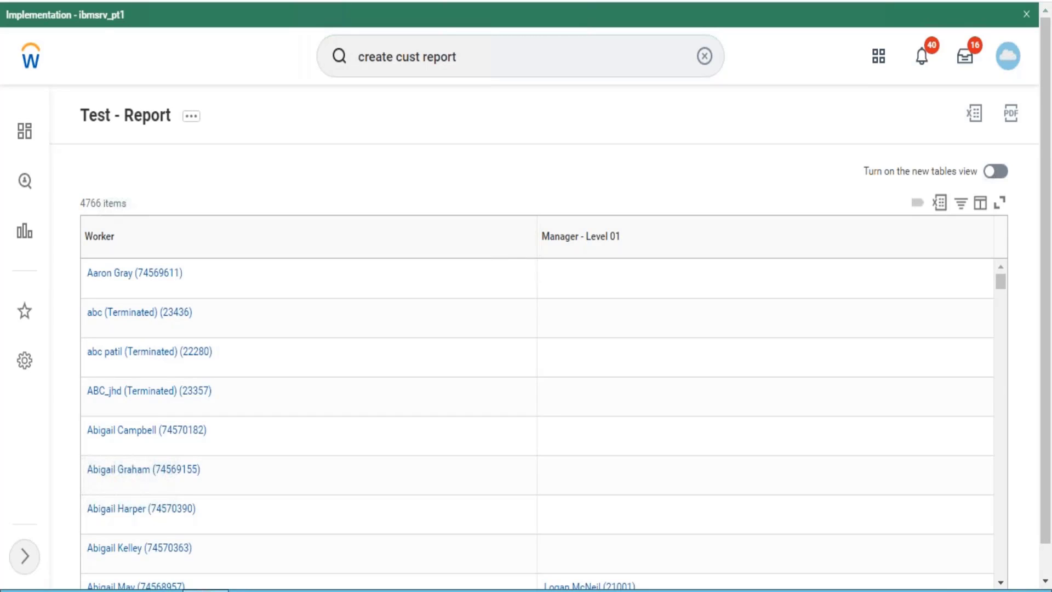
click(701, 241)
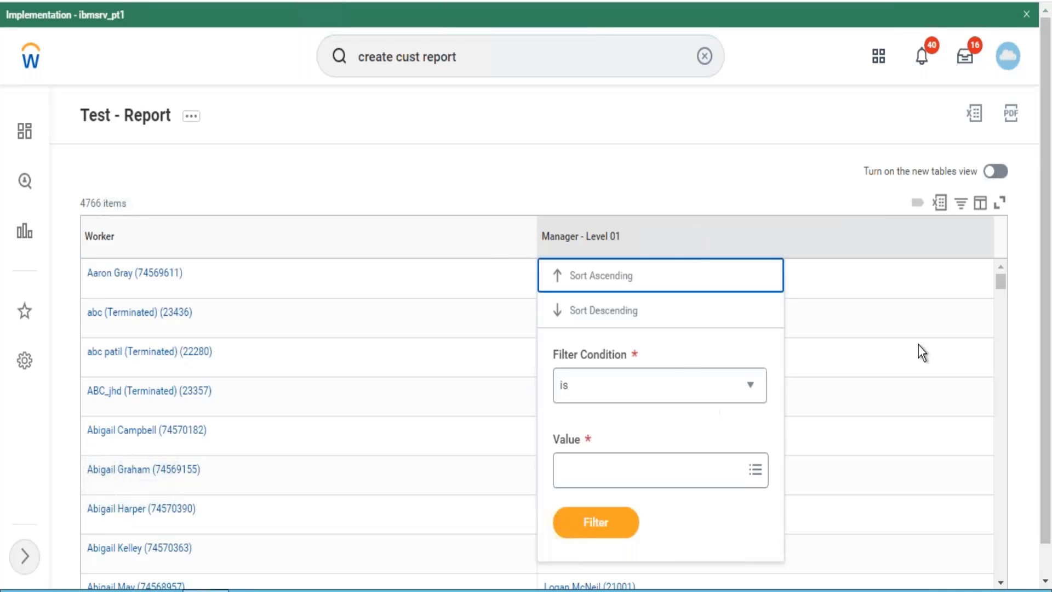
click(660, 476)
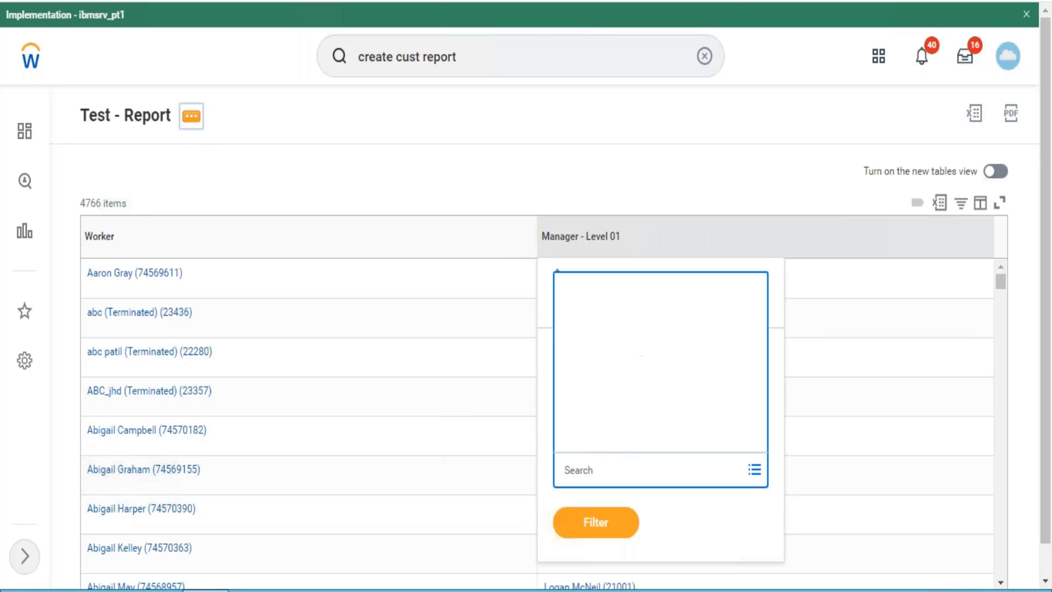
click(191, 115)
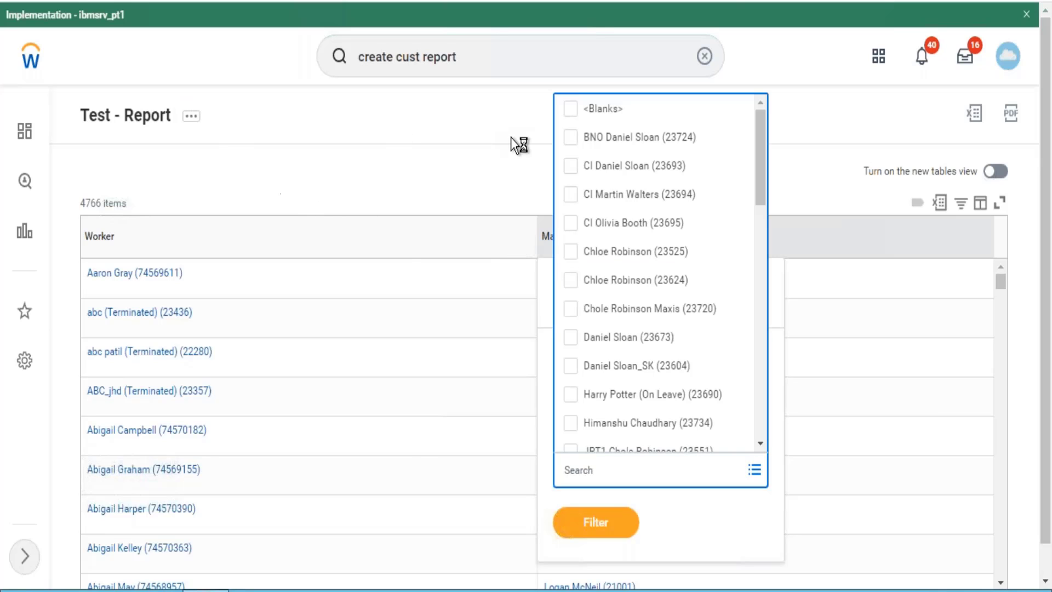
mouse_move(337, 164)
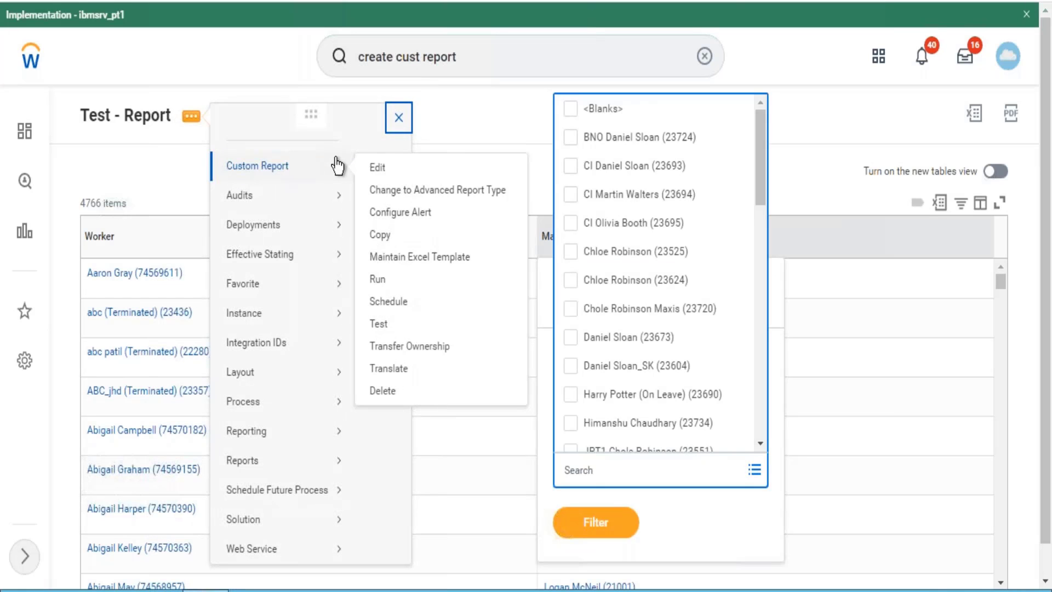
click(399, 117)
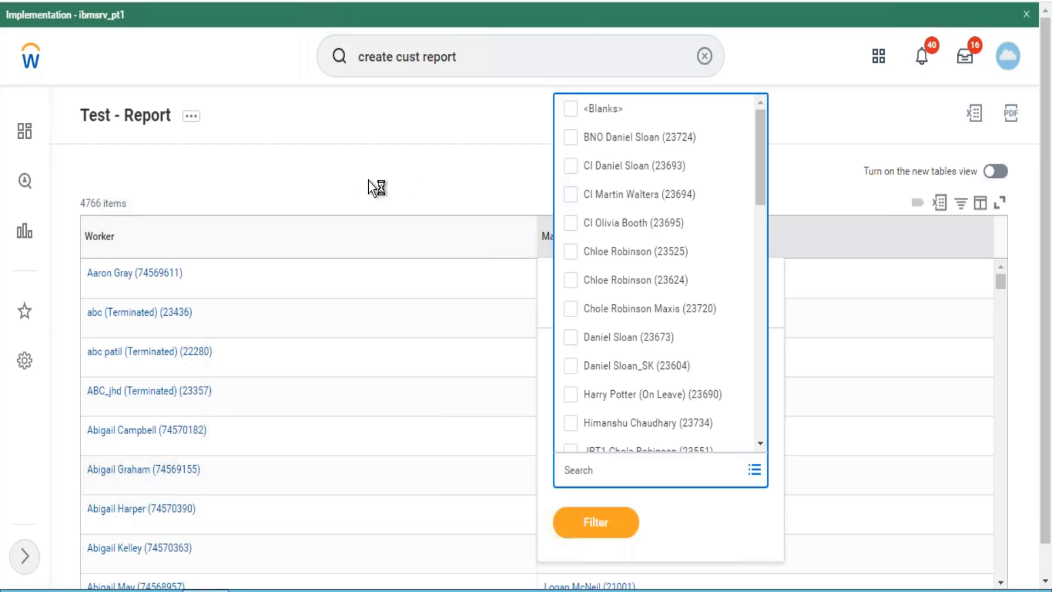
click(407, 172)
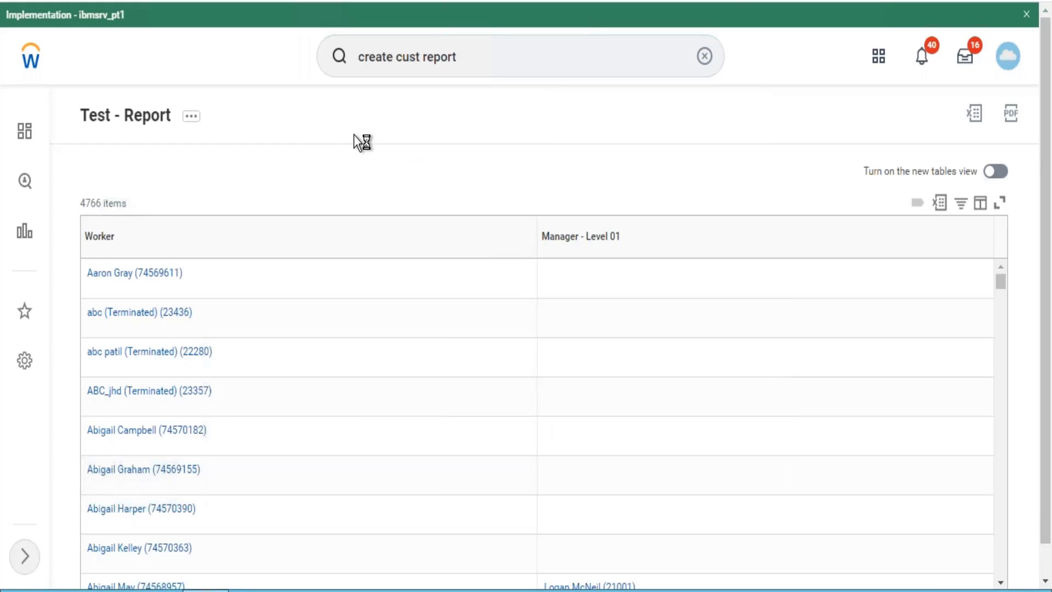
- Open the Test - Report custom report for editing and add an empty condition row to its instance filter
click(198, 126)
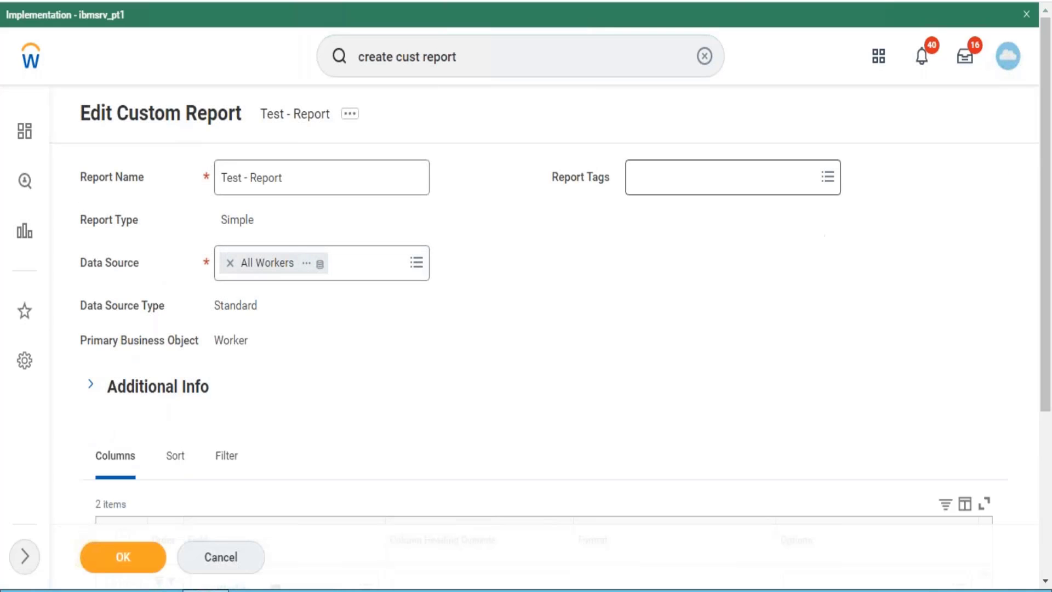
scroll(1013, 188, down, 4)
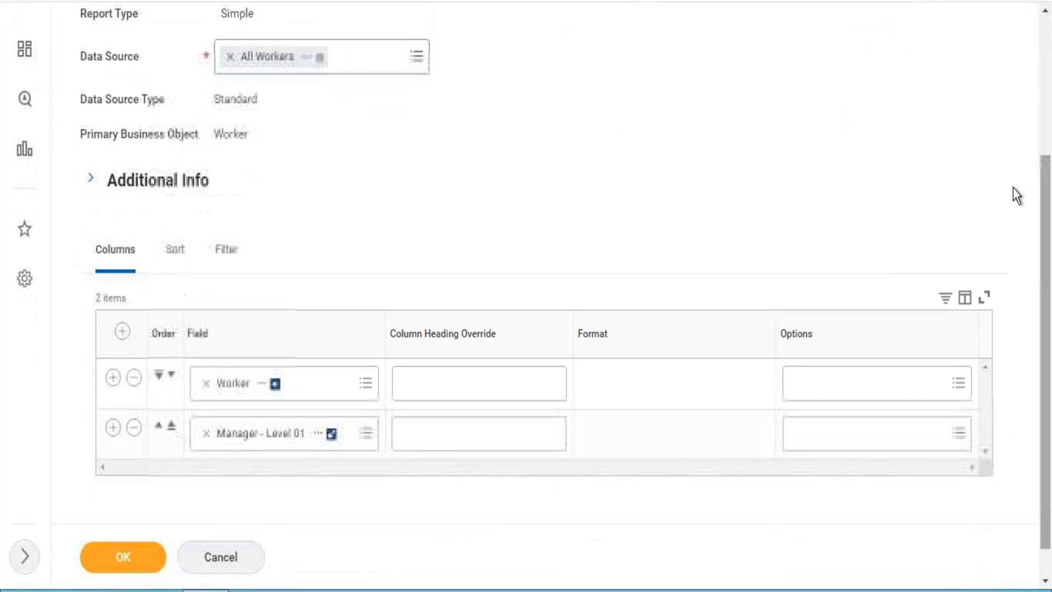
click(228, 252)
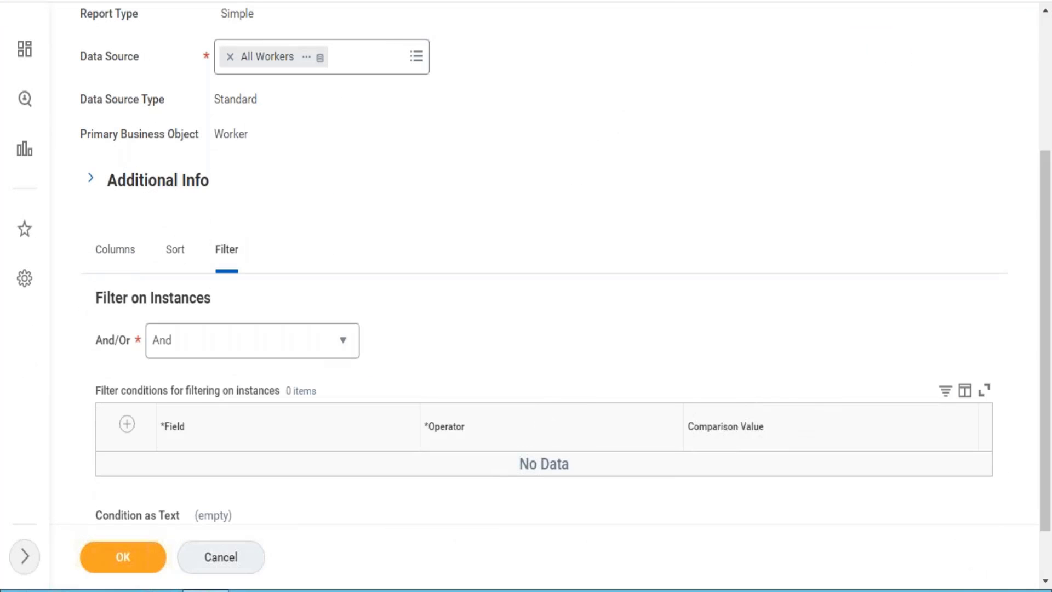
click(126, 425)
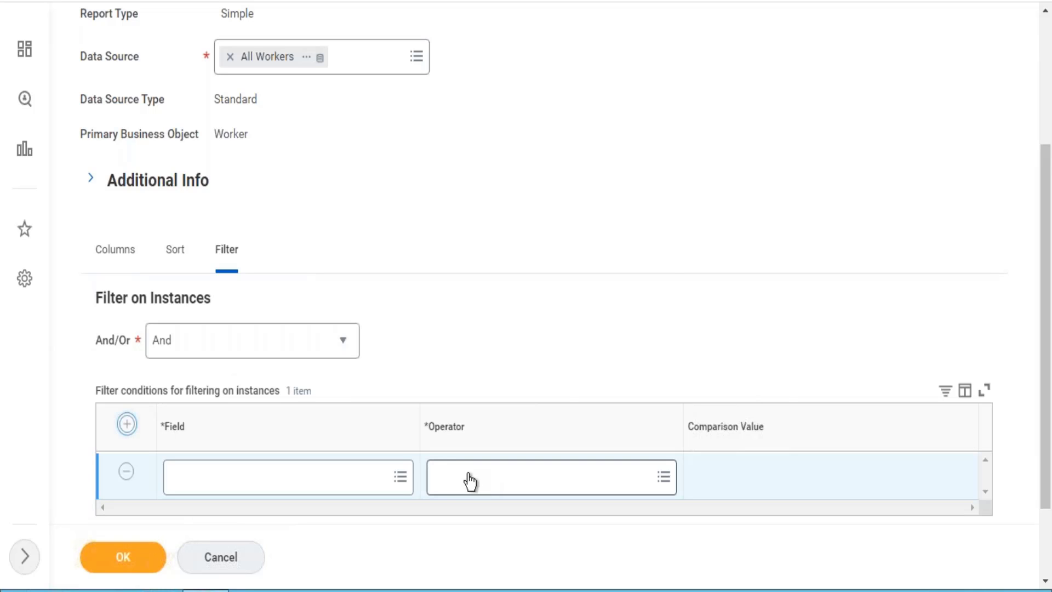
- Set the filter condition's field to Worker Status and browse the frequently used operators for it
click(467, 479)
click(302, 483)
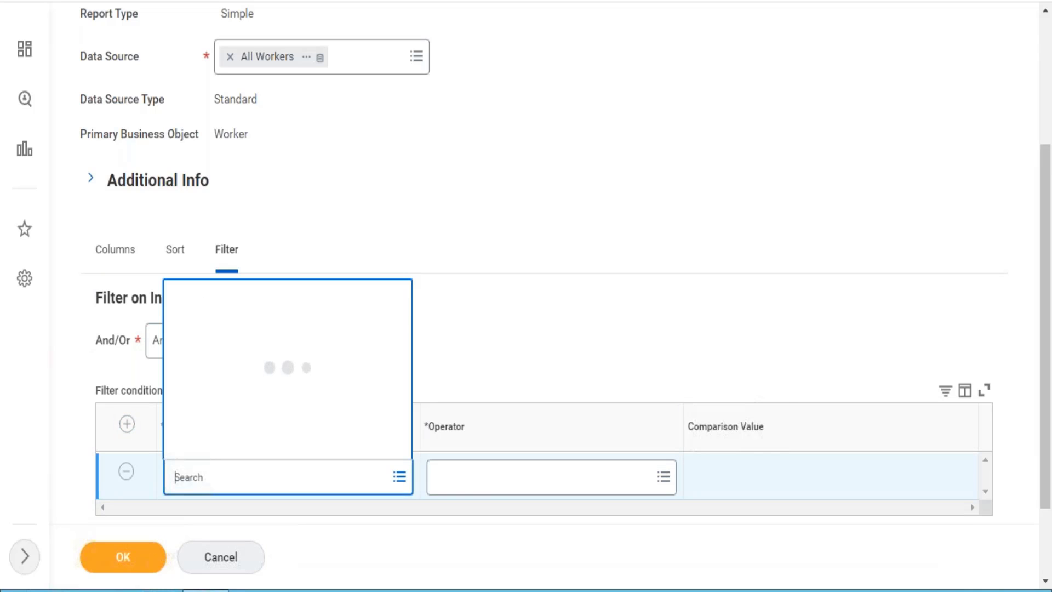
text(worker)
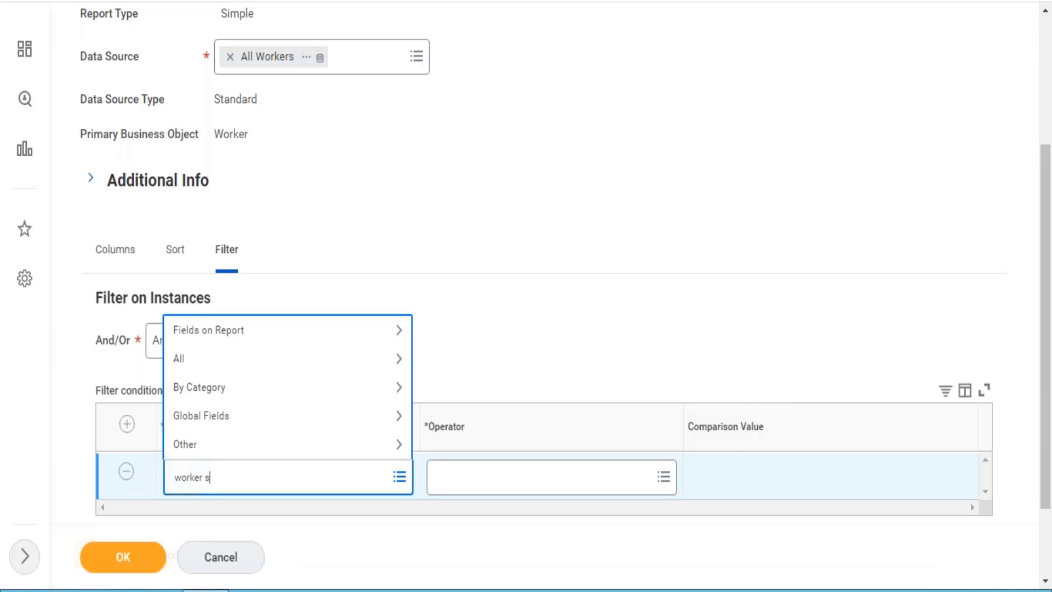
text(status)
key(Return)
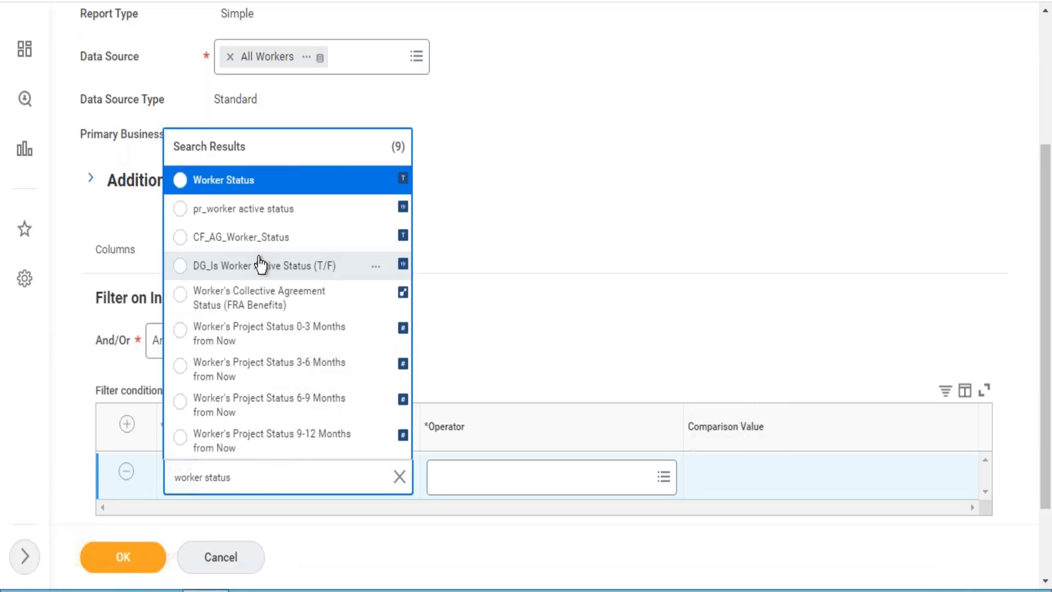
click(261, 184)
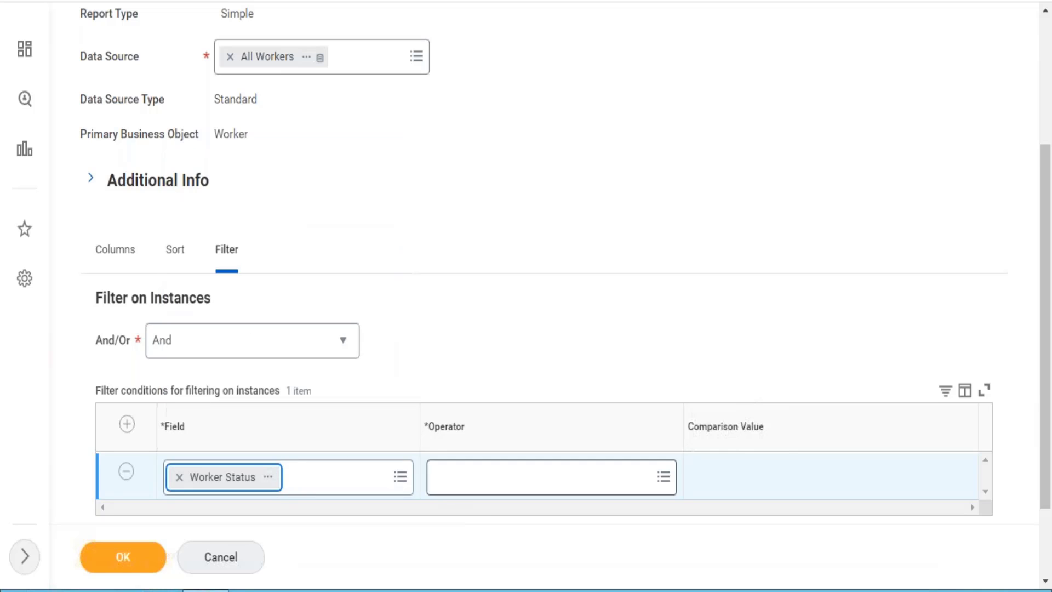
click(472, 484)
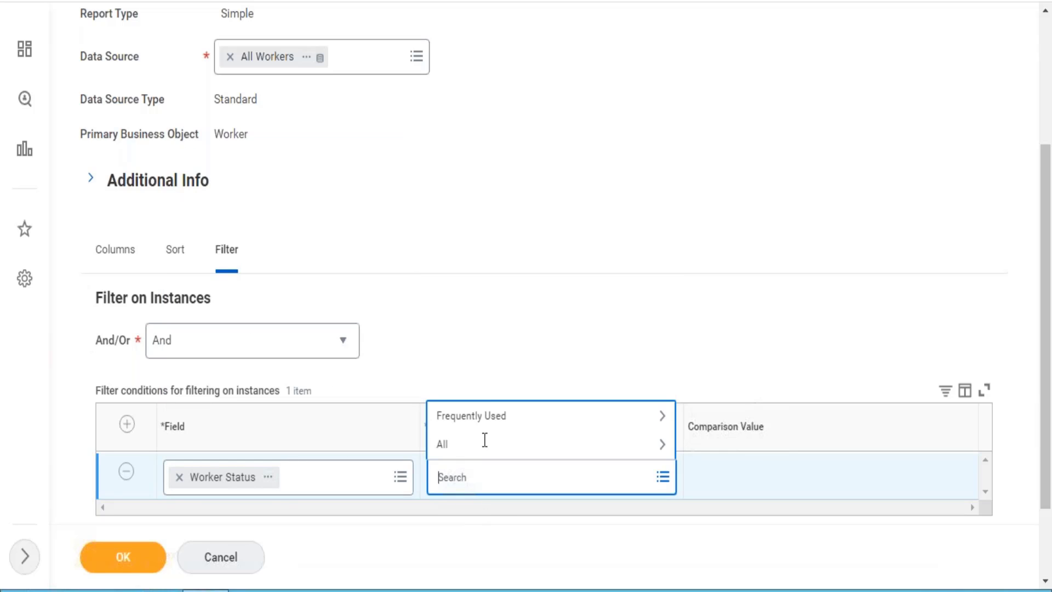
click(484, 415)
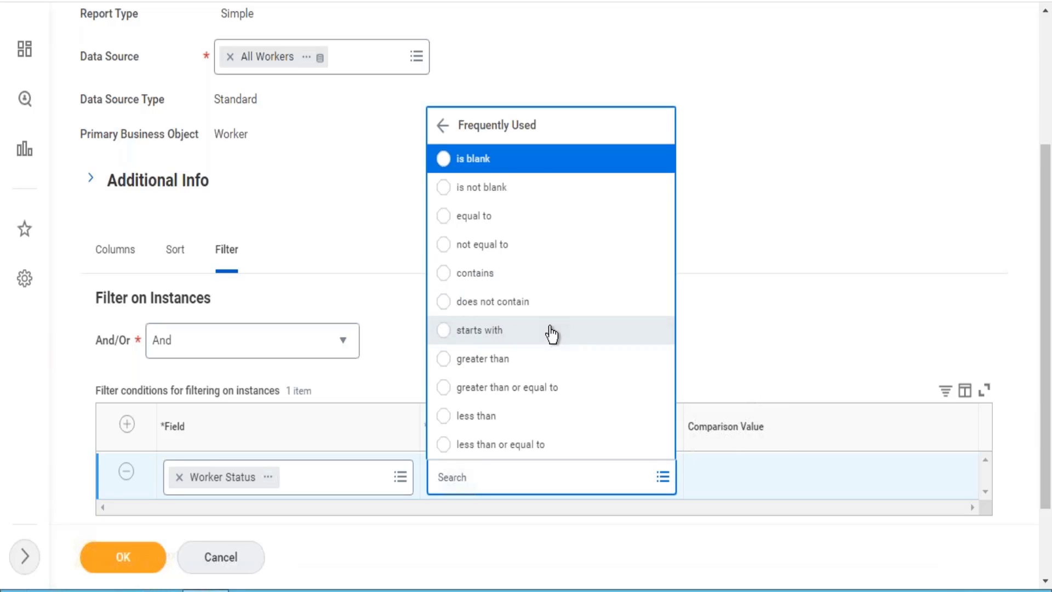
- Replace Worker Status with Active Status as the field of the filter condition
click(180, 478)
text(acti)
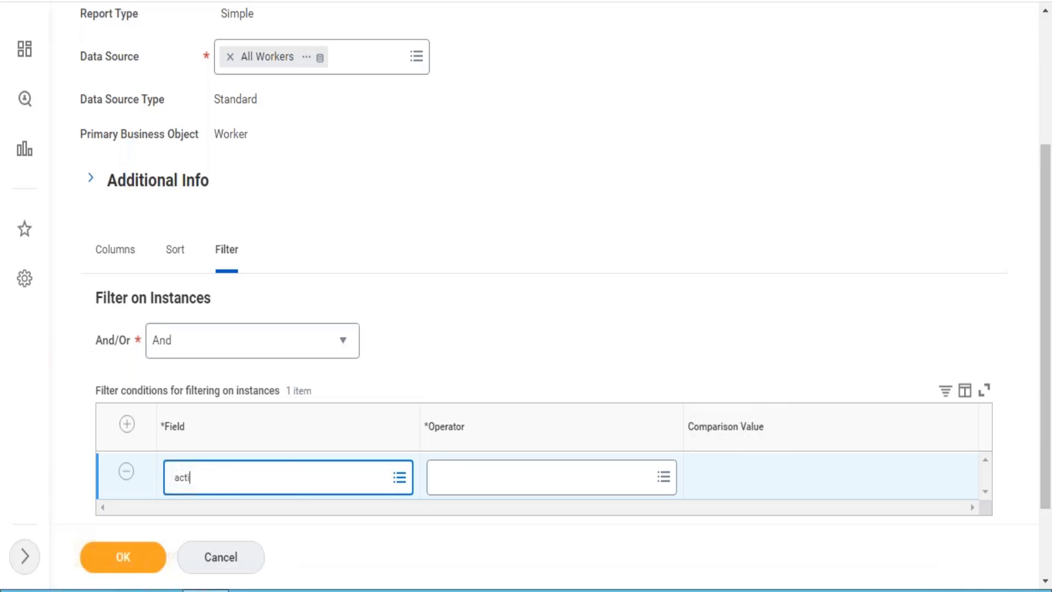
text(ve status)
key(Return)
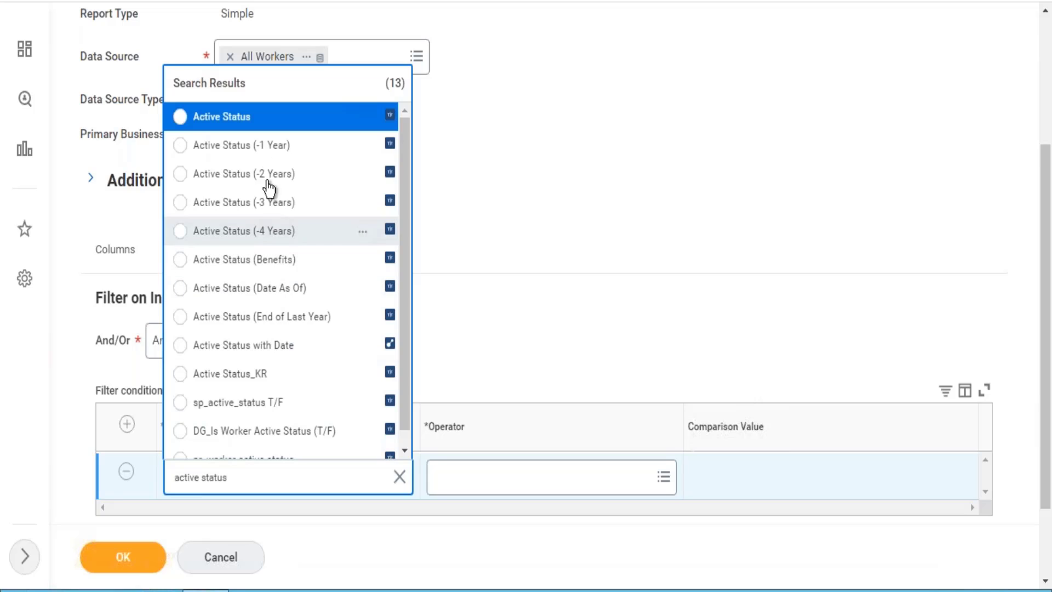
click(272, 133)
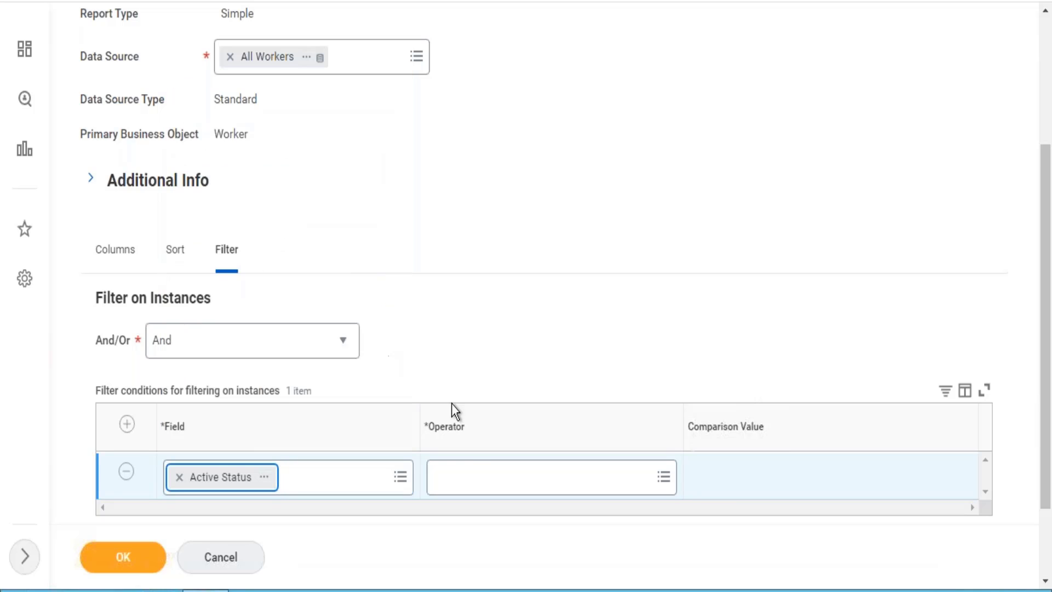
- Set the Active Status condition's operator to equal to and tick its comparison value
click(461, 470)
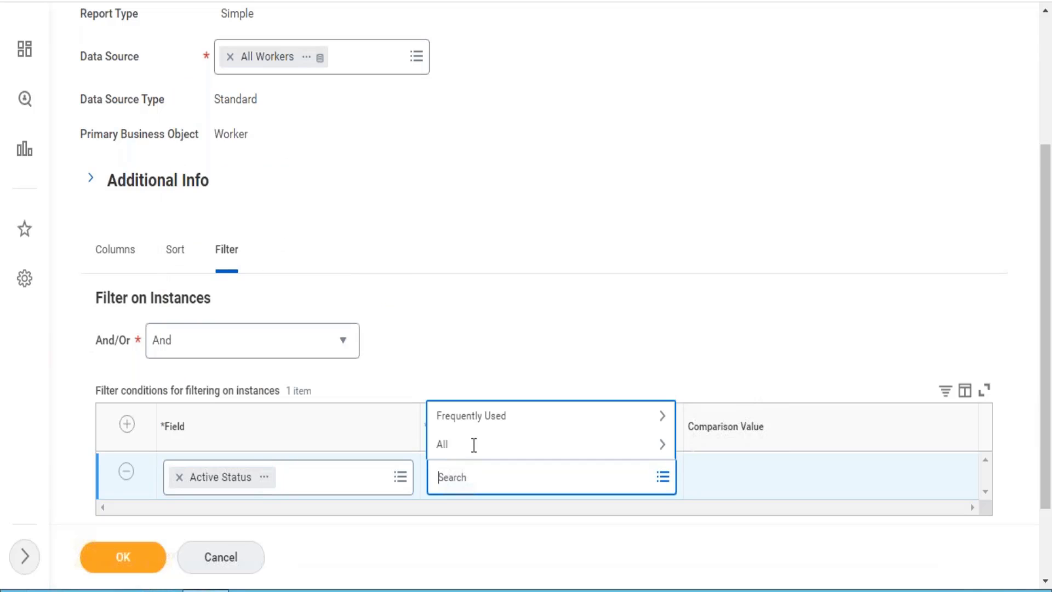
click(496, 417)
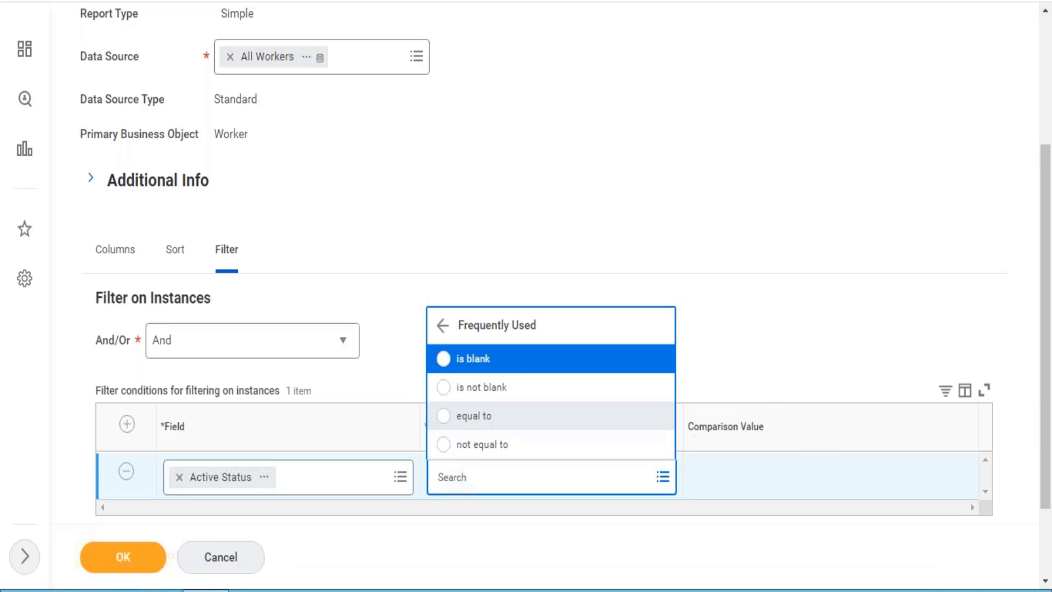
click(495, 421)
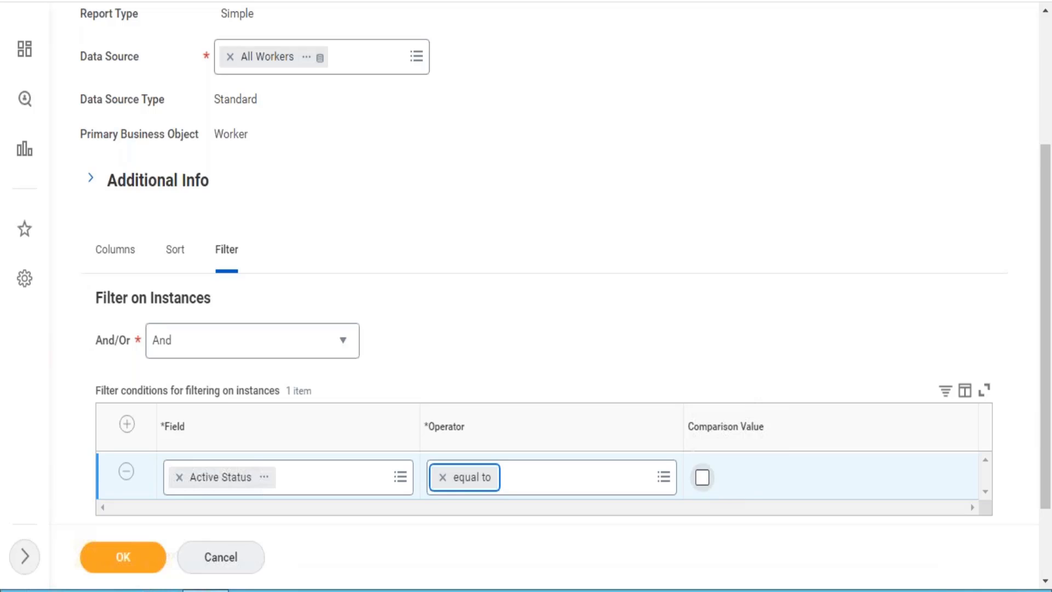
click(702, 477)
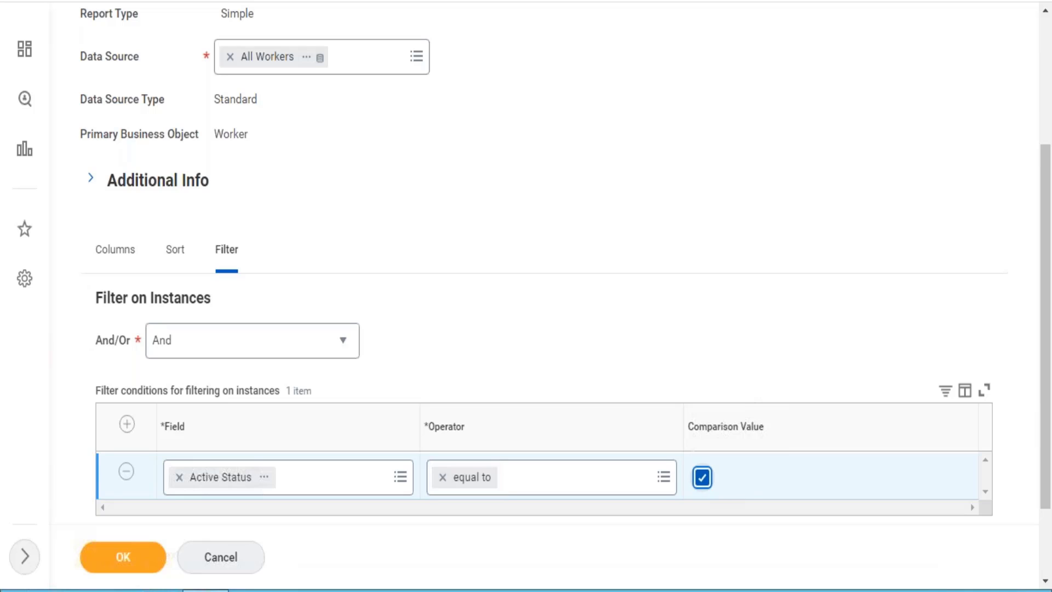
- Save the edited custom report and run it
click(146, 564)
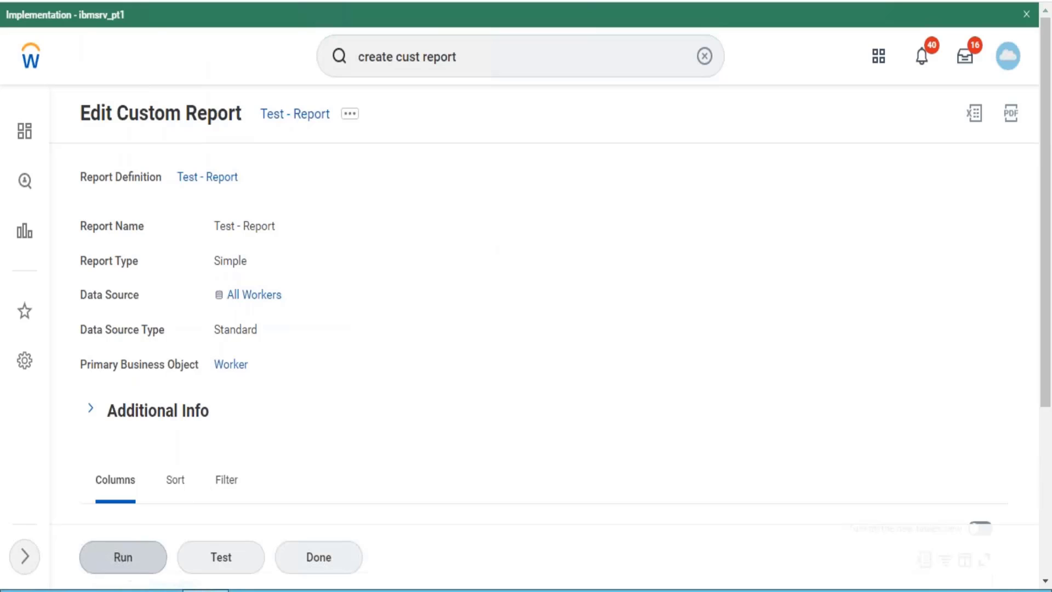
click(134, 555)
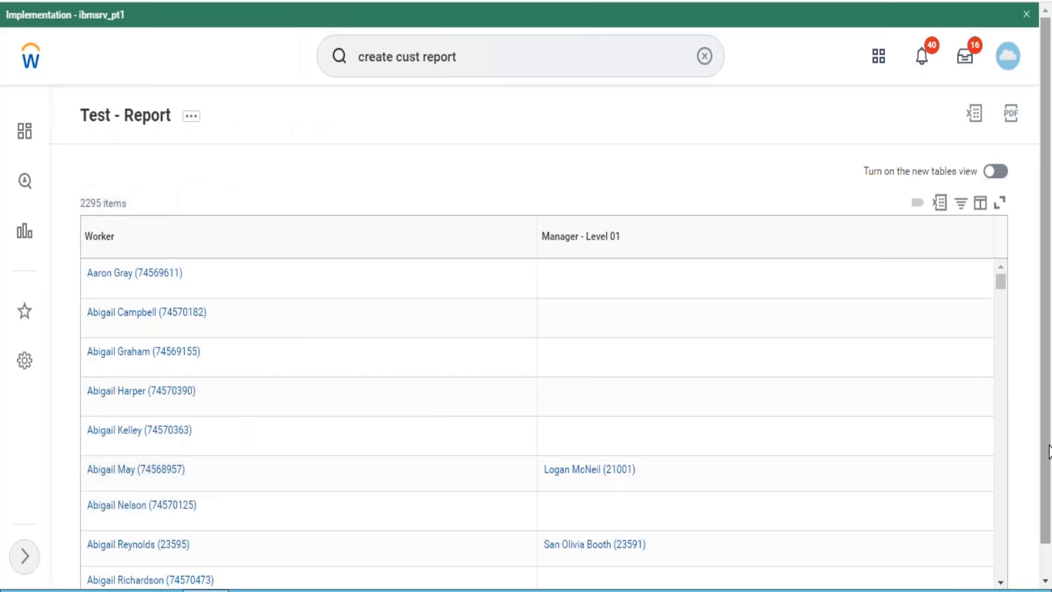
- Try searching the Manager - Level 01 column's filter values for "not blan"
drag(1048, 452, 1045, 511)
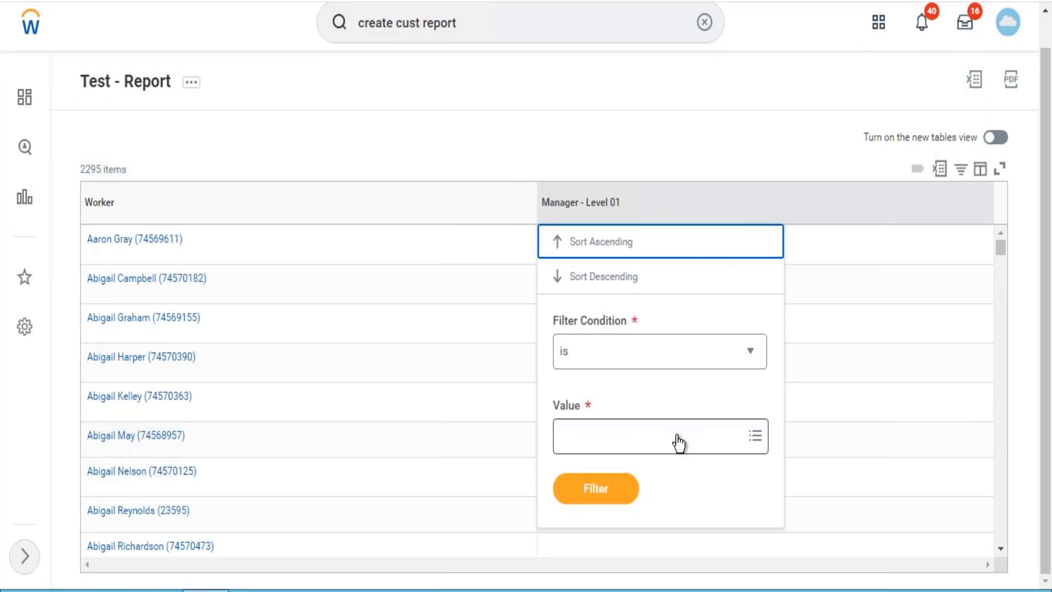
click(679, 437)
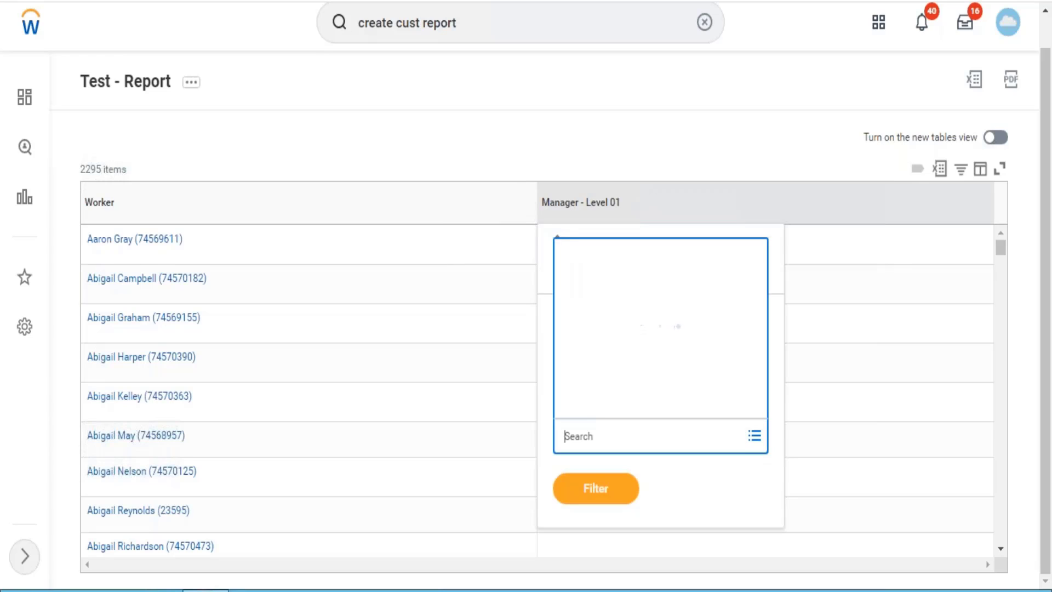
text(not blan)
key(BackSpace)
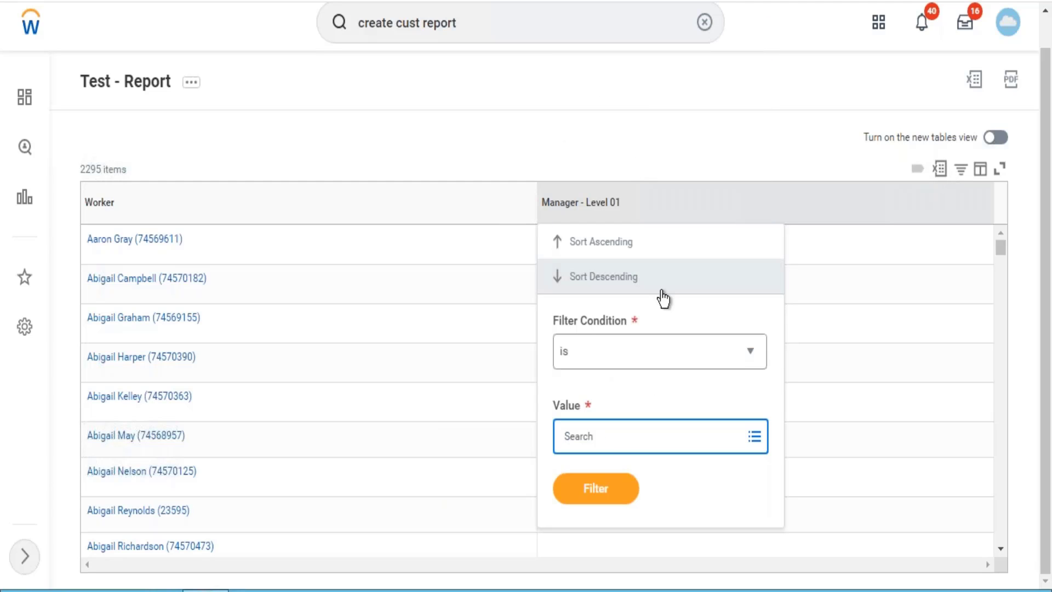
- Filter the Manager - Level 01 column to all listed values except <Blanks>
click(628, 433)
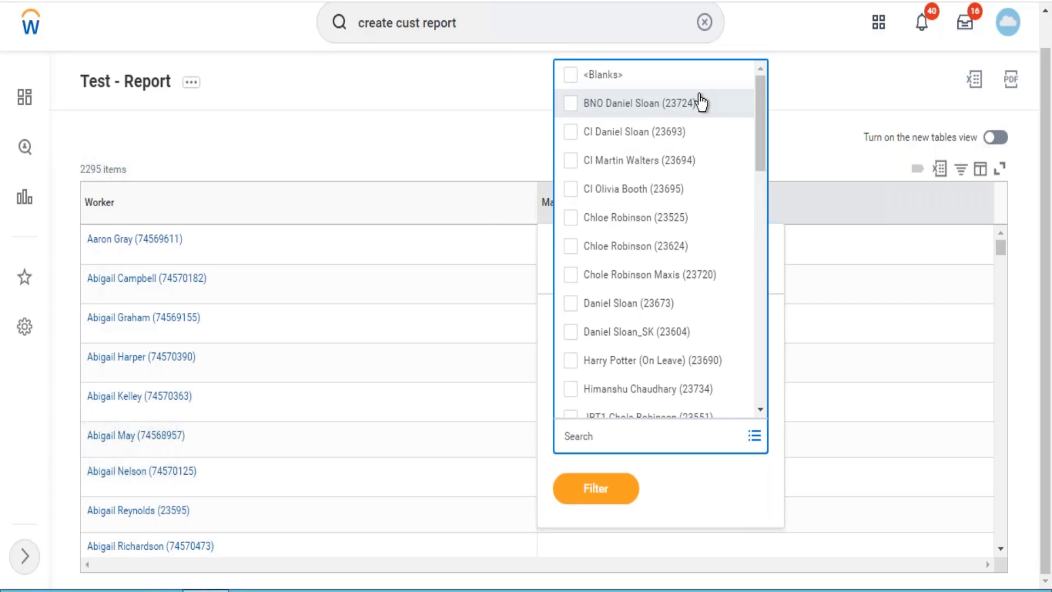
key(ctrl+a)
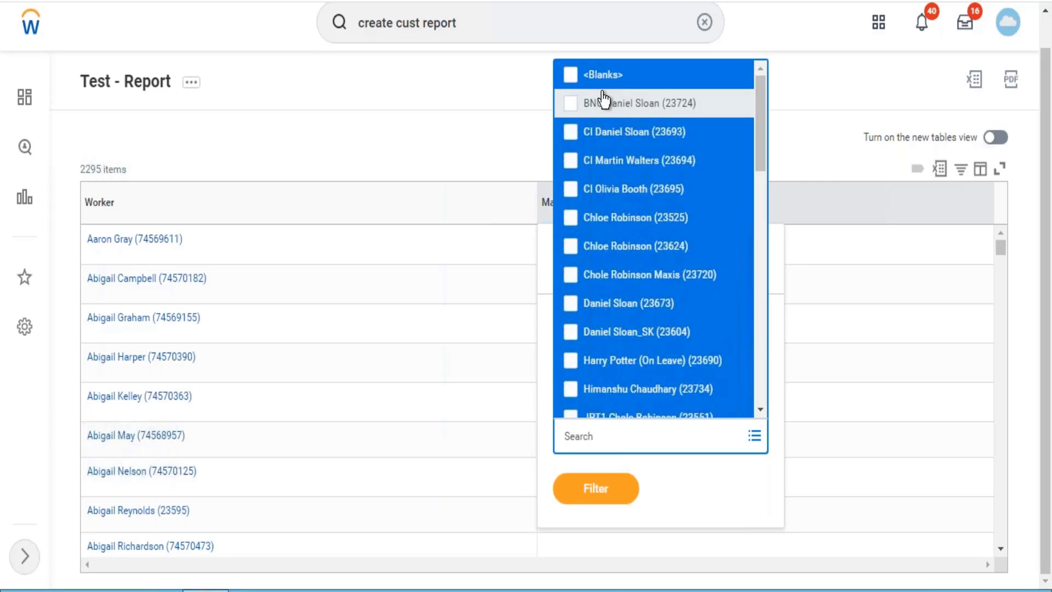
click(595, 81)
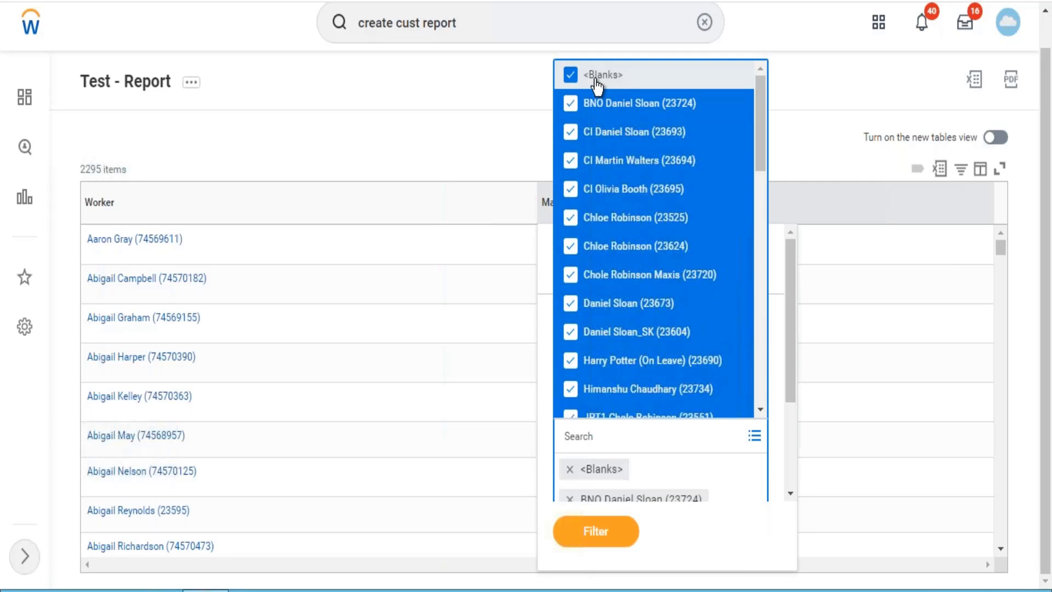
click(596, 81)
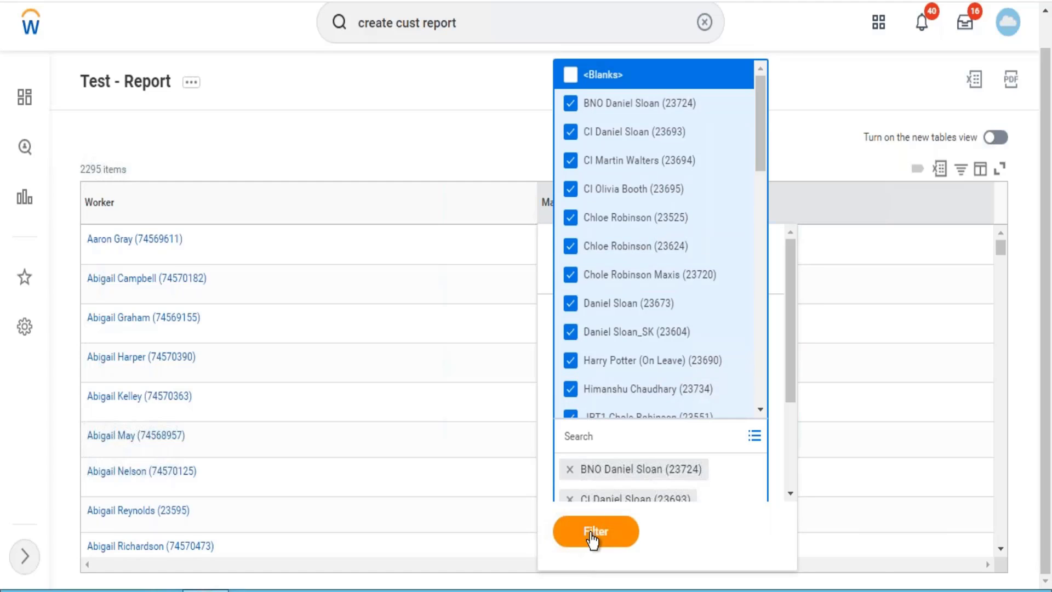
click(595, 531)
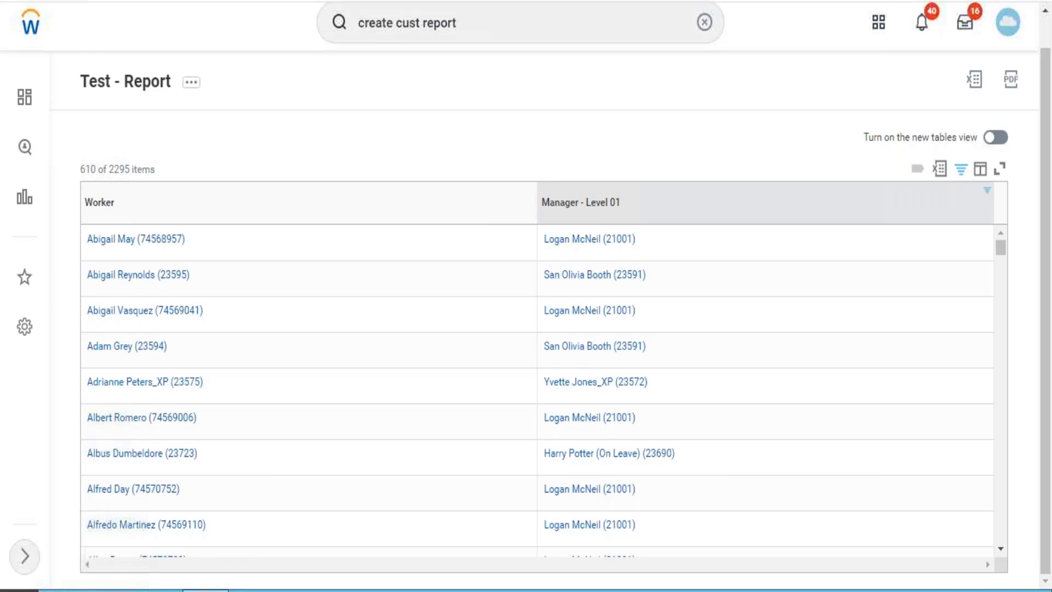
- Export the filtered report table to Excel and download the file
click(946, 175)
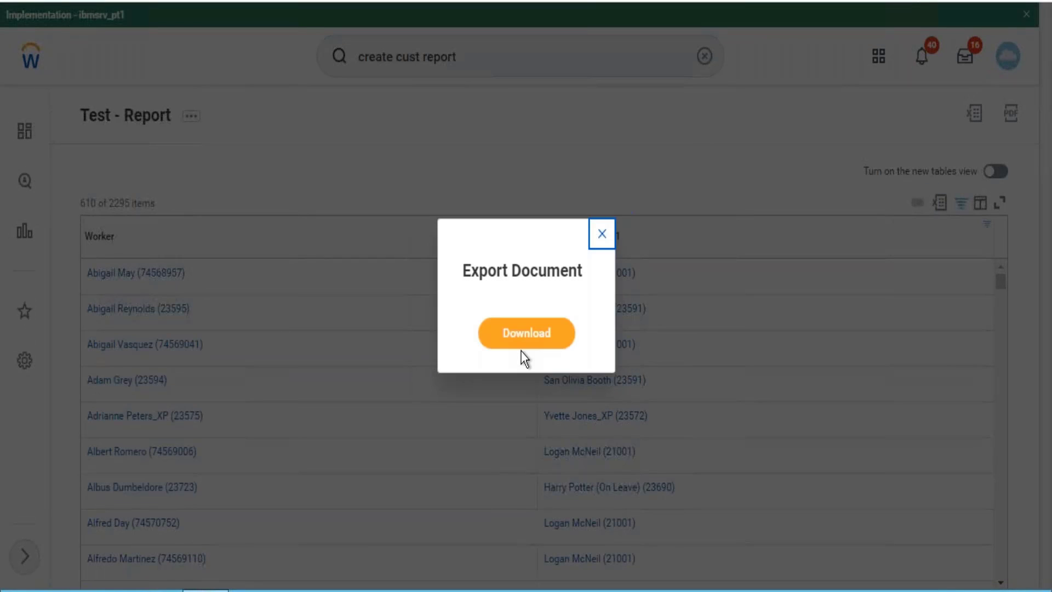
click(526, 341)
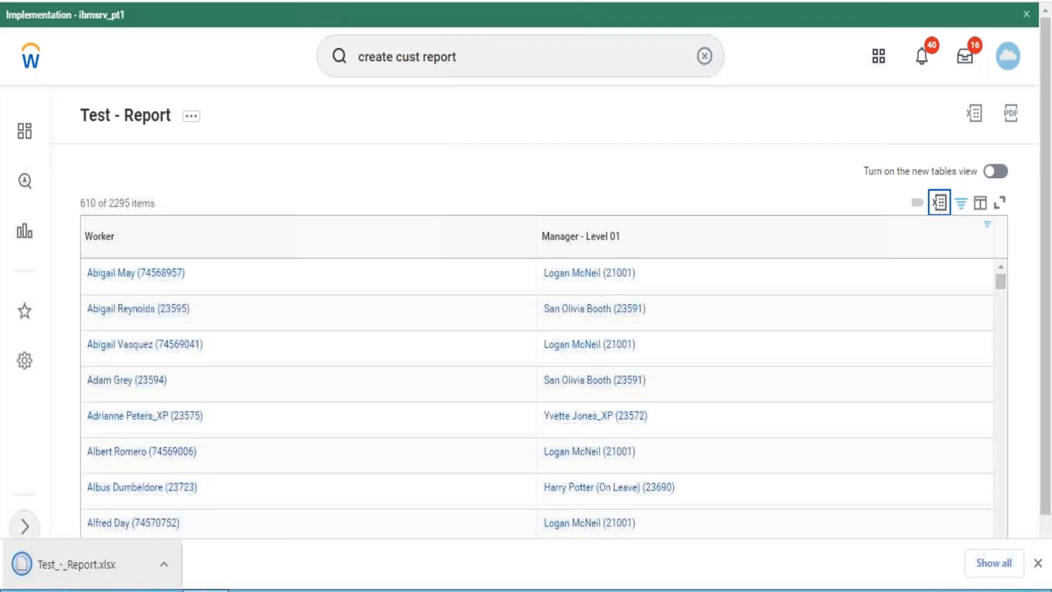
- Try to open the downloaded Test_-_Report.xlsx file
click(58, 567)
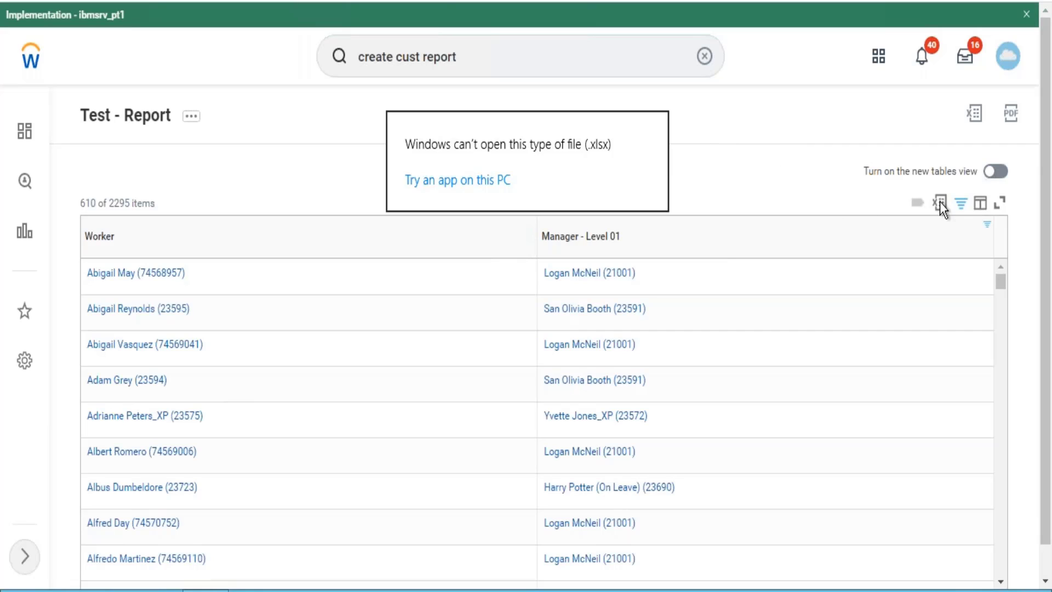
click(793, 146)
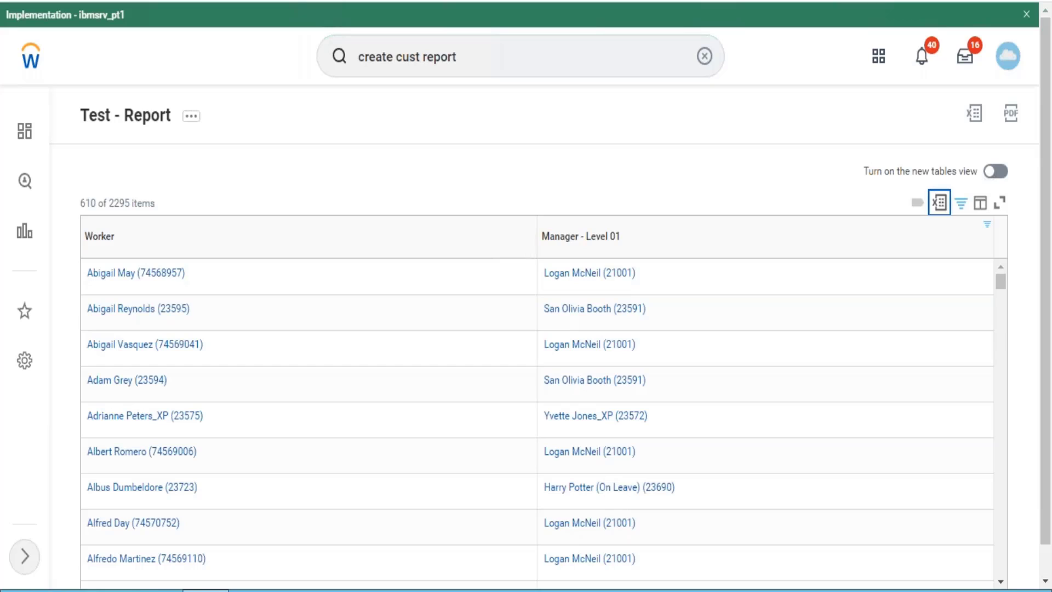
- Duplicate the report's browser tab and open the Learning app in it
right_click(476, 1)
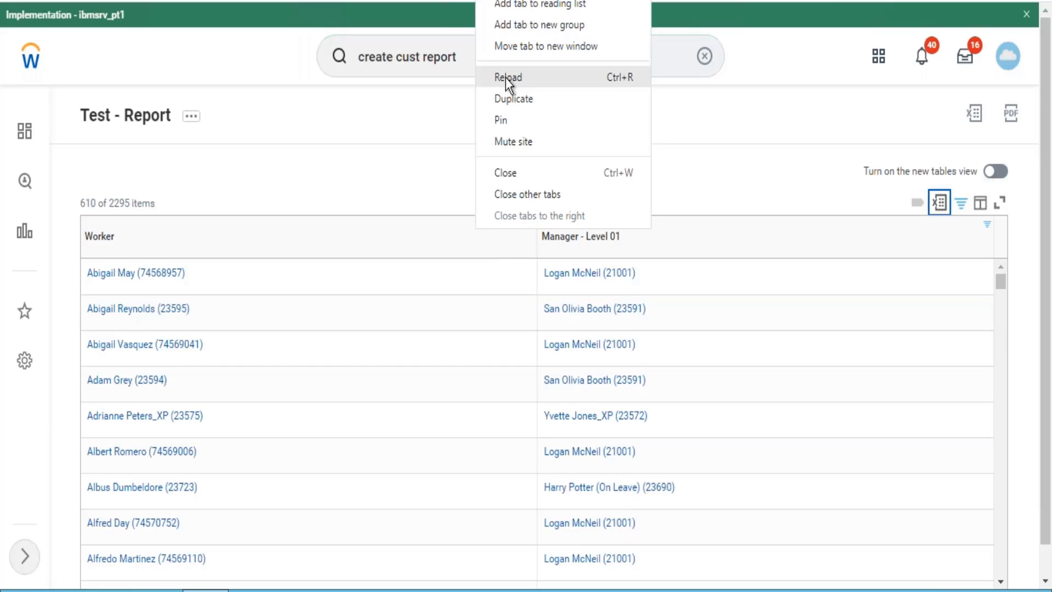
click(507, 104)
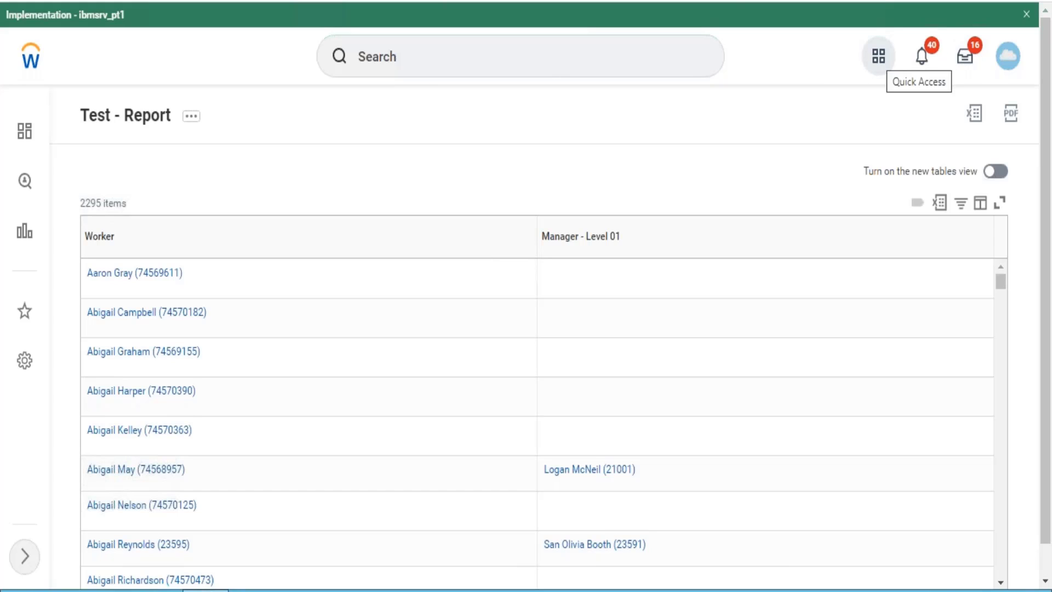
click(878, 56)
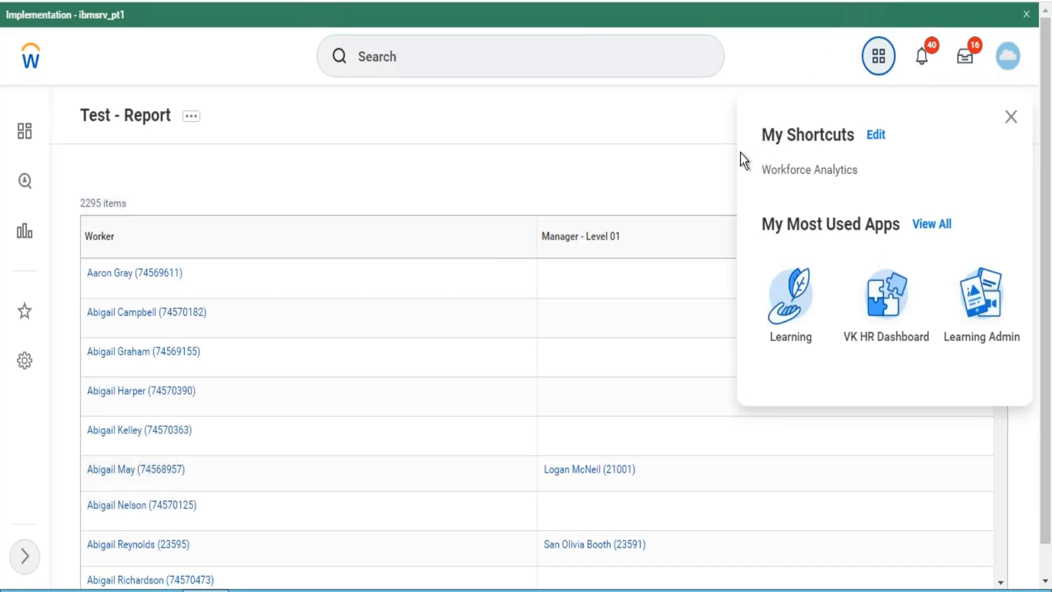
click(800, 291)
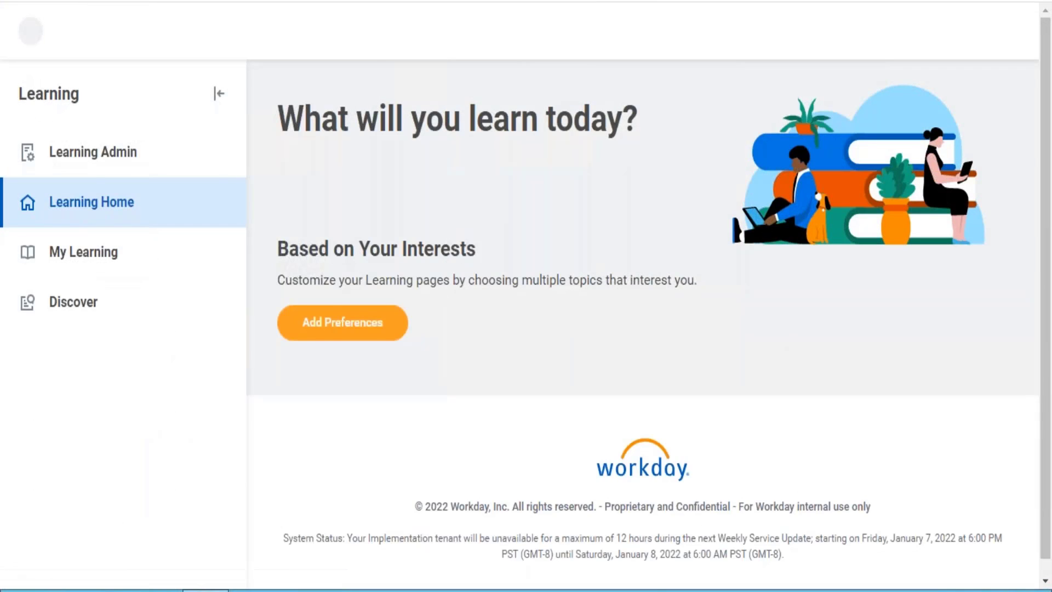
- Browse the learning catalog from Discover and open Compliance Course
click(75, 329)
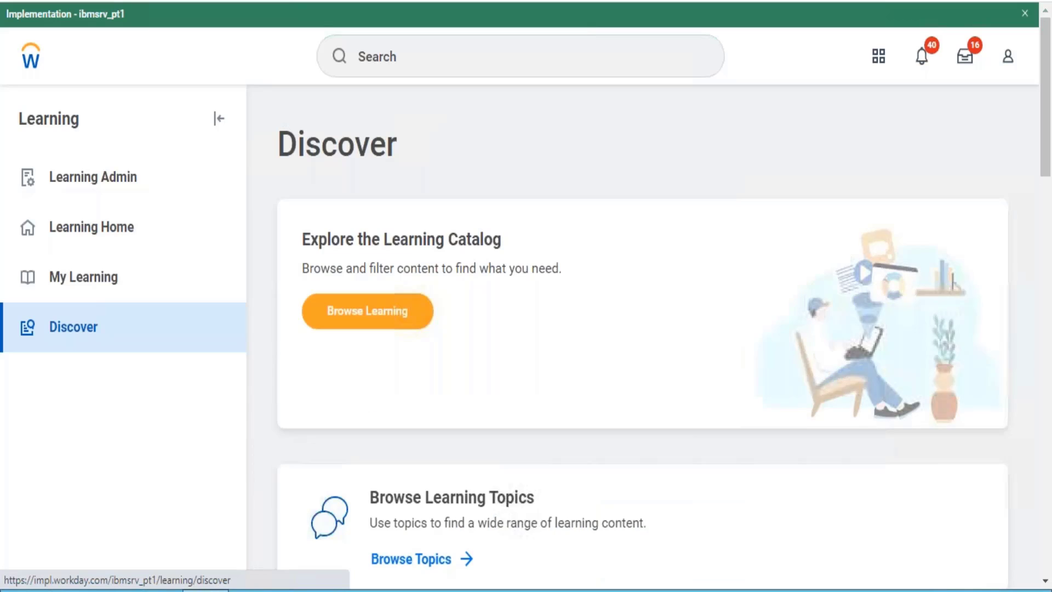
click(345, 315)
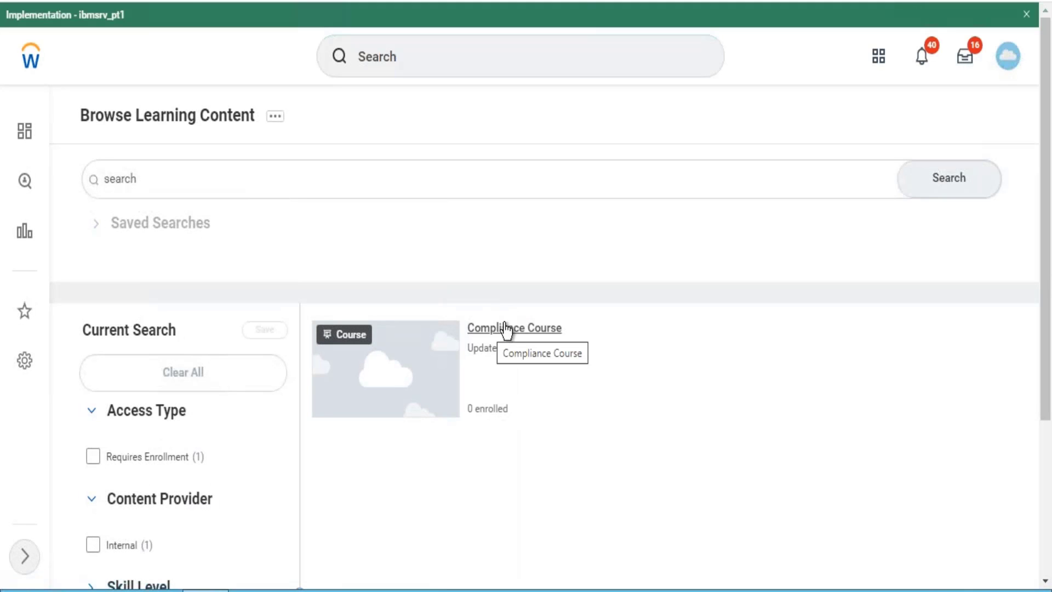
click(527, 328)
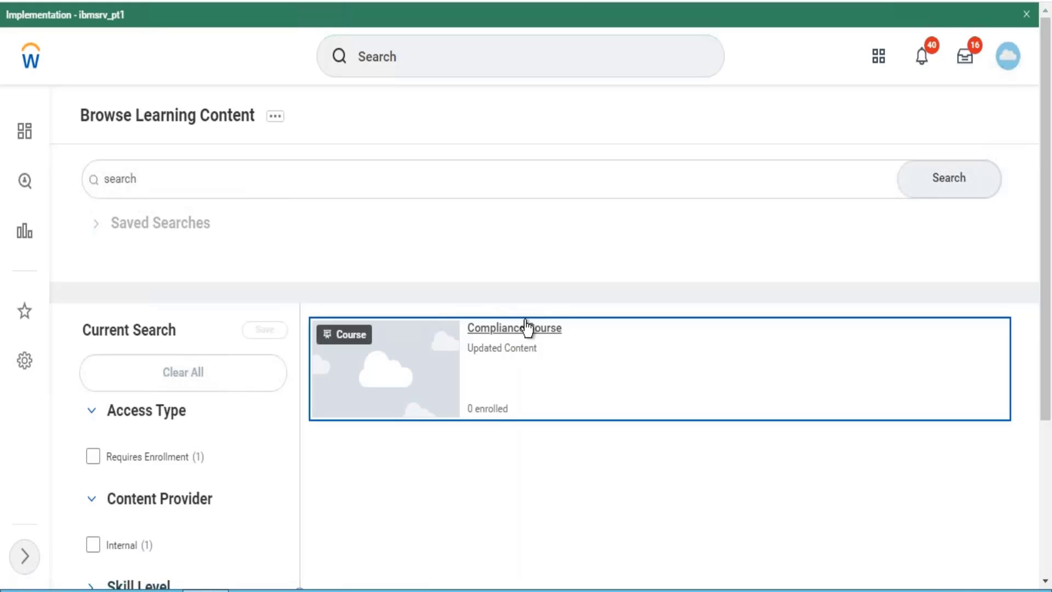
click(512, 327)
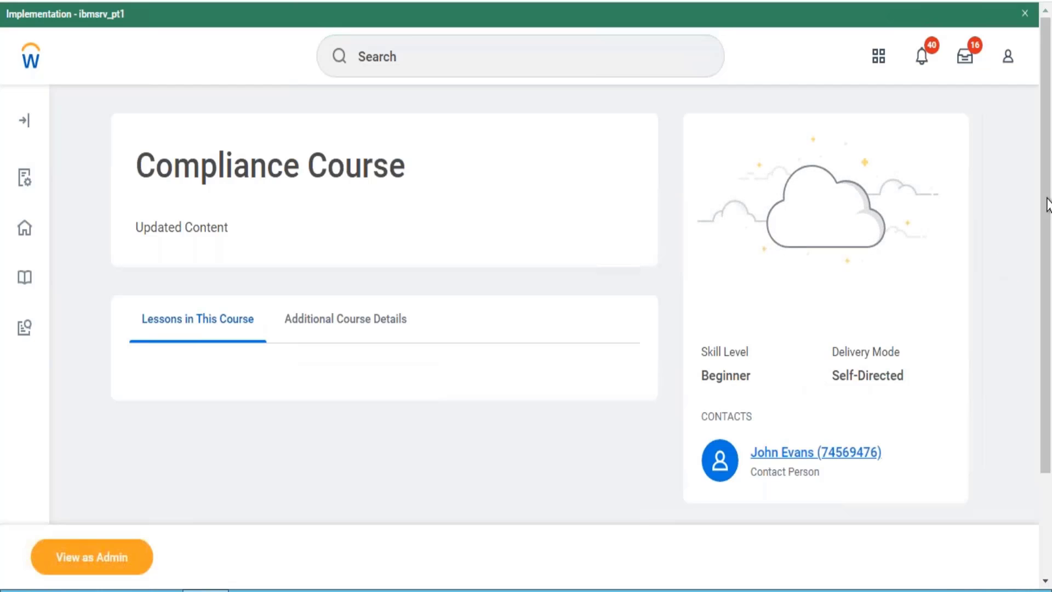
- Examine the Compliance Course learner page, including its lessons, skill level, delivery mode, contacts and enrollment options
drag(1047, 200, 1045, 355)
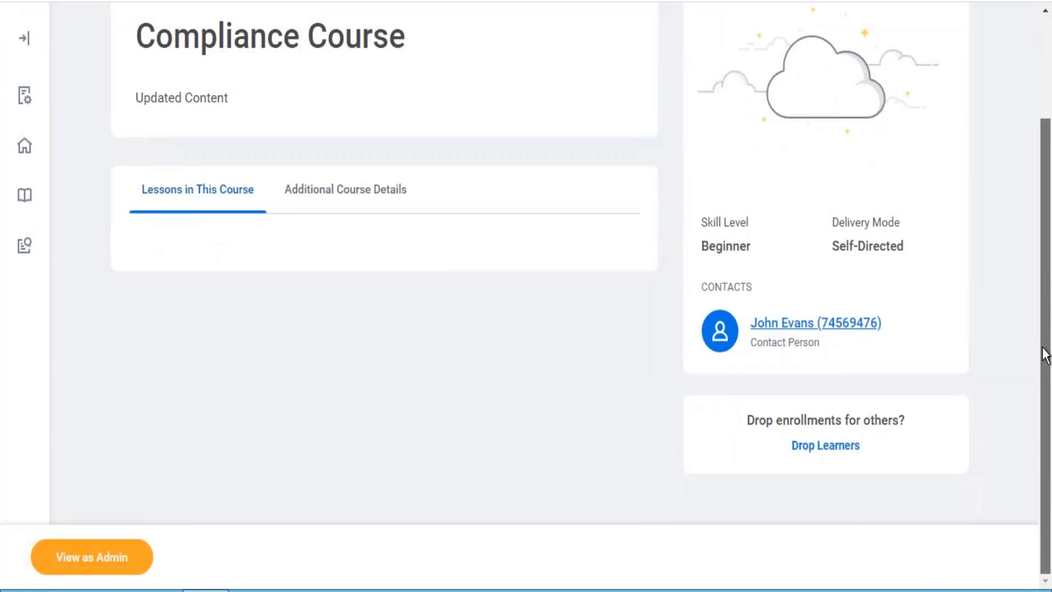
scroll(1029, 275, up, 1)
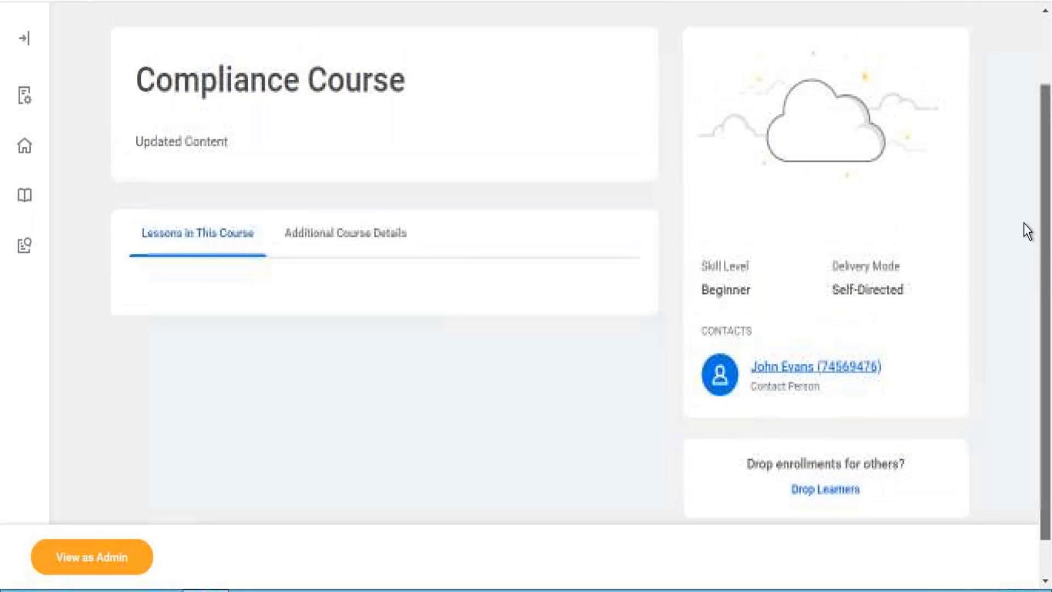
scroll(1027, 230, up, 2)
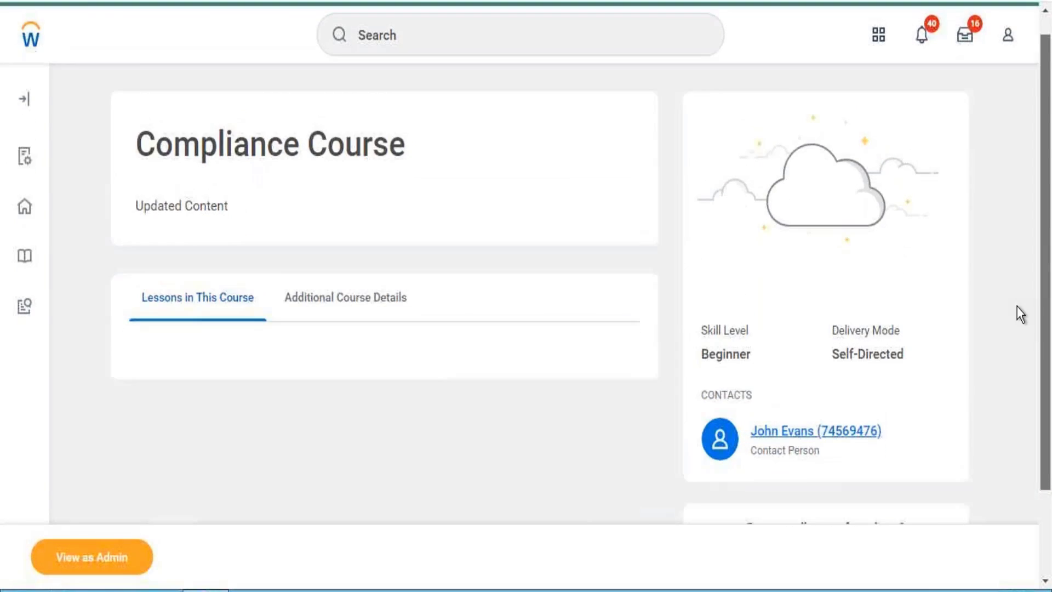
scroll(1020, 315, down, 2)
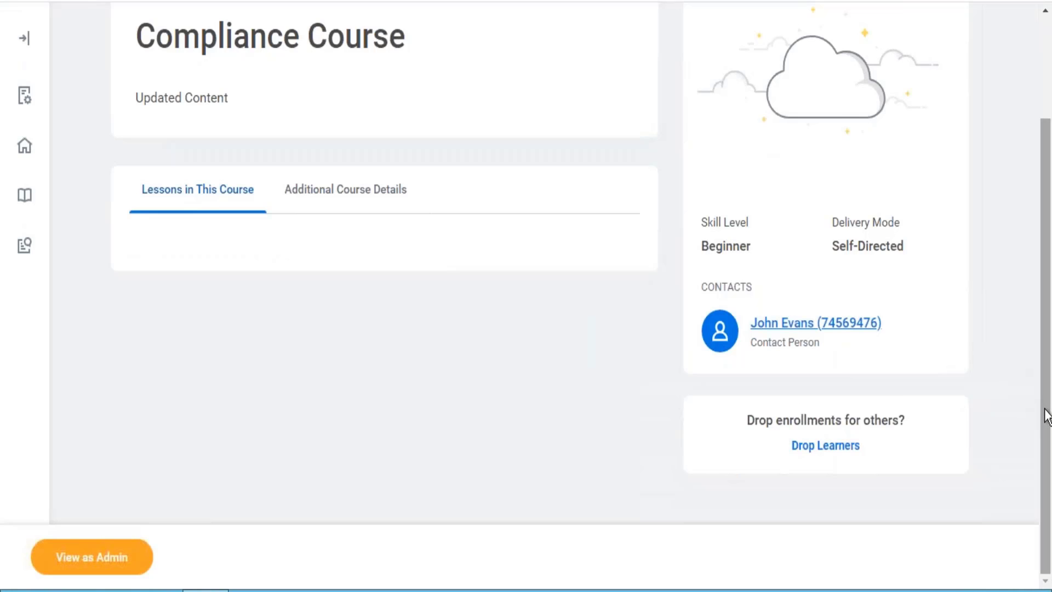
scroll(1037, 266, up, 3)
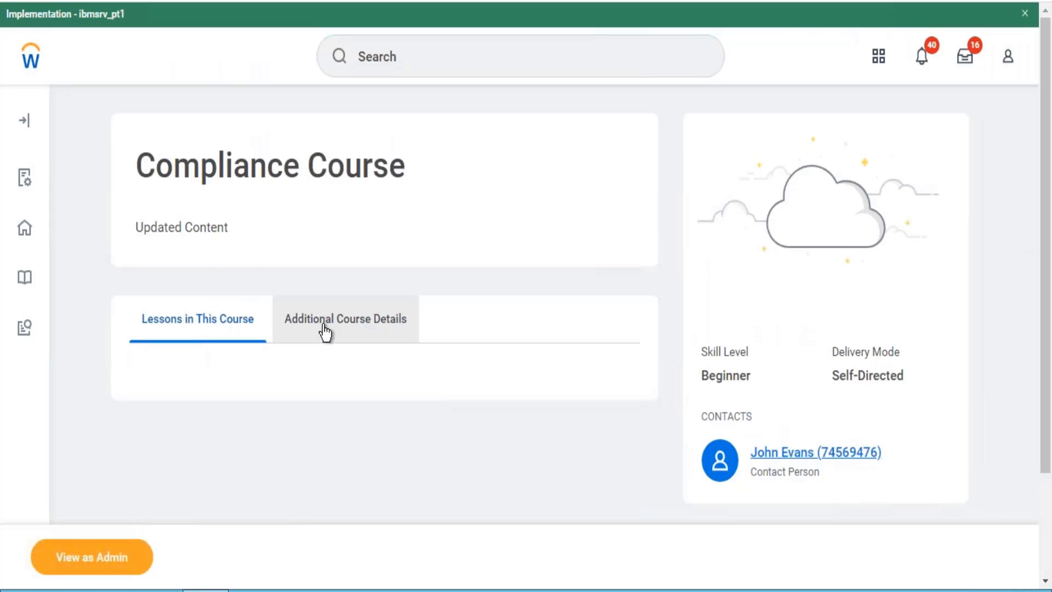
- Switch Compliance Course to the admin view and examine its details and lessons
click(69, 564)
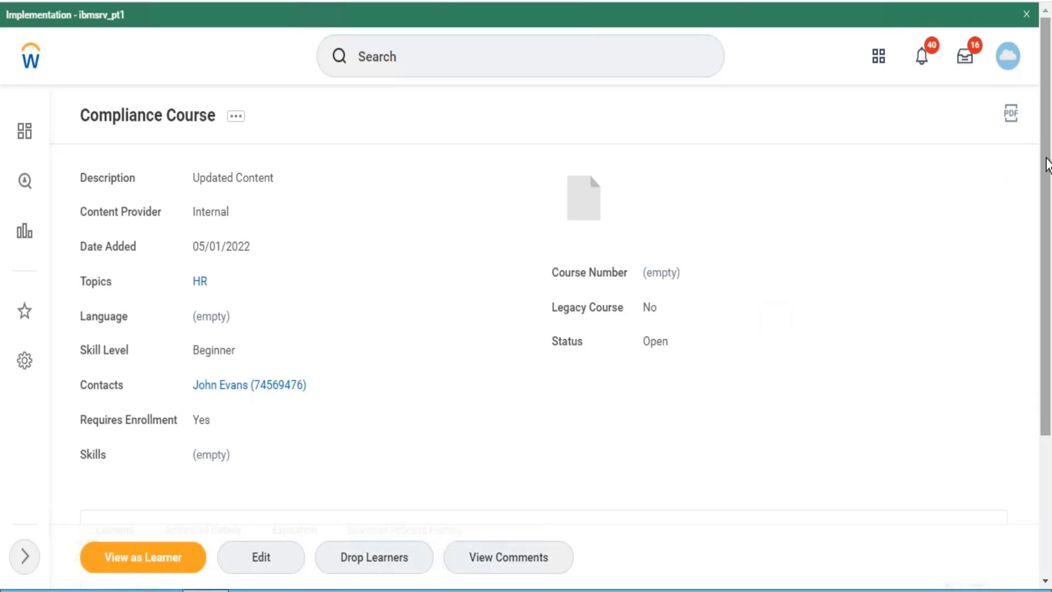
scroll(1046, 222, down, 2)
scroll(1046, 222, down, 5)
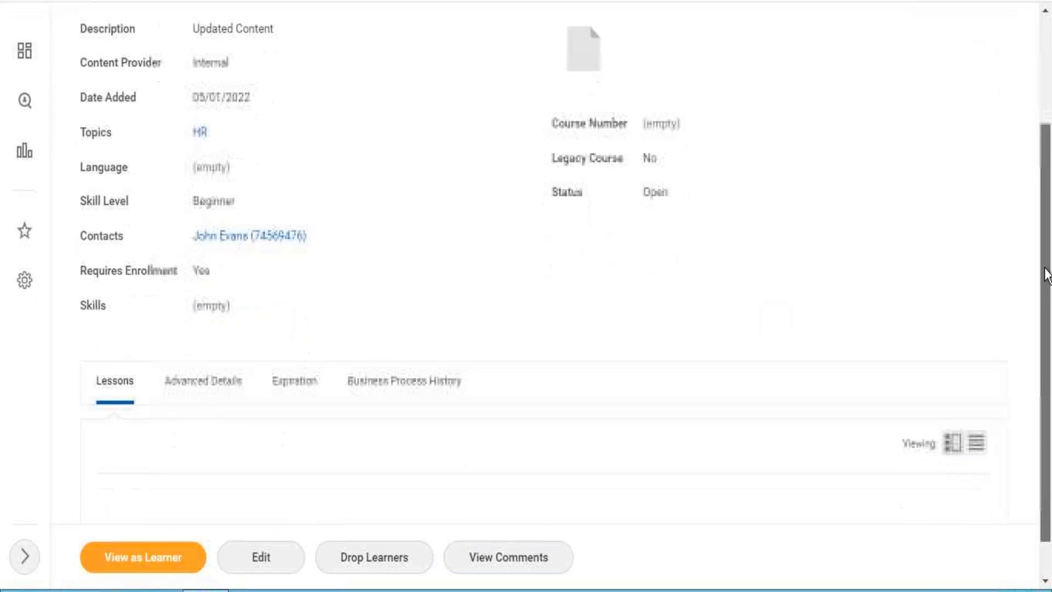
scroll(1035, 234, up, 2)
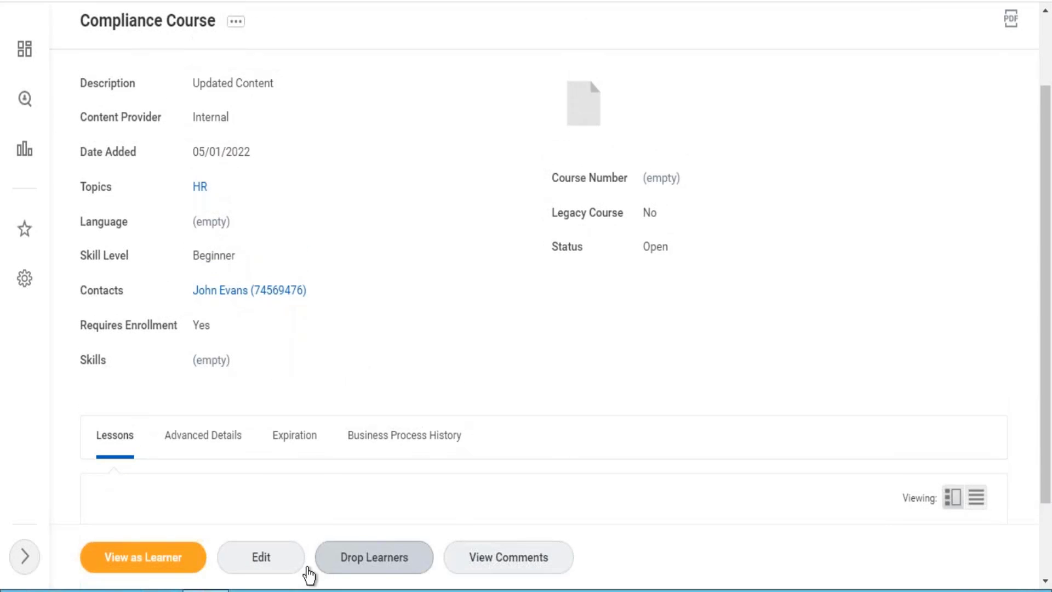
- Edit Compliance Course with the Update Current Version option and submit the course
click(280, 564)
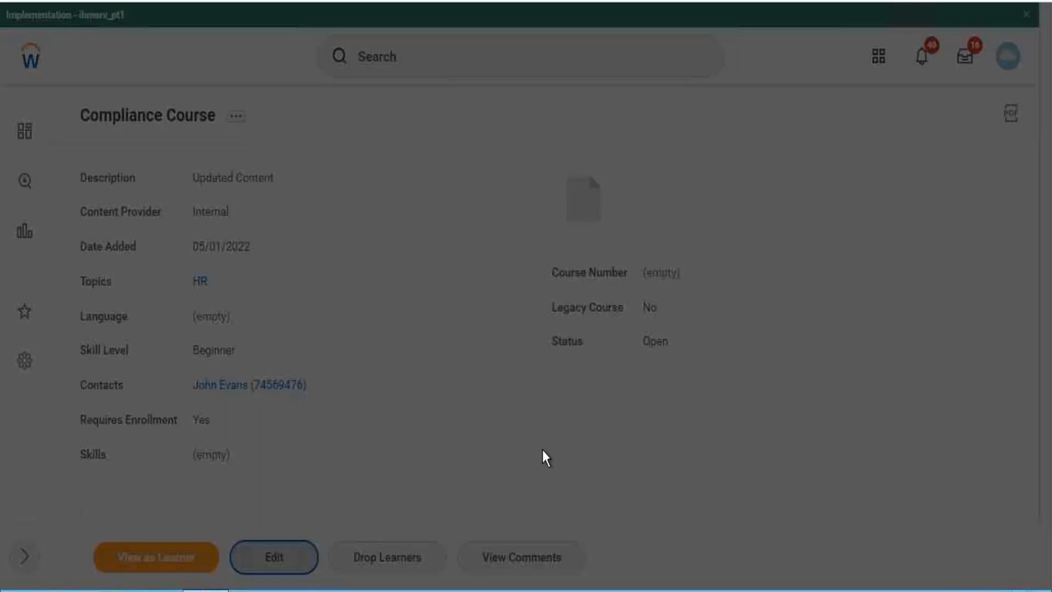
key(Tab)
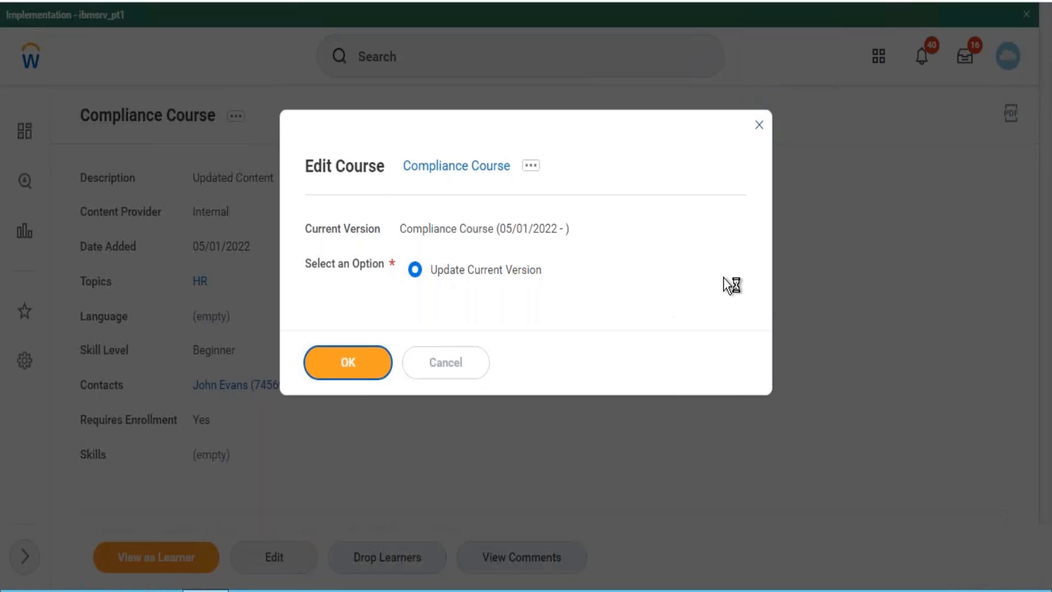
key(Return)
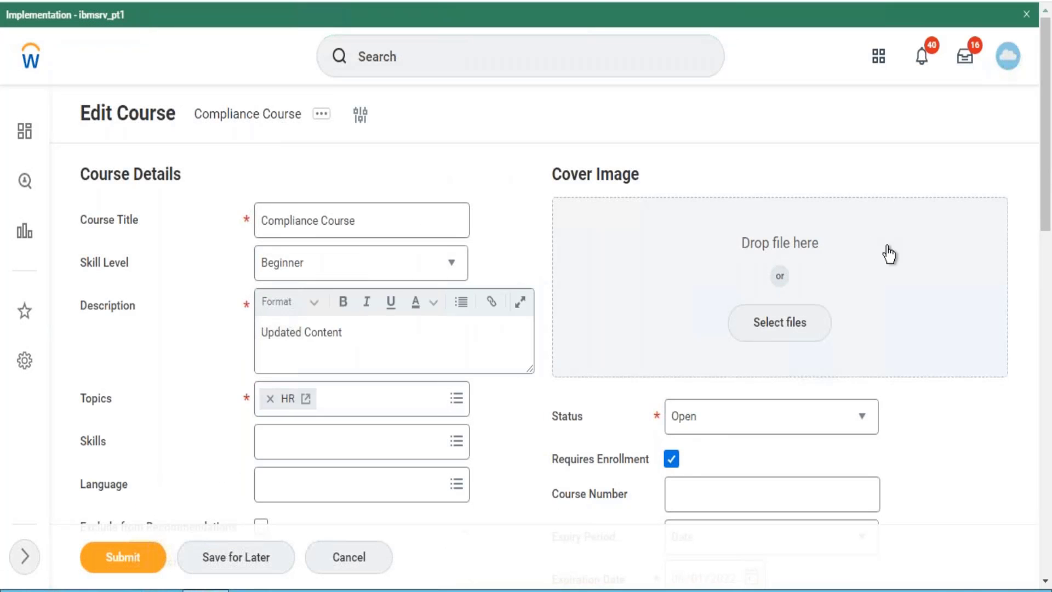
drag(1048, 149, 1048, 201)
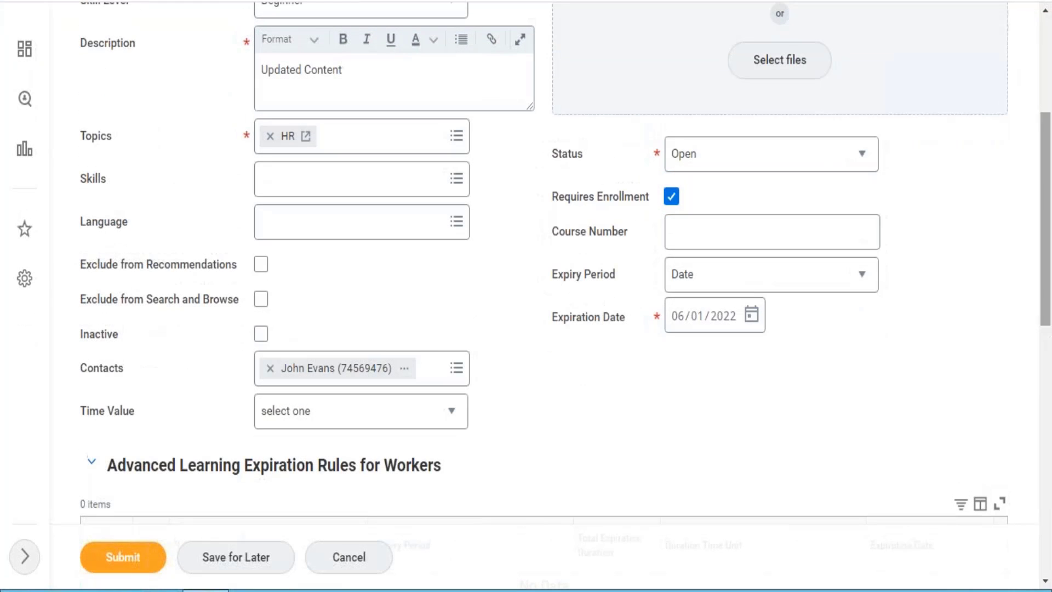
click(117, 558)
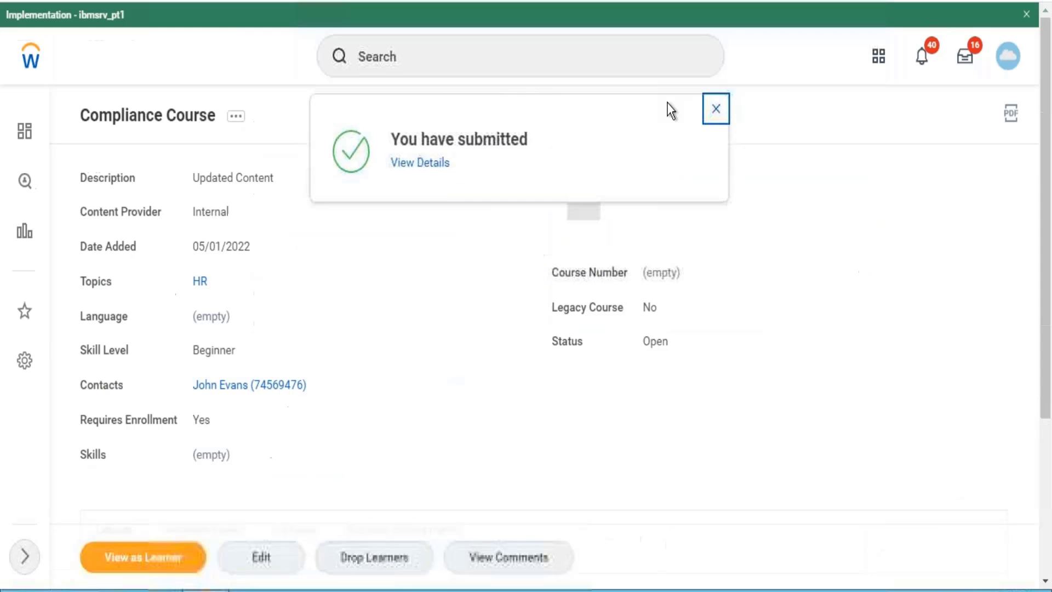
- Search for "create business process" and open the Create Business Process Definition (Default Definition) task
click(603, 70)
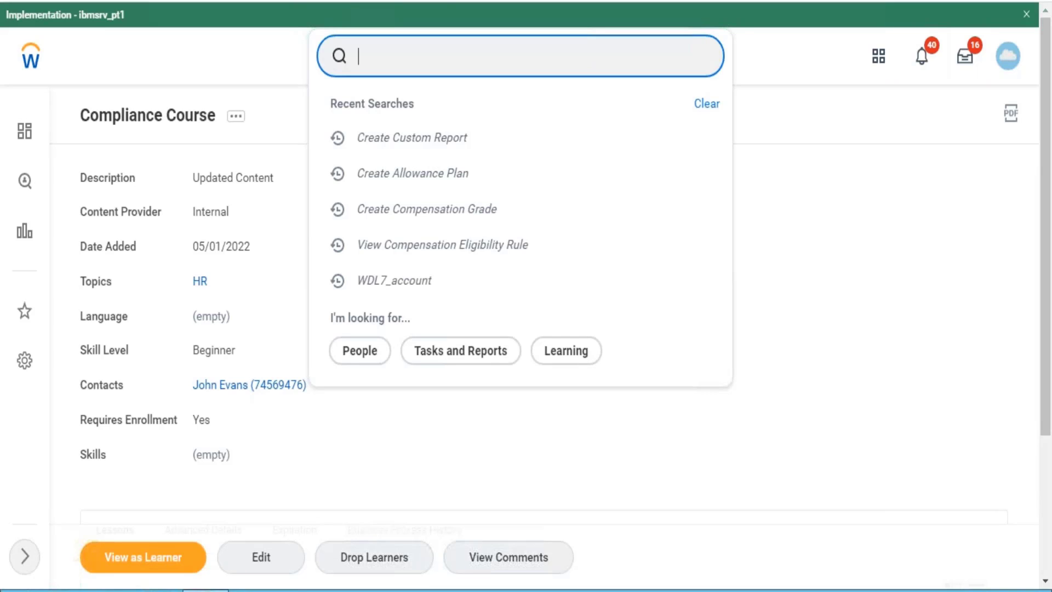
text(create busin)
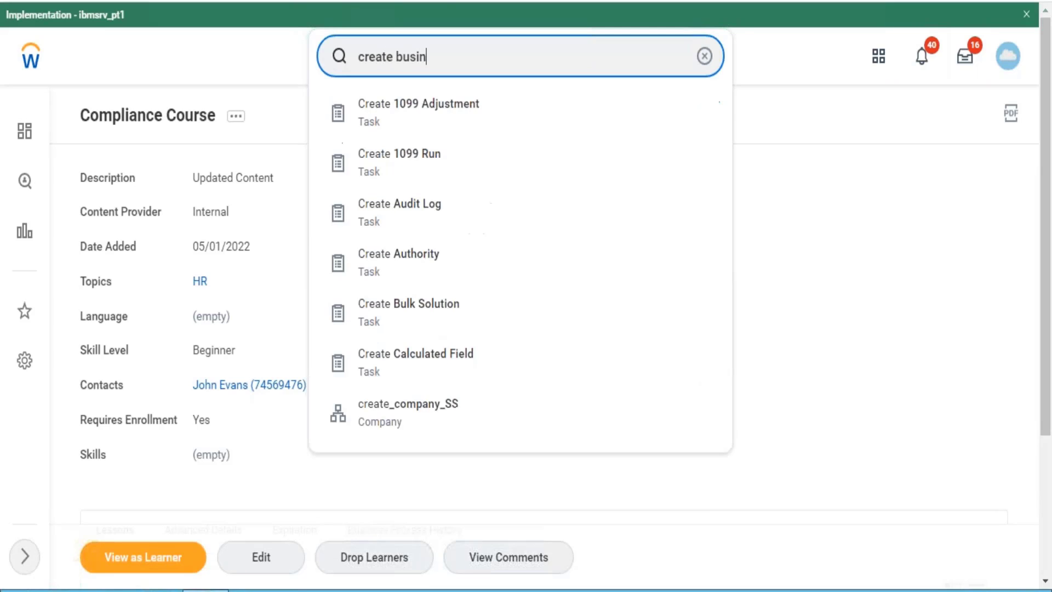
text(ess pprocess)
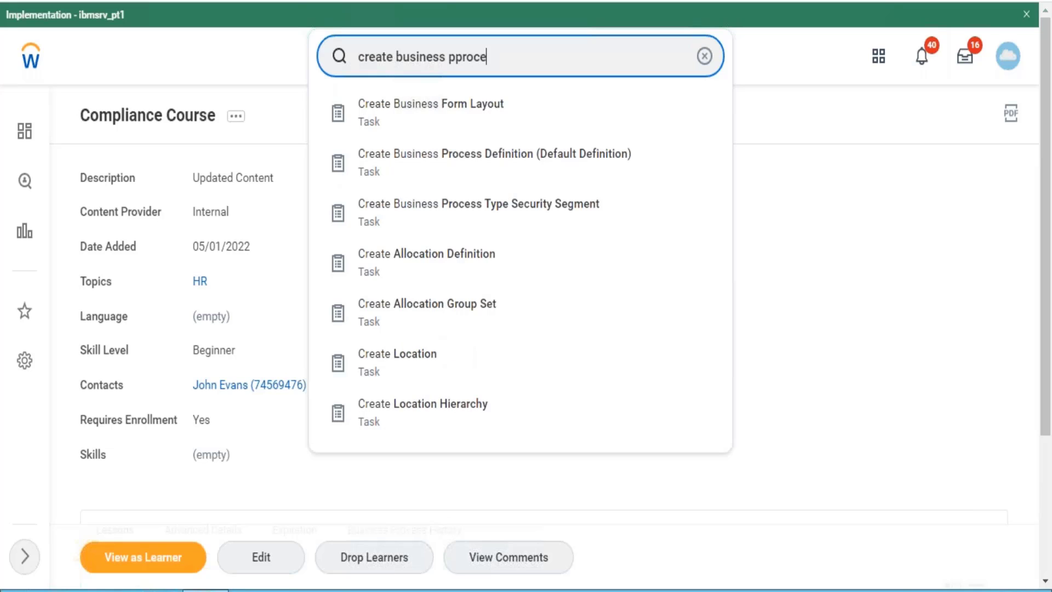
key(BackSpace)
key(BackSpace)
key(BackSpace)
key(BackSpace)
key(BackSpace)
key(BackSpace)
key(BackSpace)
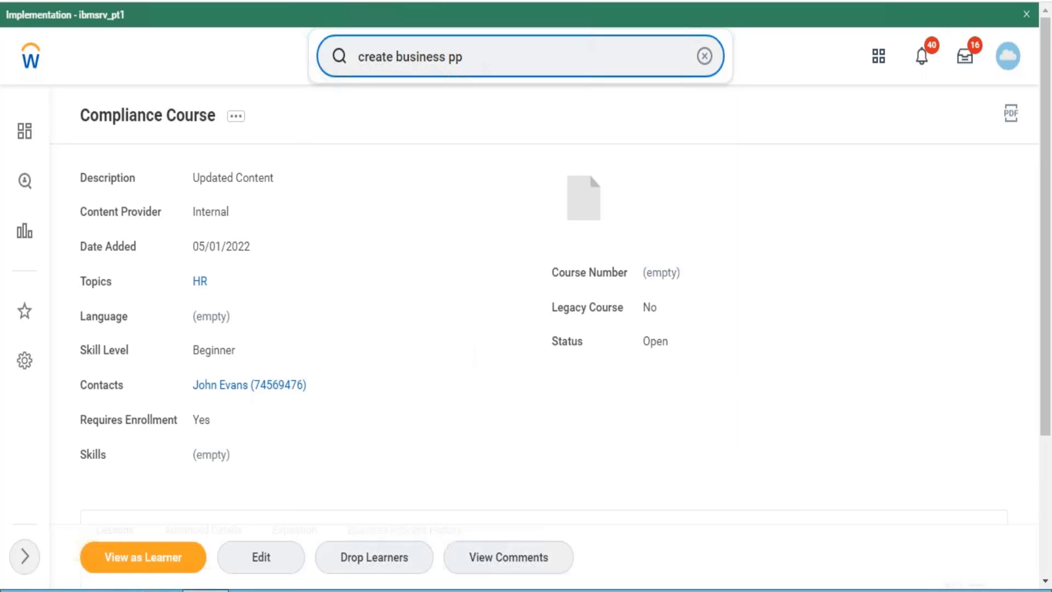
text(rocess)
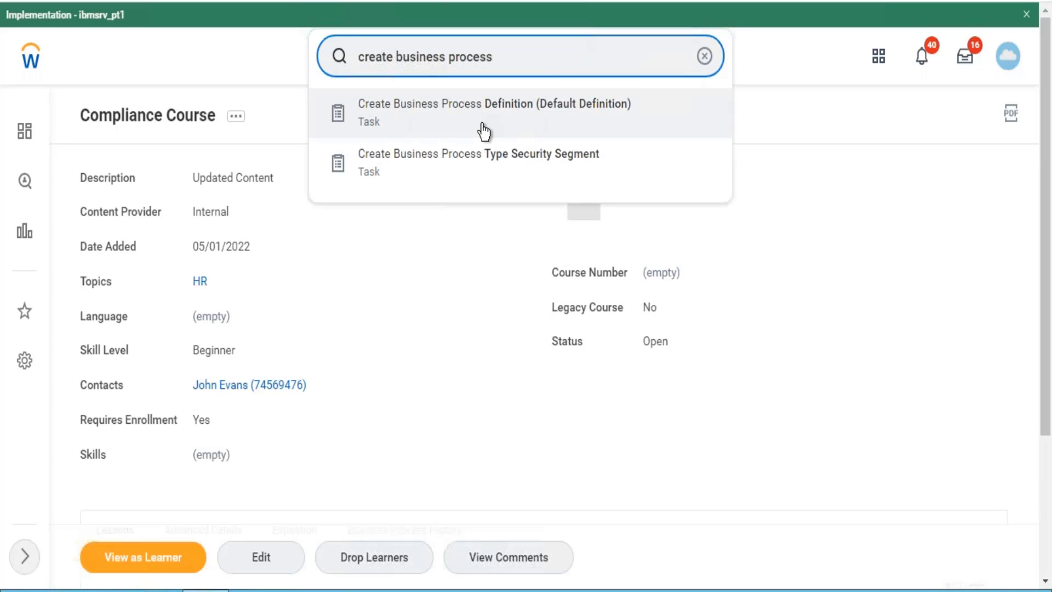
click(478, 123)
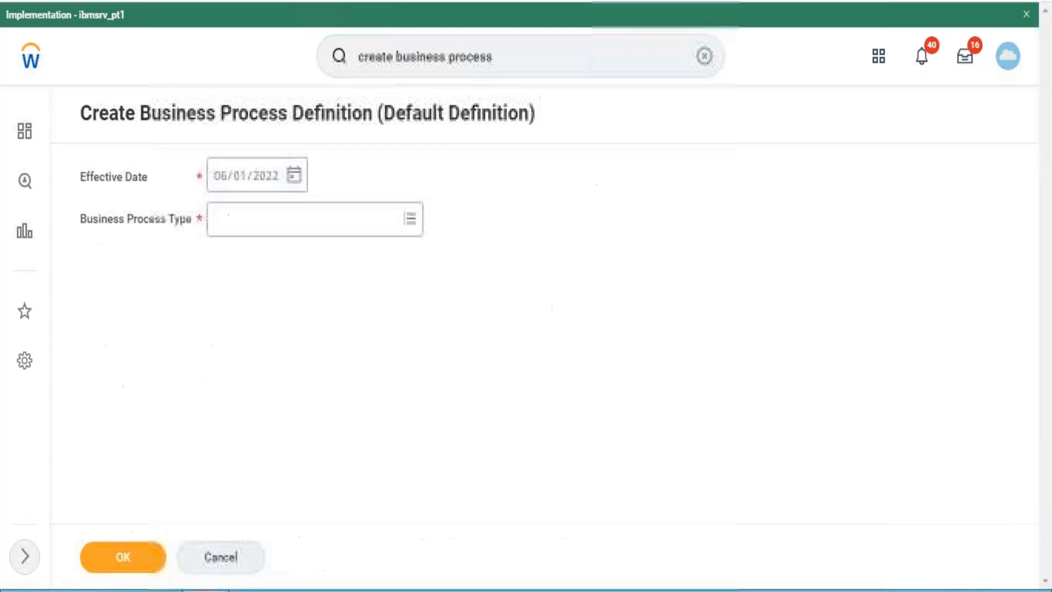
- Create the default business process definition for the Enroll in Content type and bring its Business Process Steps table into view
click(287, 229)
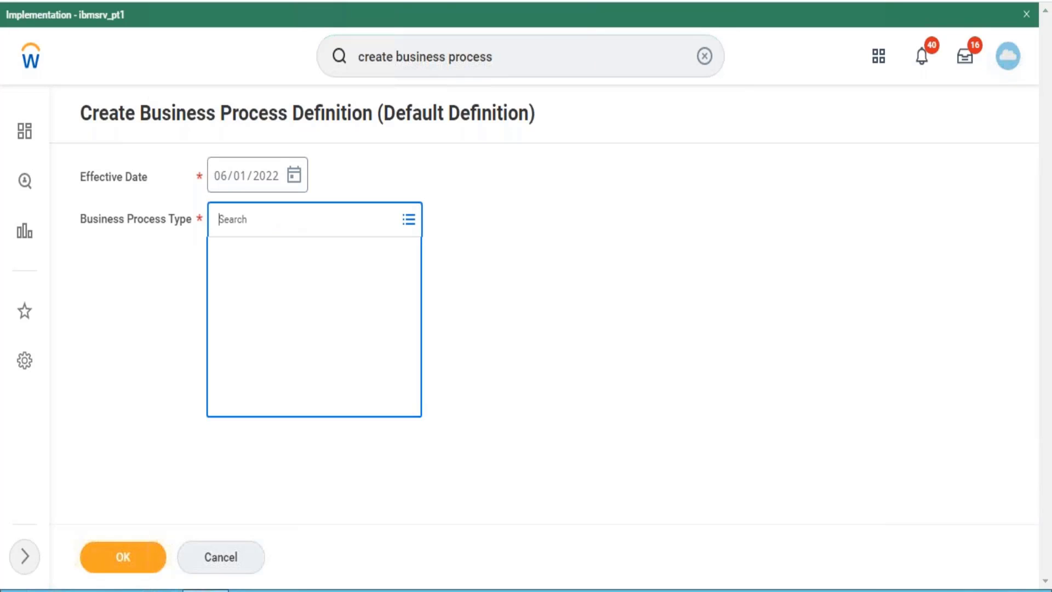
text(enroll)
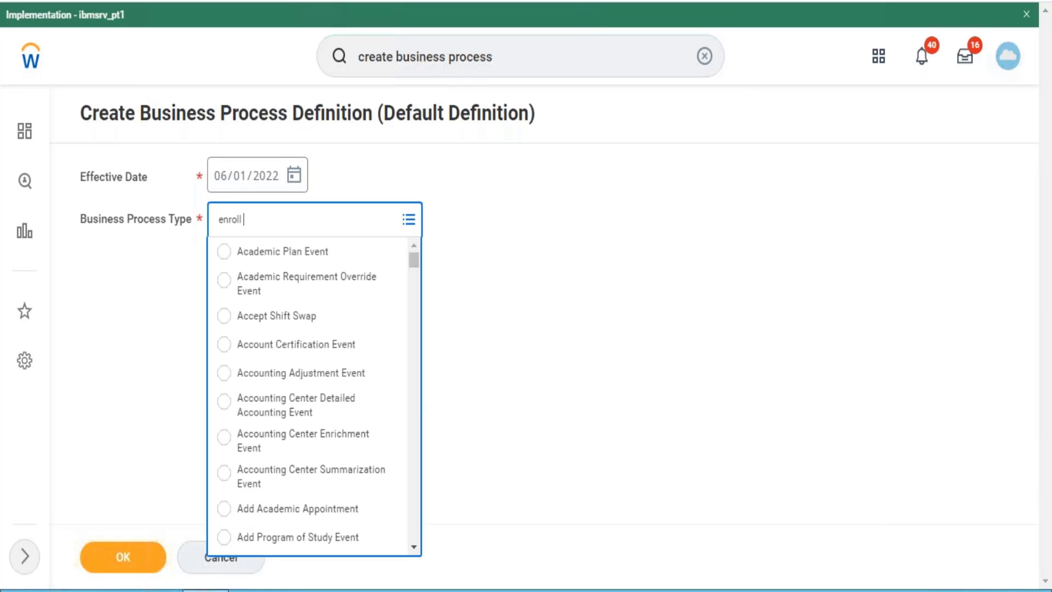
text( in)
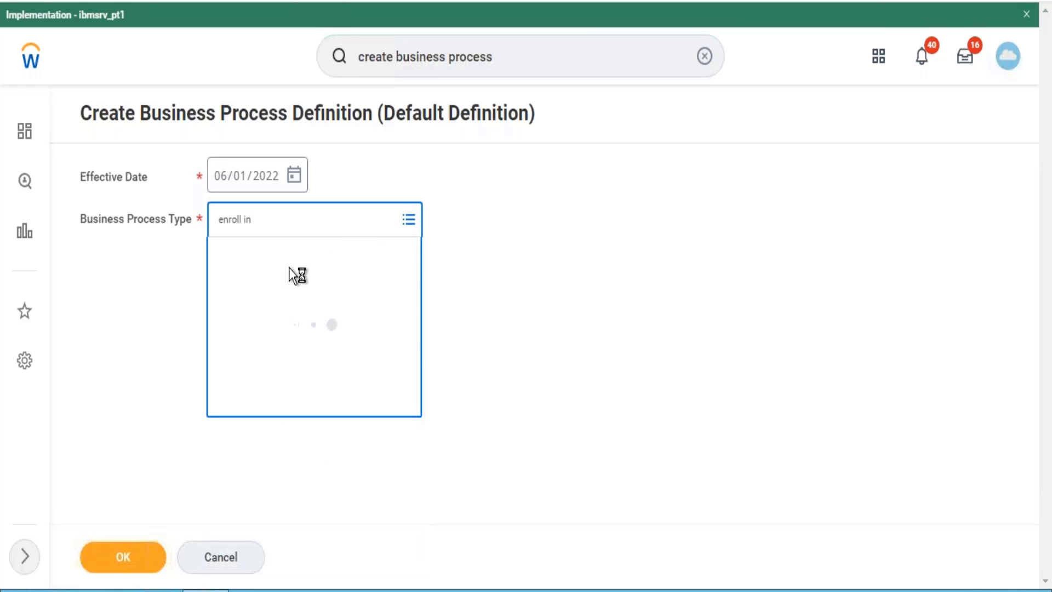
click(305, 288)
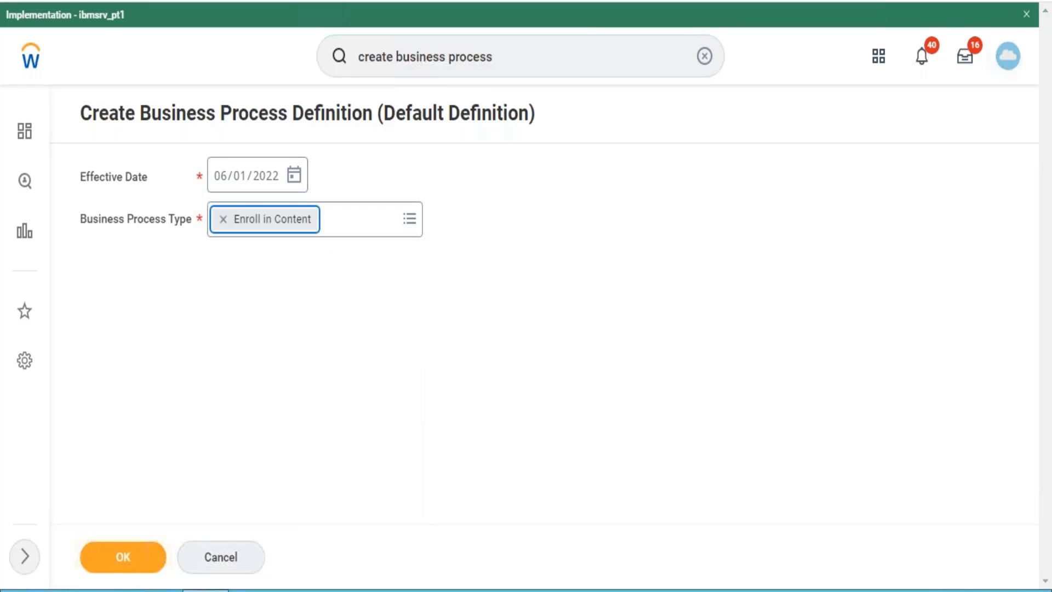
click(122, 555)
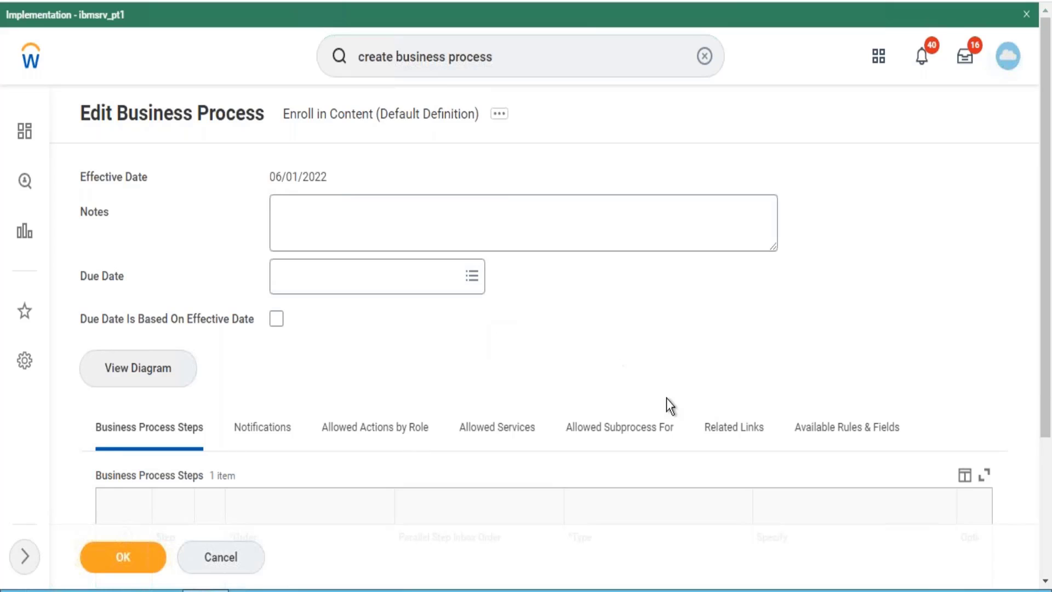
drag(1047, 206, 1040, 370)
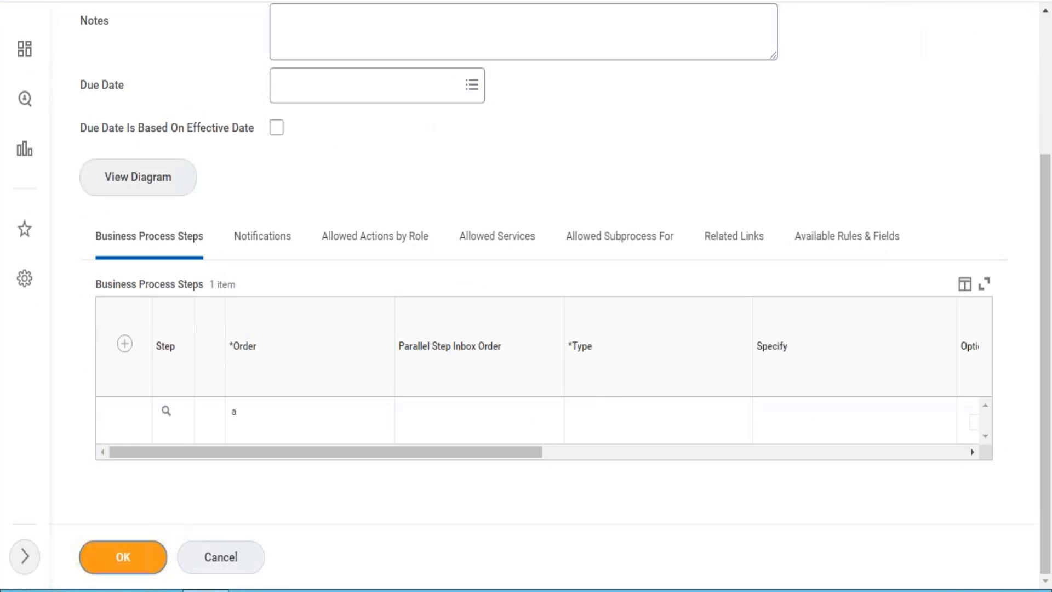
- Save the Enroll in Content default business process definition and close its view
click(123, 556)
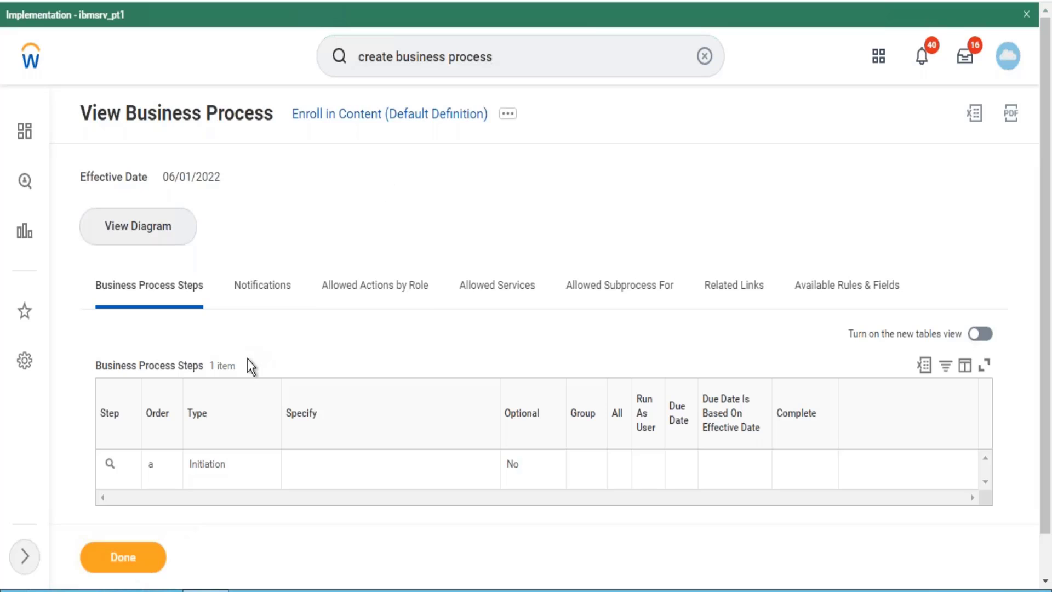
click(160, 548)
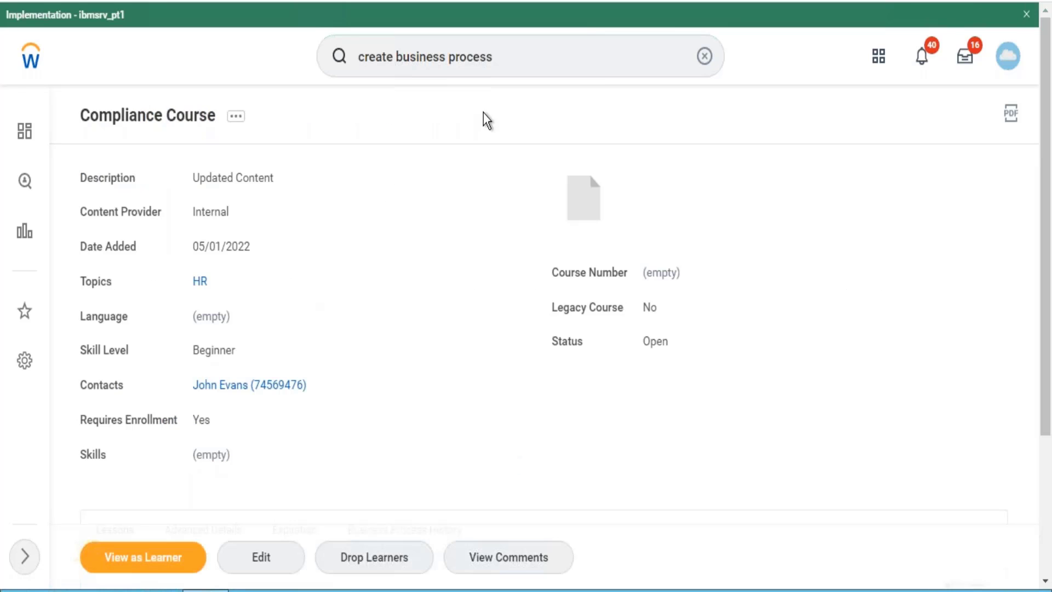
- Clear the old search text and view Compliance Course as a learner to examine its page
click(514, 58)
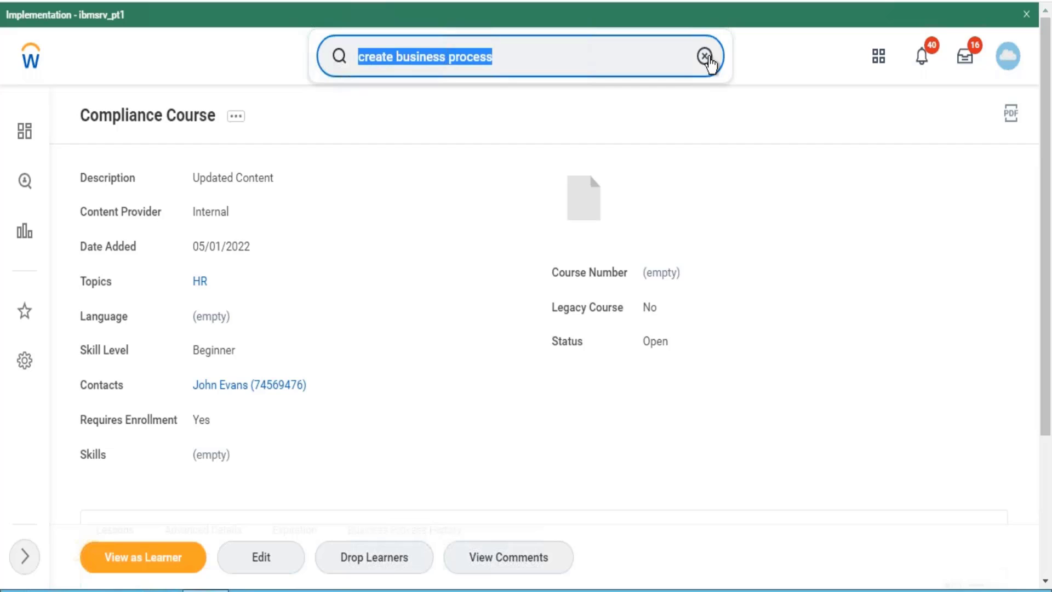
click(706, 57)
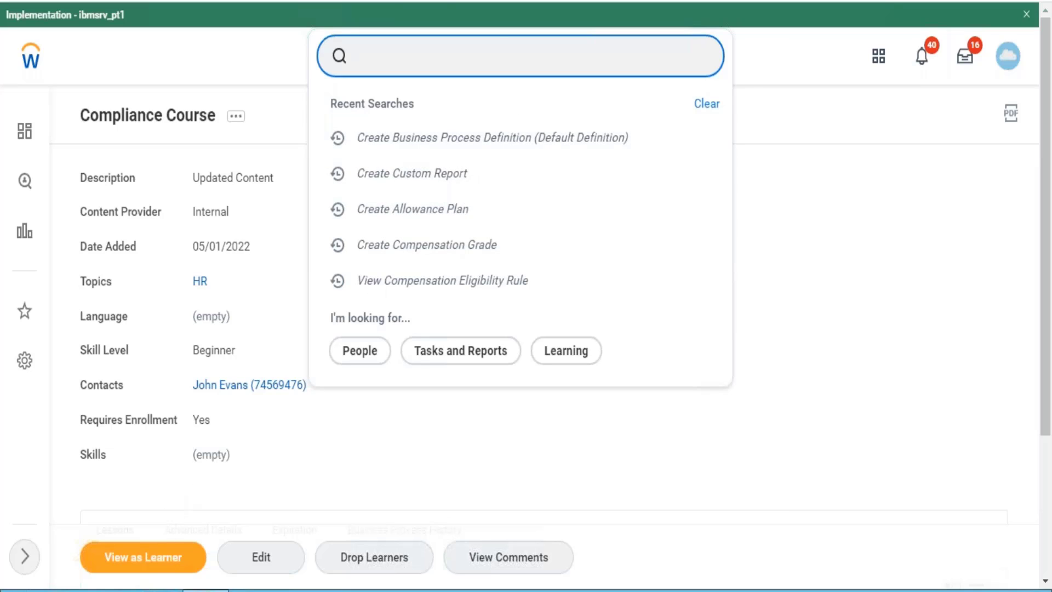
click(147, 564)
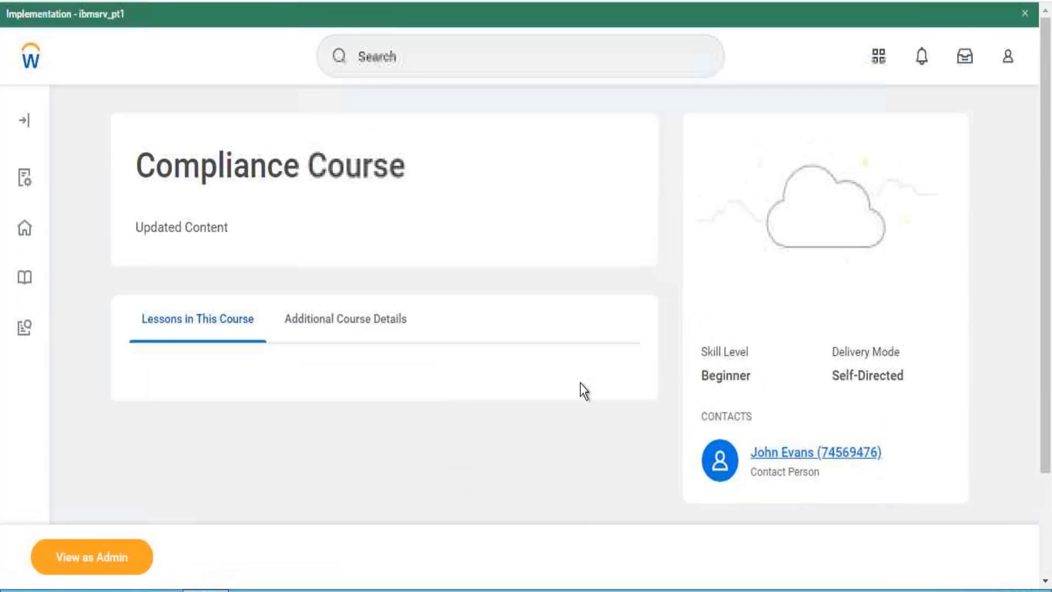
scroll(1045, 136, down, 2)
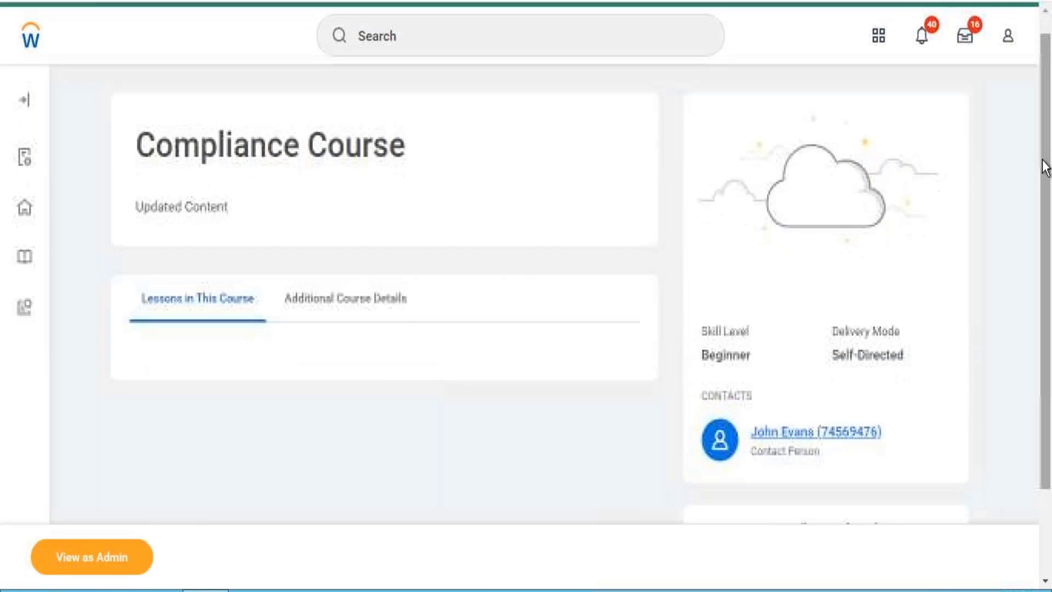
scroll(1040, 89, up, 2)
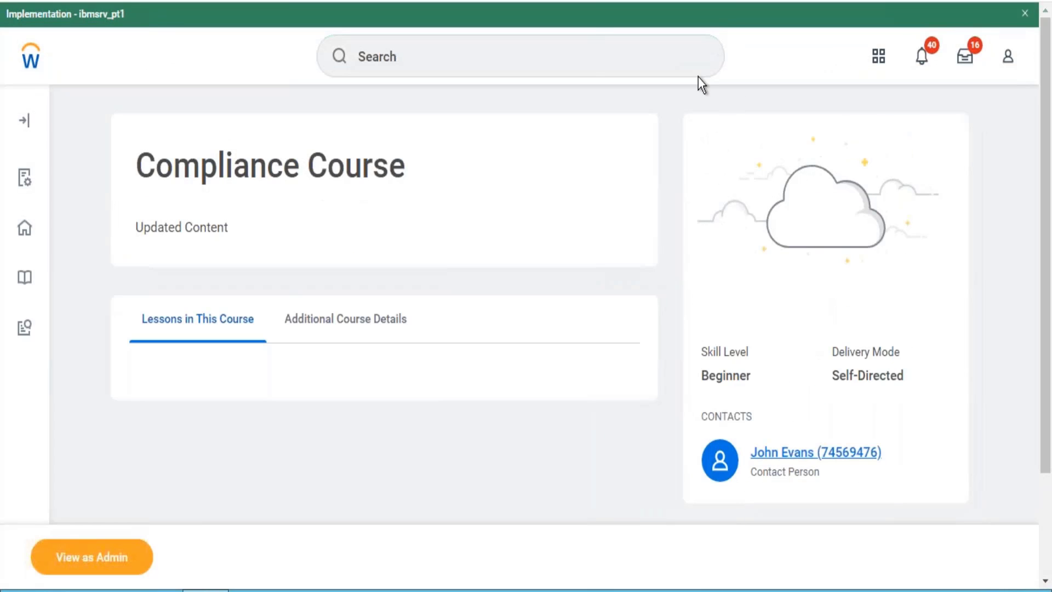
- Search for "create course", open the Create Course task and start a course of type Create Digital Course
click(582, 66)
text(cre)
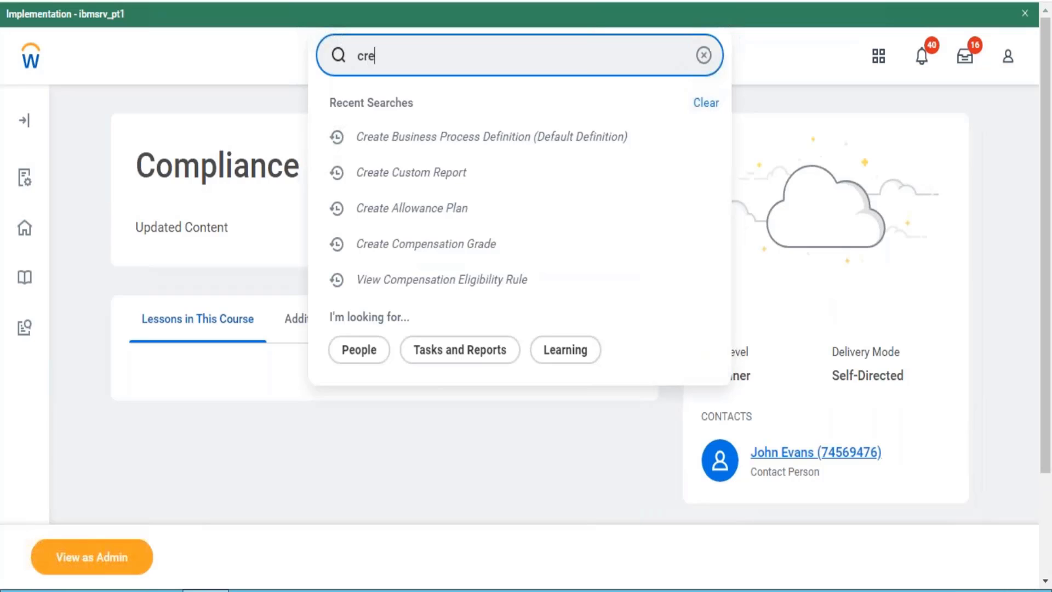
text(ate course)
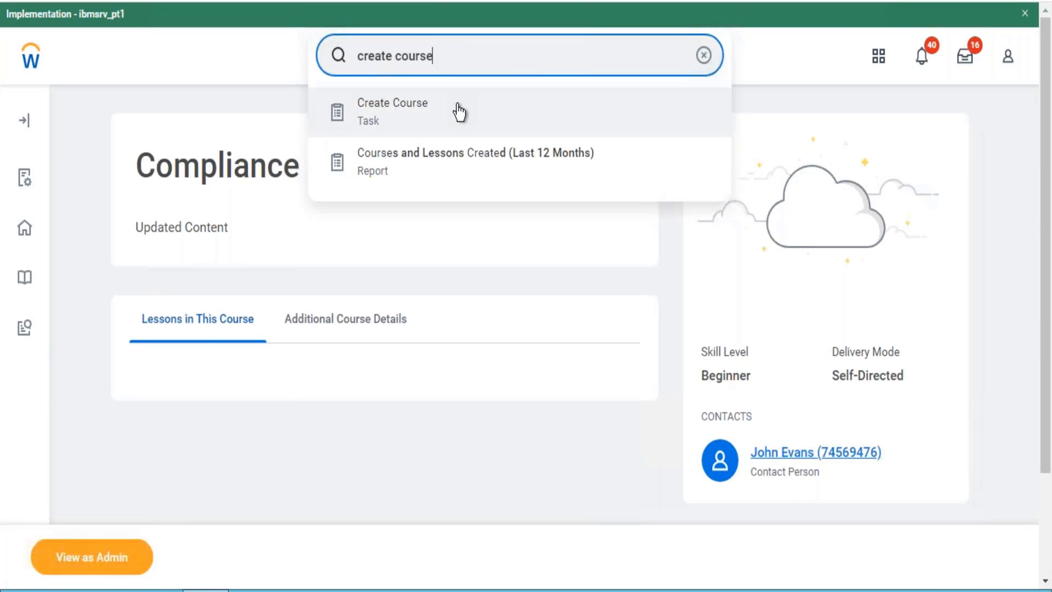
click(460, 110)
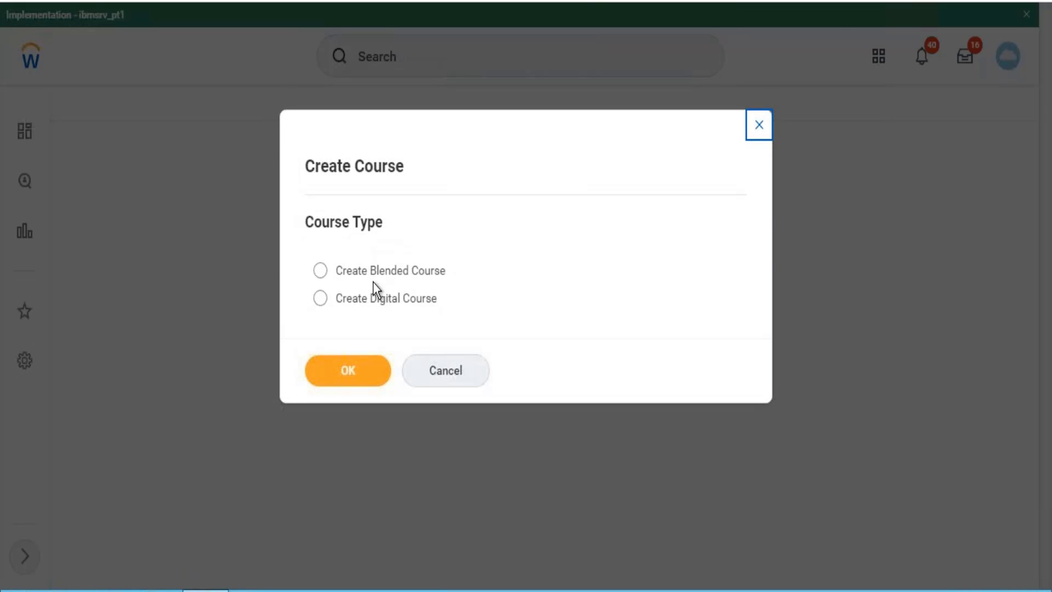
click(364, 297)
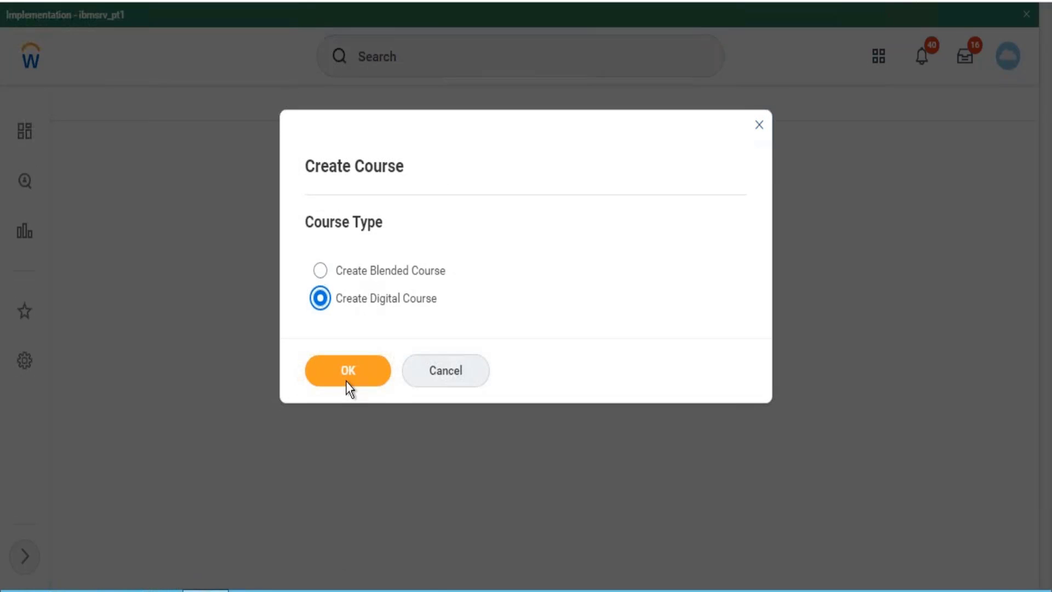
click(347, 374)
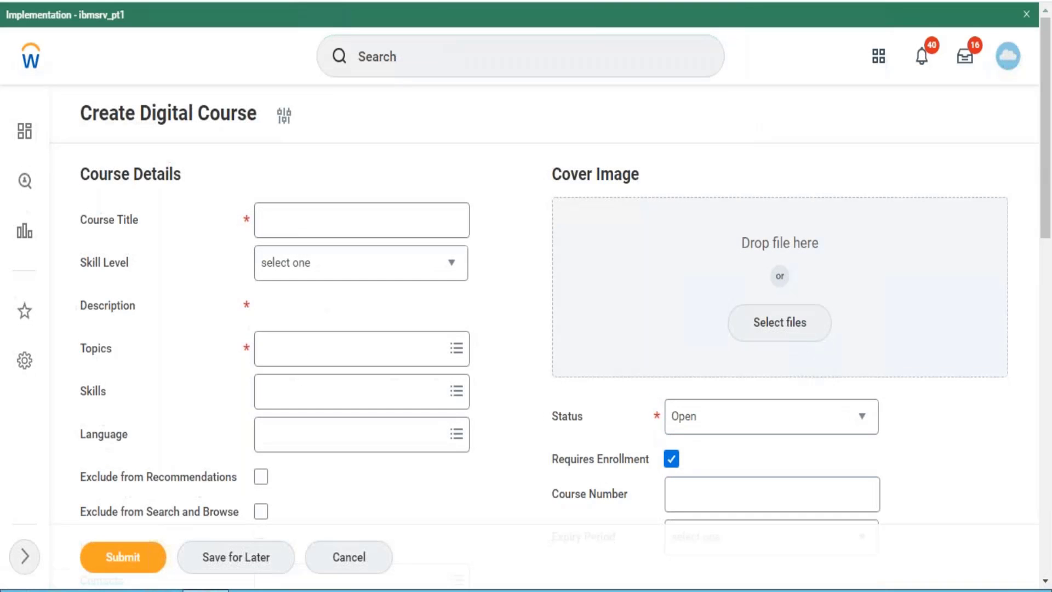
- Title the course "Code Of Conduct - FY 2022", describe it as "Compliance Course for the year 2022" and assign the topic HR
click(327, 219)
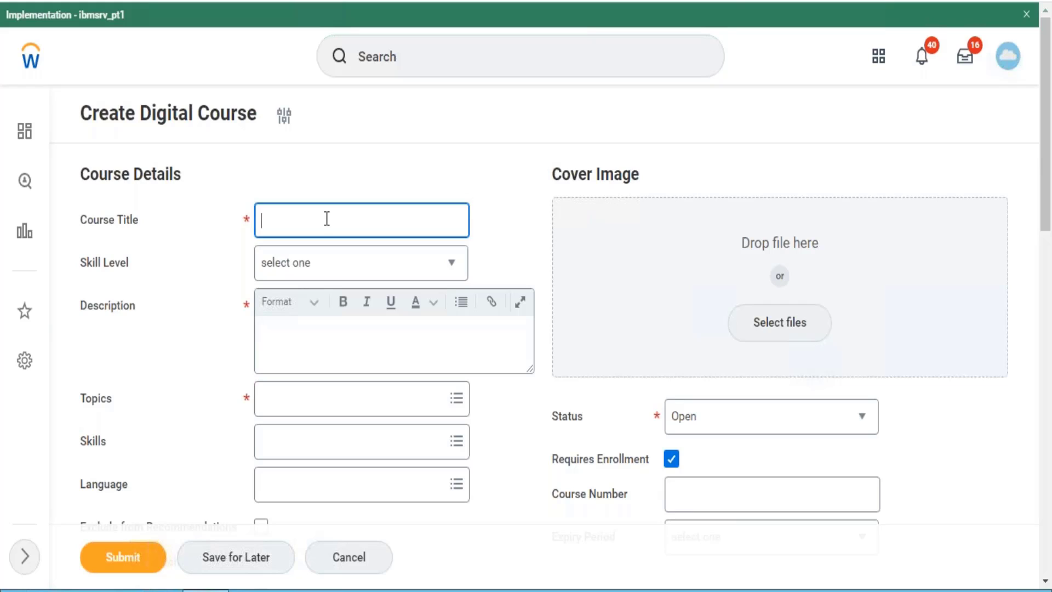
text(Code Of Conduct - FY 2022)
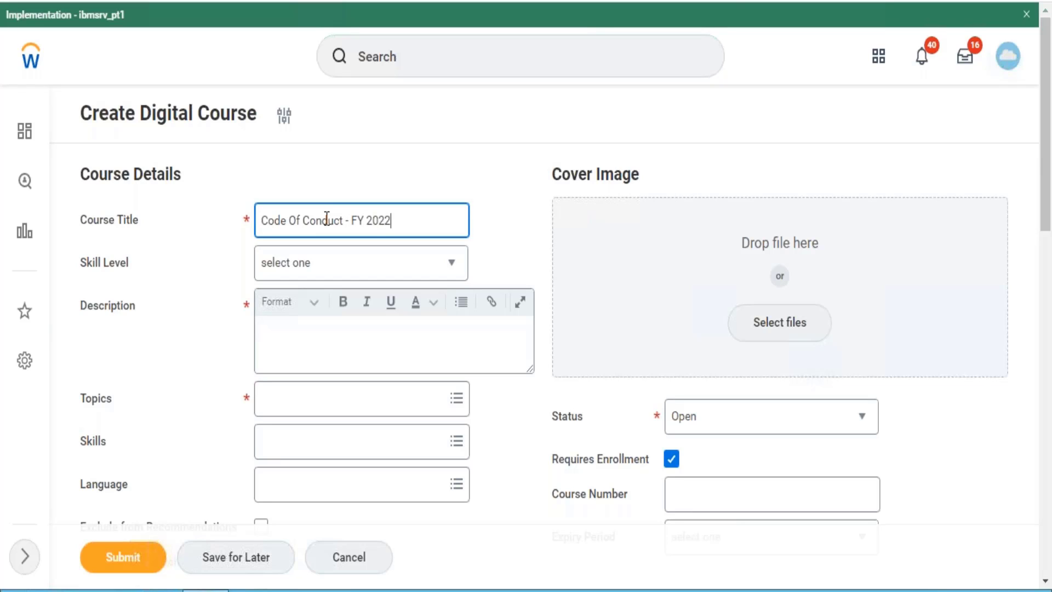
click(322, 347)
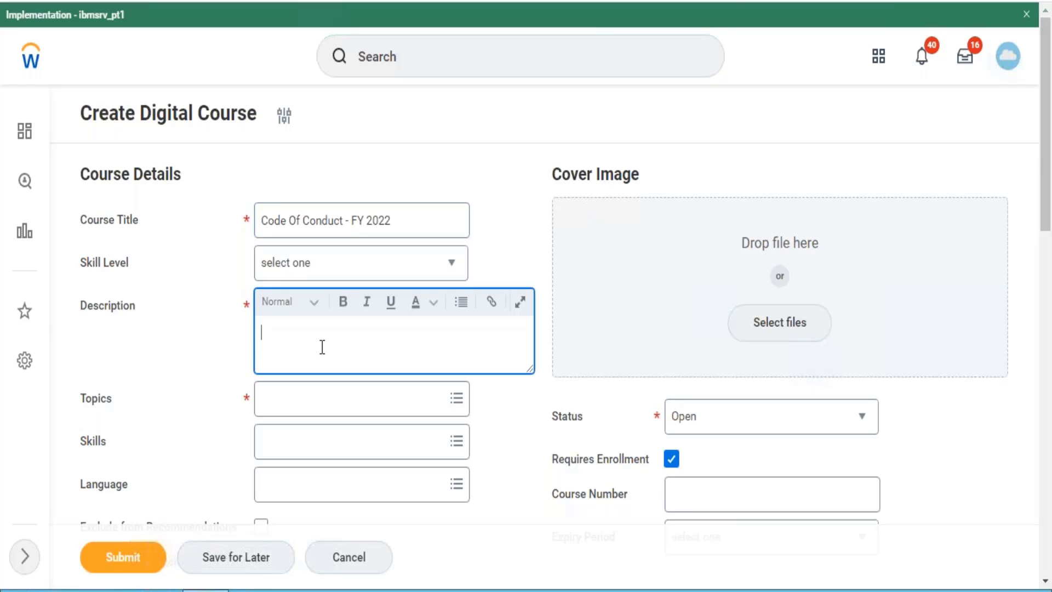
text(Compliance Course for)
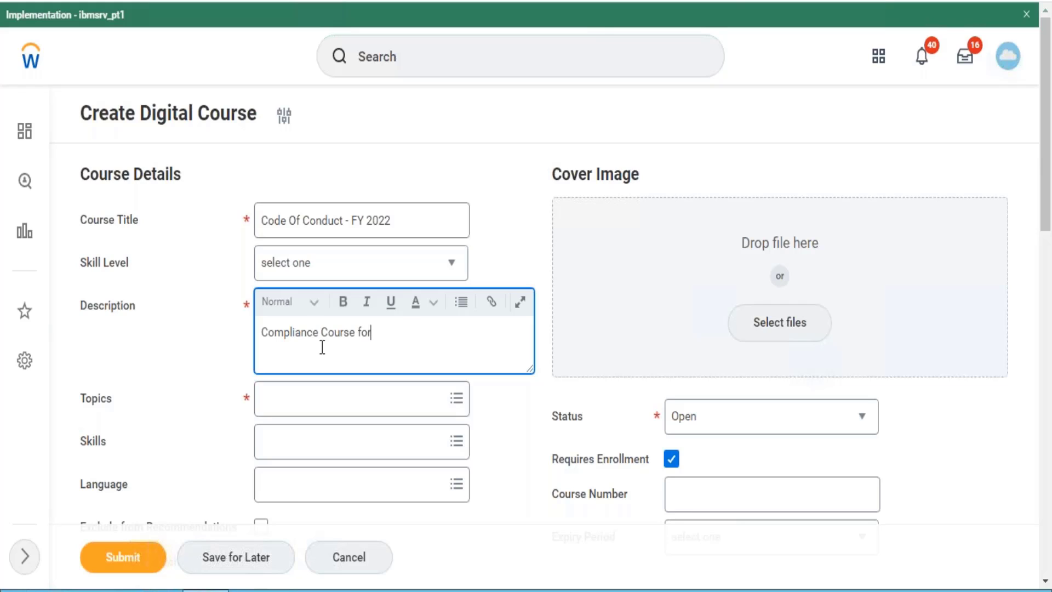
text( the year 2022)
click(322, 408)
text(HR)
key(Return)
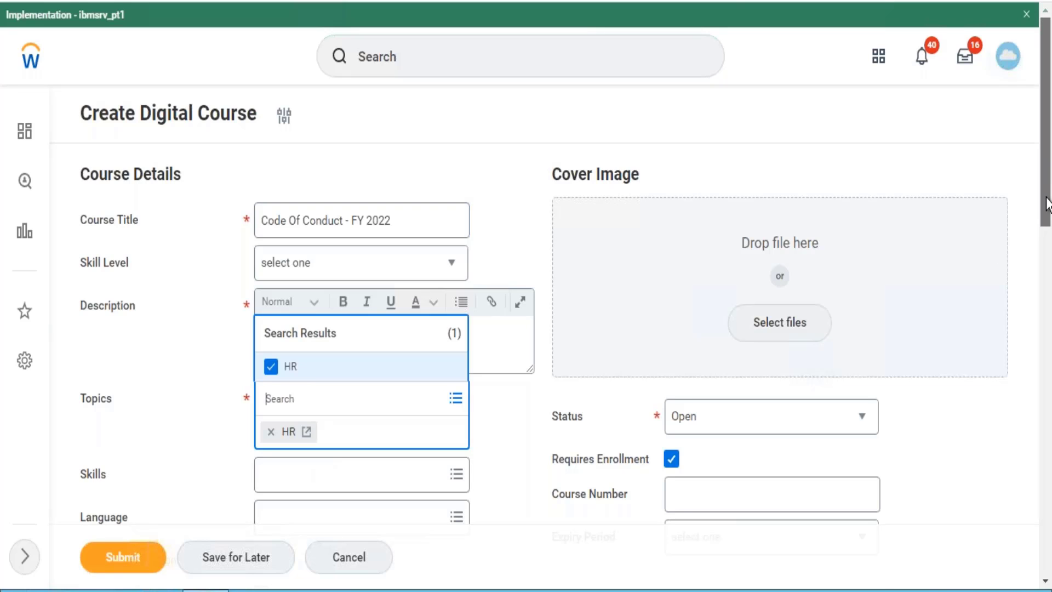
- Keep the course status Open, set the time value to Minutes and the total course duration to 60
scroll(1045, 197, down, 4)
click(855, 209)
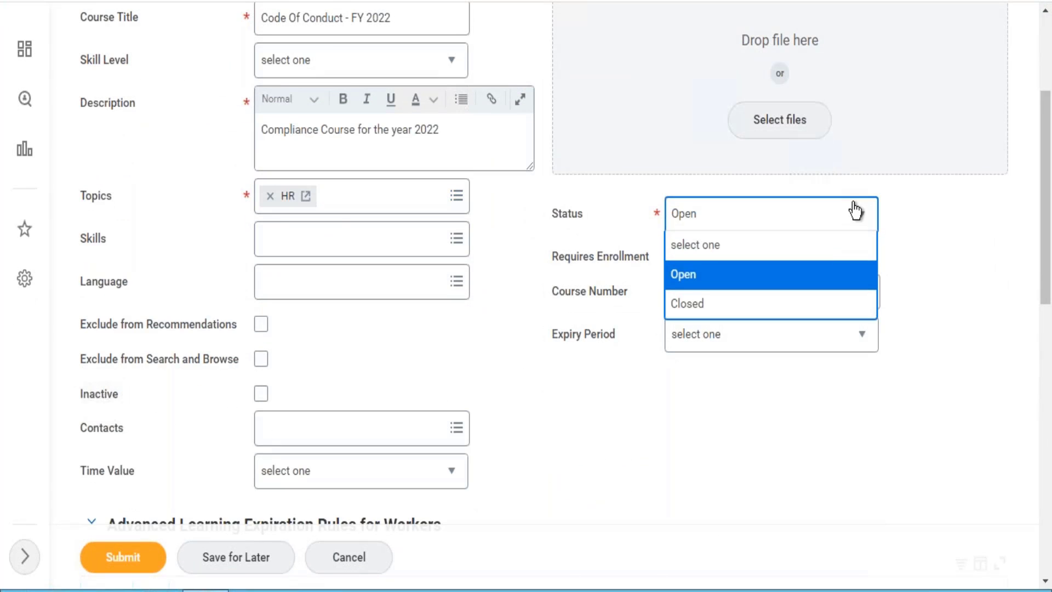
click(855, 210)
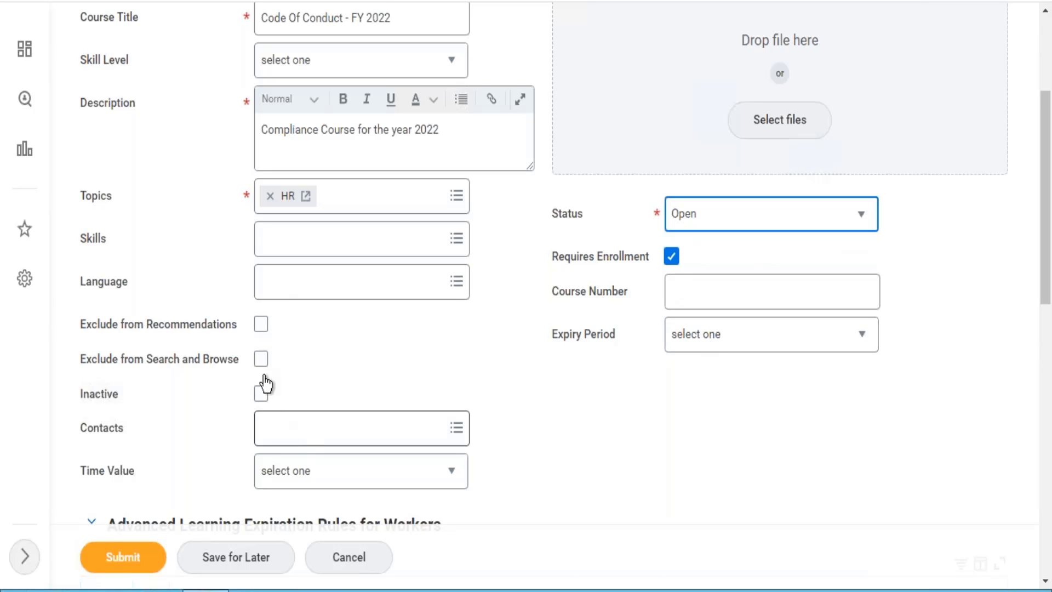
click(308, 444)
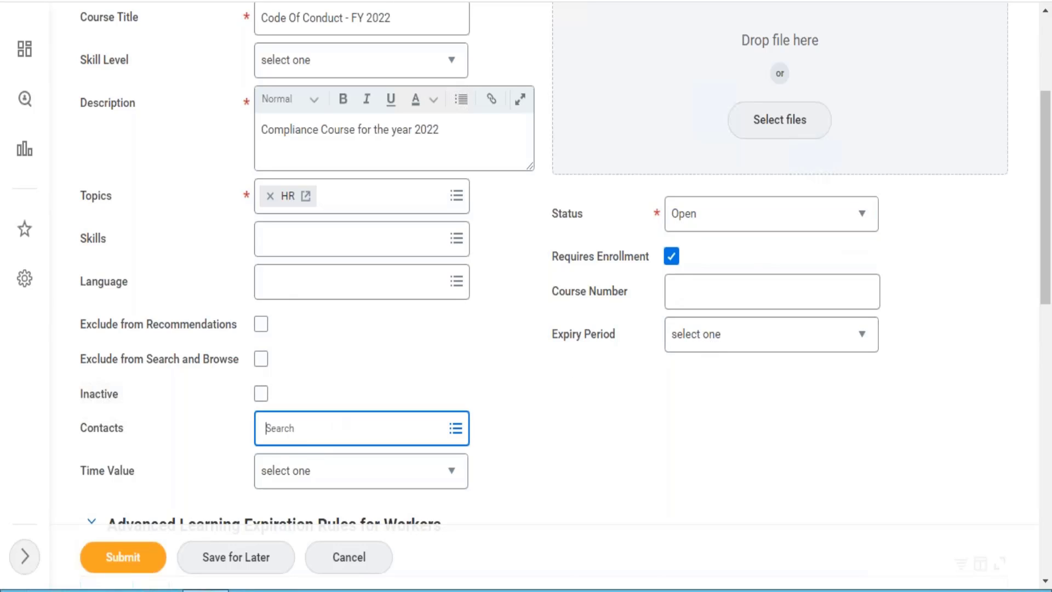
click(300, 485)
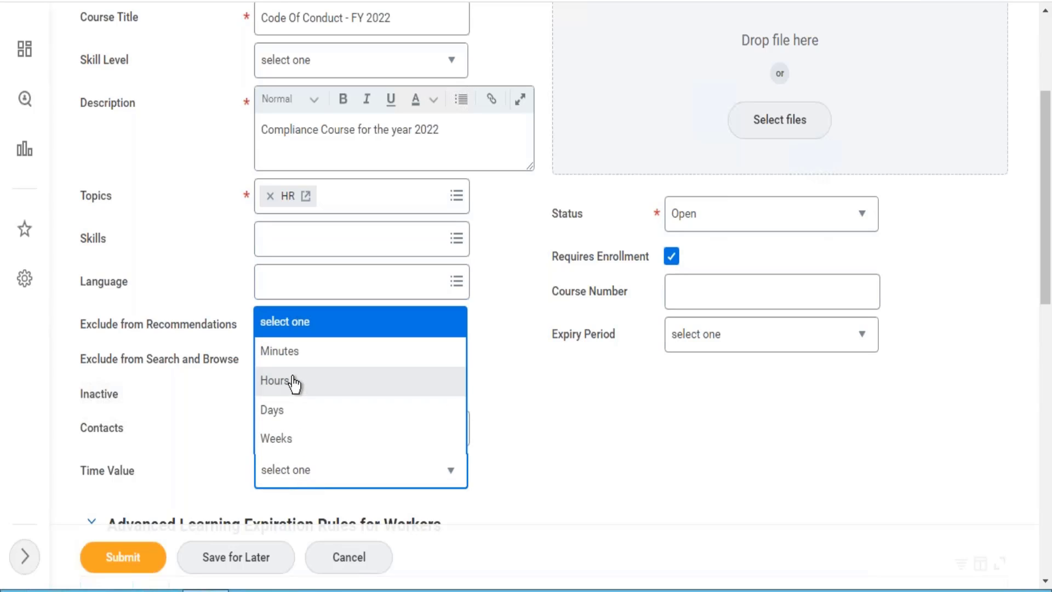
click(291, 356)
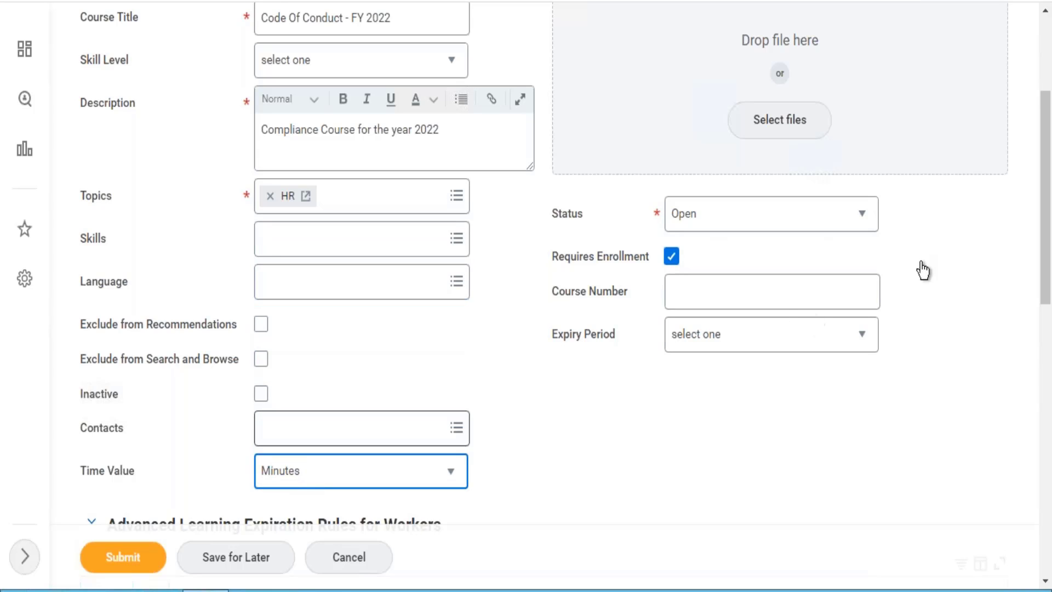
scroll(630, 328, down, 4)
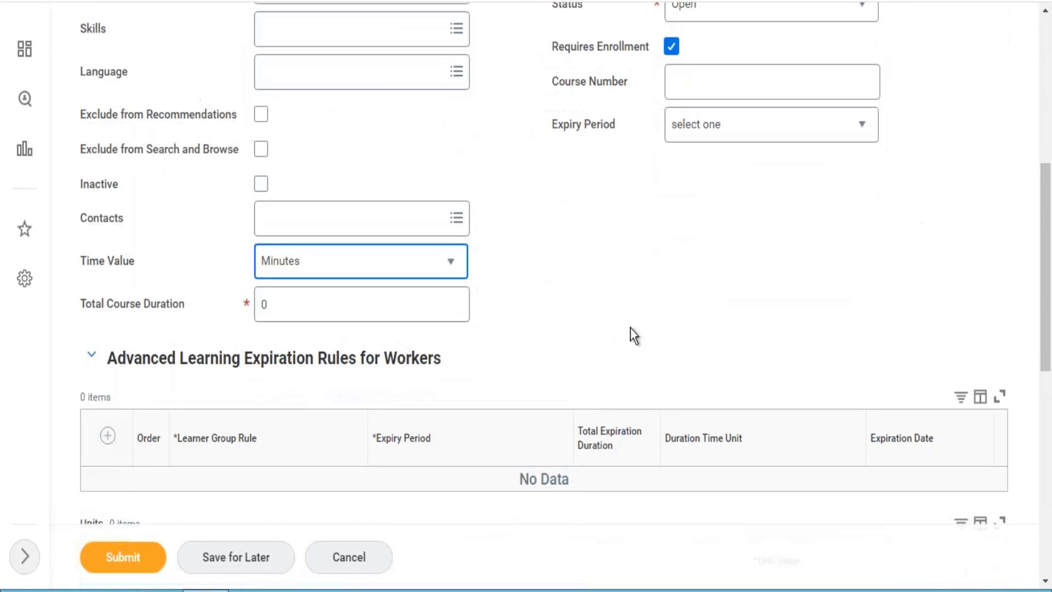
click(384, 305)
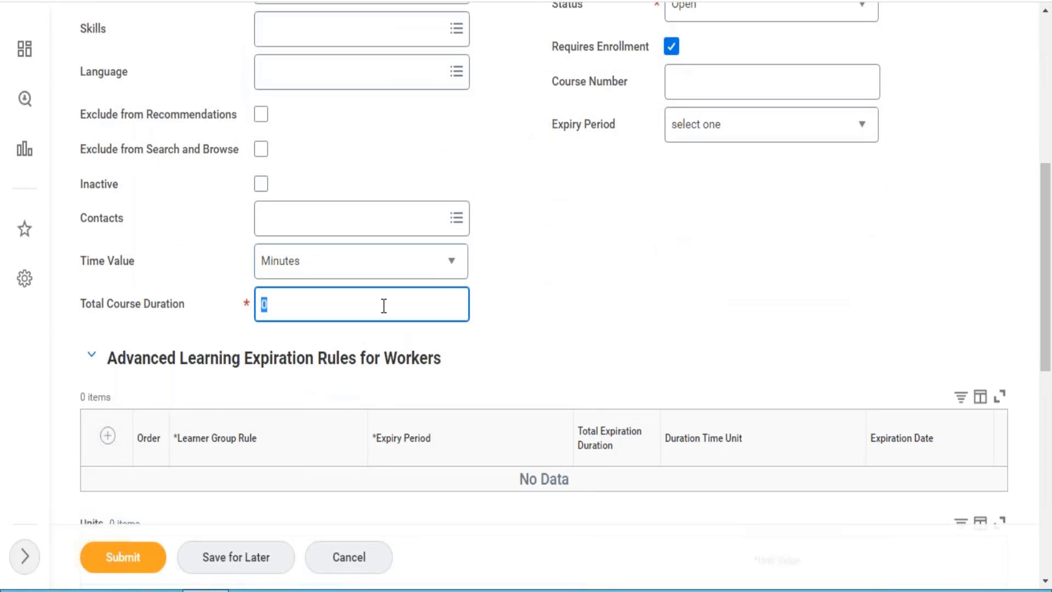
text(6)
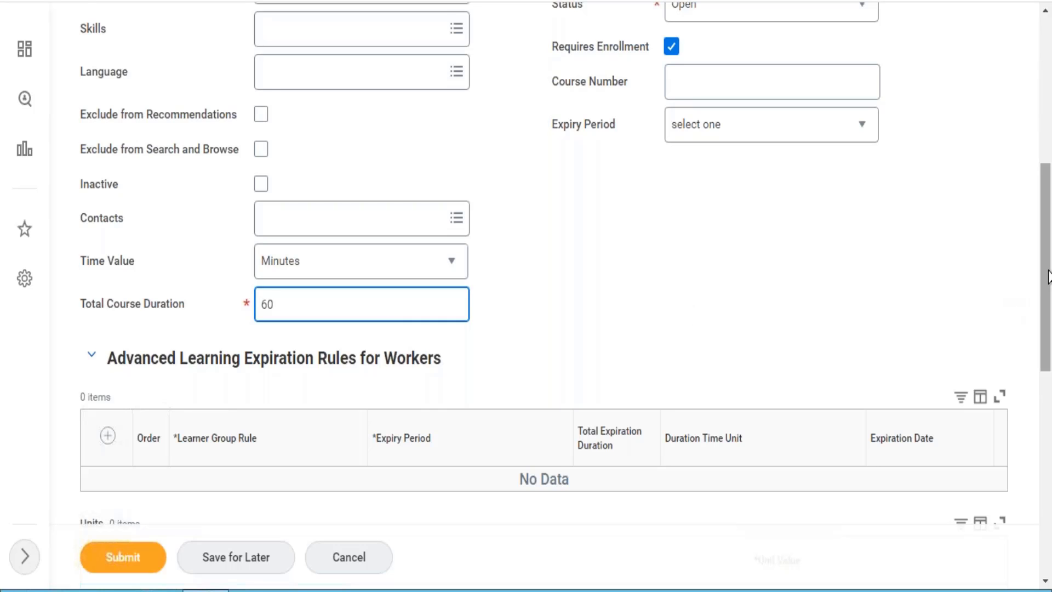
- Add a Media lesson to the course and title it "Compliance Course - COC"
scroll(1047, 314, up, 3)
drag(1048, 315, 1046, 542)
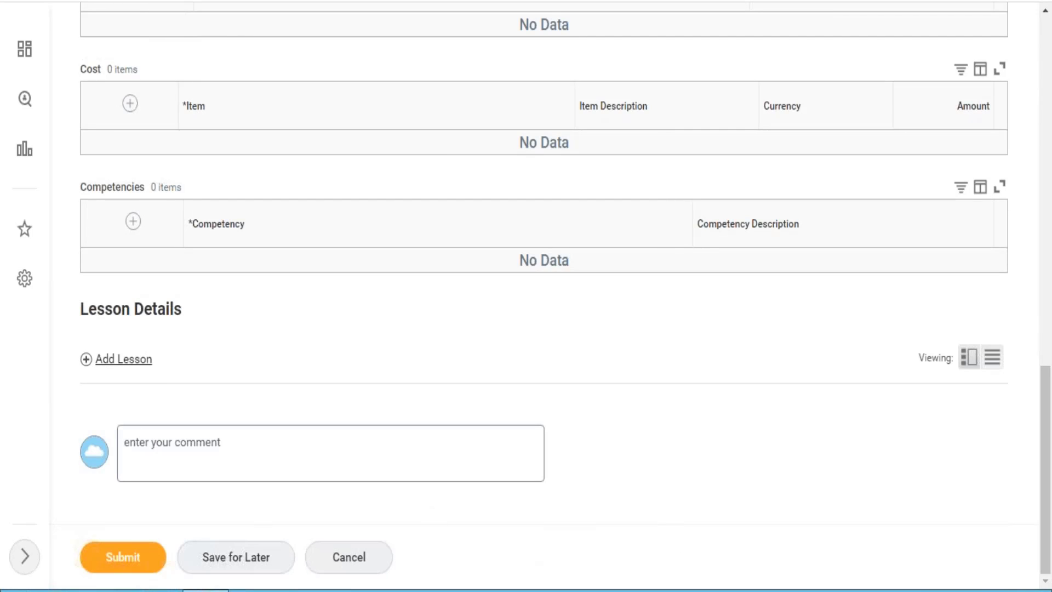
click(141, 360)
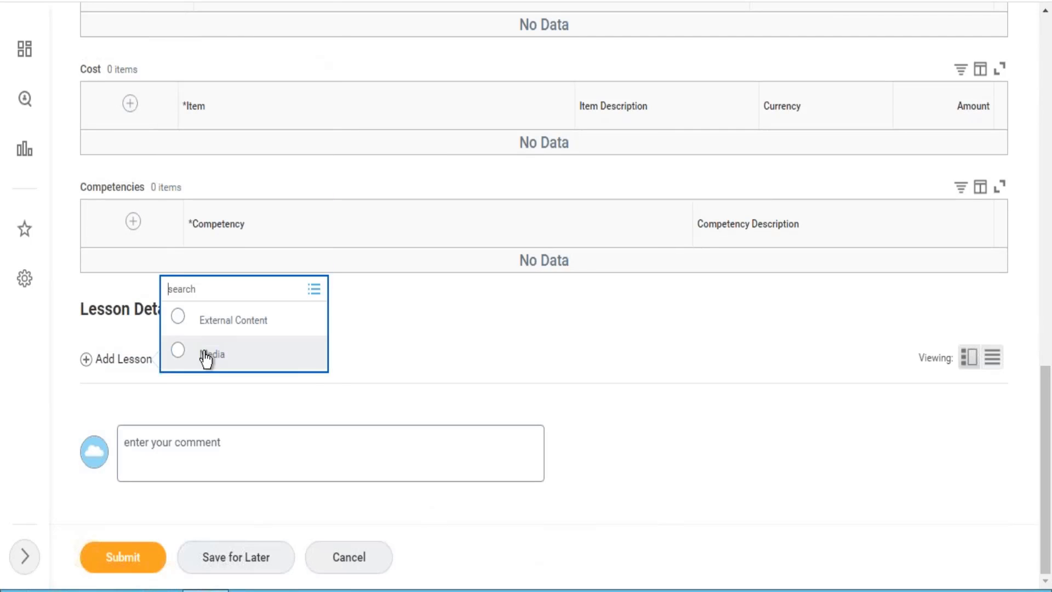
click(204, 356)
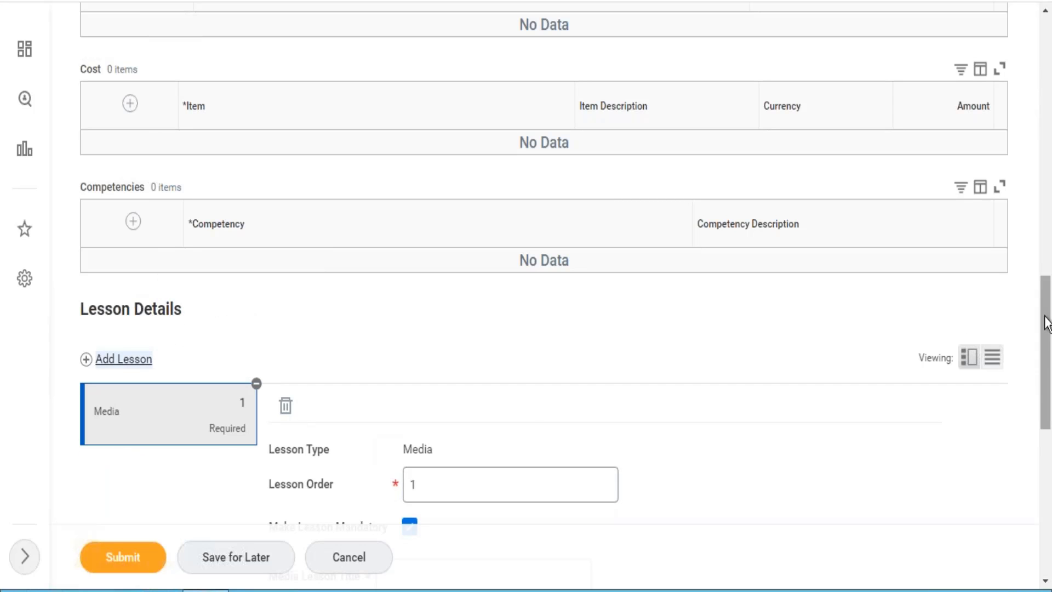
scroll(1040, 392, down, 5)
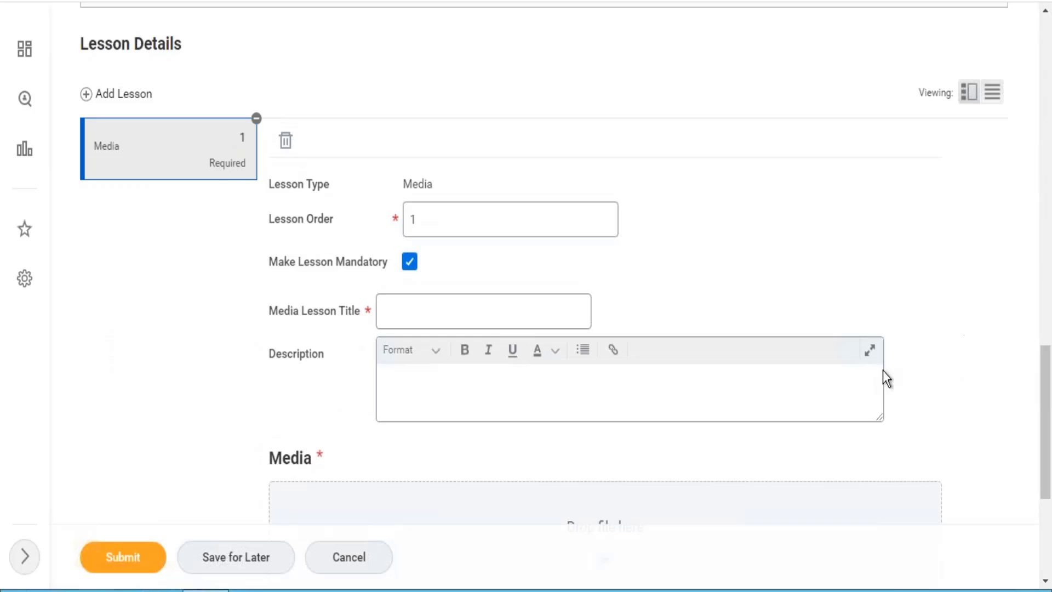
click(433, 306)
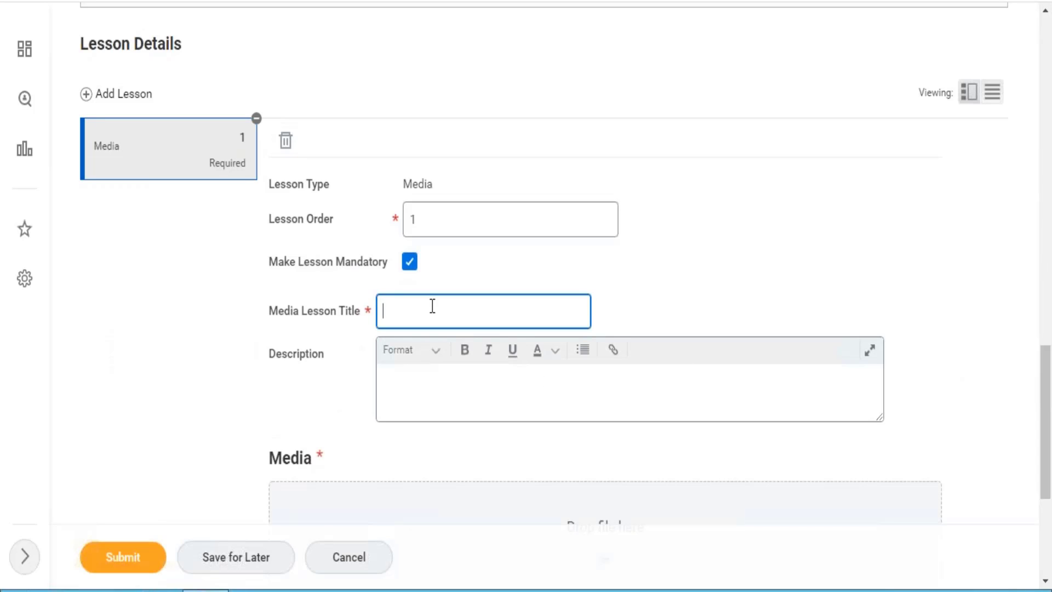
text(Compliance Course - C)
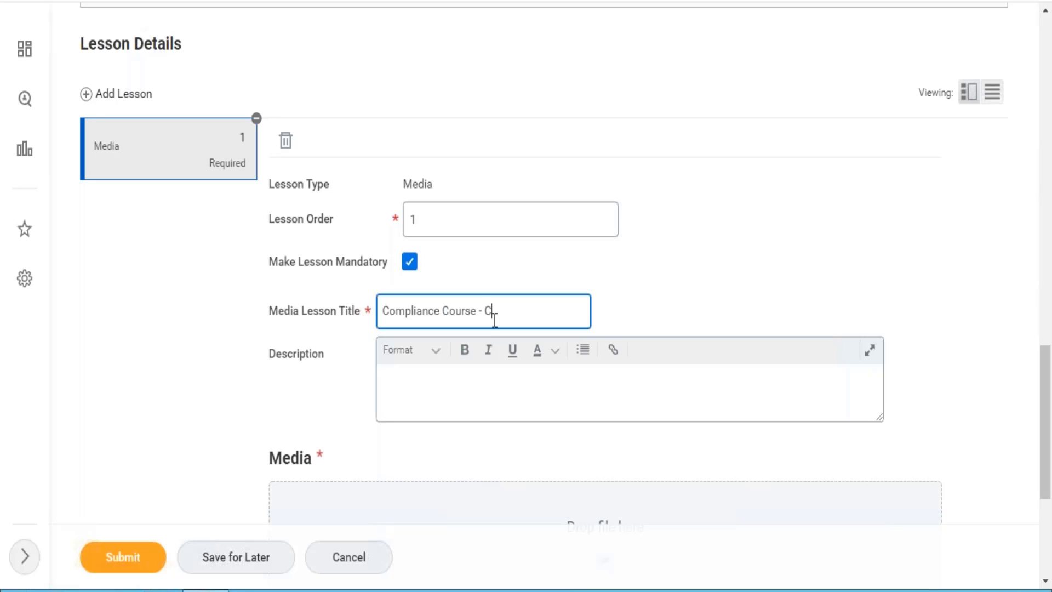
text(OC)
- Upload Test_-_Report.xlsx from the Downloads folder as the lesson's media file
drag(1046, 403, 1046, 448)
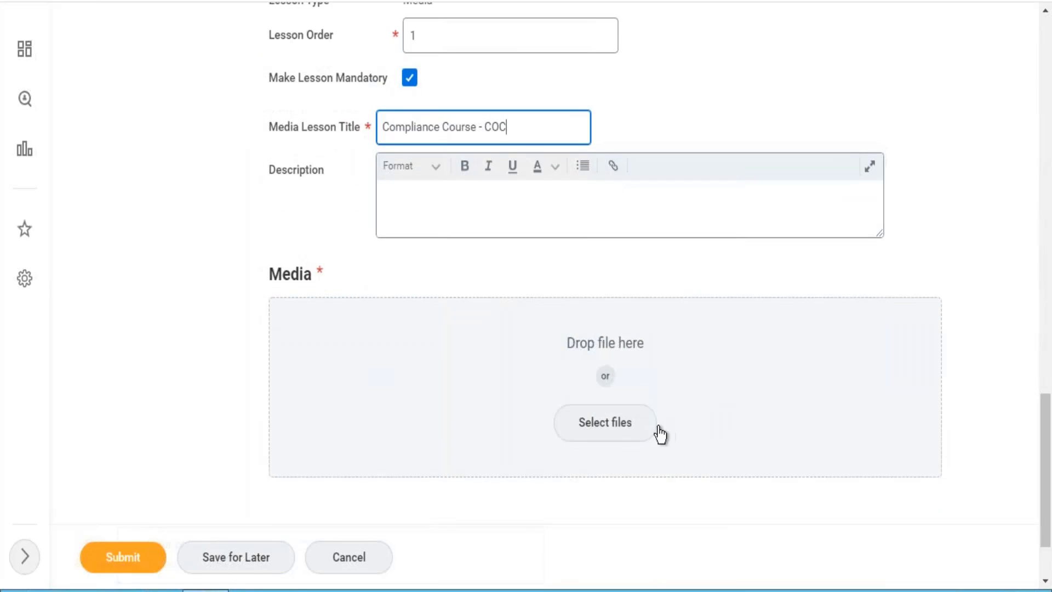
click(638, 437)
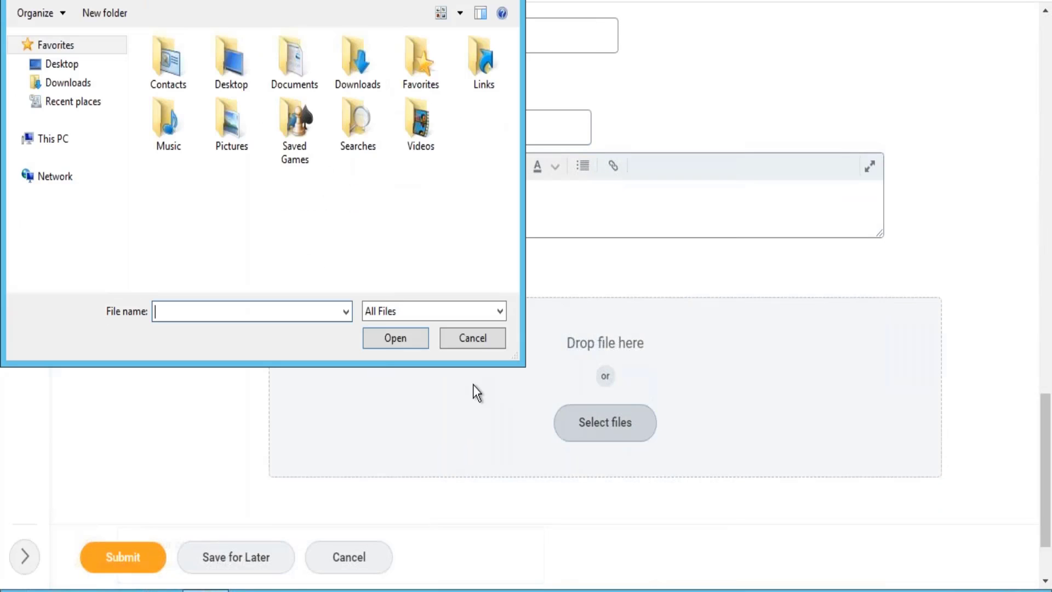
click(69, 89)
click(175, 58)
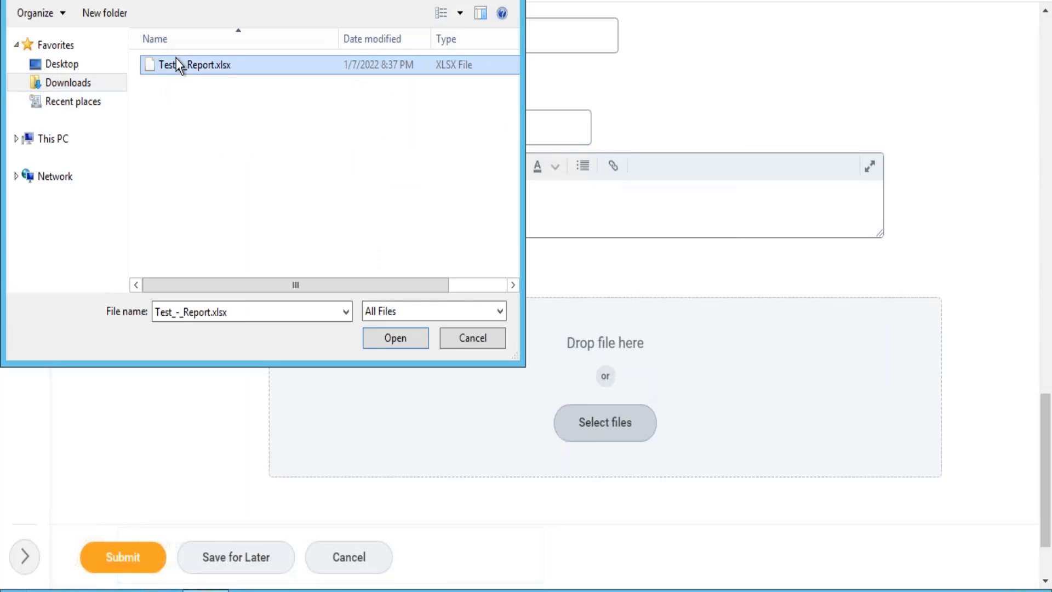
click(379, 338)
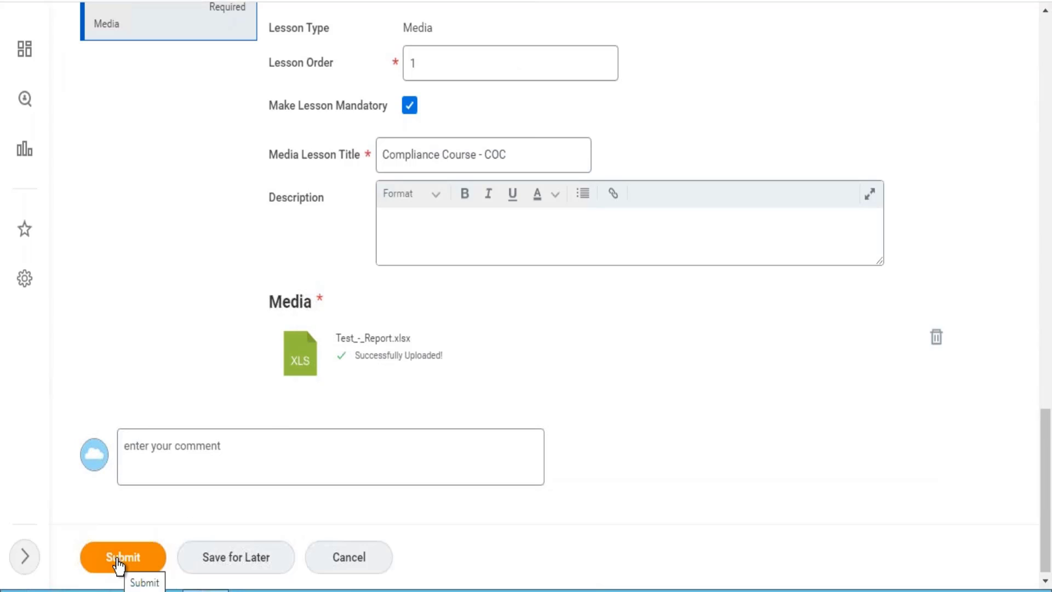
- Submit the new course and dismiss the submission confirmation
click(110, 567)
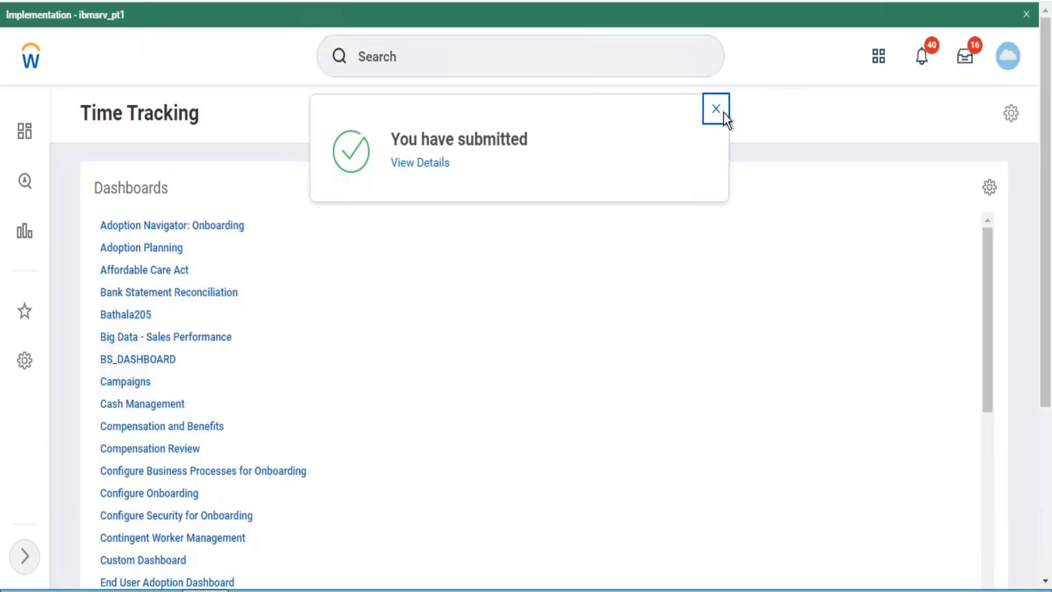
click(716, 109)
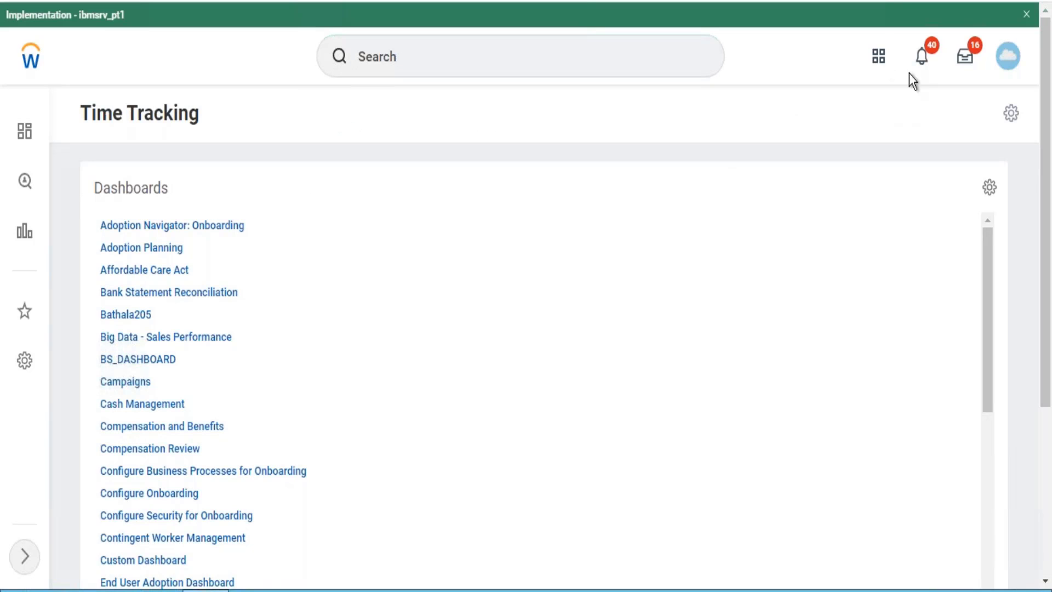
- Go to the Discover page of the Learning app and open the "Code Of Conduct - FY 2022" course from Most Popular
click(878, 56)
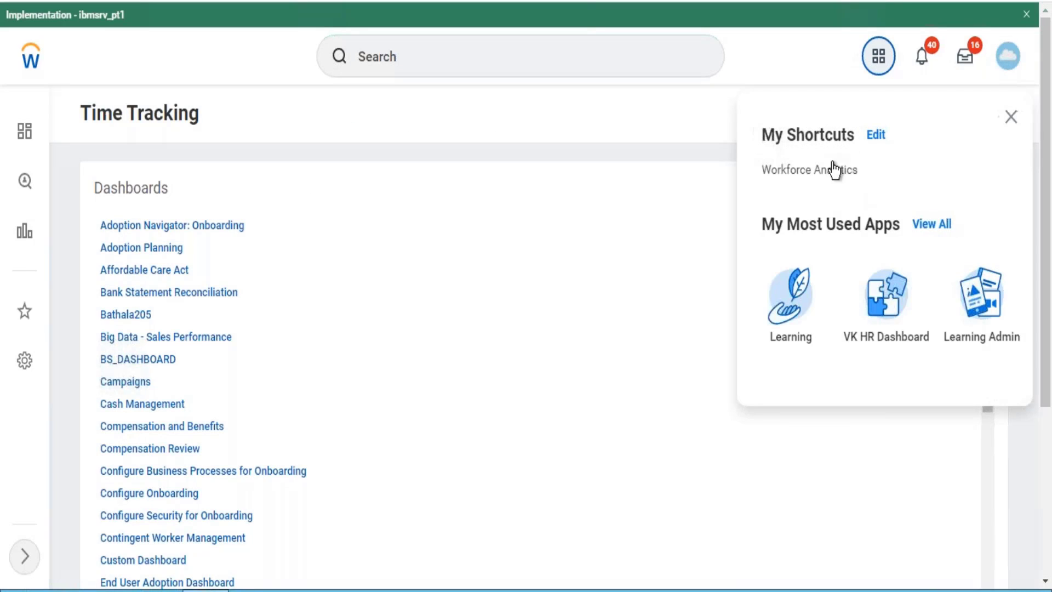
click(796, 310)
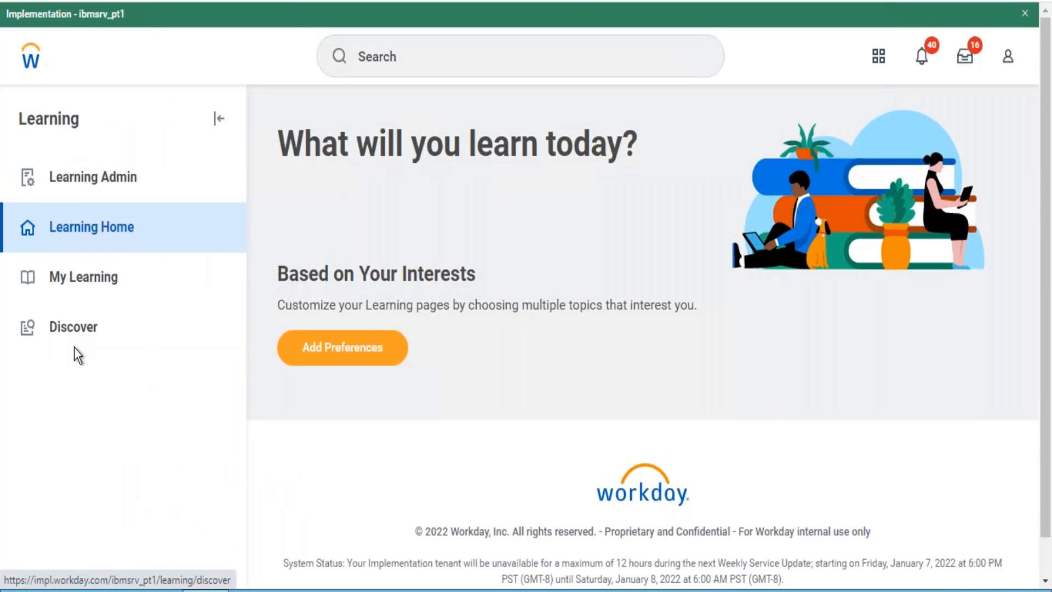
click(75, 343)
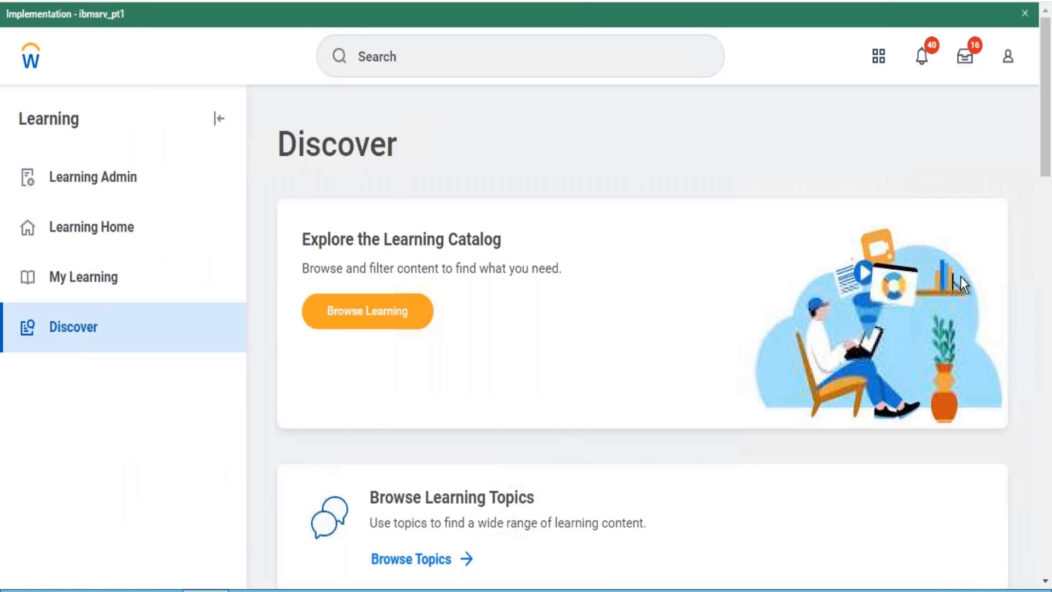
drag(1044, 116, 1045, 269)
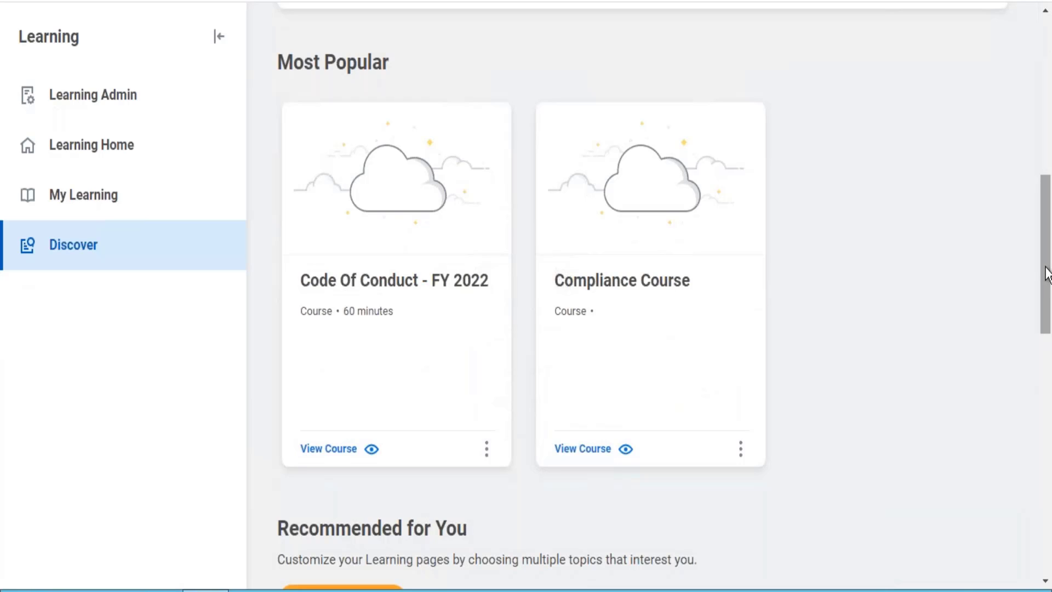
drag(1047, 272, 1047, 254)
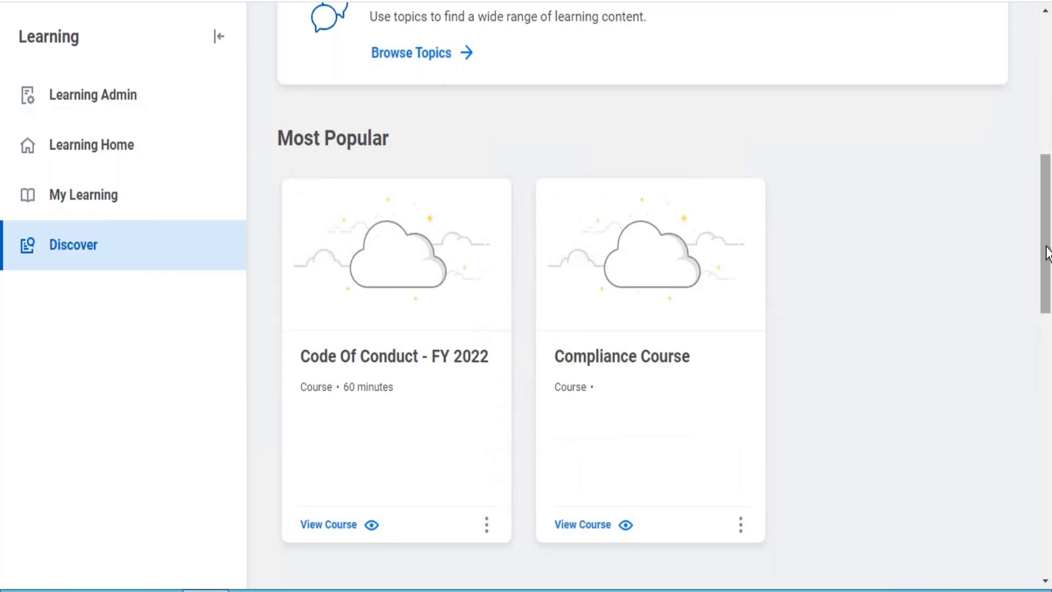
click(399, 358)
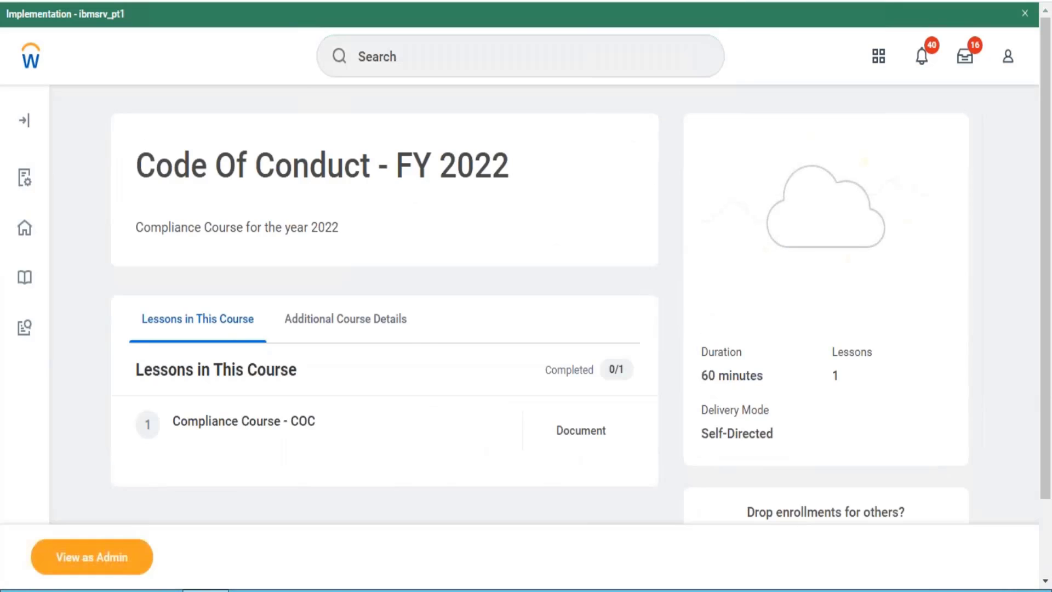
- Examine the course's lessons, duration and delivery mode in the learner view, and its details and lesson media in the admin view
drag(1043, 223, 1046, 374)
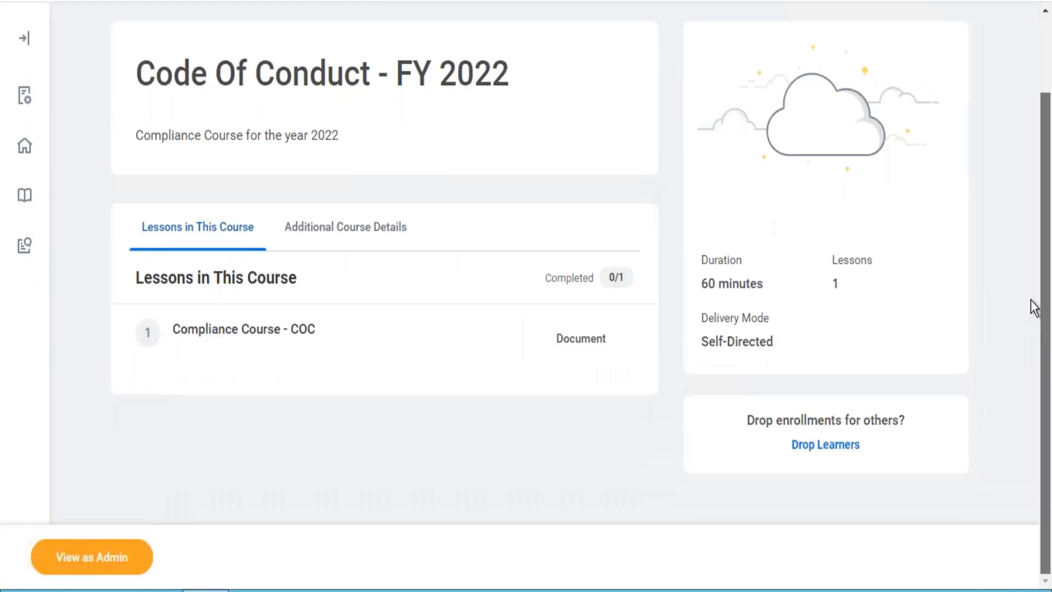
scroll(1023, 248, up, 2)
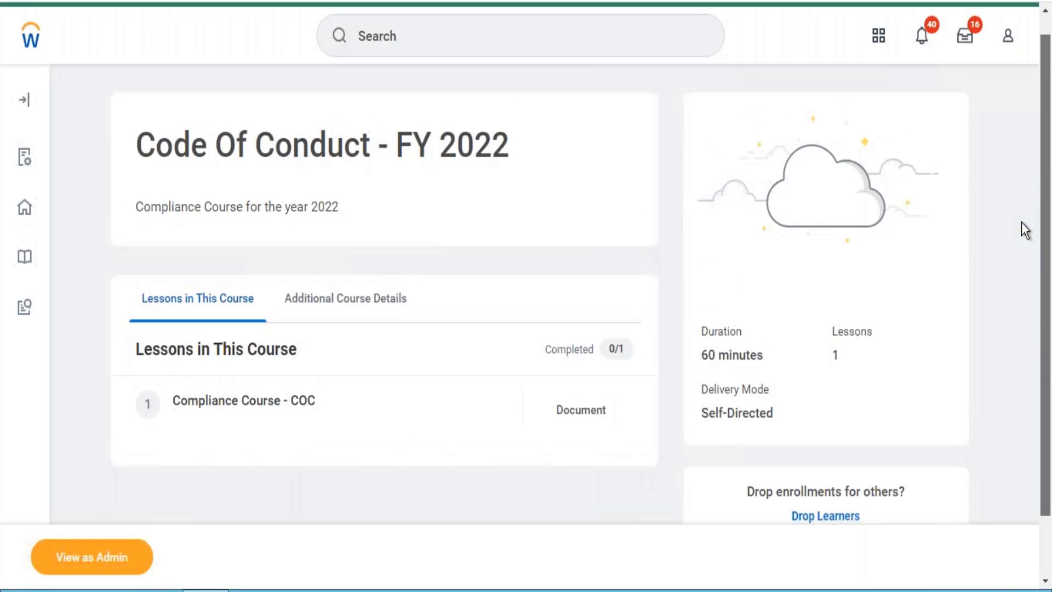
scroll(633, 364, down, 2)
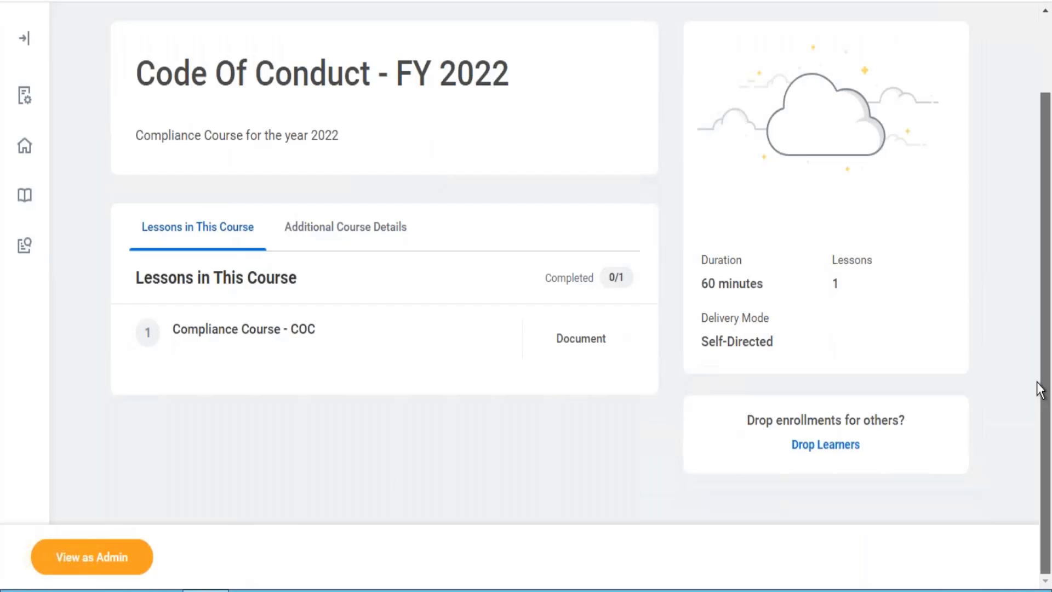
scroll(1031, 331, up, 3)
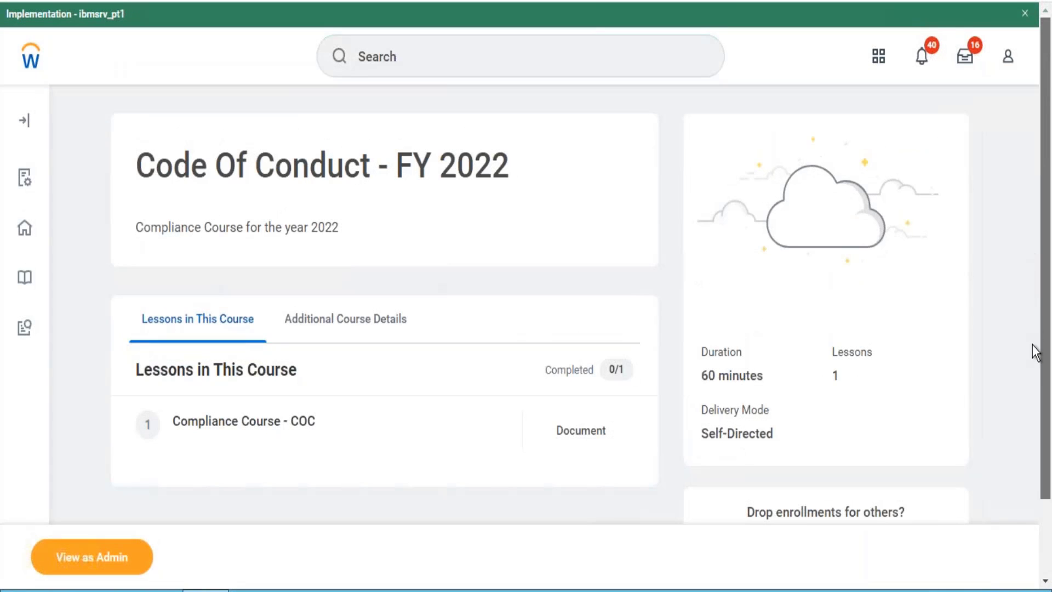
scroll(1035, 369, down, 2)
drag(1035, 429, 1035, 430)
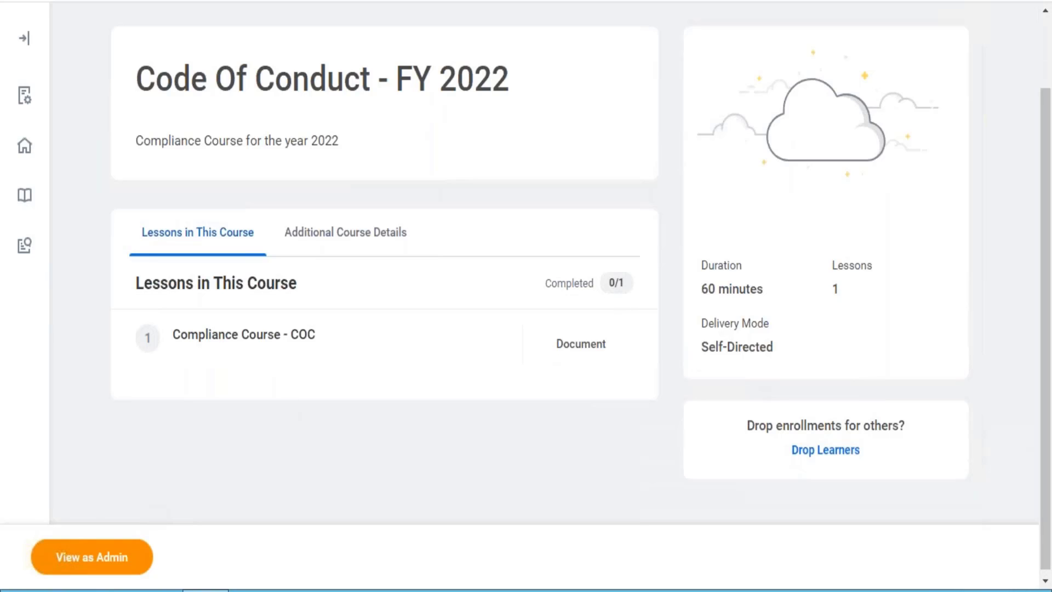
click(91, 556)
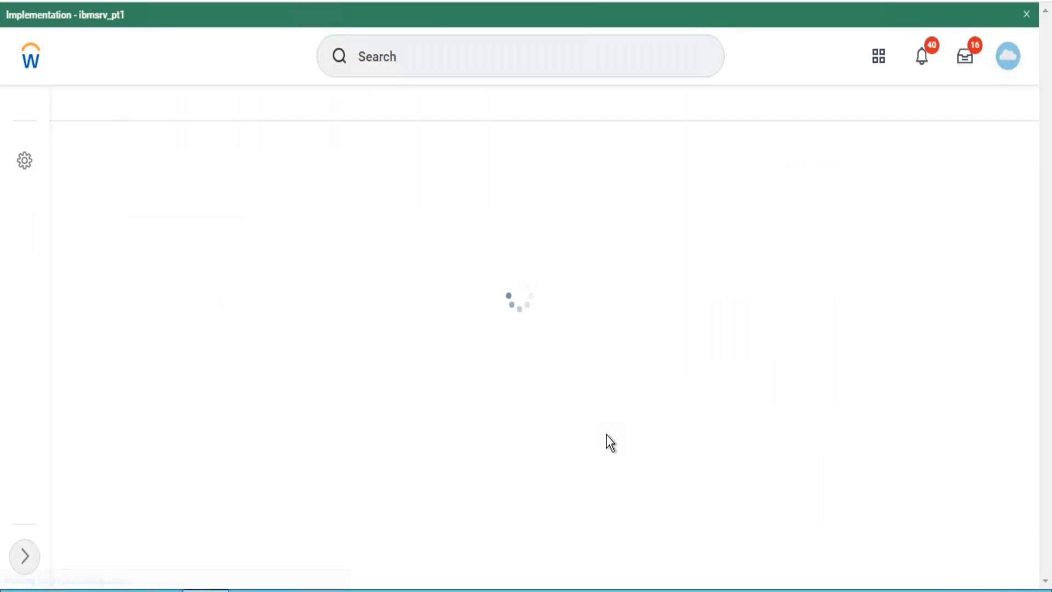
scroll(607, 436, down, 5)
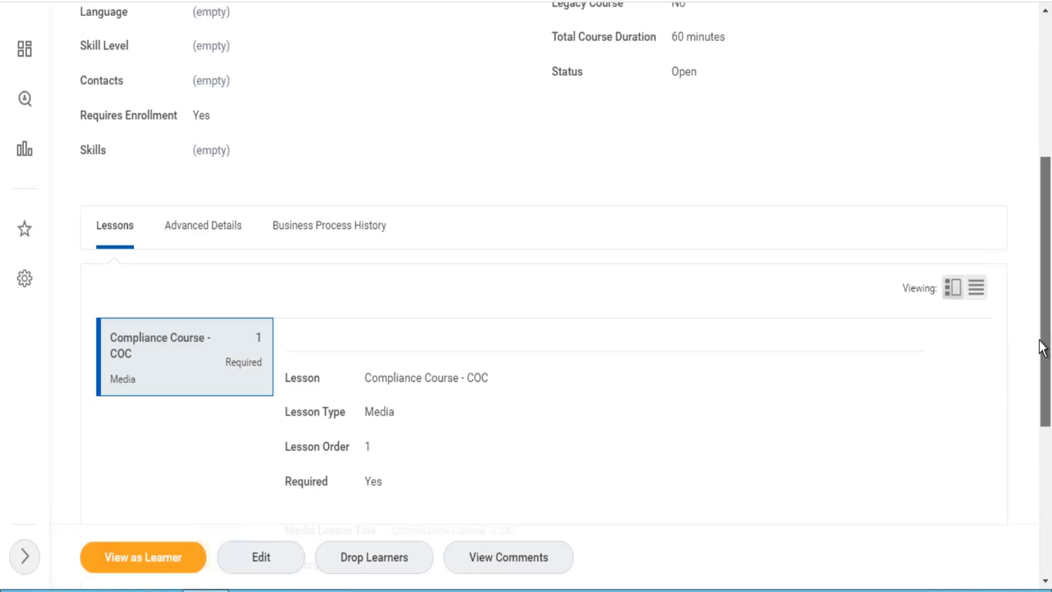
scroll(1040, 348, down, 5)
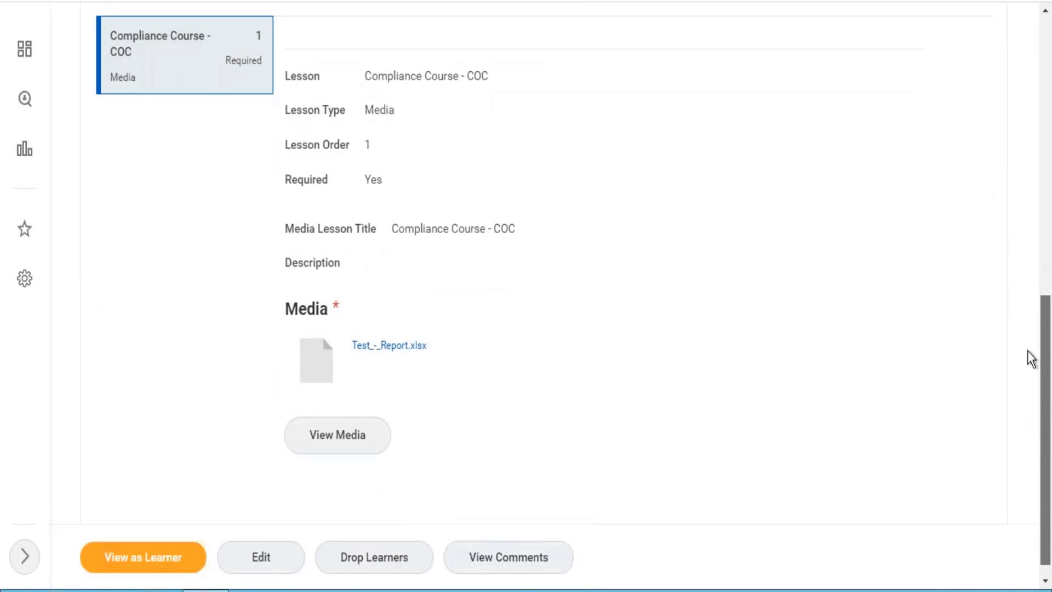
scroll(1030, 359, up, 10)
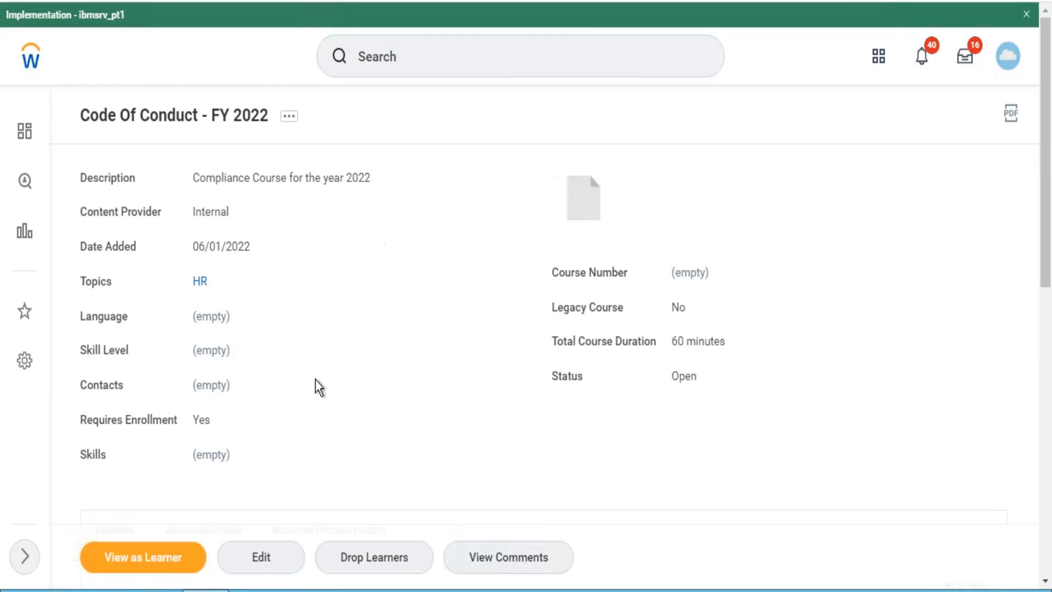
- Return to the home page, search for "bp:enroll" and open the Enroll in Content (Default Definition) business process
click(42, 61)
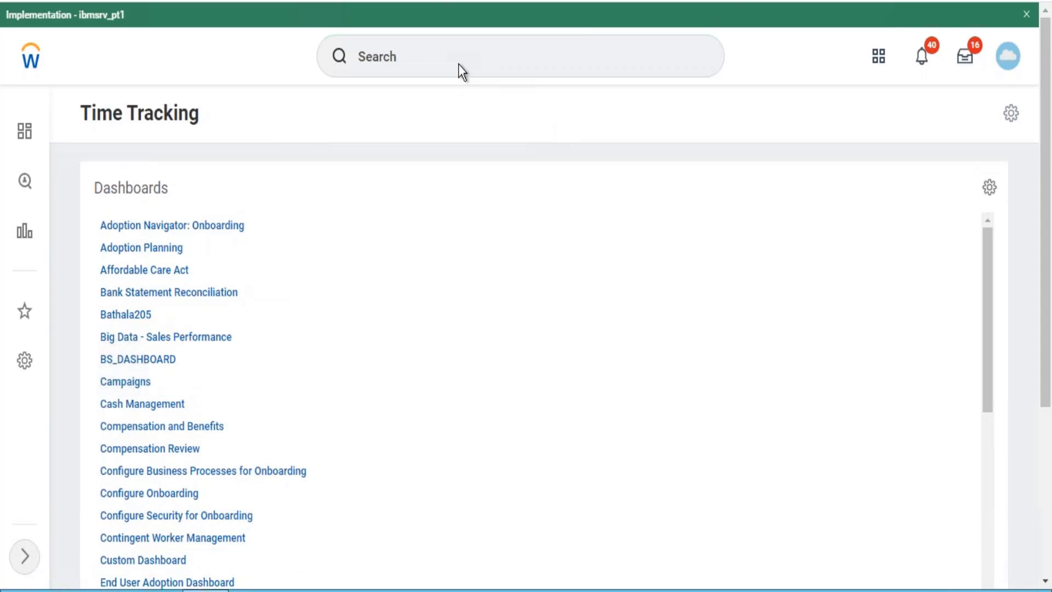
click(459, 64)
text(b)
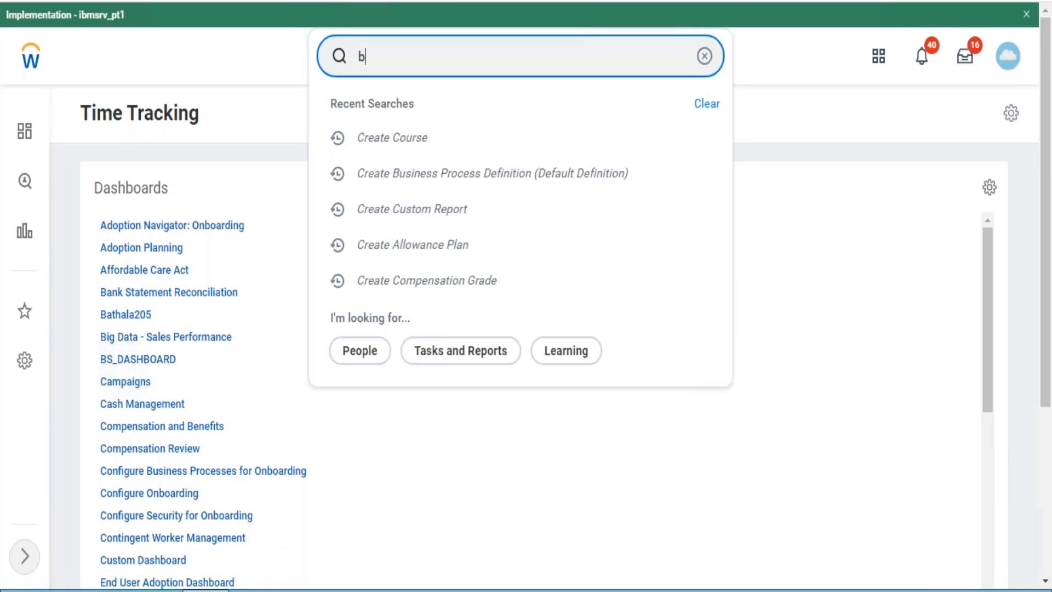
text(p:enroll)
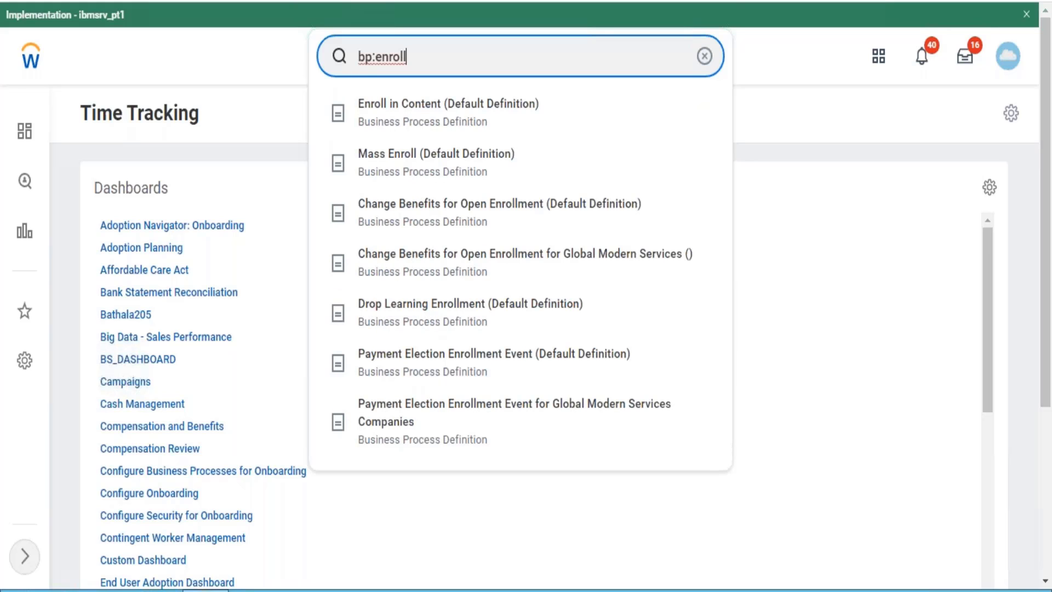
click(434, 134)
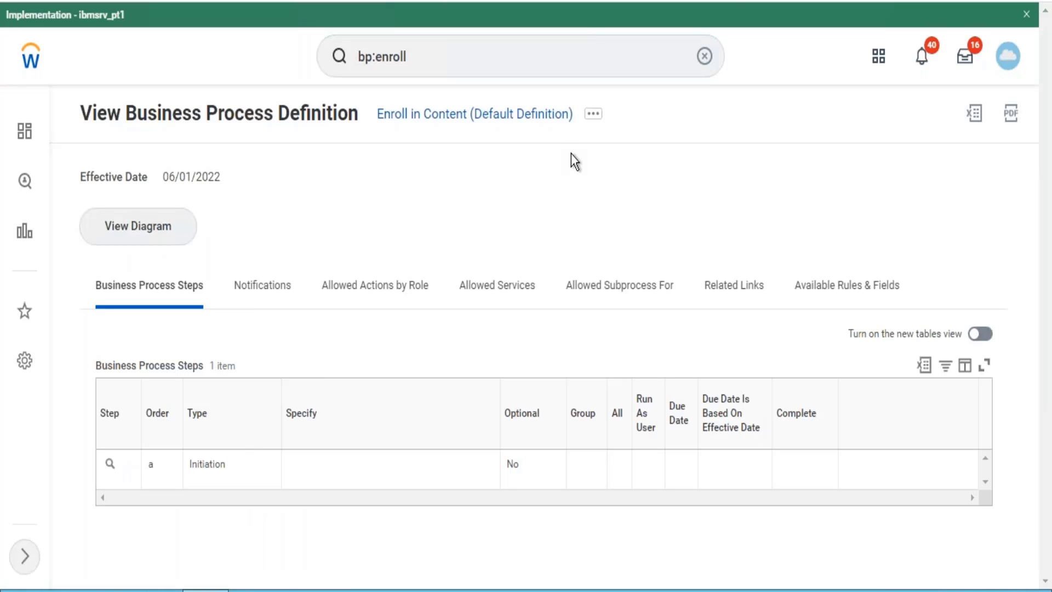
- Open the Enroll in Content business process security policy for editing
click(593, 114)
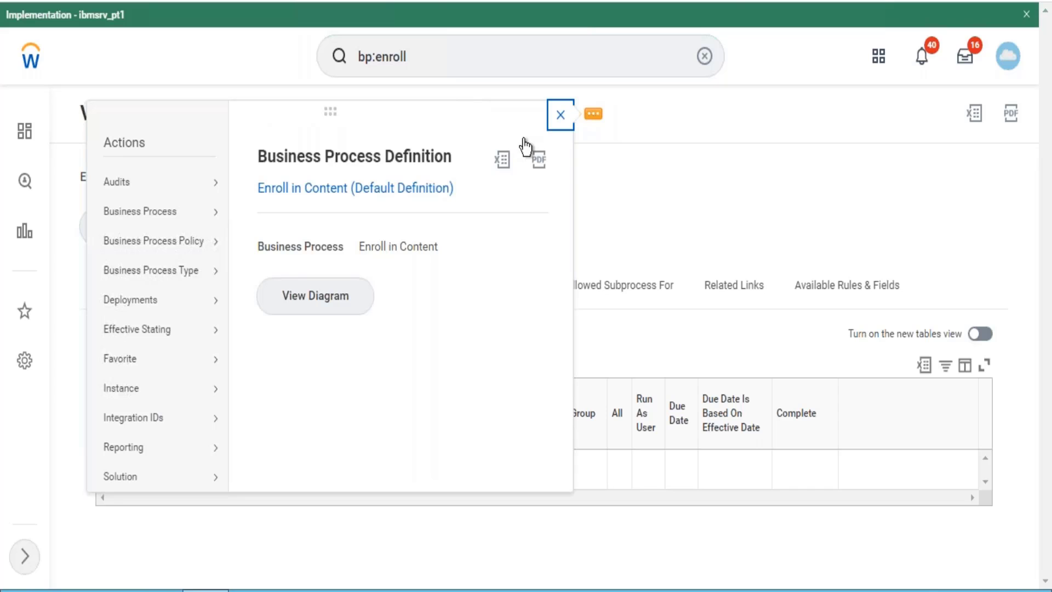
mouse_move(206, 252)
click(253, 267)
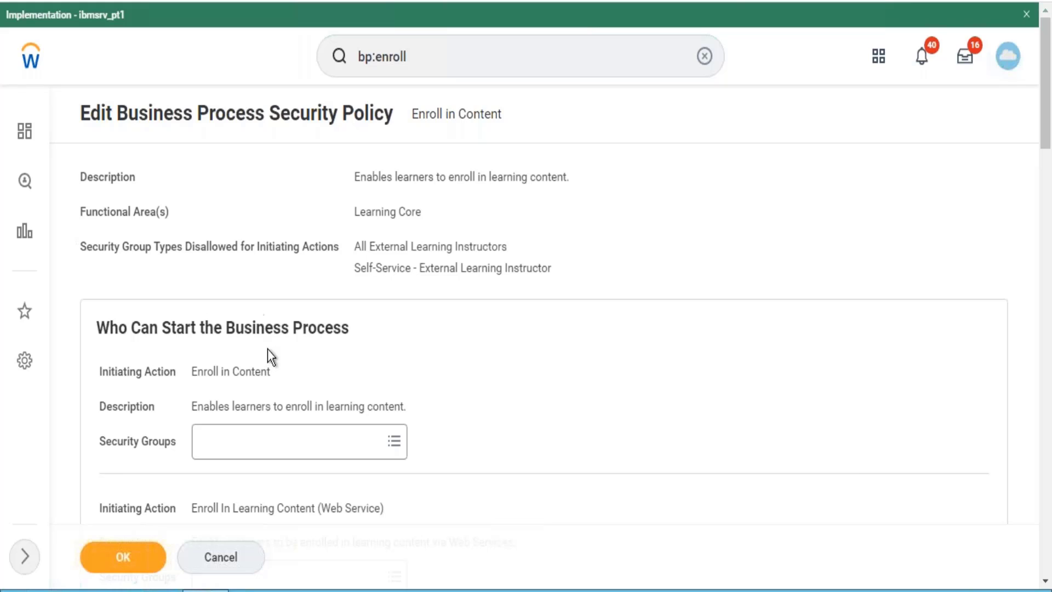
- Add the security groups Employee As Self and Contingent Worker As Self to the Enroll in Content initiating action
click(270, 441)
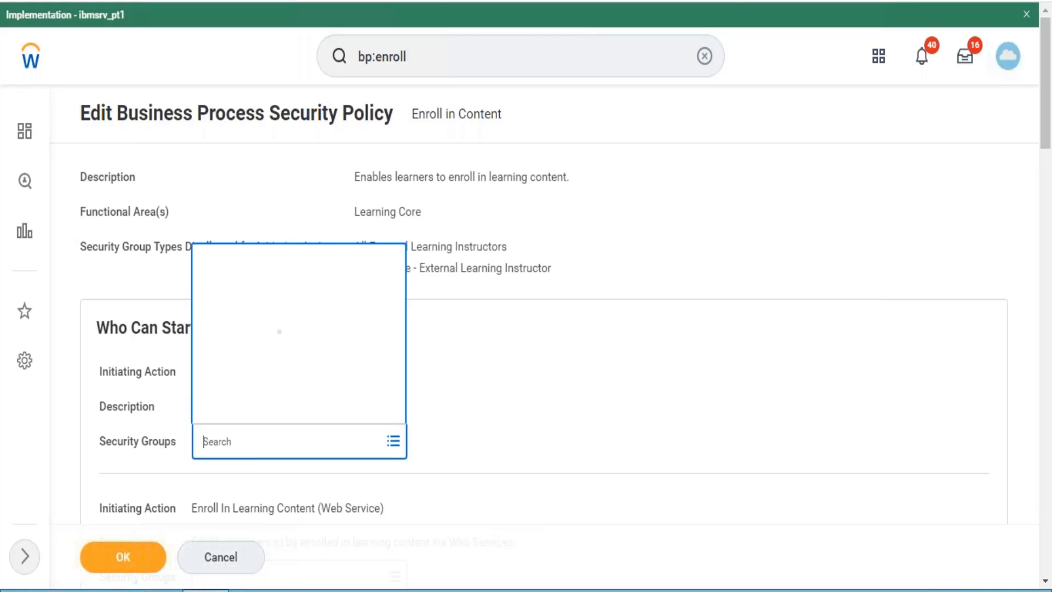
text(Empl)
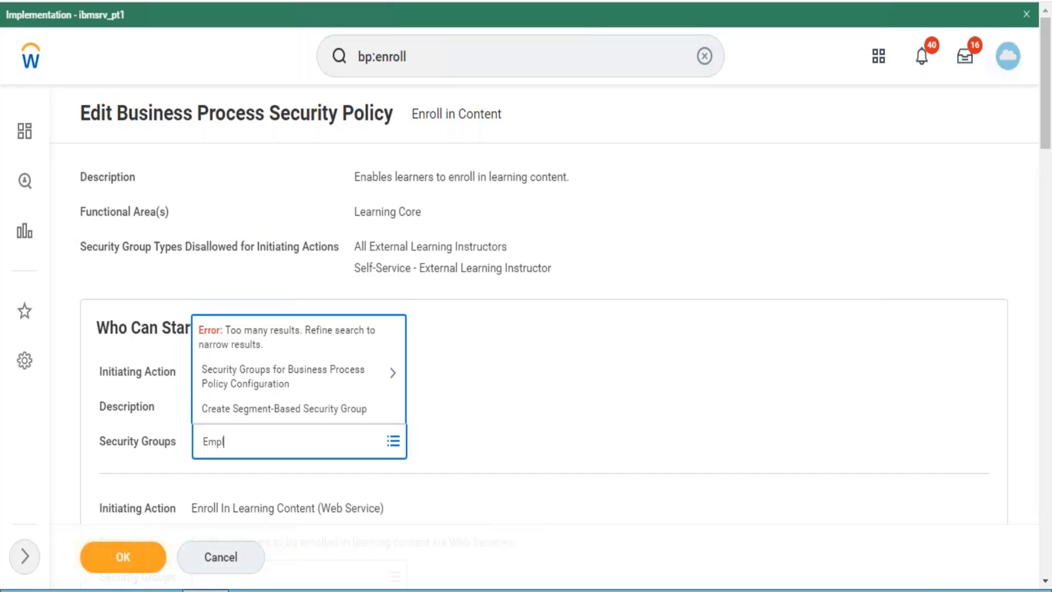
text(oyee as self)
key(Return)
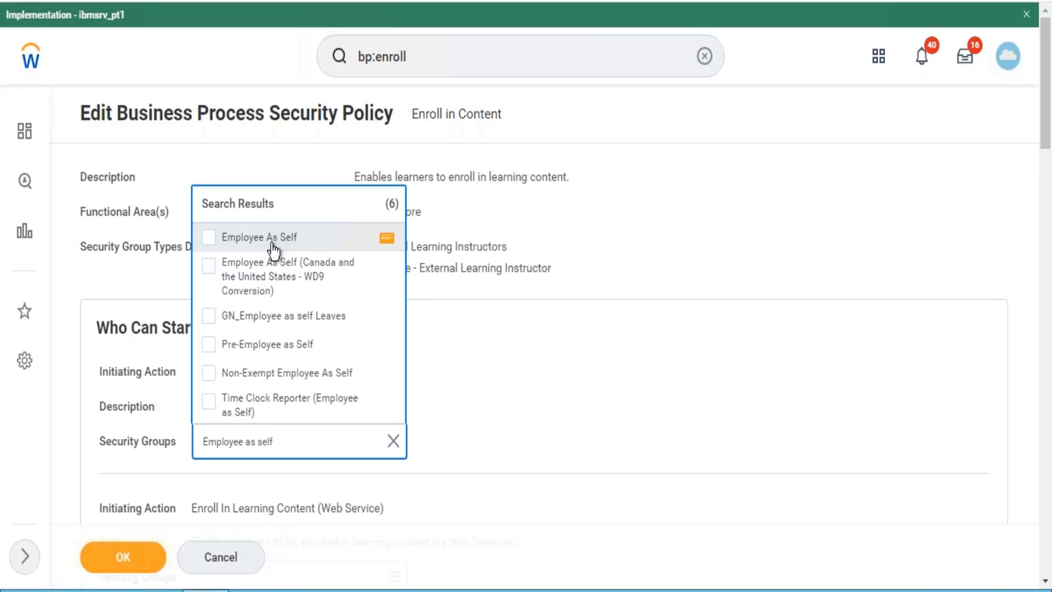
click(272, 243)
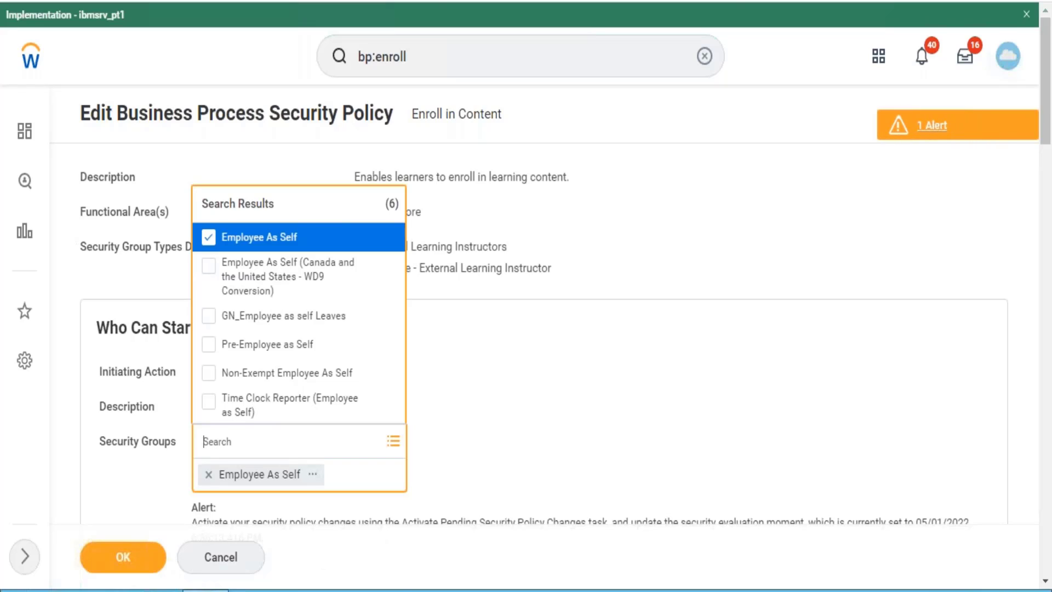
text(Contingent)
key(Return)
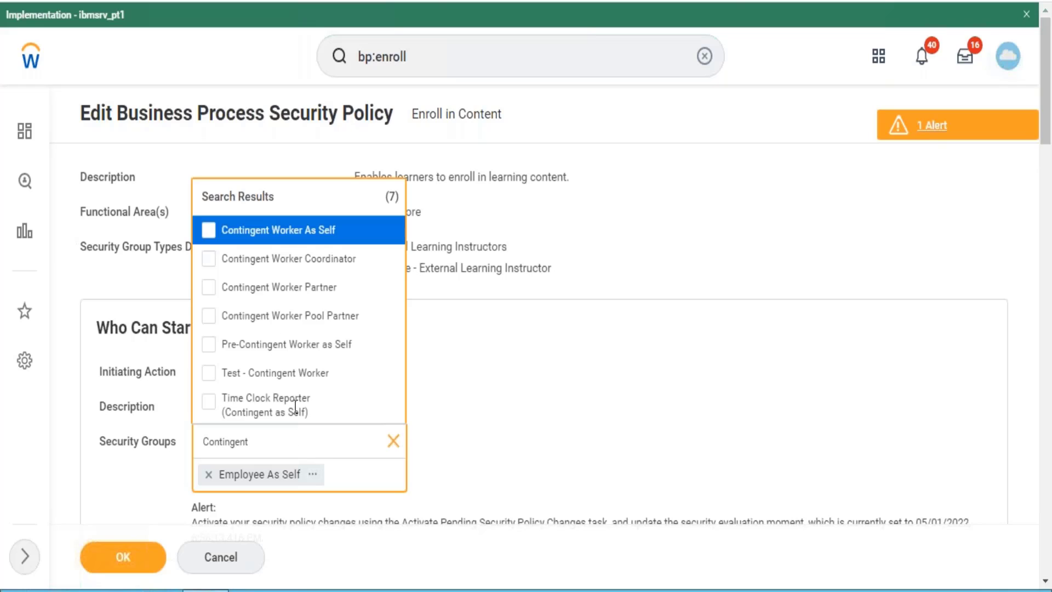
click(298, 237)
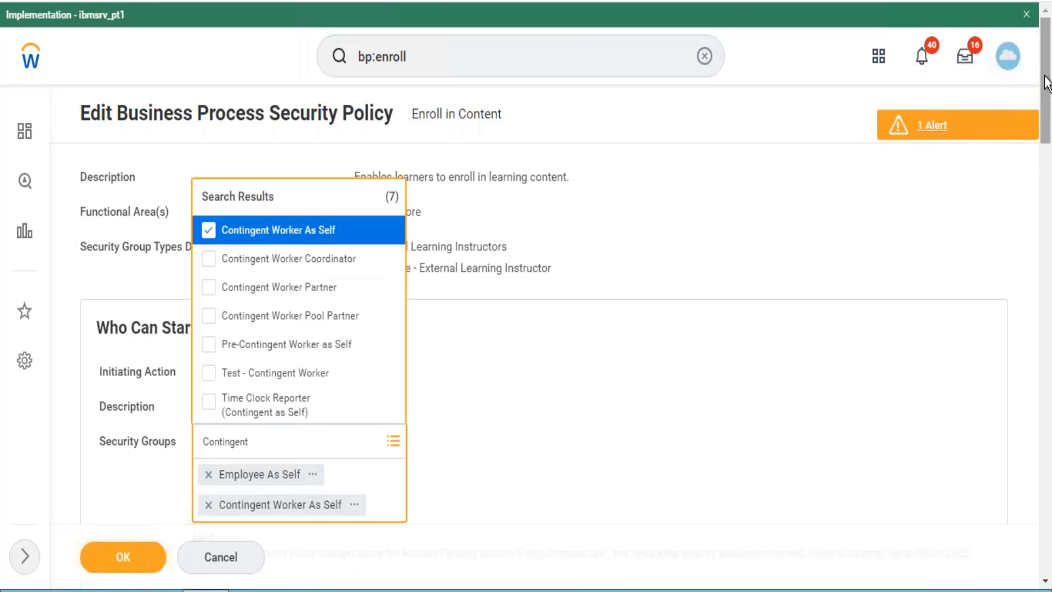
- Add the security groups Implementers and Learning Administrator to the Enroll In Learning Content (Web Service) initiating action
drag(1047, 82, 1047, 123)
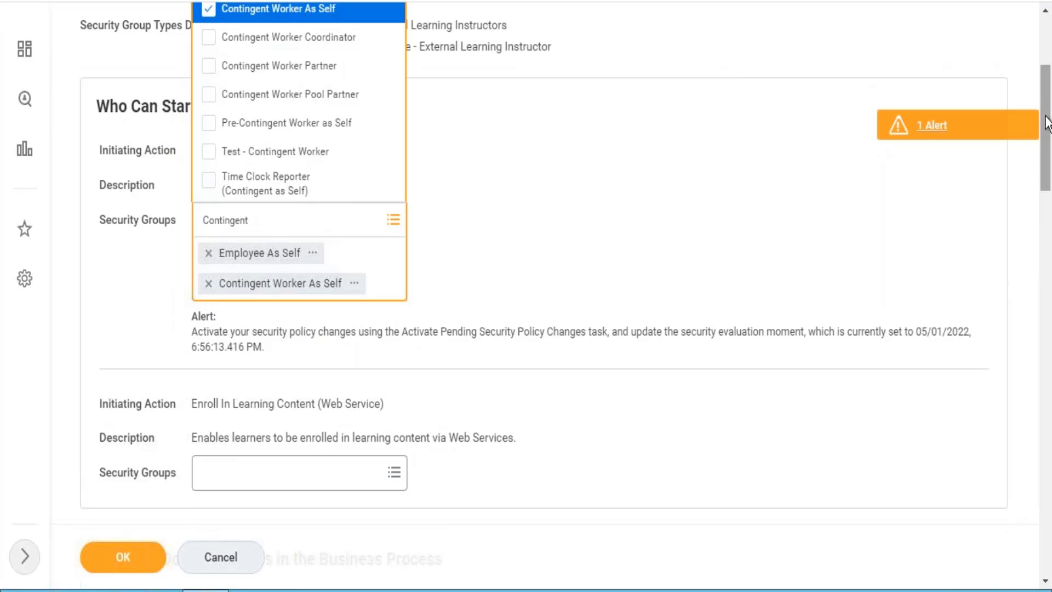
click(323, 469)
text(im)
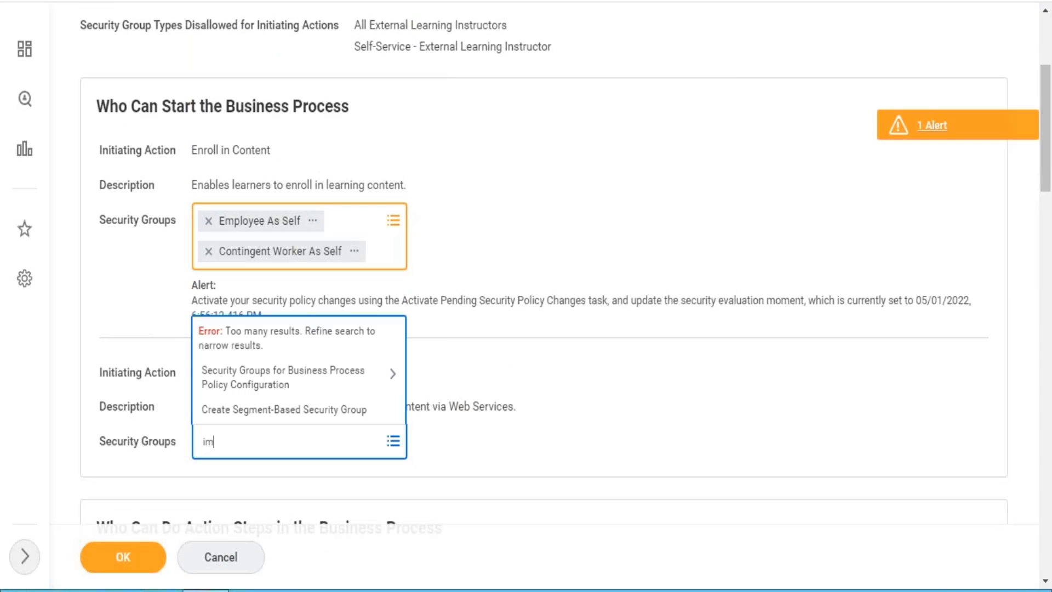
text(plementers)
key(Return)
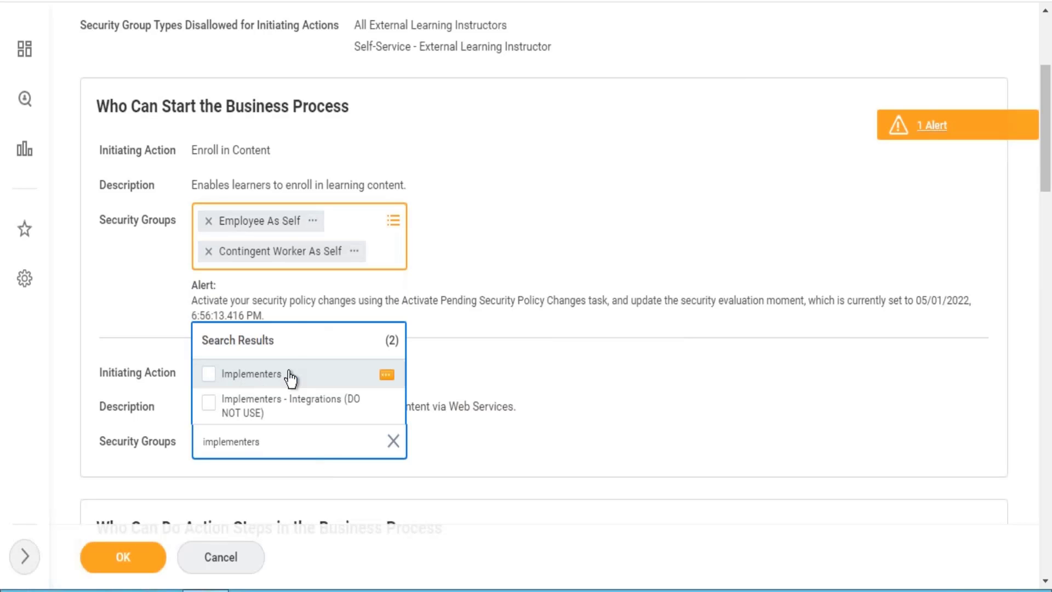
click(289, 376)
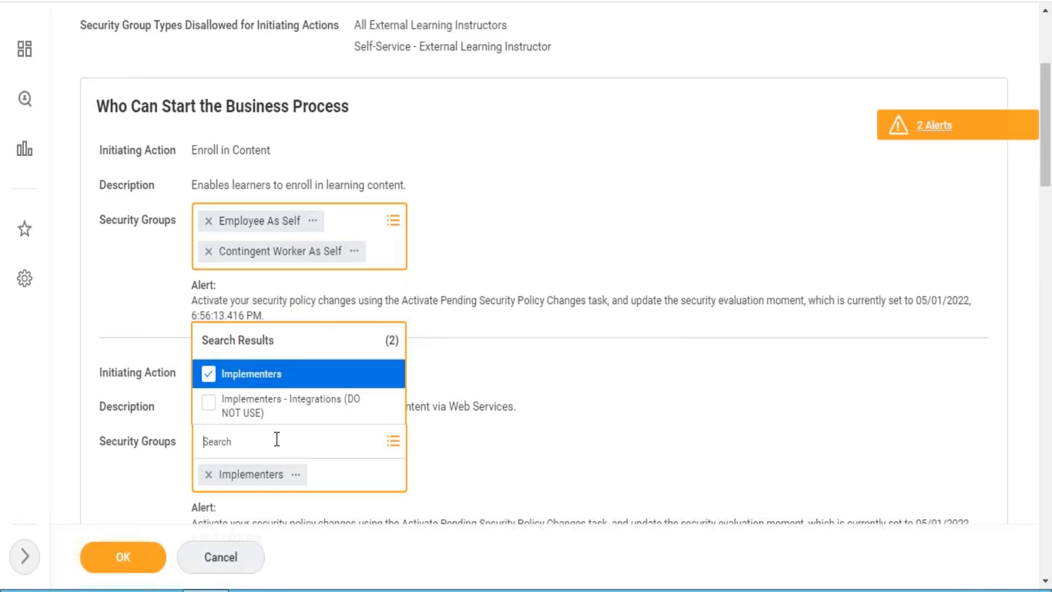
text(Learning admin)
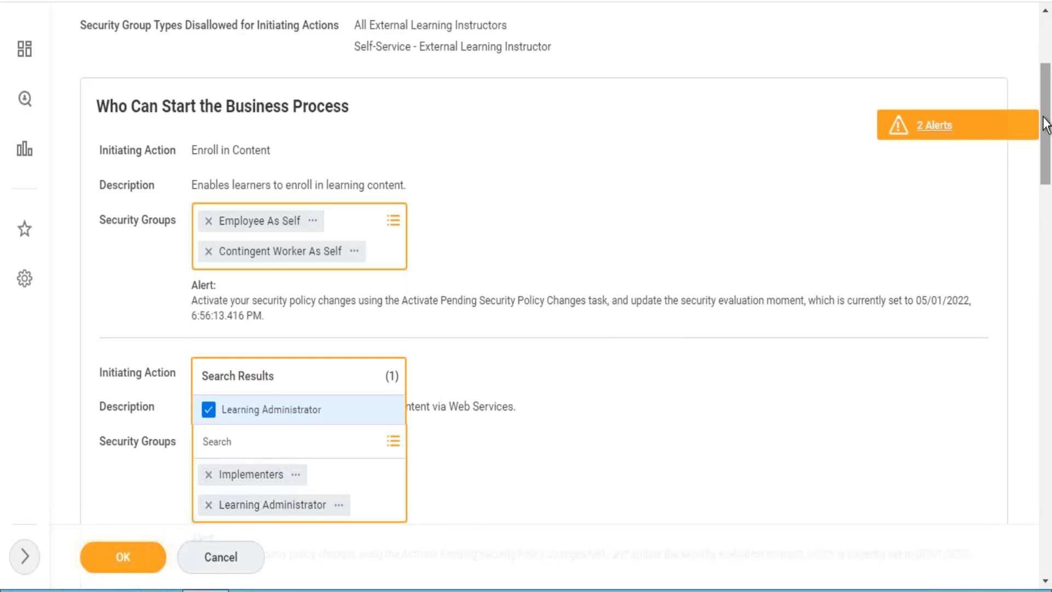
drag(1043, 134, 1038, 262)
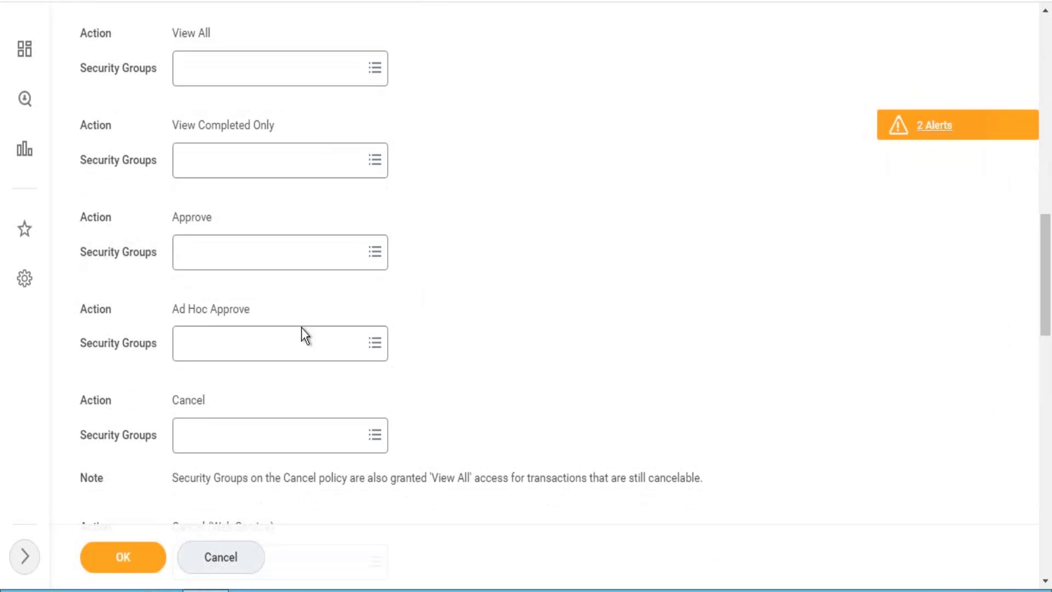
- Add the security groups Manager, Learning Administrator, Management Chain and Manager's Manager to the Approve action
click(265, 260)
text(manager)
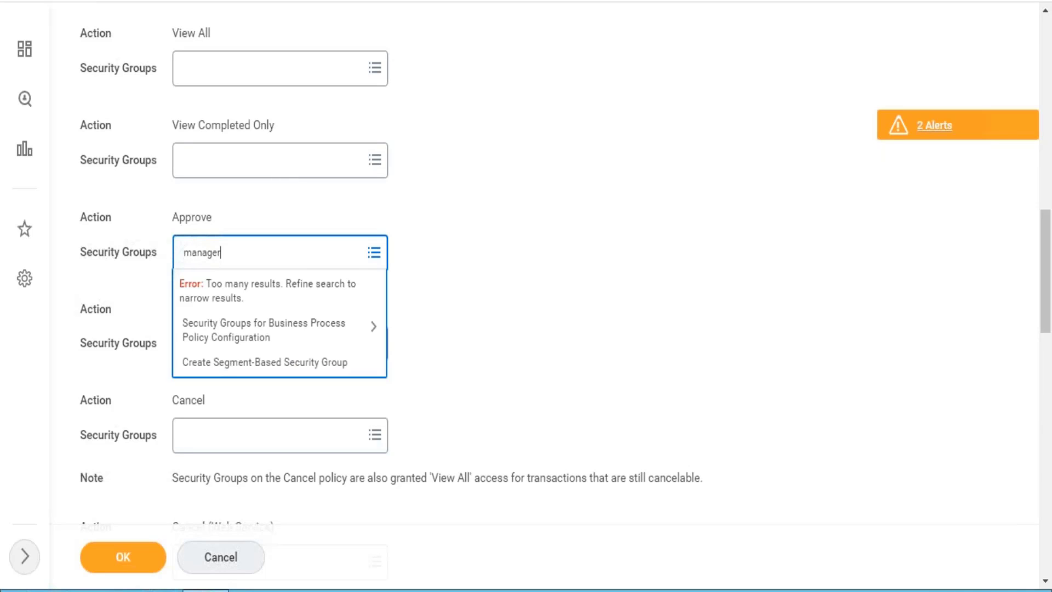
key(Return)
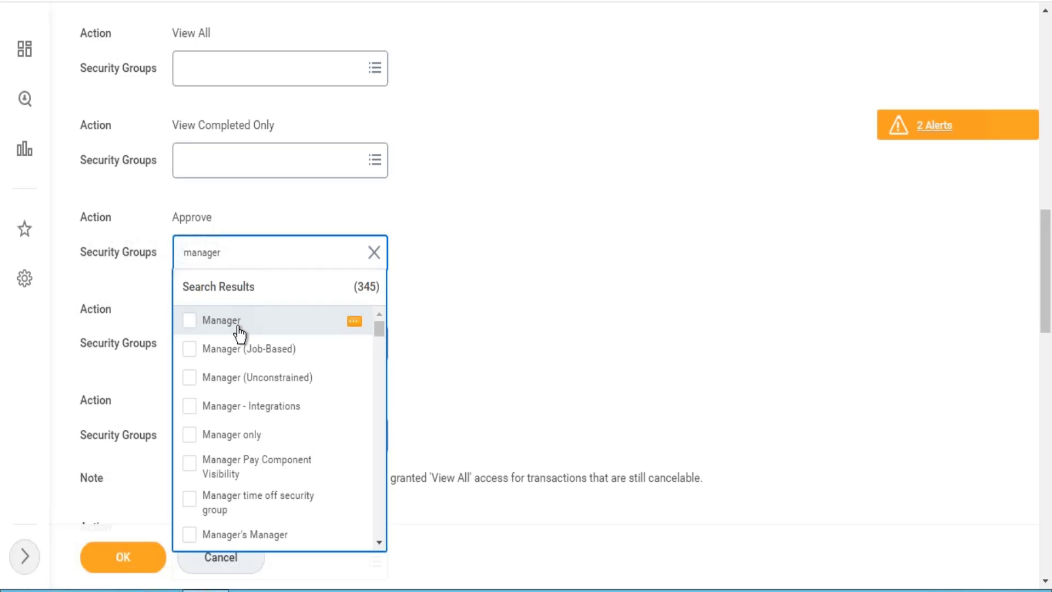
click(240, 323)
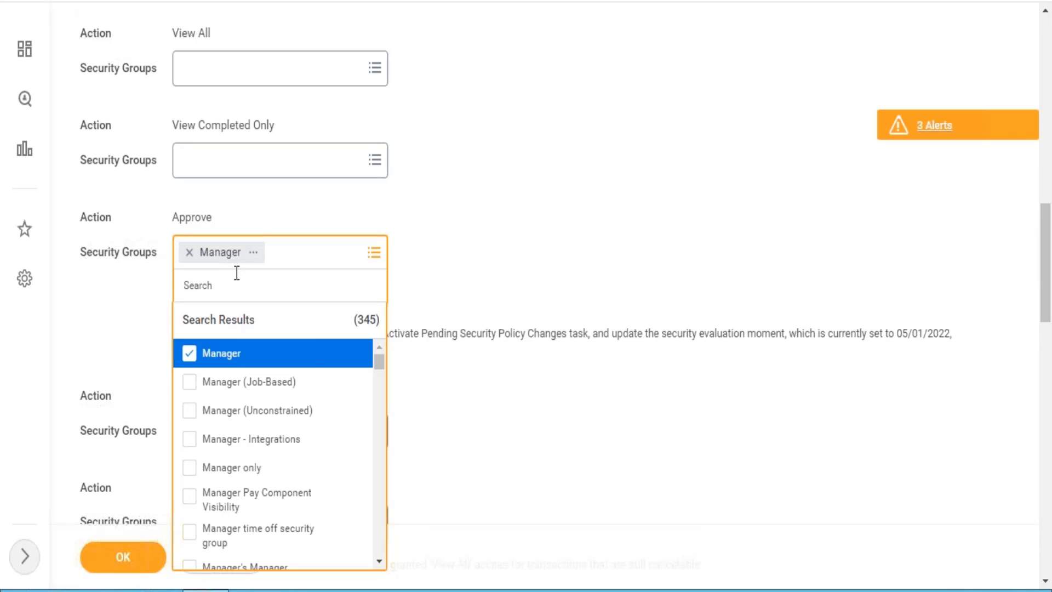
text(learning admin)
key(Return)
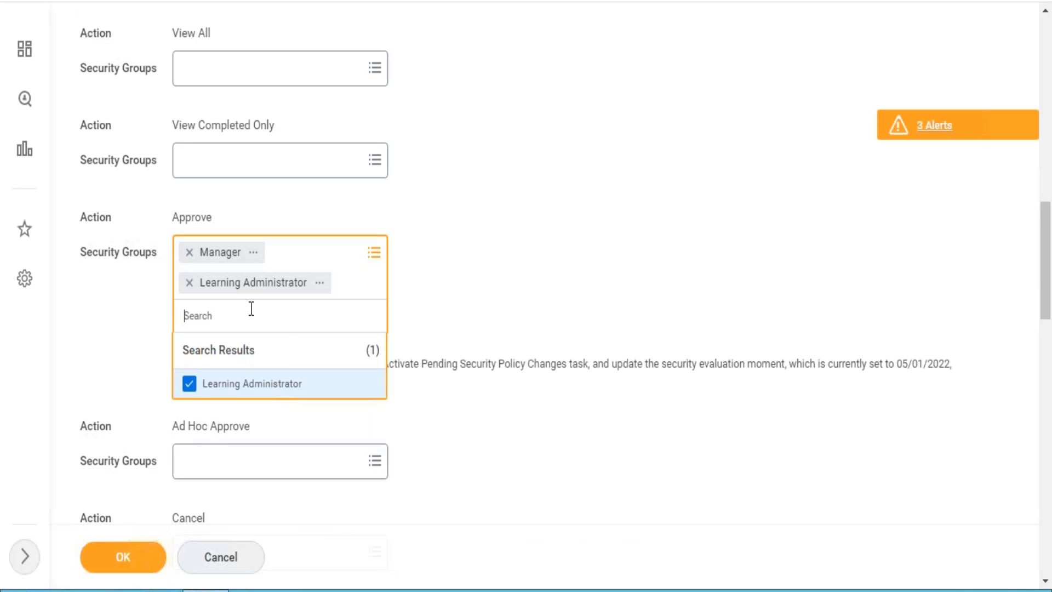
text(management chain)
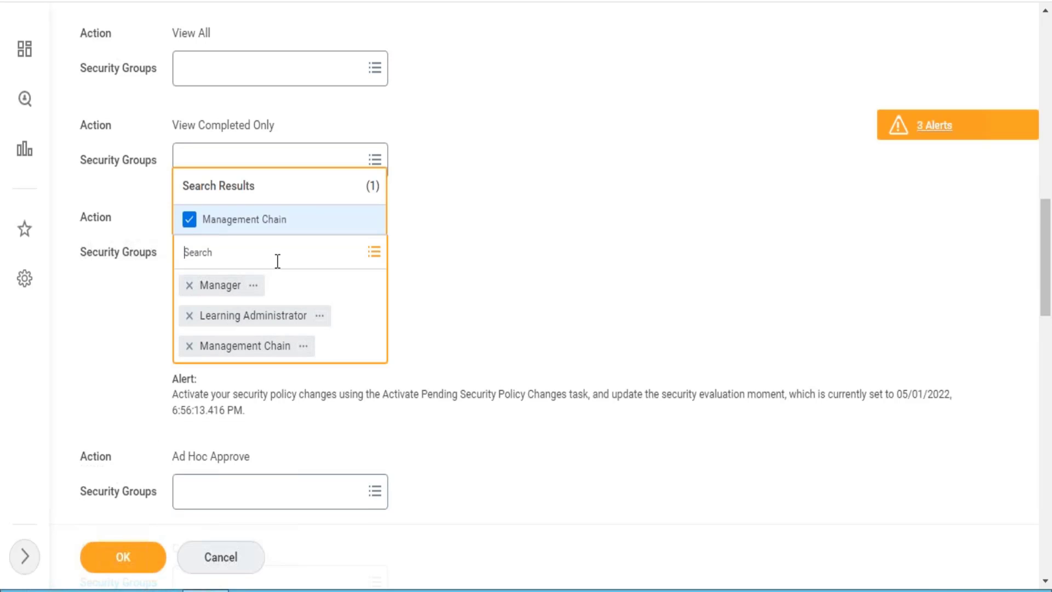
text(managers manager)
key(Return)
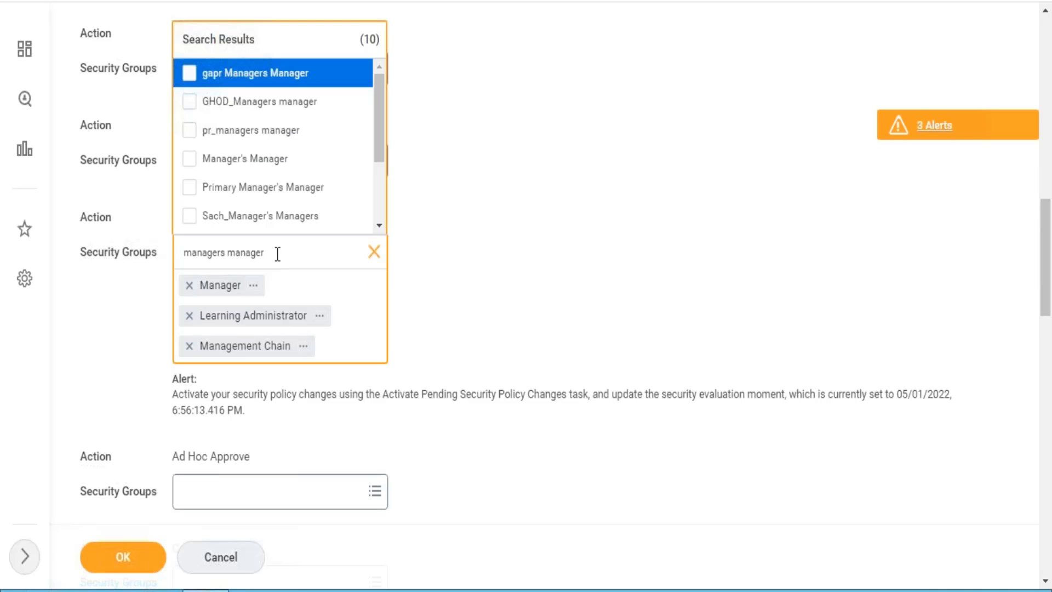
click(264, 174)
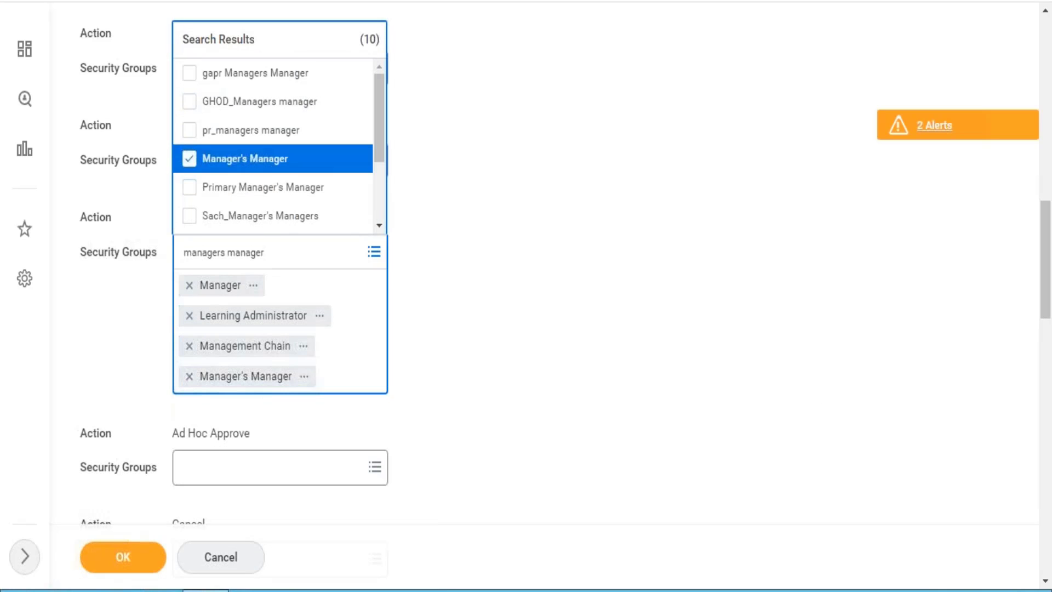
click(339, 314)
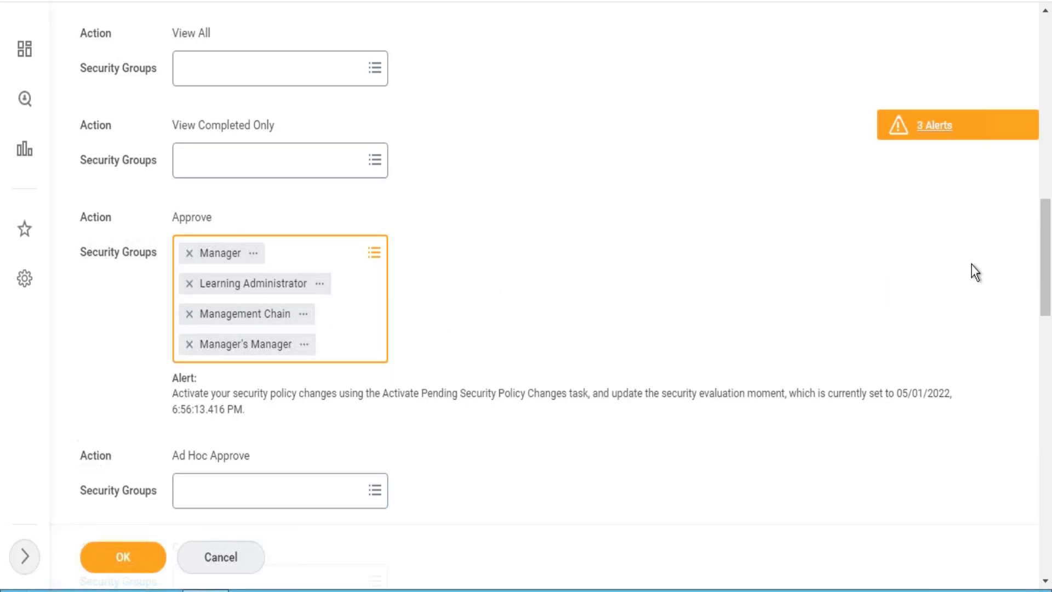
- Add the security group Implementers to the Ad Hoc Approve action
drag(1045, 259, 1046, 293)
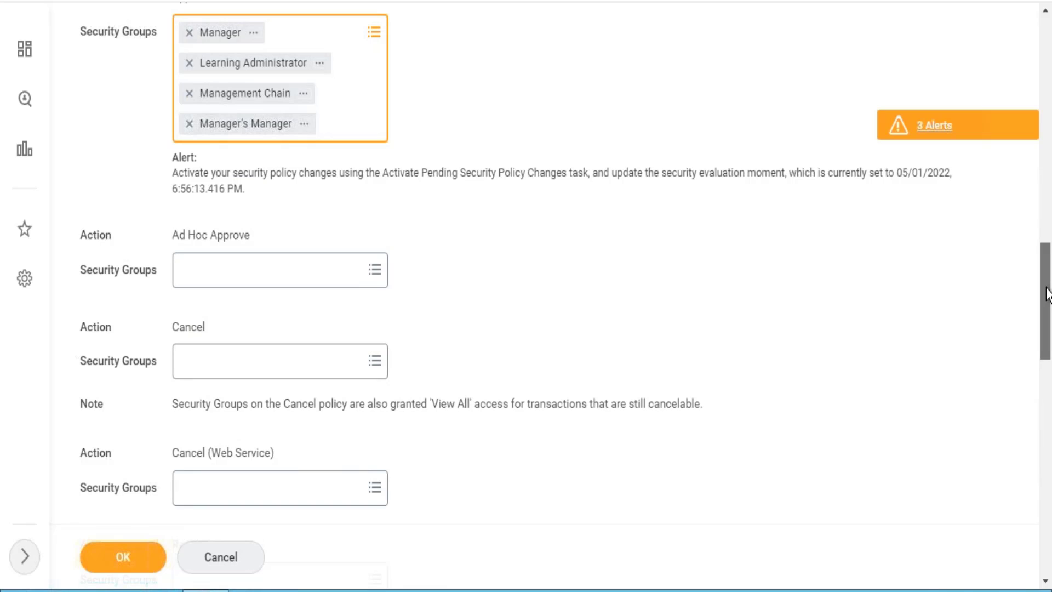
drag(1046, 288, 1046, 289)
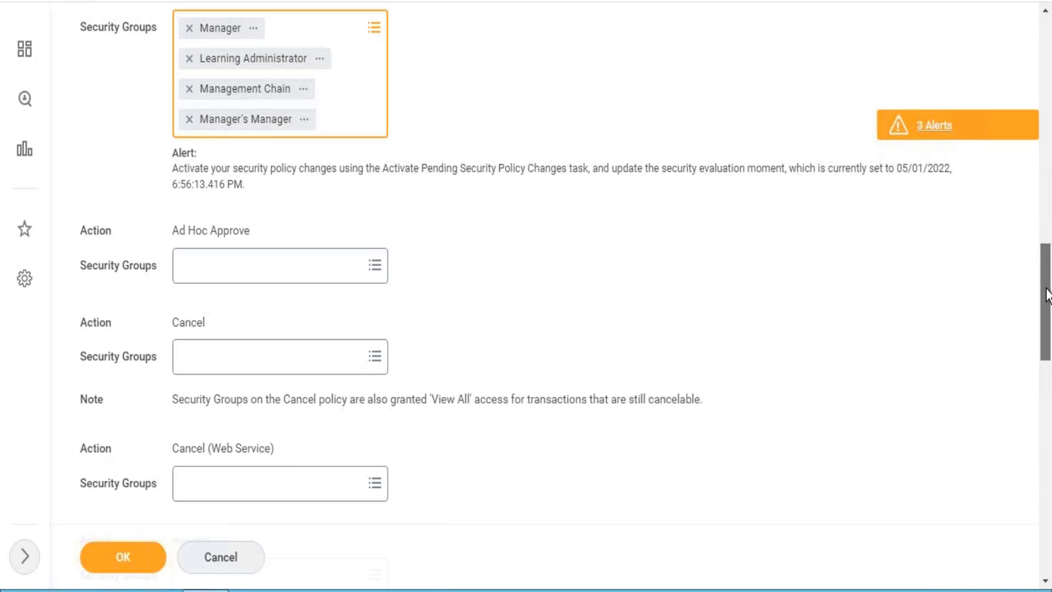
click(281, 281)
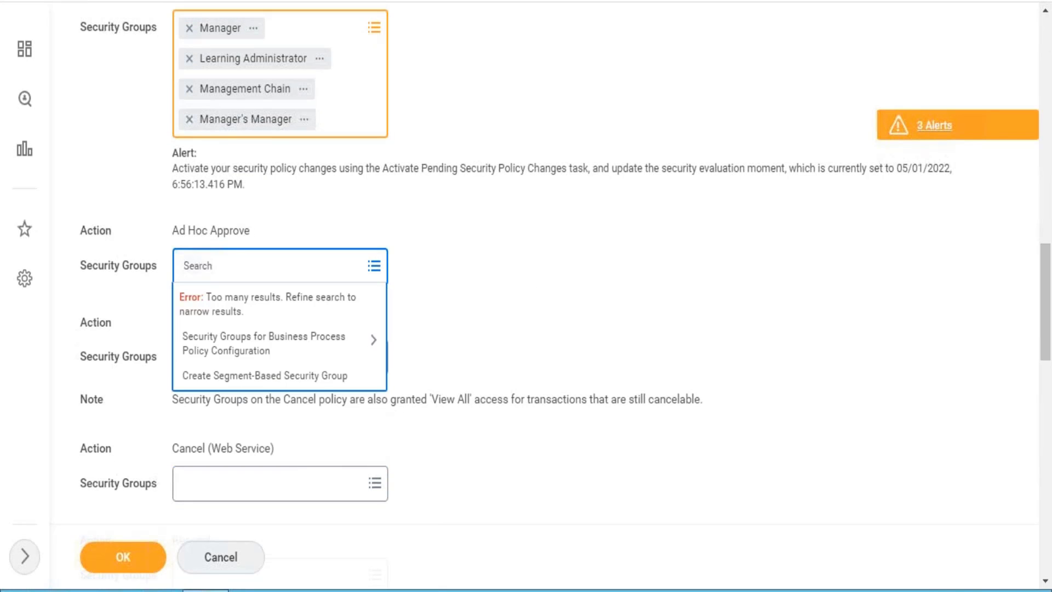
text(implemneters)
key(Return)
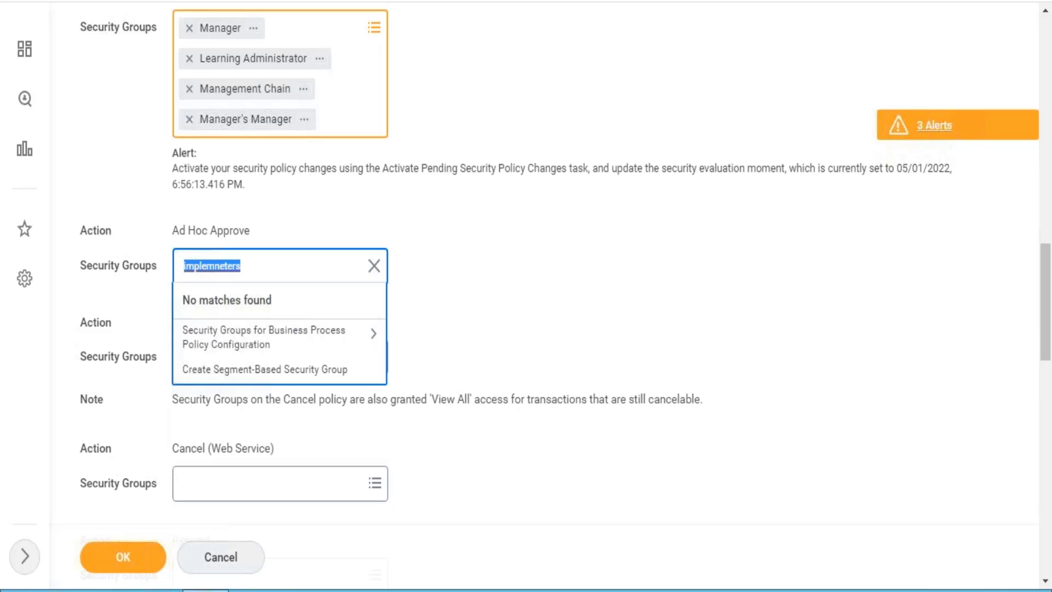
text(im)
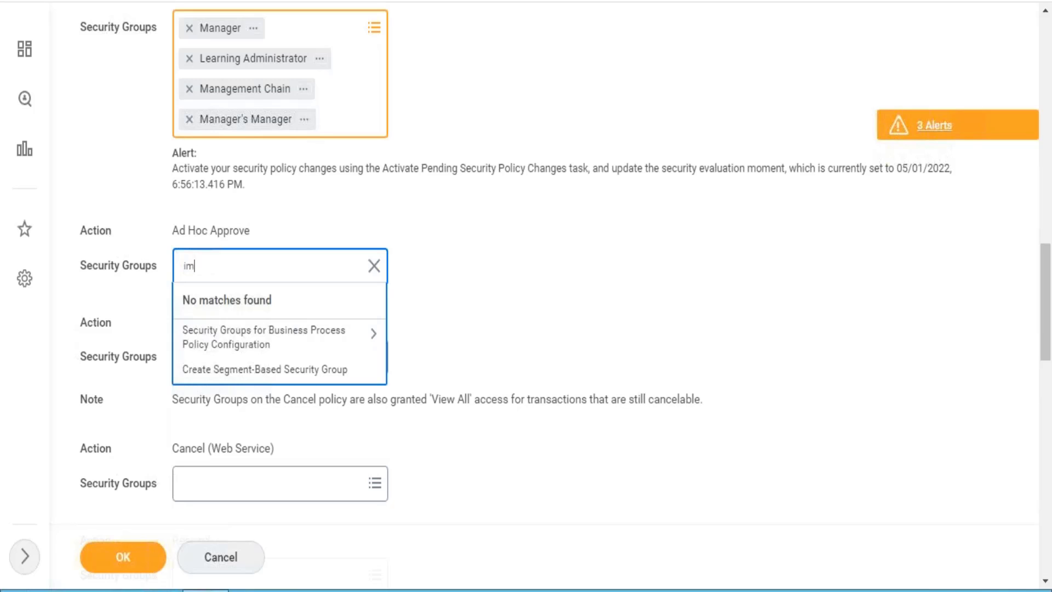
text(plementers)
key(Return)
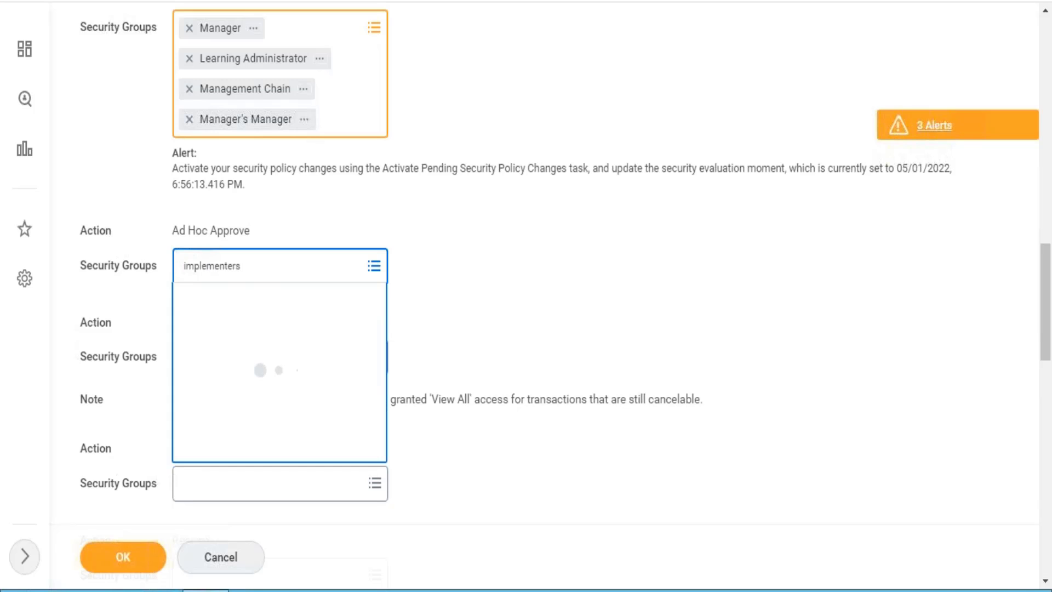
click(247, 339)
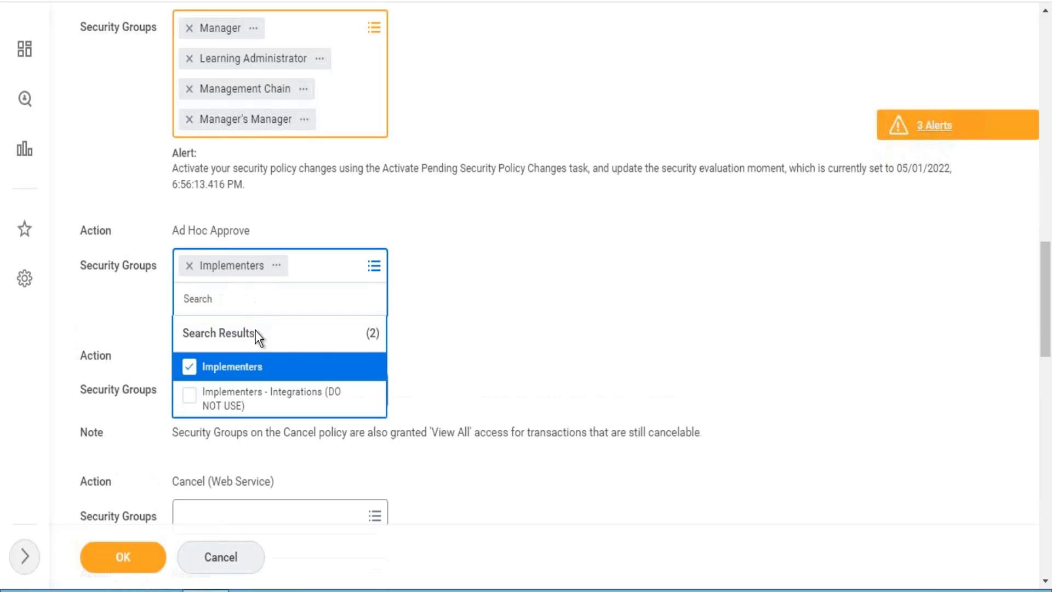
- Add the security groups Implementers and Learning Administrator to the Cancel (Web Service) action
drag(1048, 285, 1048, 353)
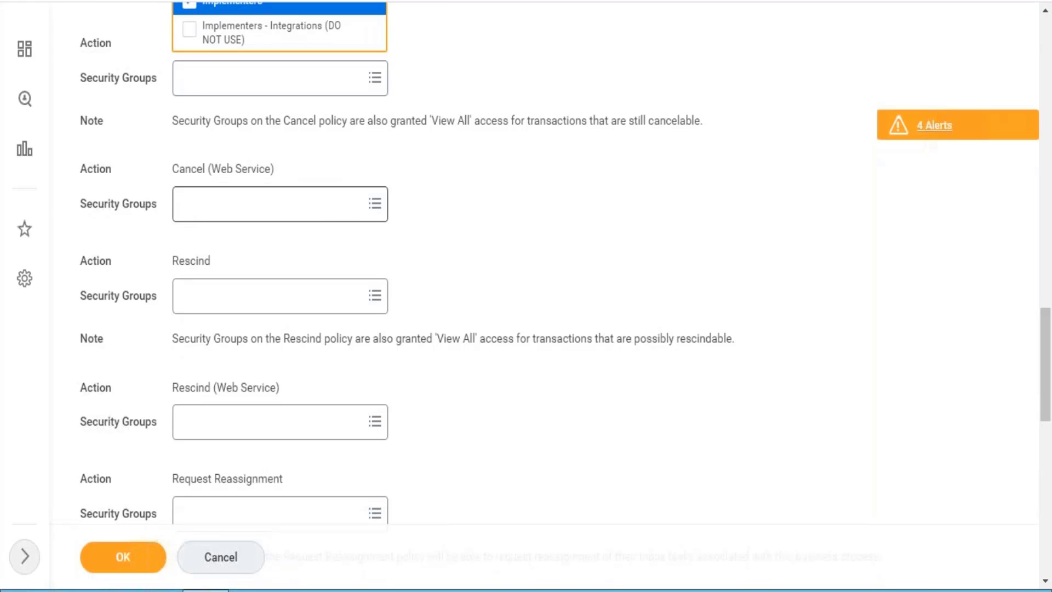
click(332, 213)
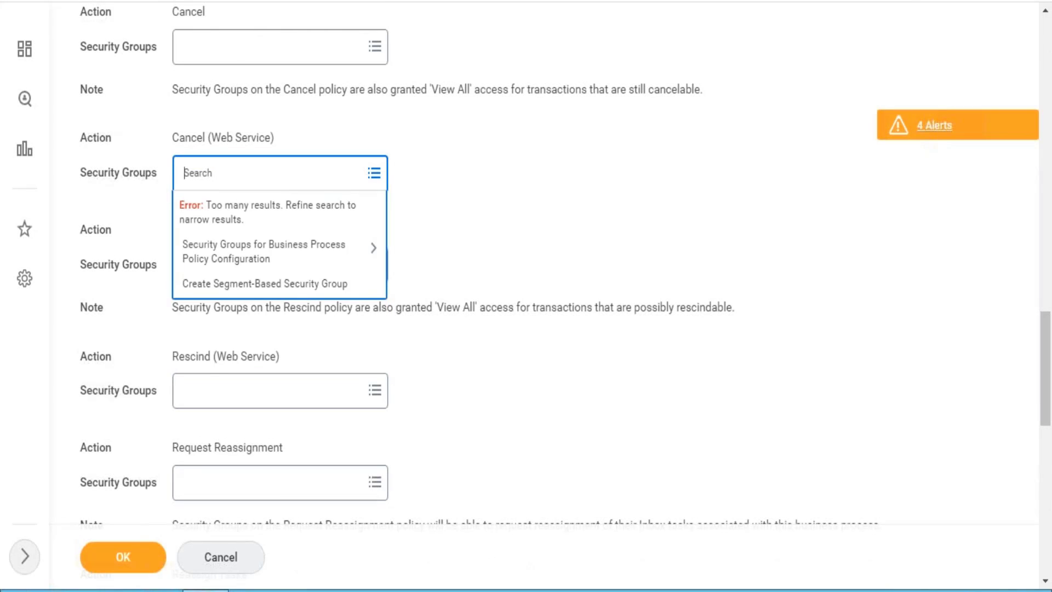
text(implementer)
key(Return)
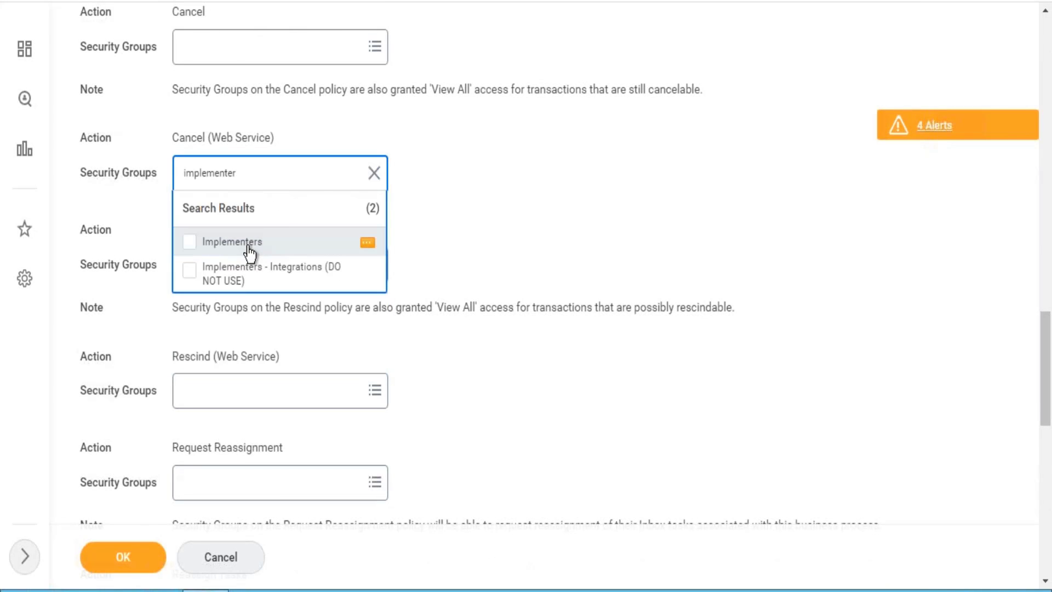
click(249, 253)
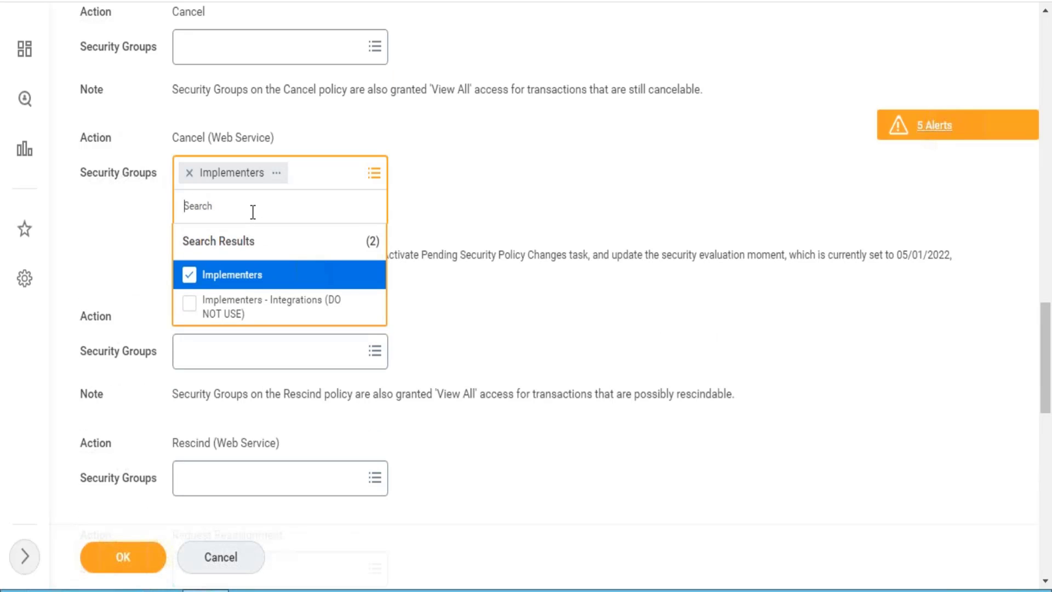
text(learning admin)
key(Return)
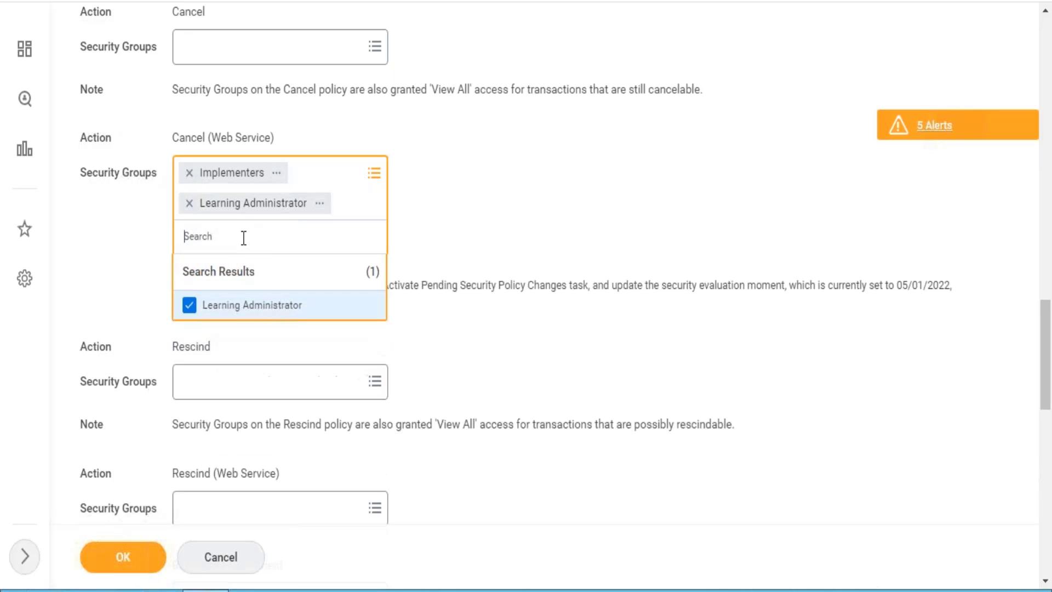
- Add the security group Learning Administrator to the Rescind action
click(215, 385)
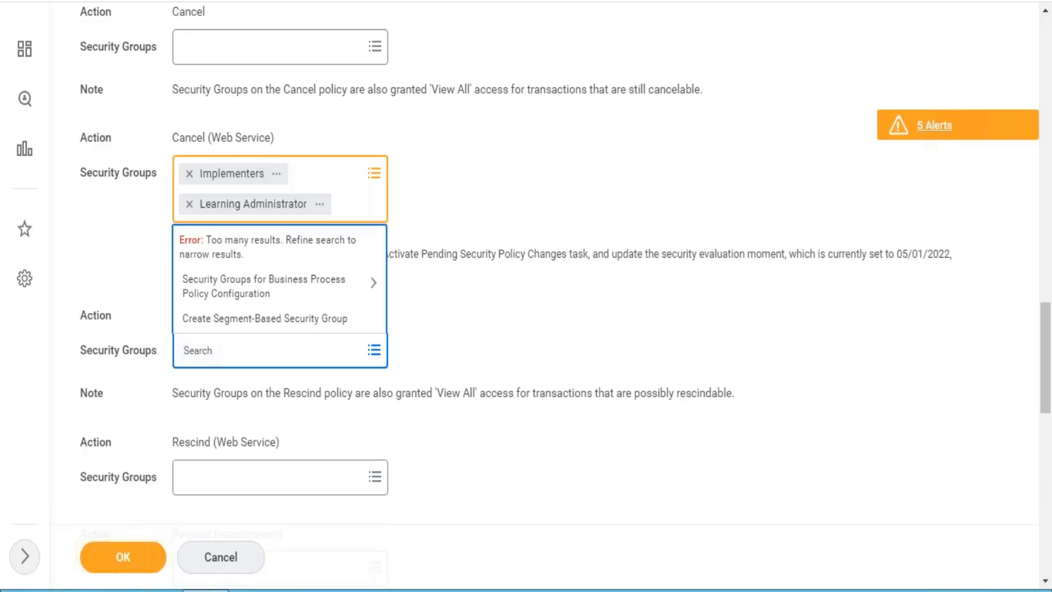
text(learniadminng)
key(Left)
key(Left)
text(admin)
key(Return)
text(le)
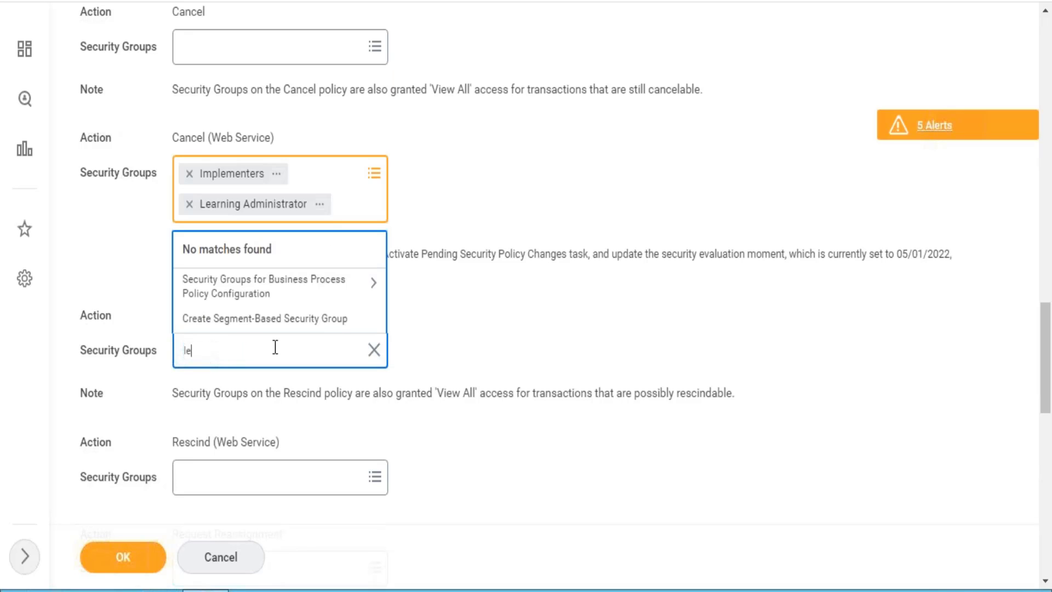
text(arning admin)
key(Return)
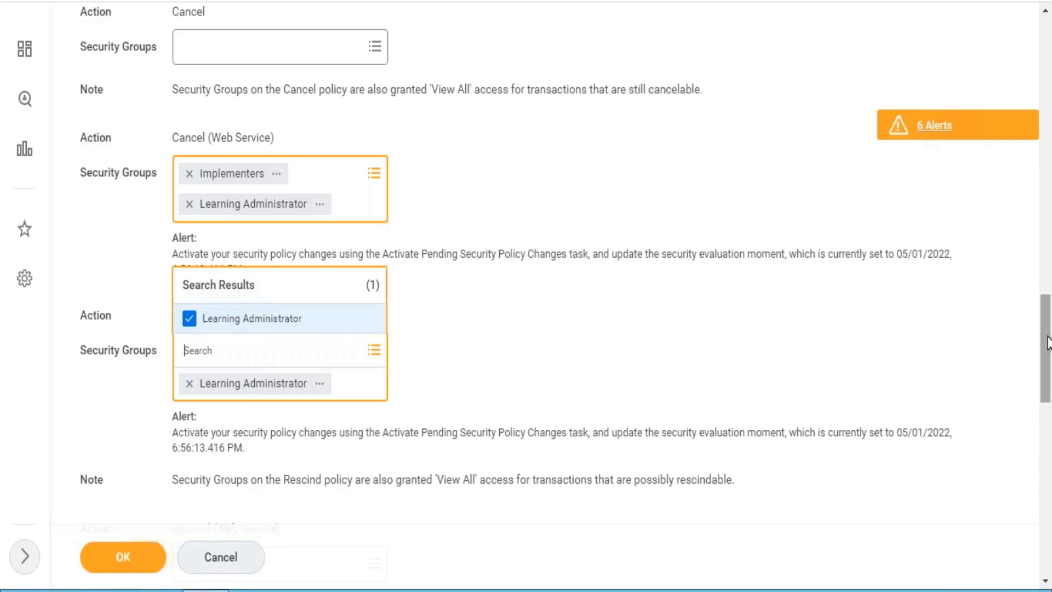
- Add the security group Learning Administrator to the Rescind (Web Service) action
drag(1047, 343, 1047, 405)
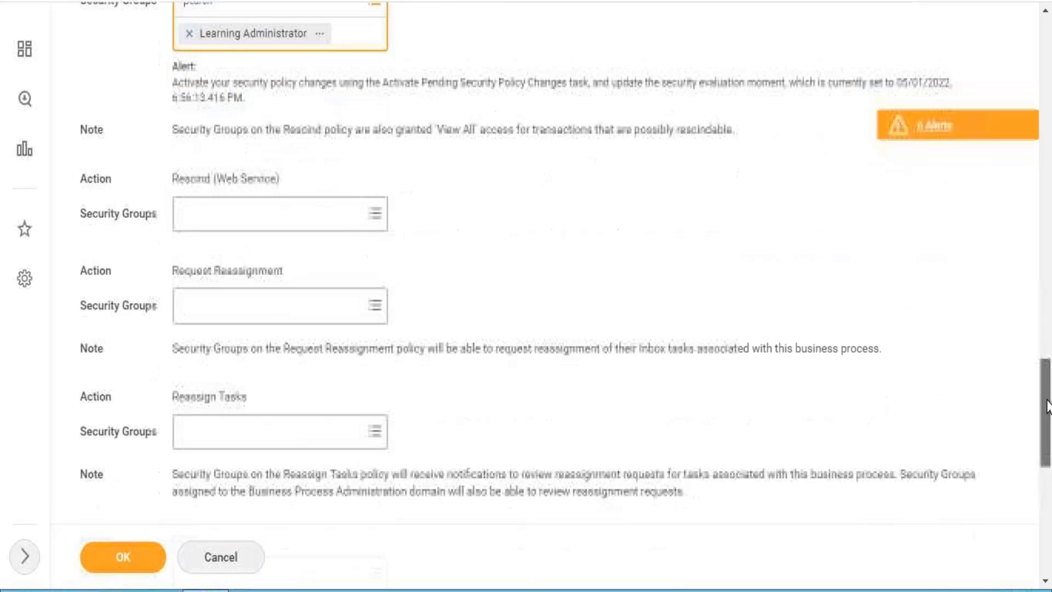
click(224, 213)
text(learn)
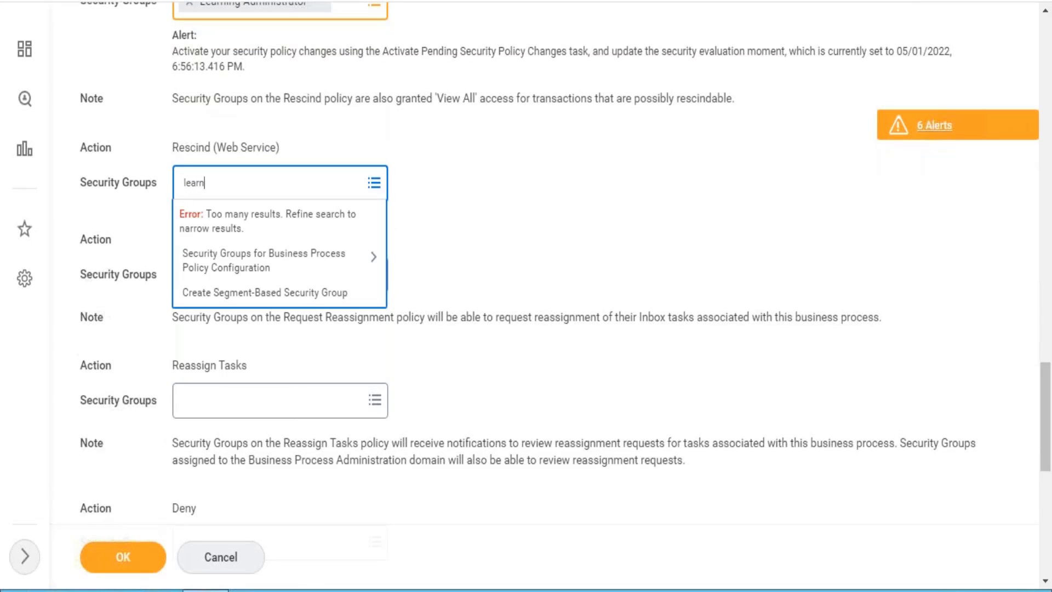
text(ing admin)
key(Return)
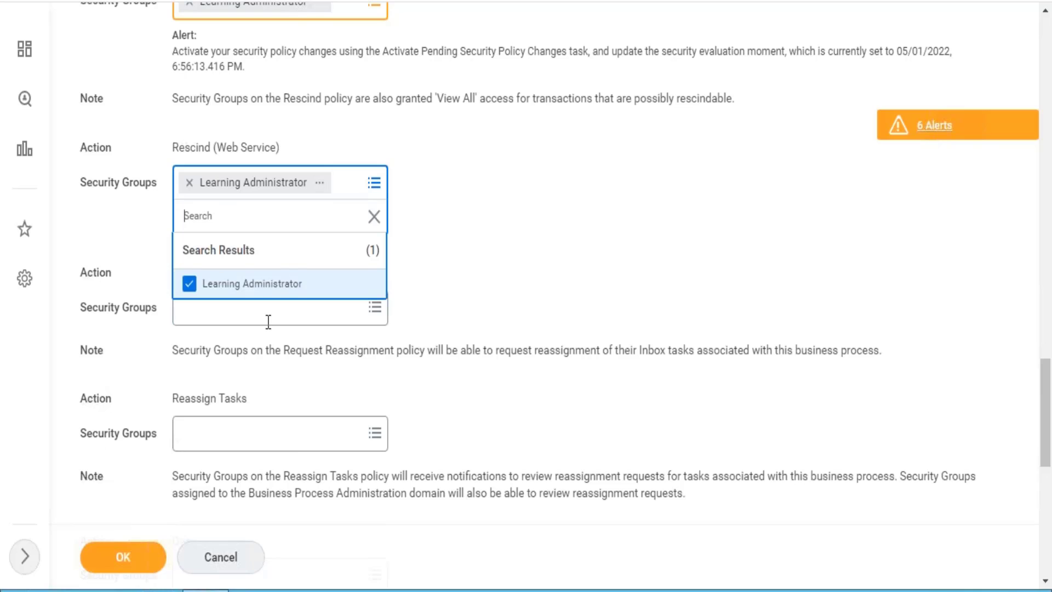
click(265, 325)
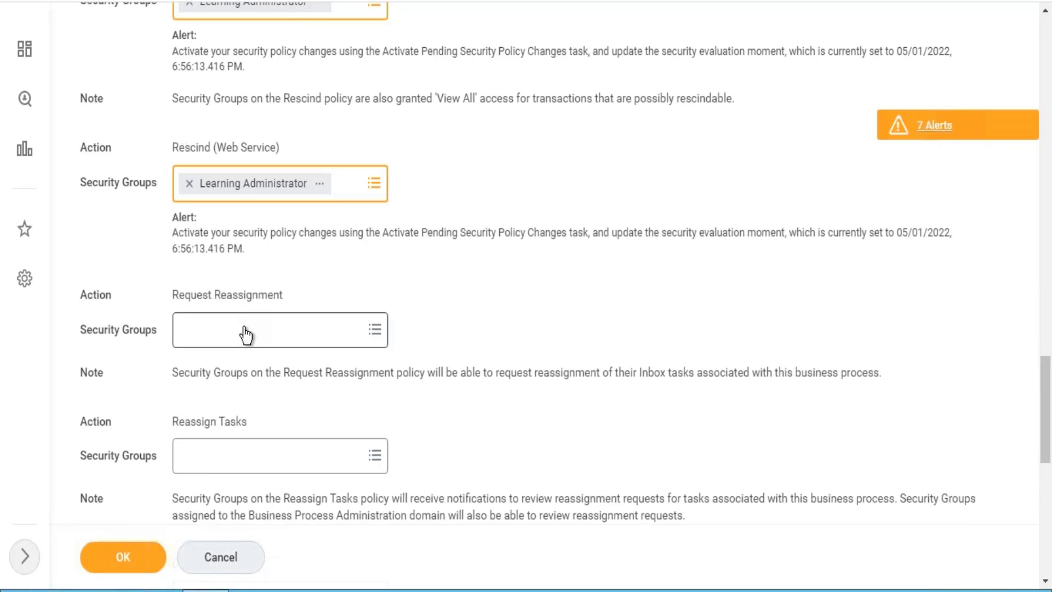
- Add the security group Learning Administrator to the Request Reassignment action
click(244, 335)
text(learn)
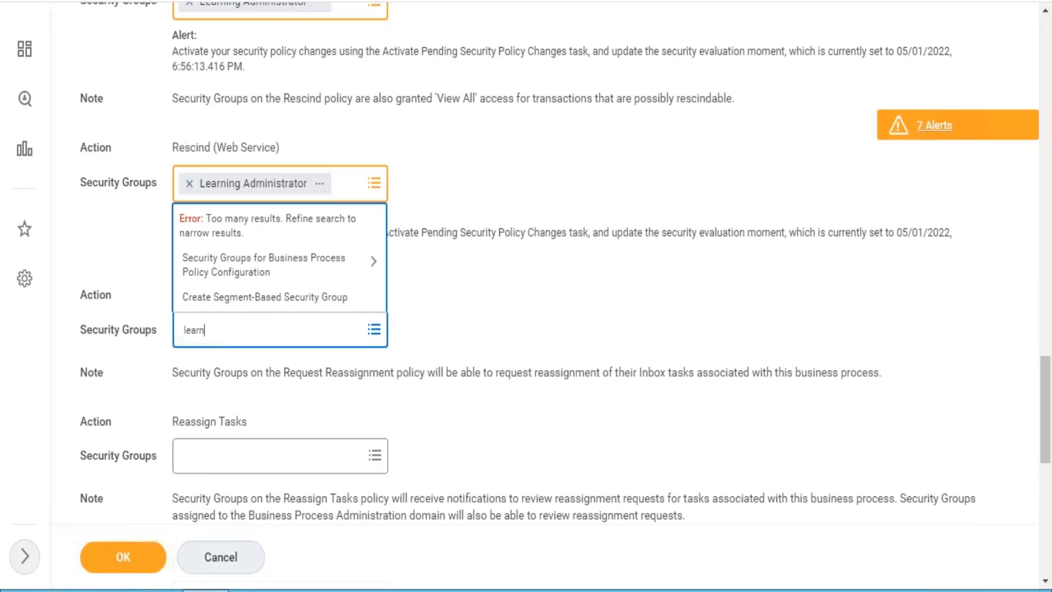
text(ing admin)
key(Return)
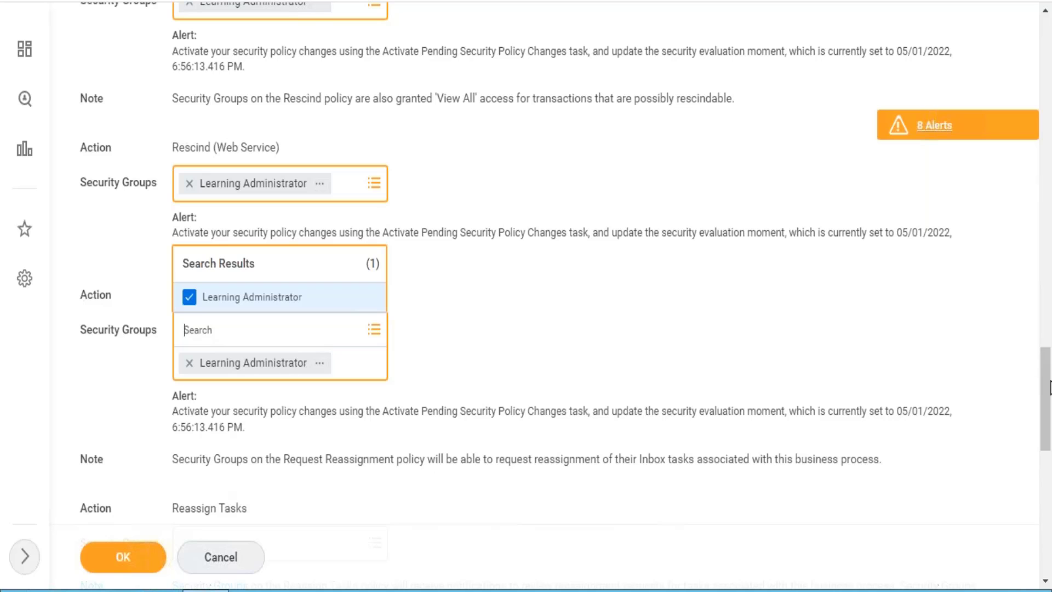
- Add the security group Learning Administrator to the Reassign Tasks action
drag(1047, 417, 1047, 470)
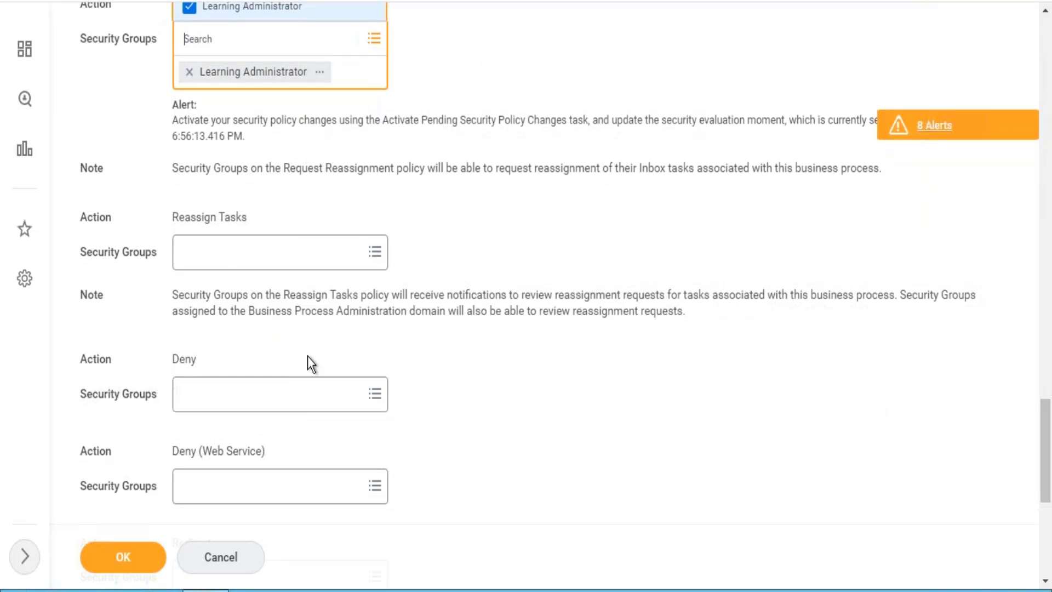
click(222, 263)
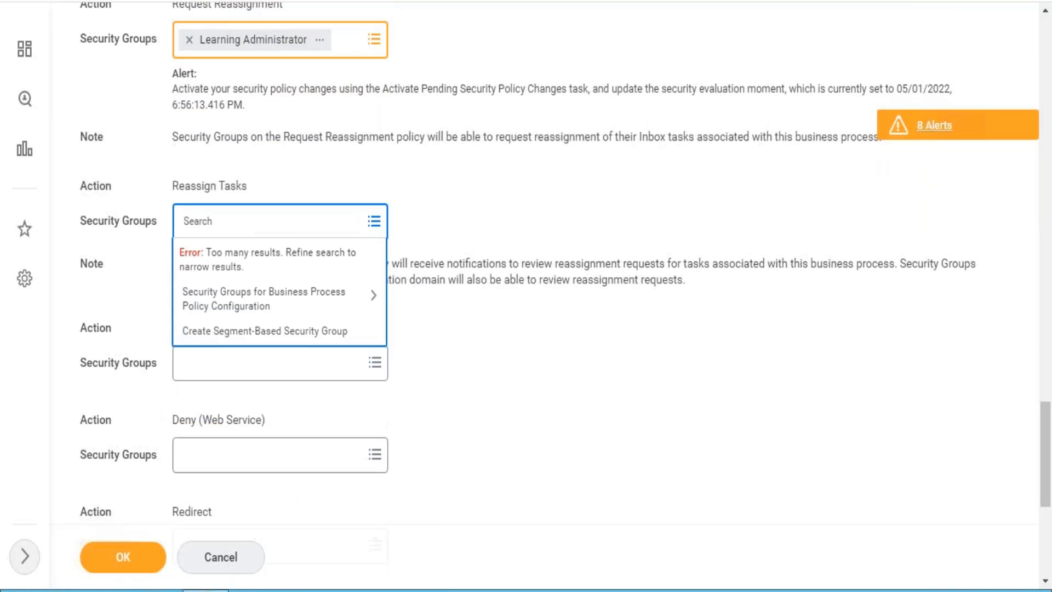
text(learning admin)
key(Return)
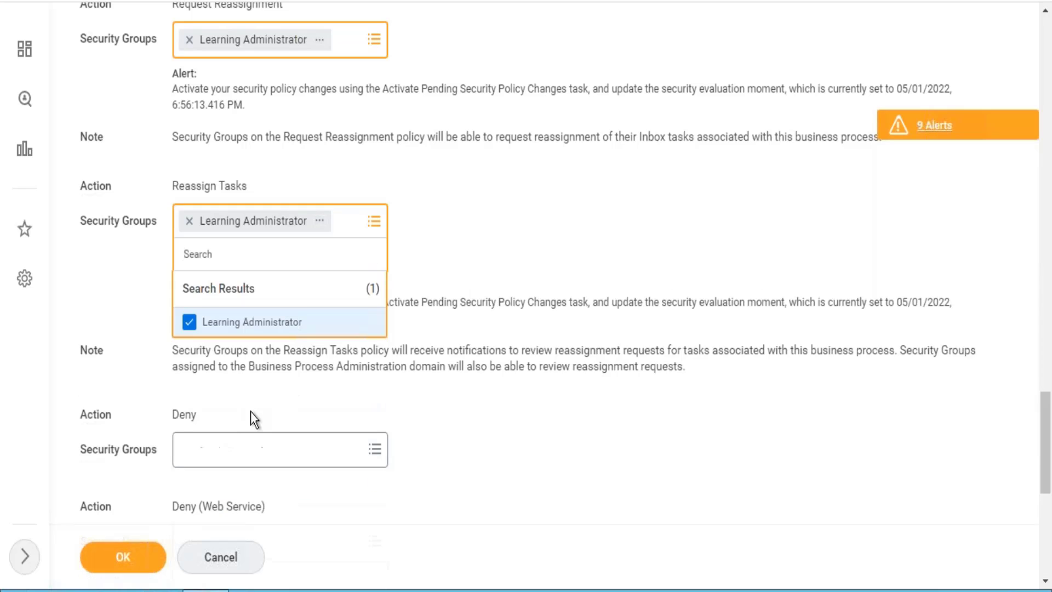
- Add the security group Learning Administrator to the Deny action
click(268, 449)
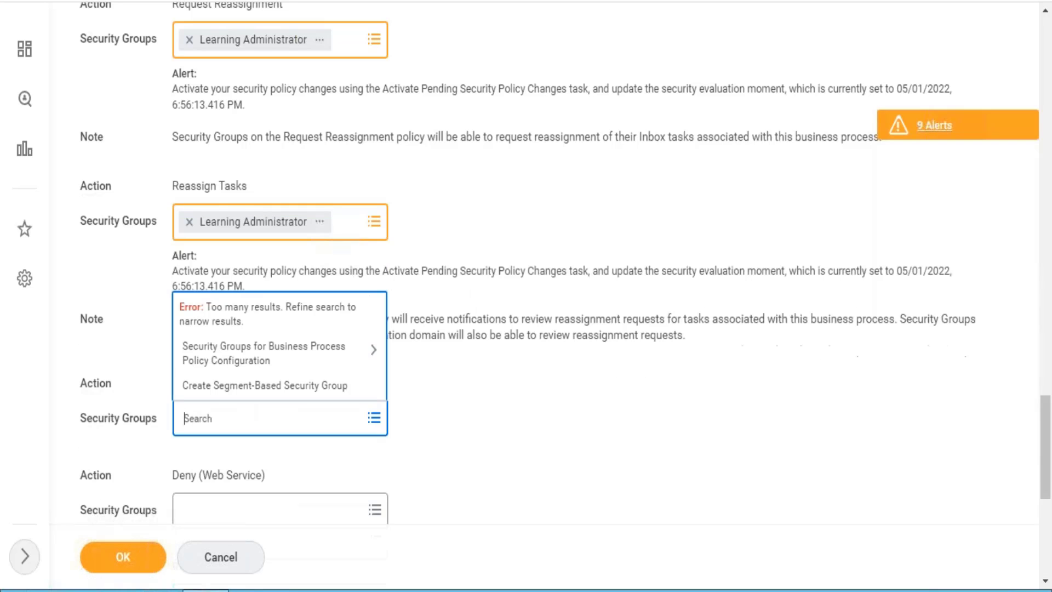
text(learning admin)
key(Return)
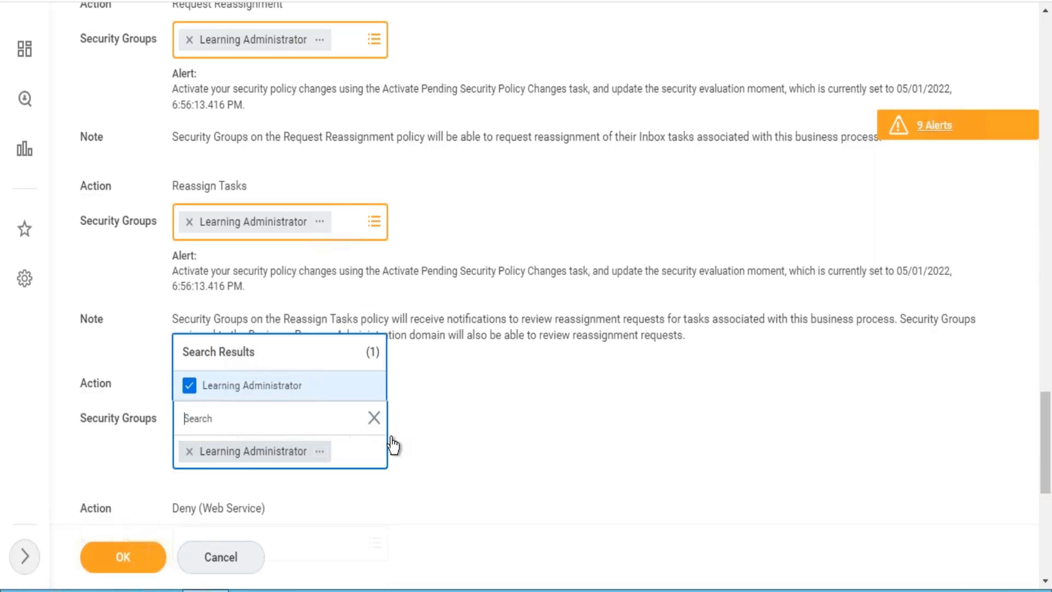
drag(1049, 411, 1050, 486)
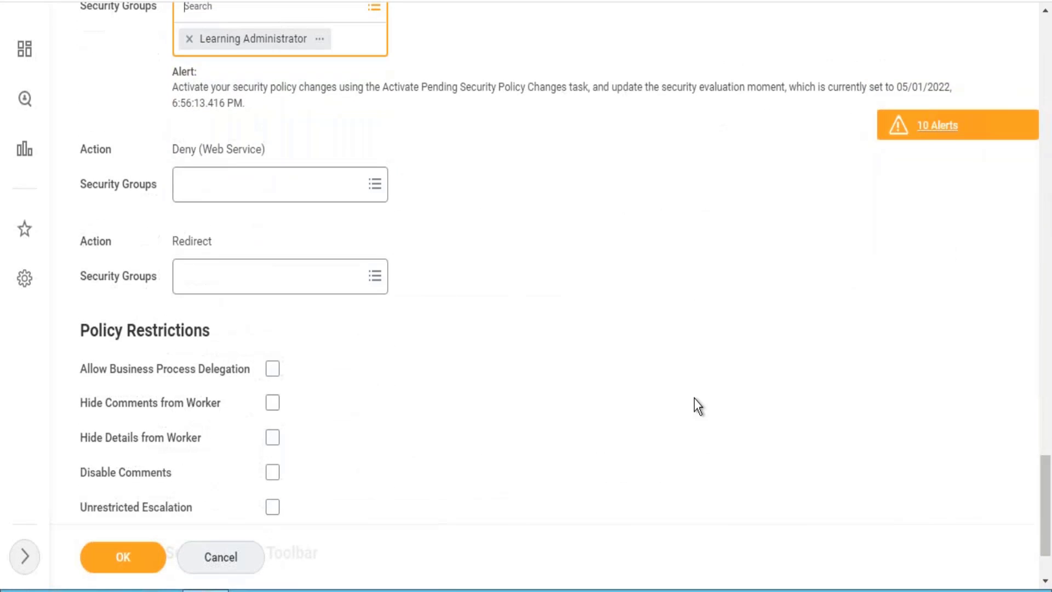
- Add the security group Learning Administrator to the Deny (Web Service) action
click(230, 192)
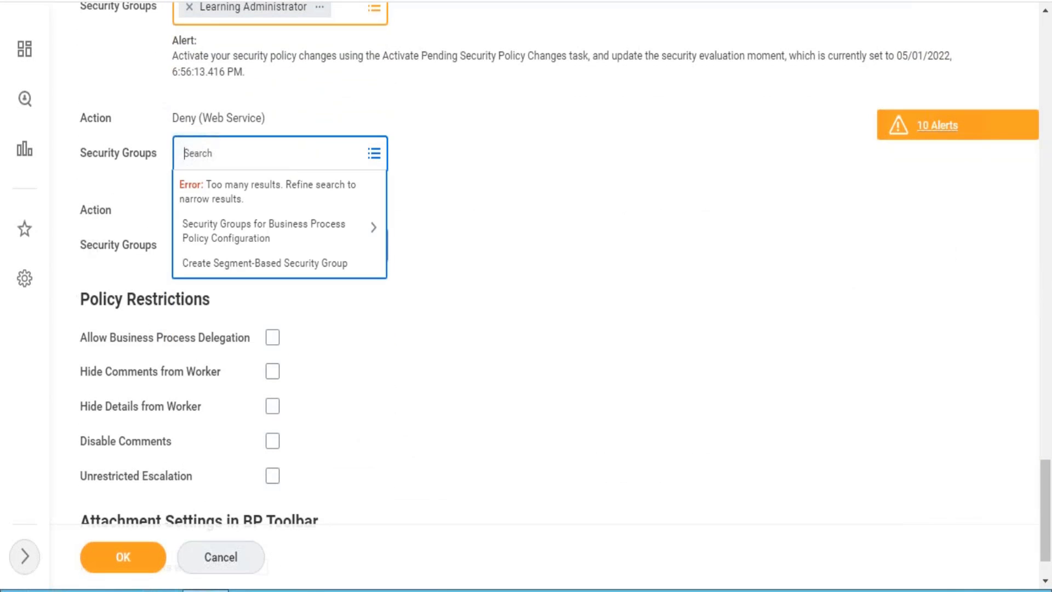
text(learning admin)
key(Return)
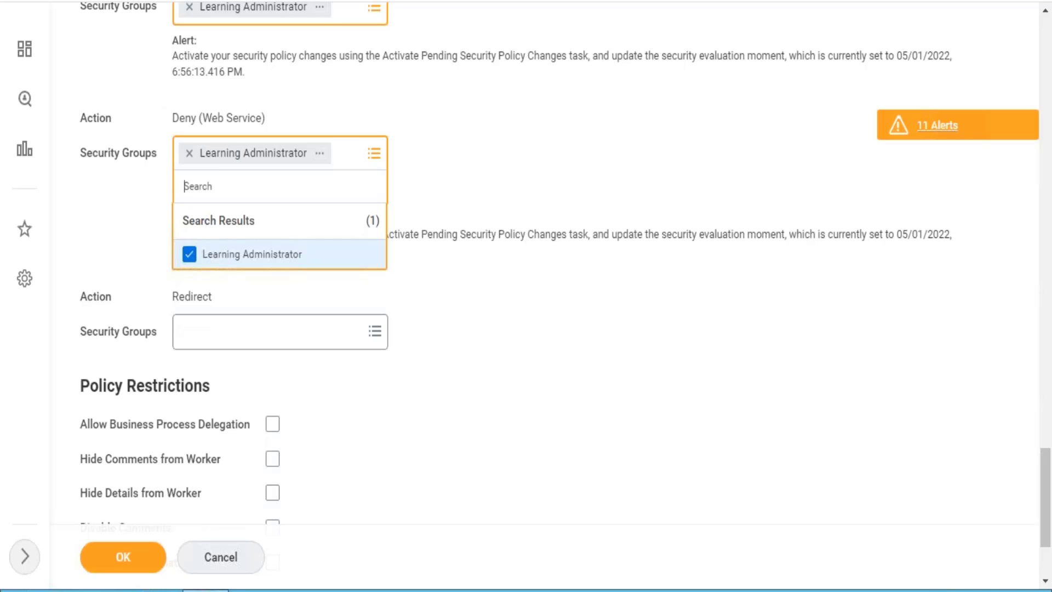
click(581, 349)
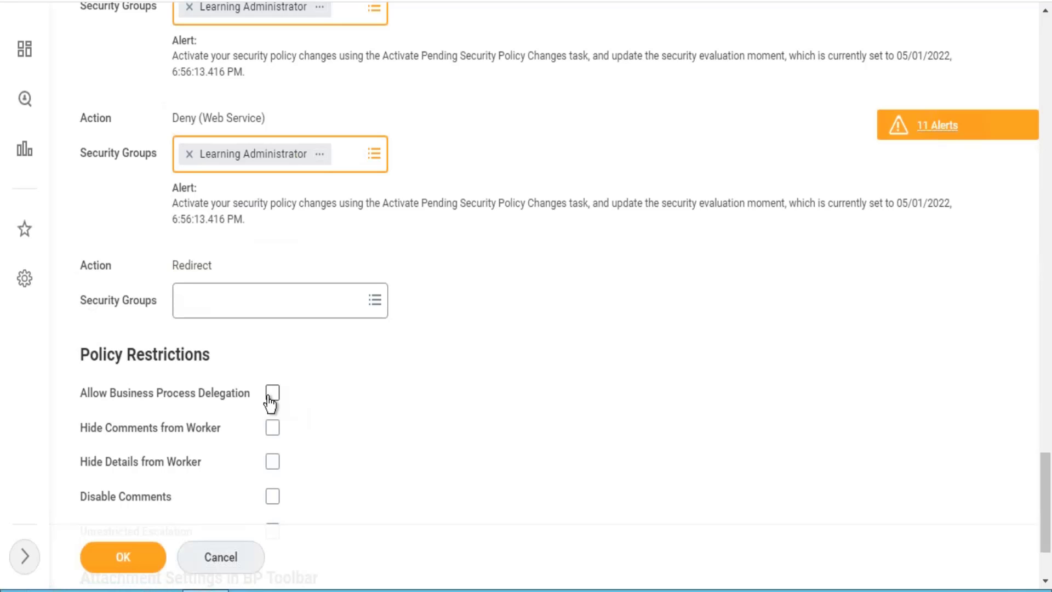
- Allow business process delegation in the policy restrictions and save the Enroll in Content security policy
click(271, 393)
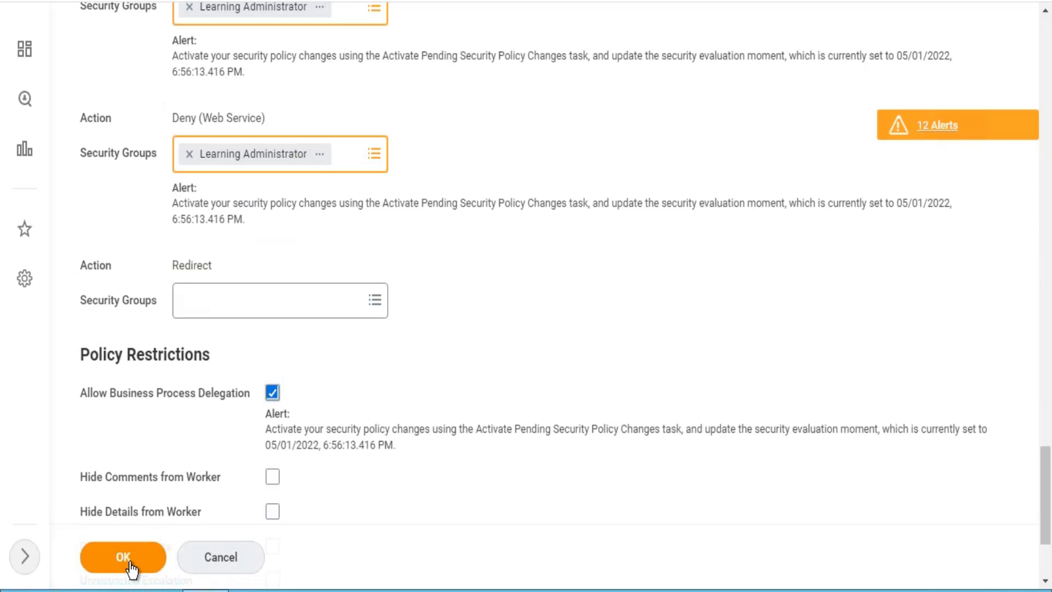
click(124, 557)
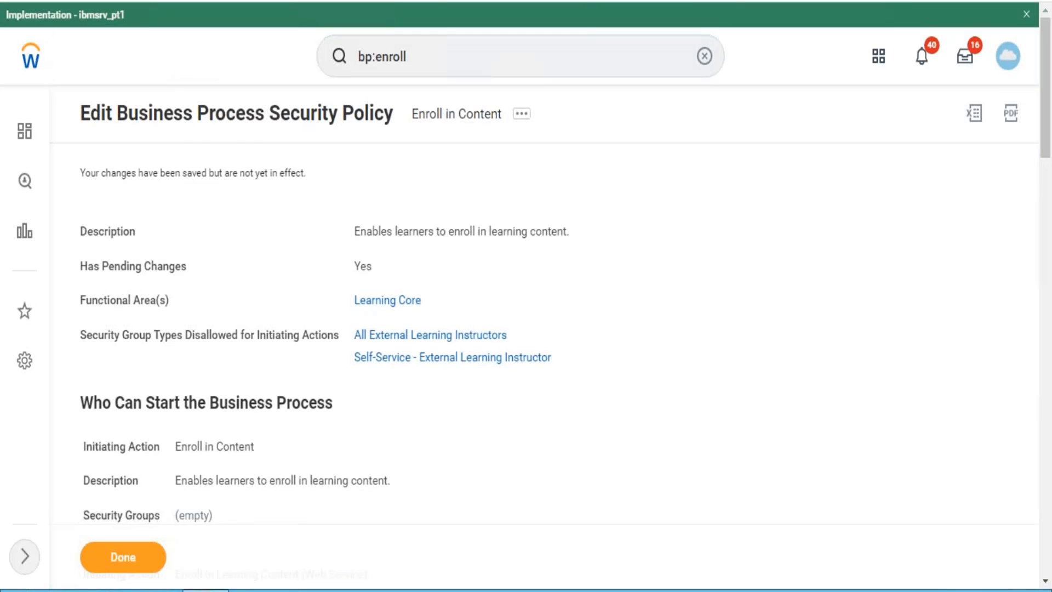
- Run the Activate Pending Security Policy Changes task with the comment "test" and confirm the activation
click(458, 61)
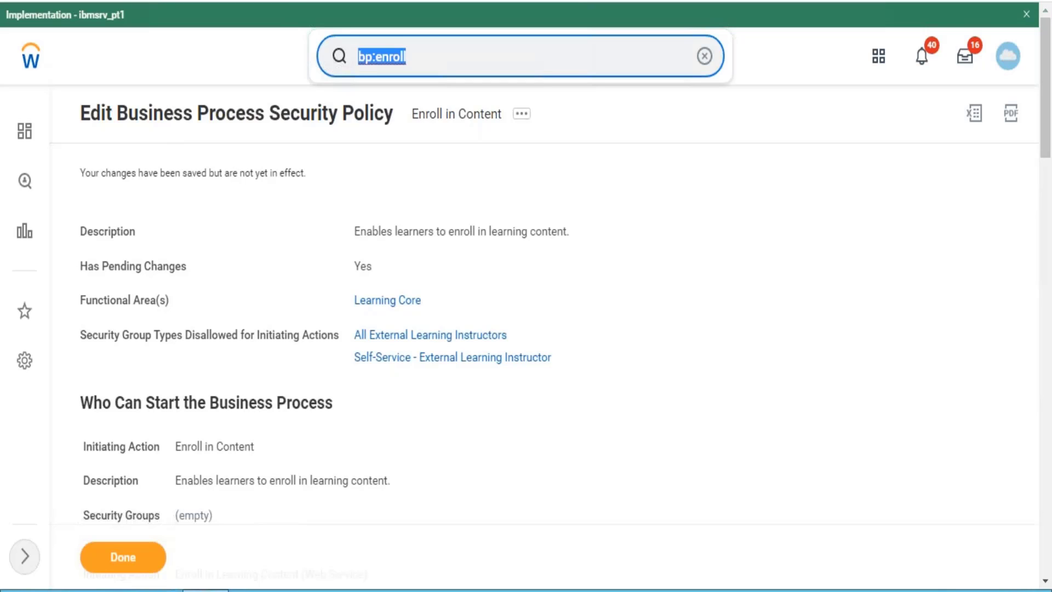
text(acti)
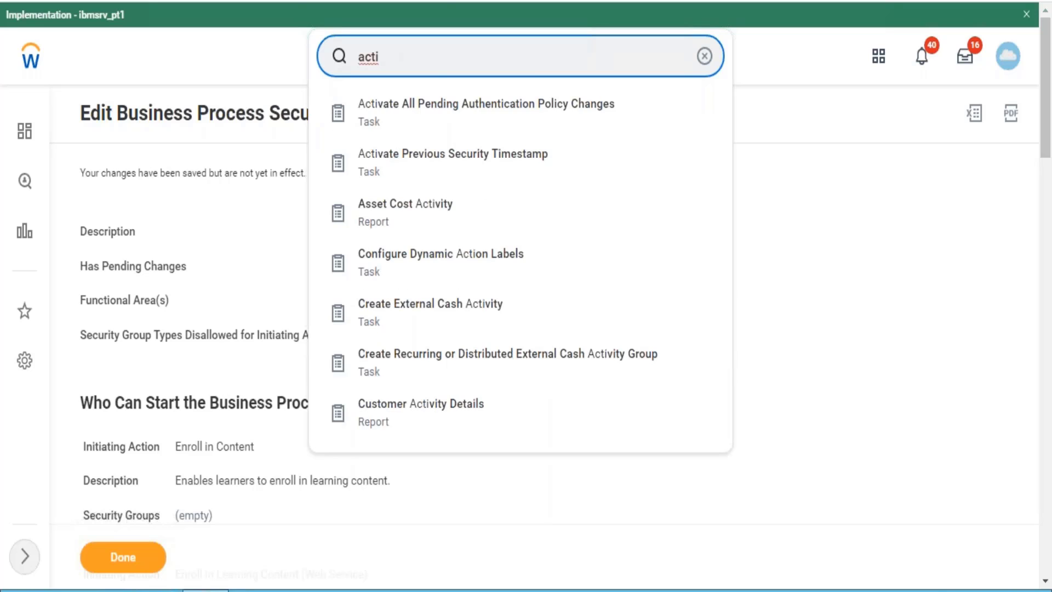
text(vate)
click(455, 224)
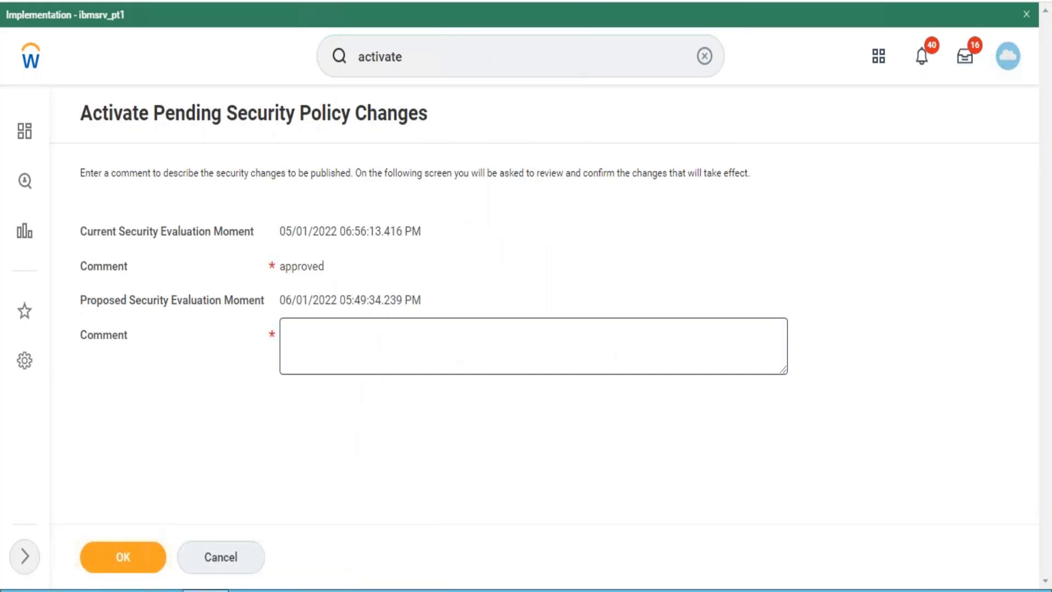
text(test)
key(ctrl+a)
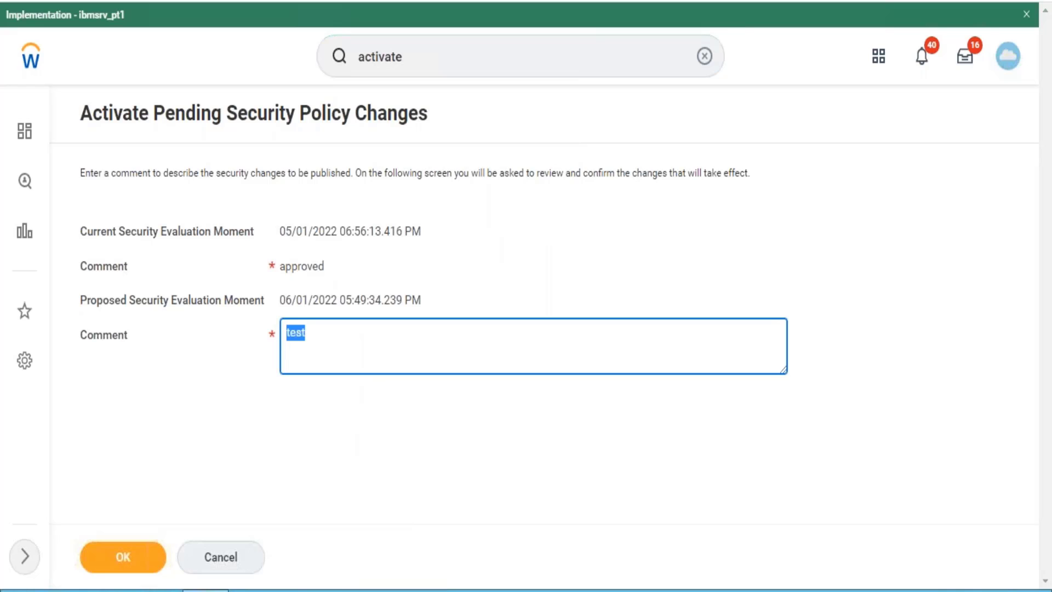
click(123, 558)
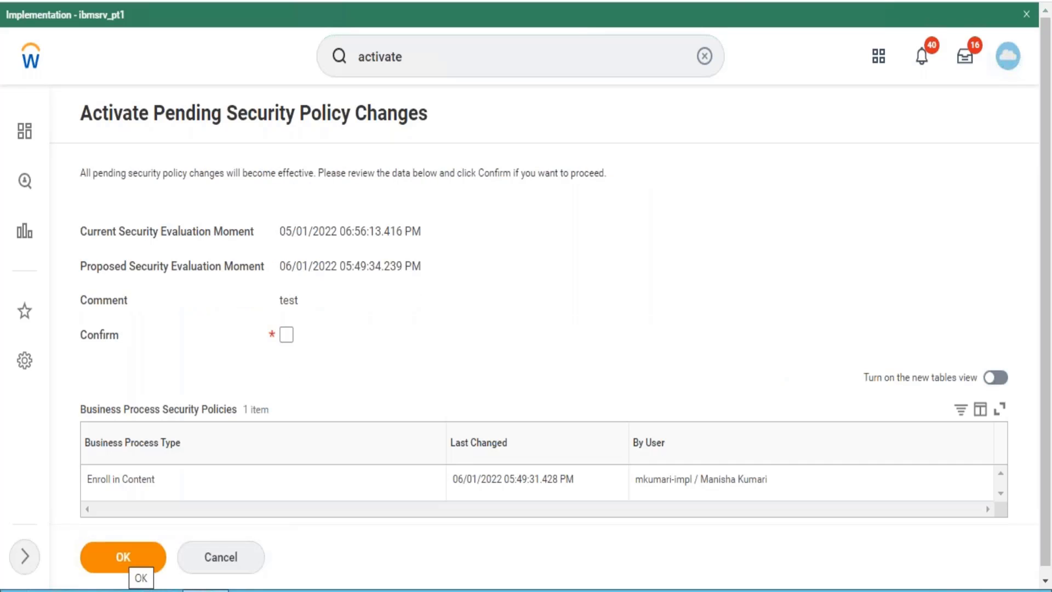
click(286, 334)
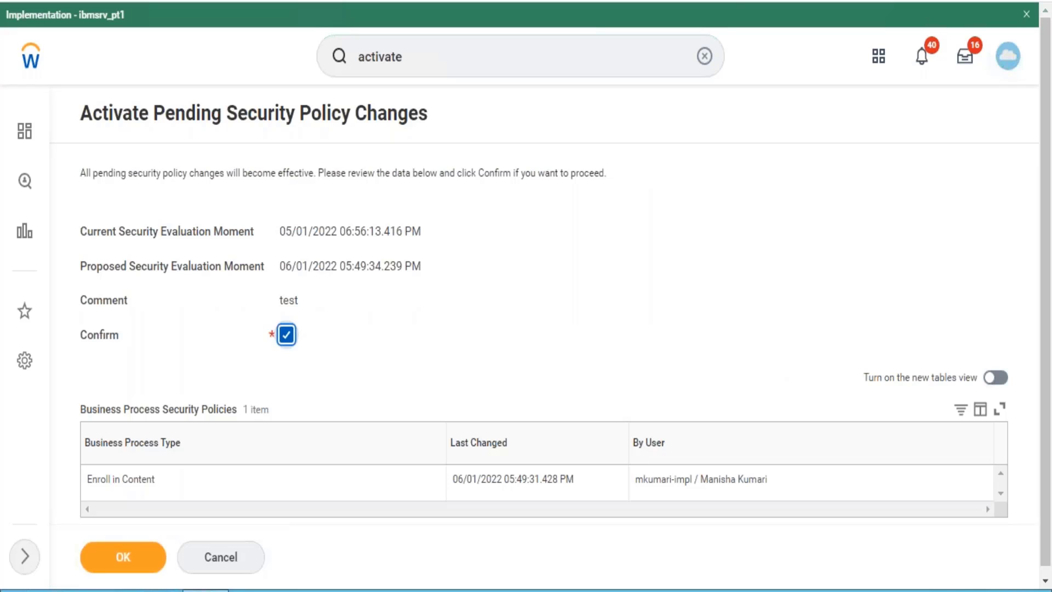
click(129, 565)
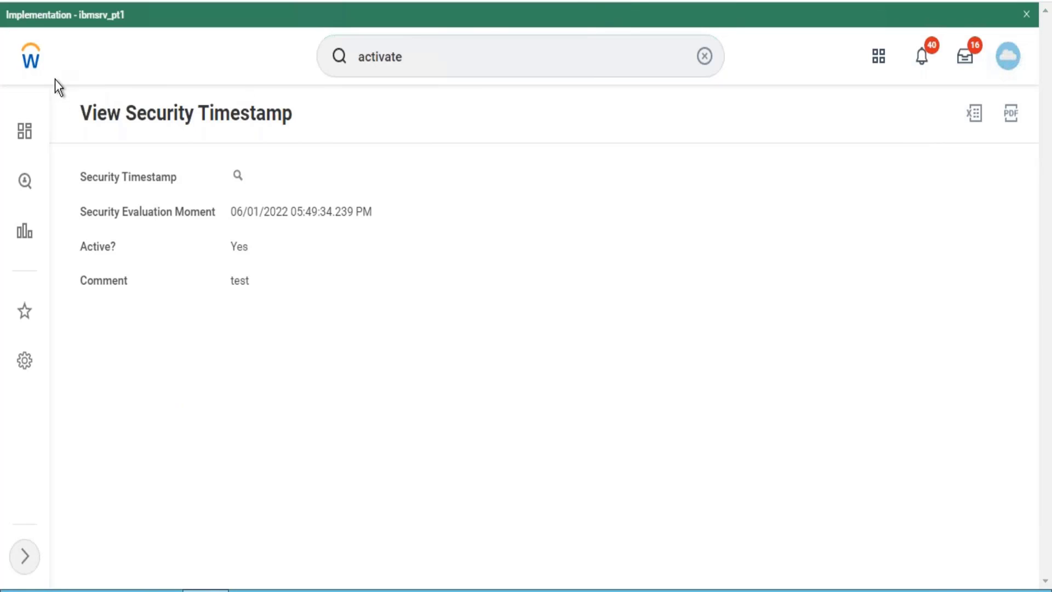
- Open the Code Of Conduct - FY 2022 course from the Learning app's catalog and review its page for enrollment options
click(38, 70)
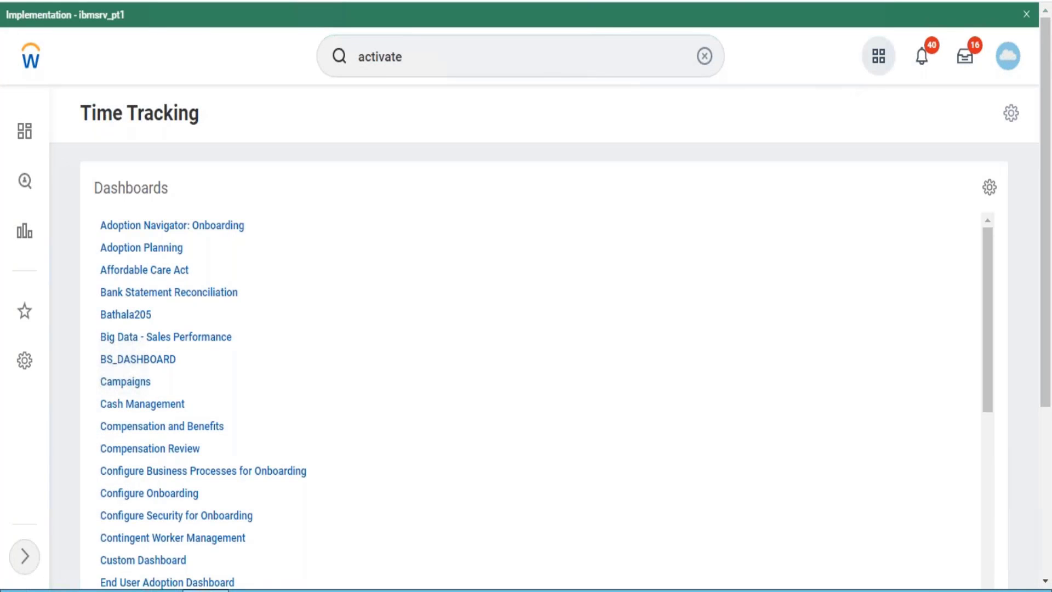
click(878, 55)
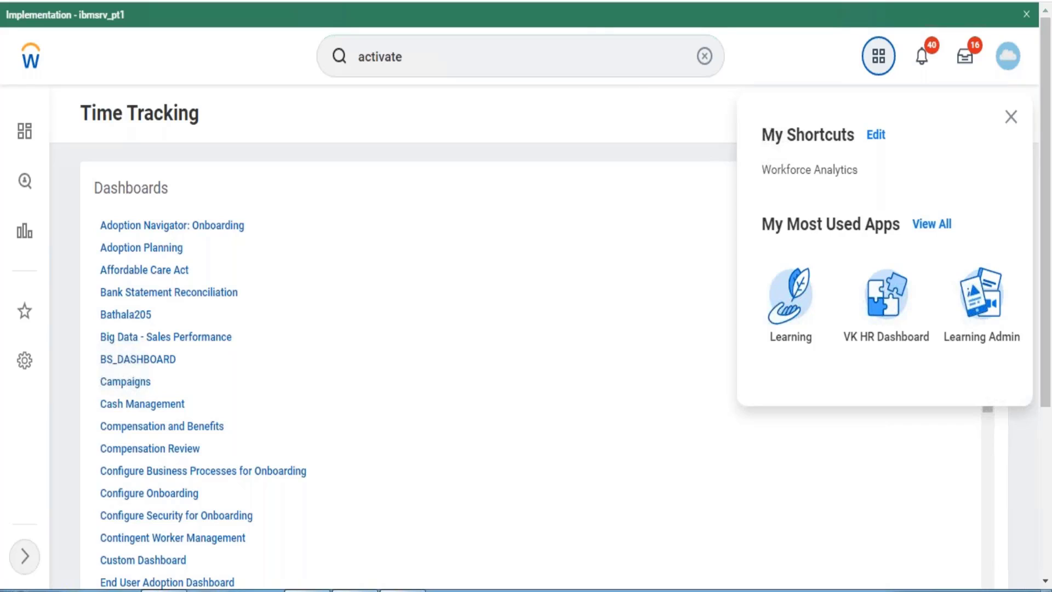
click(803, 306)
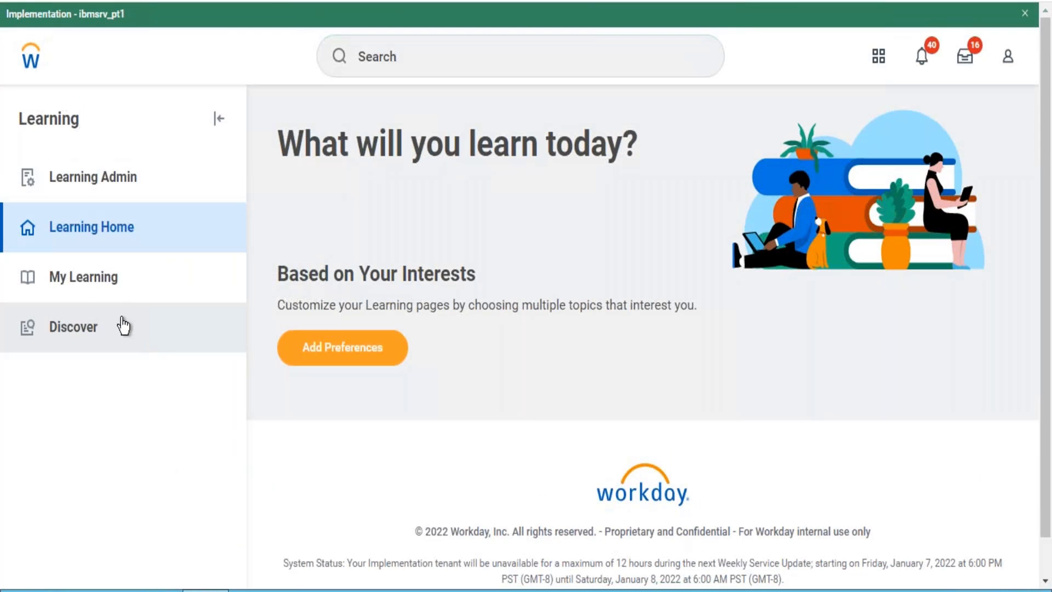
click(117, 331)
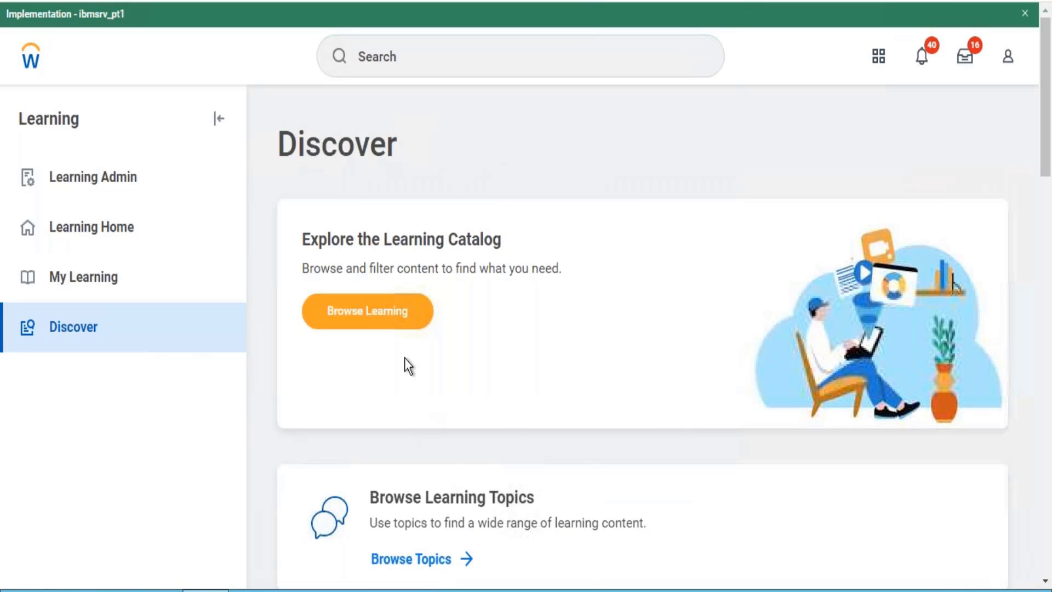
click(391, 314)
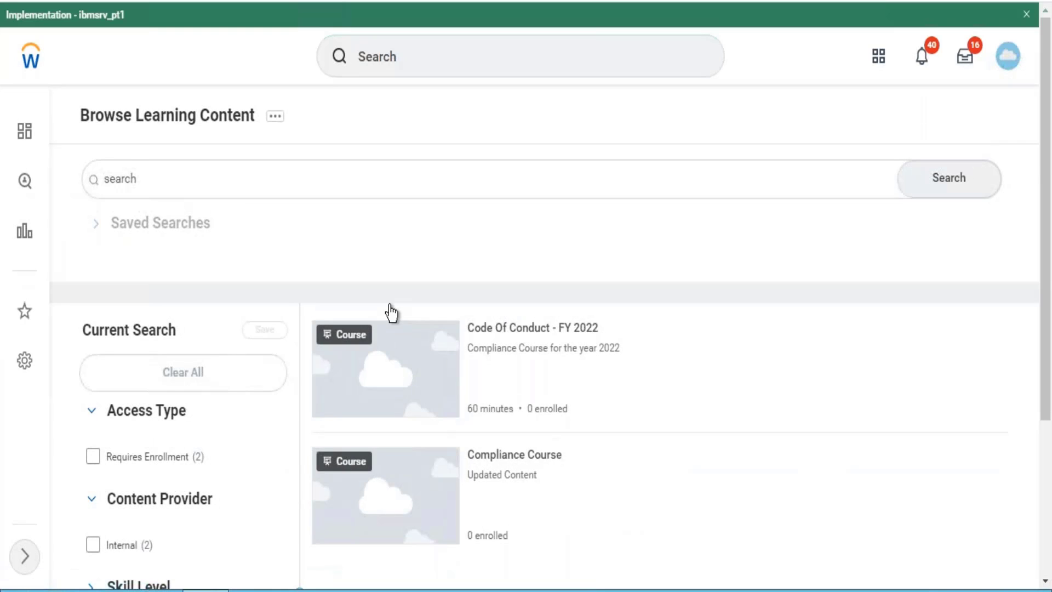
click(504, 329)
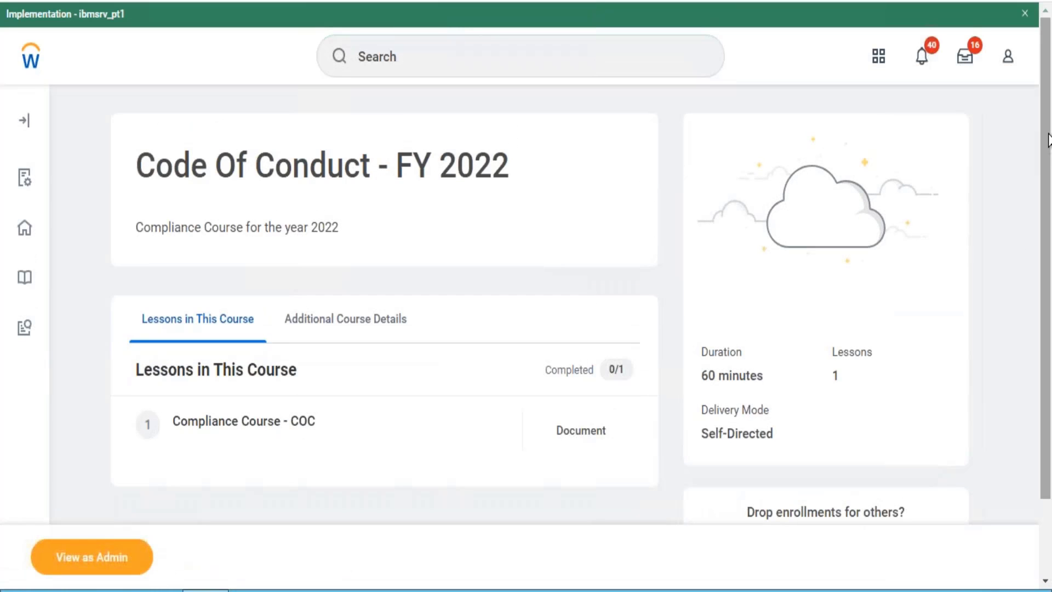
scroll(1043, 176, down, 2)
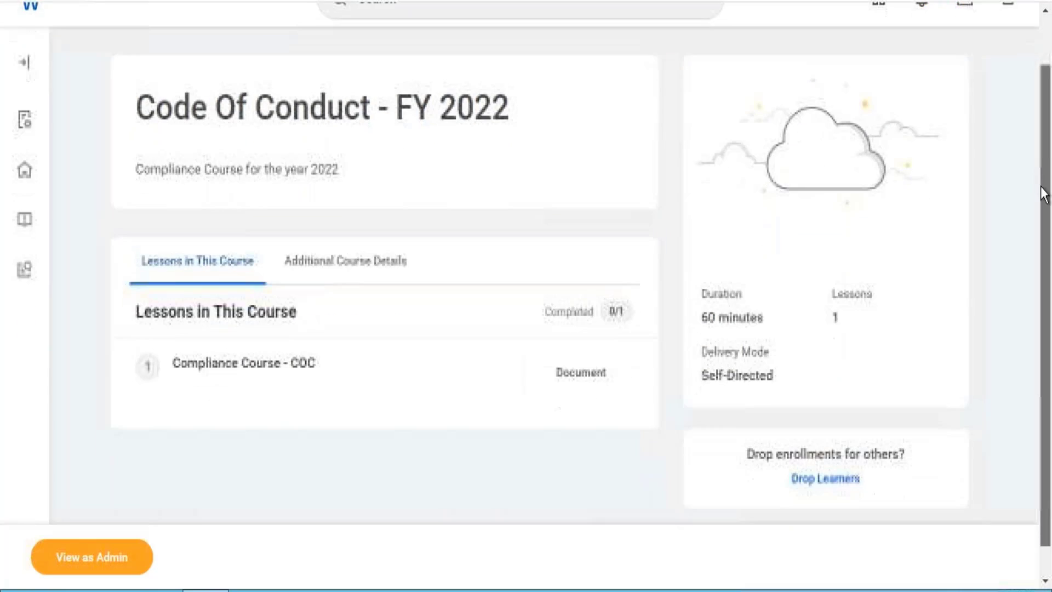
scroll(1038, 261, up, 1)
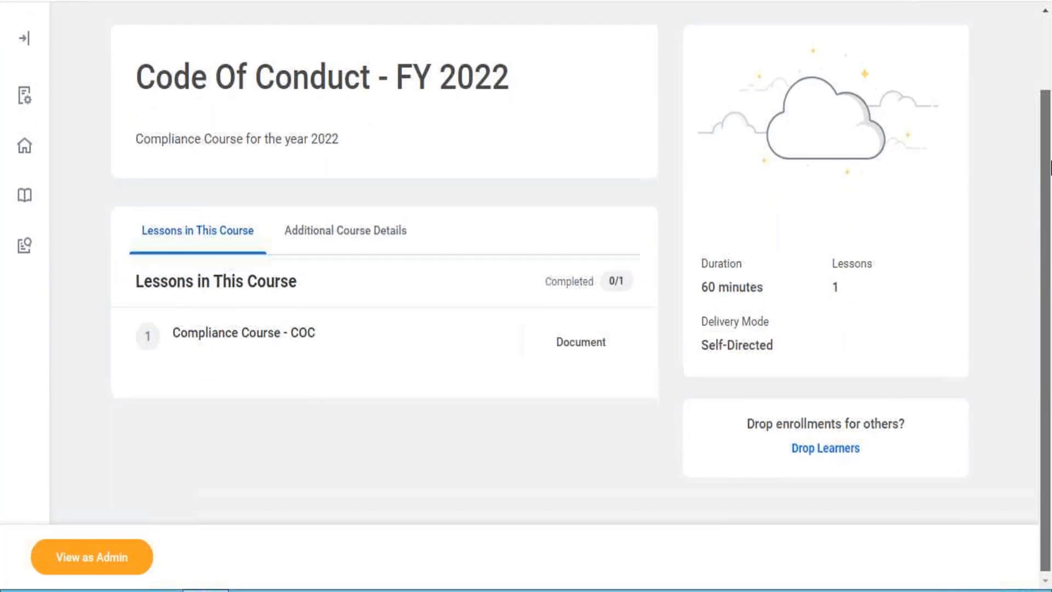
scroll(1045, 235, down, 1)
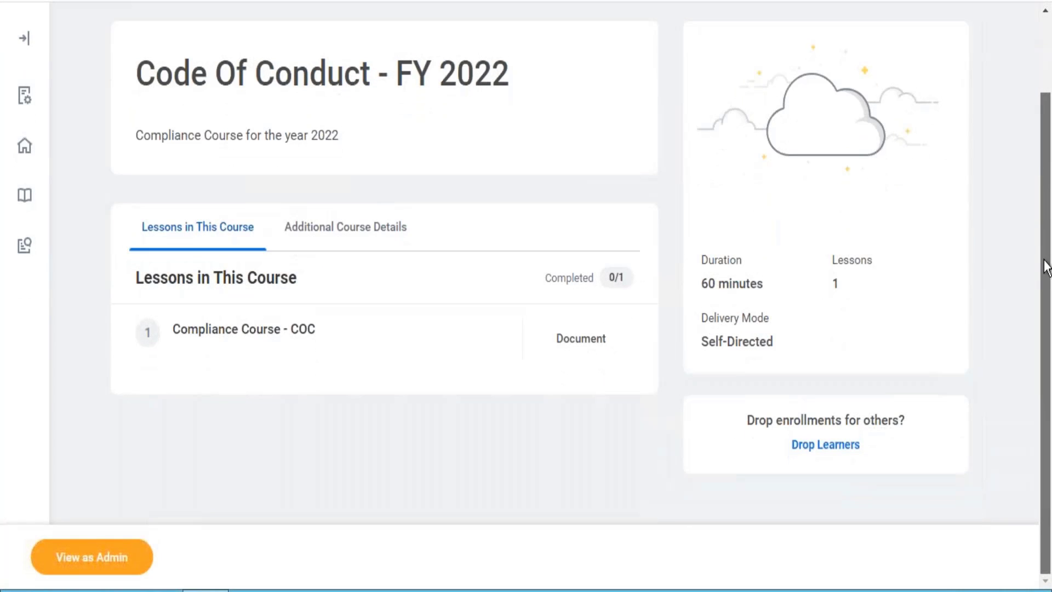
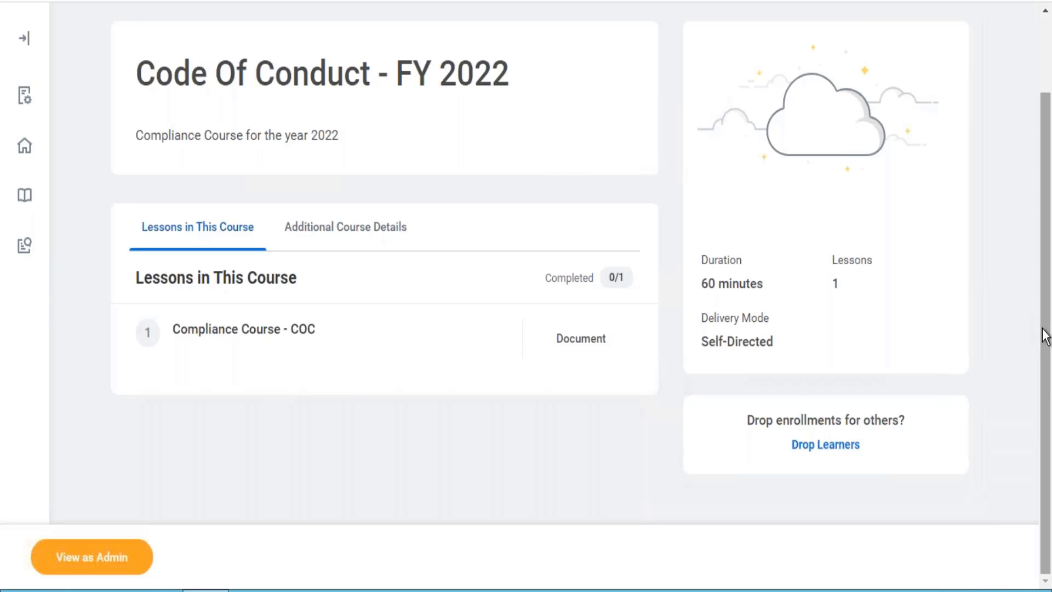
drag(1044, 308, 1042, 144)
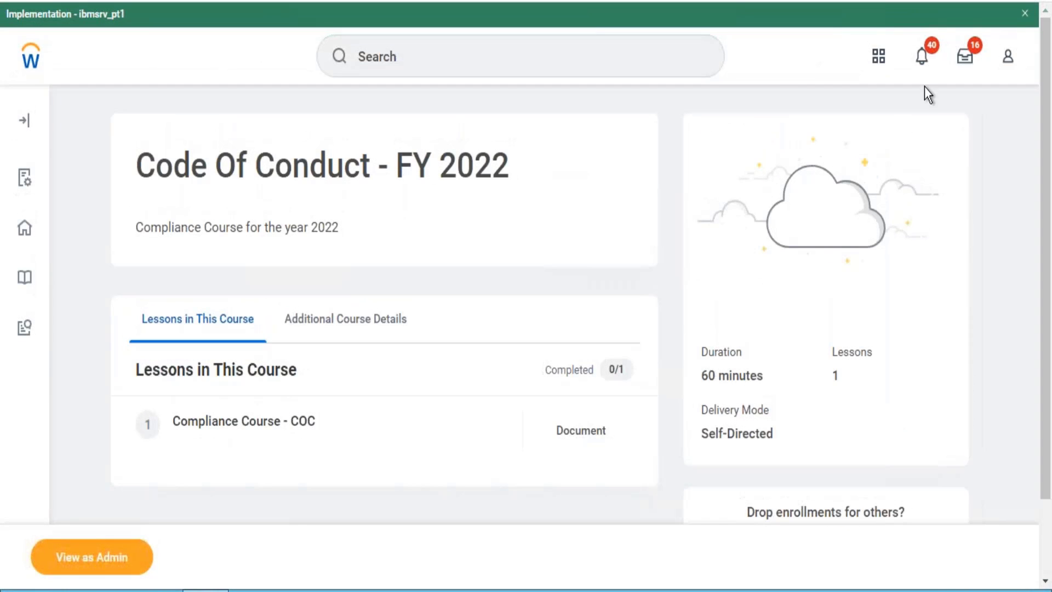
- Open the Start Proxy task and try to find the worker to act as by employee ID
click(588, 66)
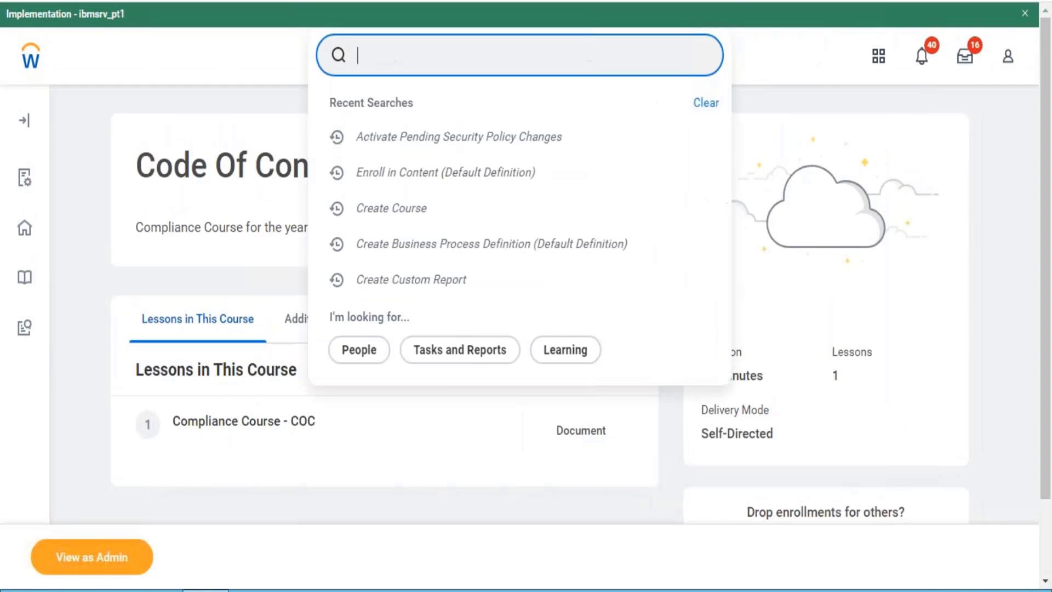
text(start proxy)
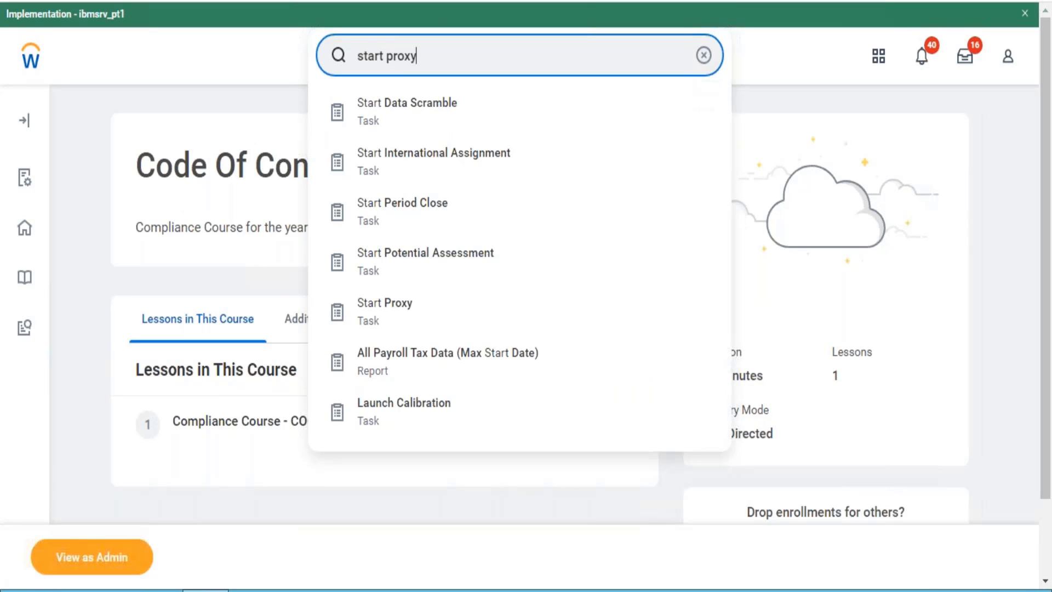
click(408, 122)
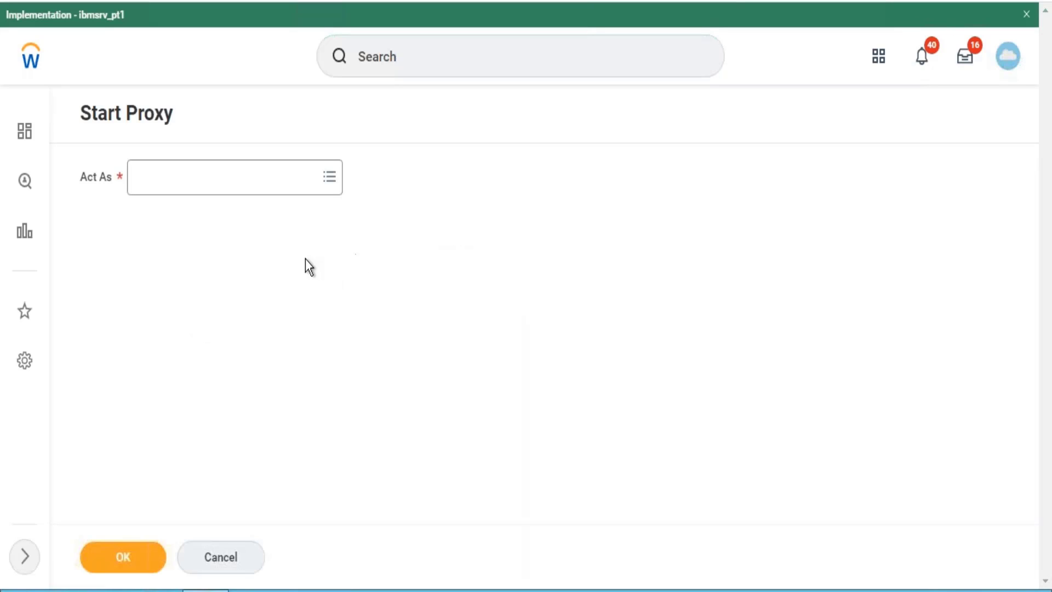
click(223, 189)
text(23)
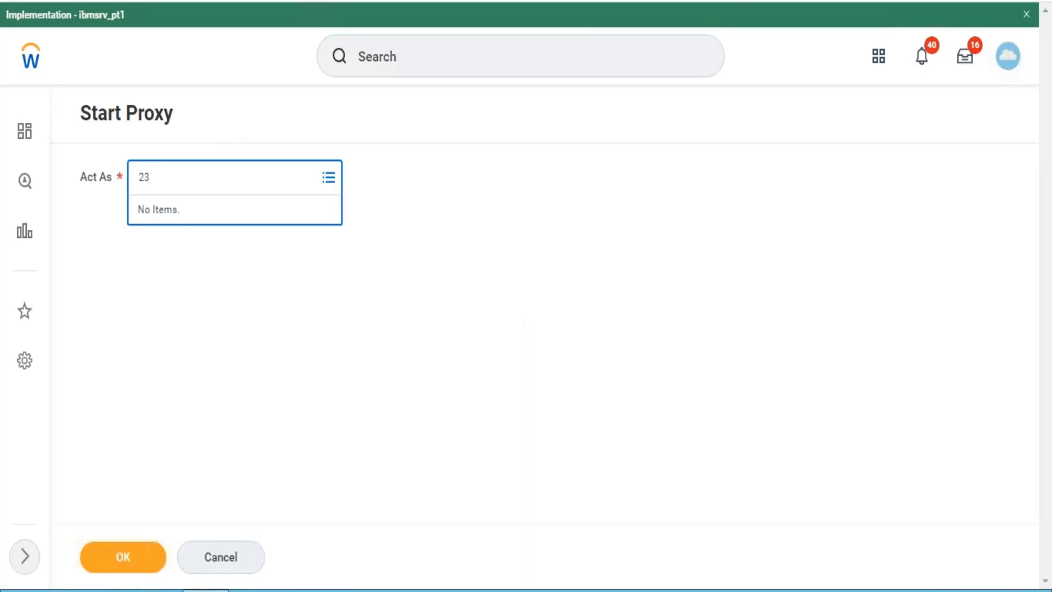
text(595)
key(Return)
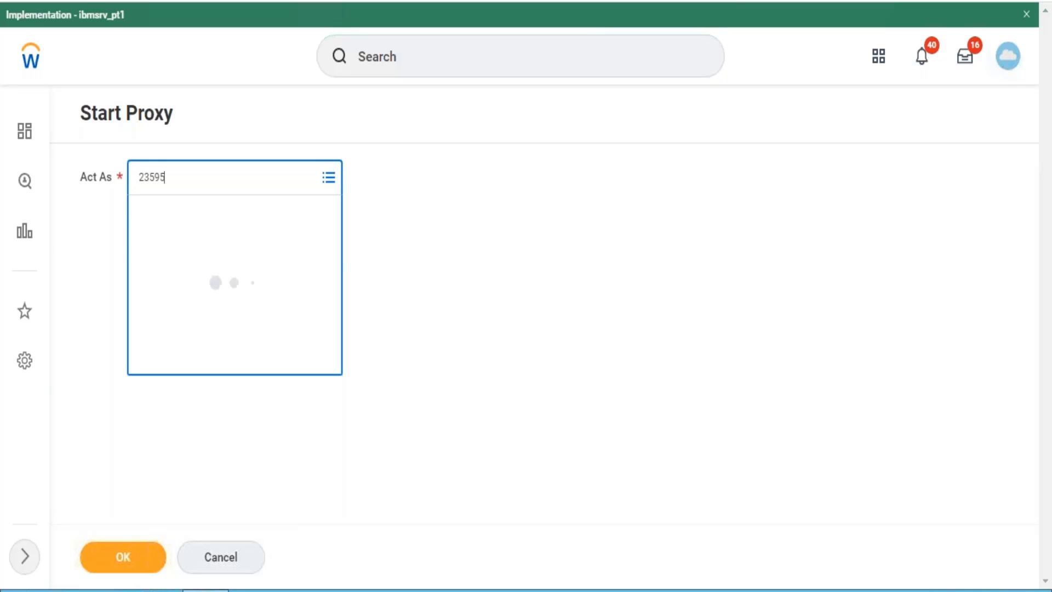
click(225, 245)
- Search for the worker by employee ID and open the worker's profile
click(373, 61)
text(235)
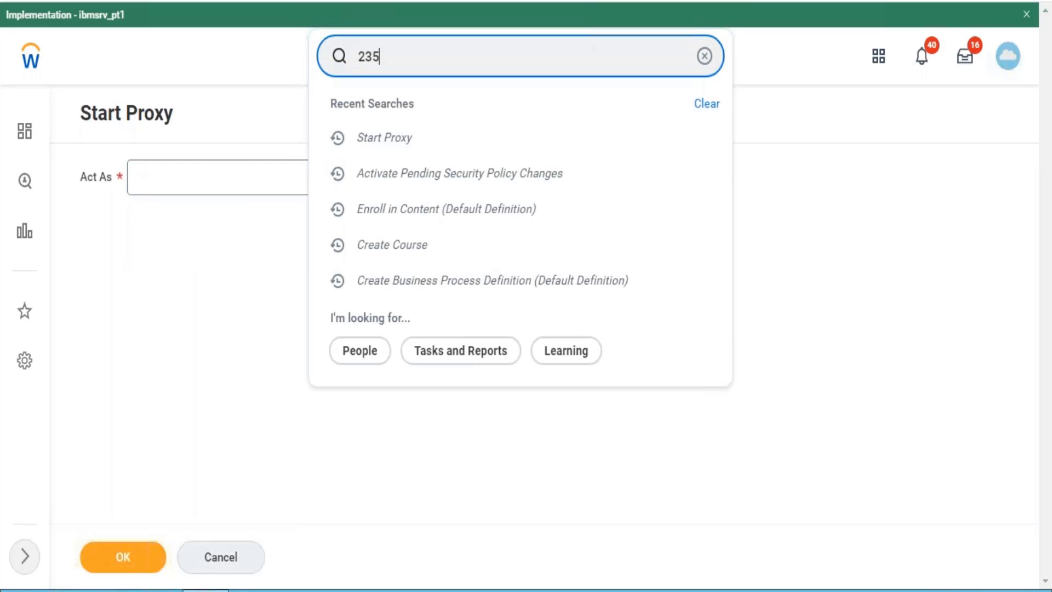
text(95)
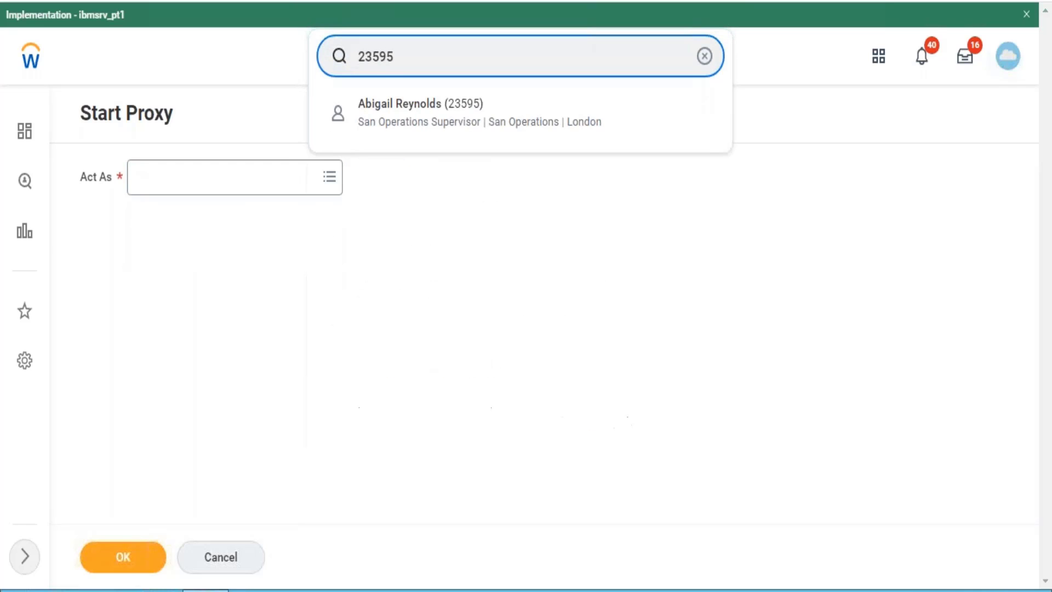
click(411, 112)
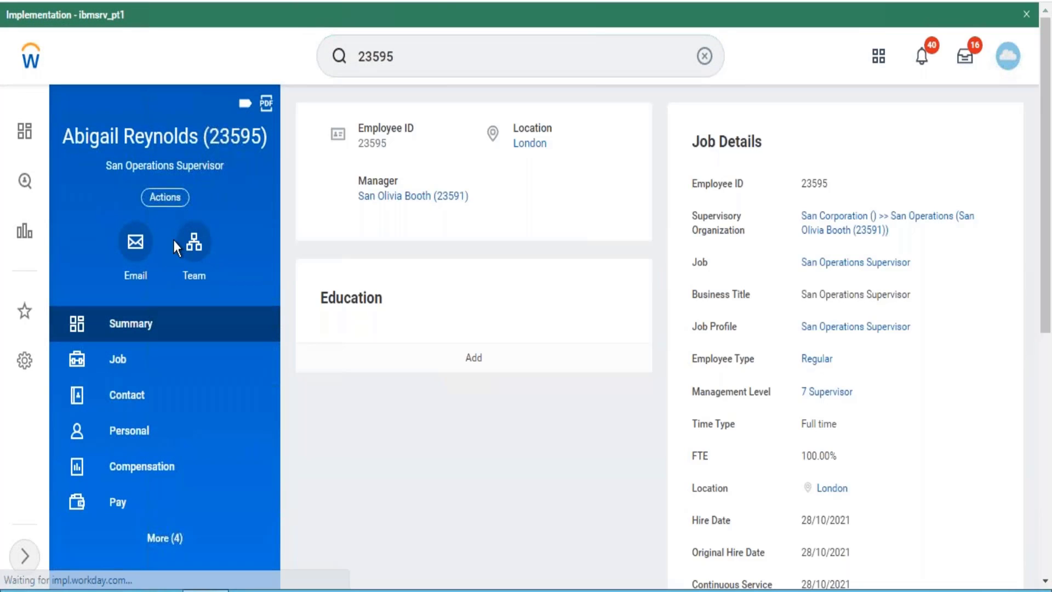
- Examine the related actions available for the open worker, down to the Security Profile and Additional Data categories
click(171, 198)
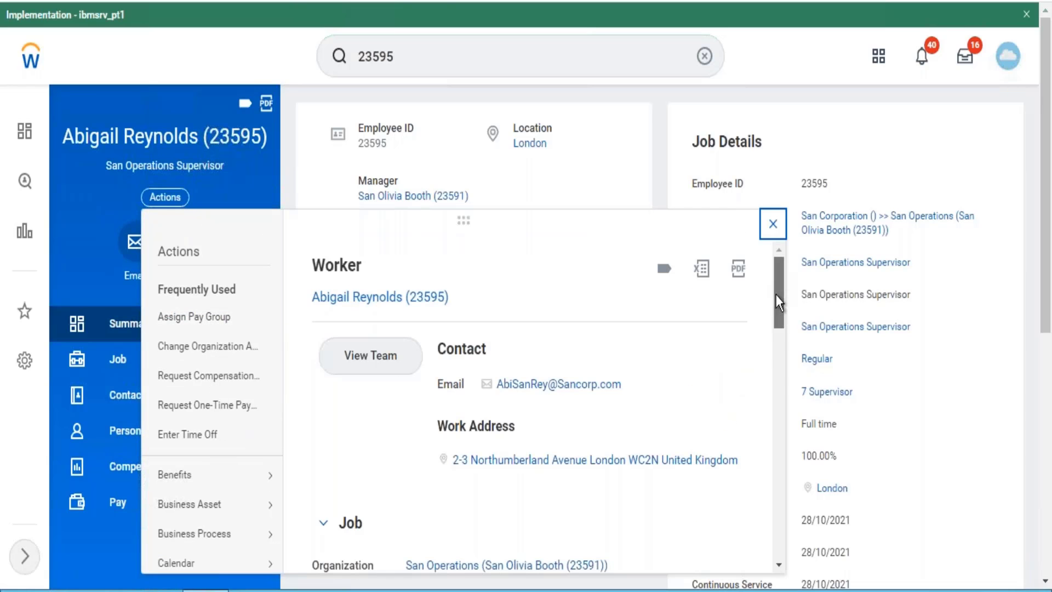
scroll(778, 389, down, 2)
drag(778, 389, 780, 428)
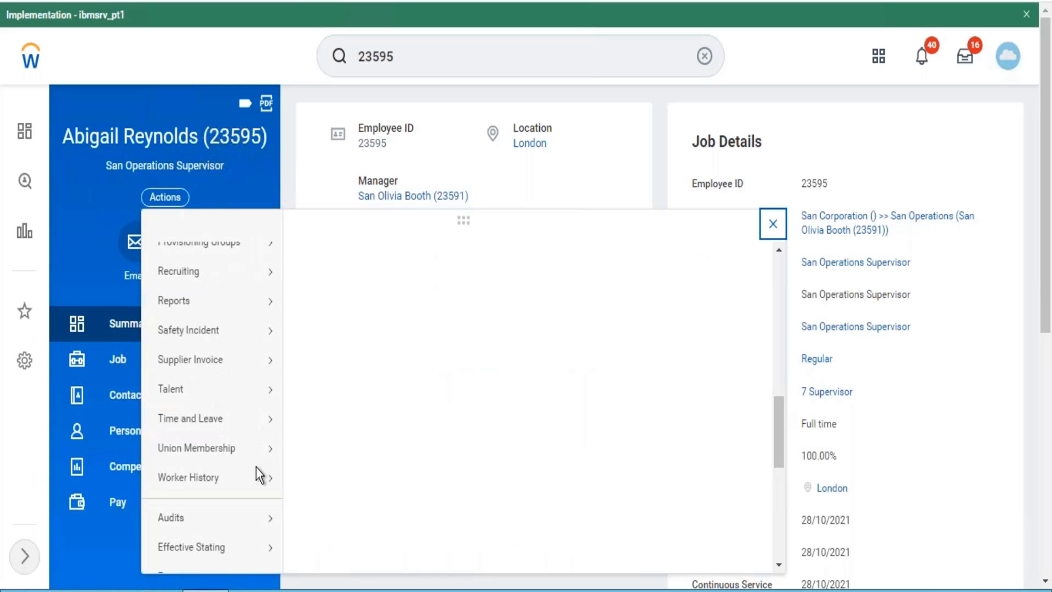
mouse_move(258, 475)
drag(780, 433, 780, 491)
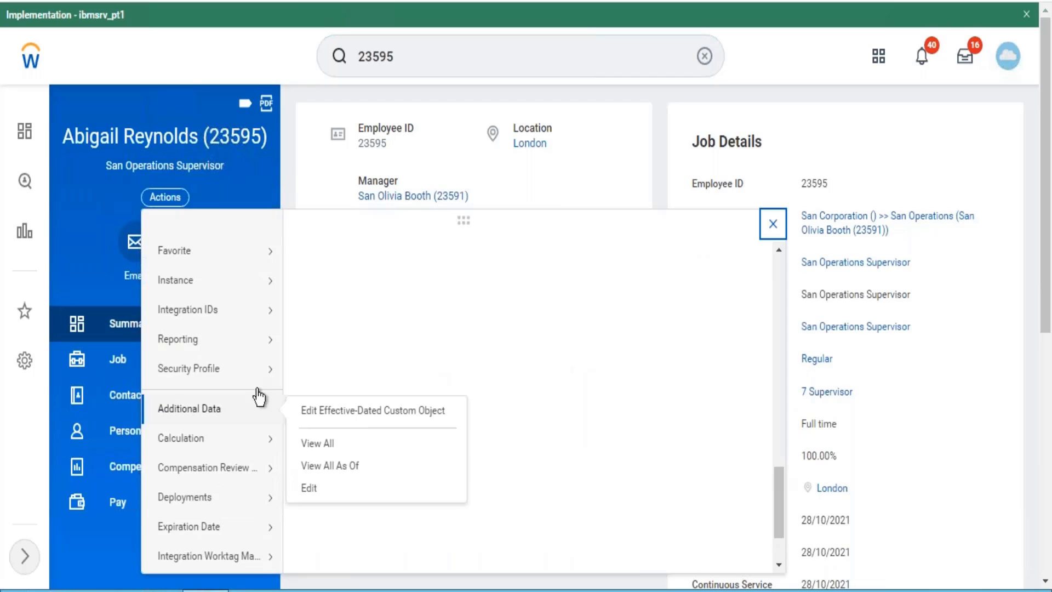
mouse_move(247, 383)
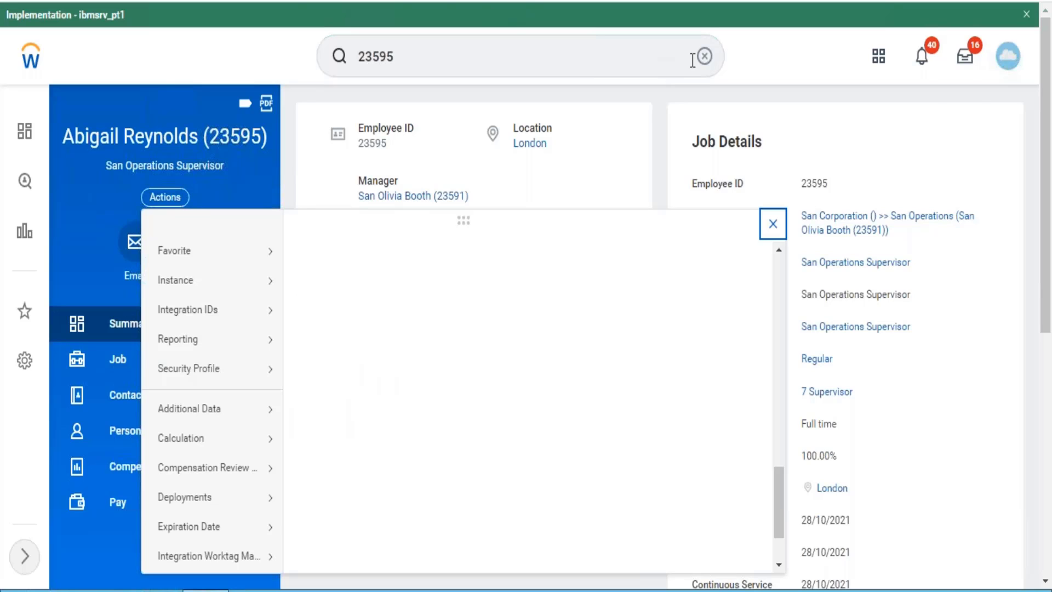
- View the signed-in user's own Workday account and review its assigned security groups
click(1010, 58)
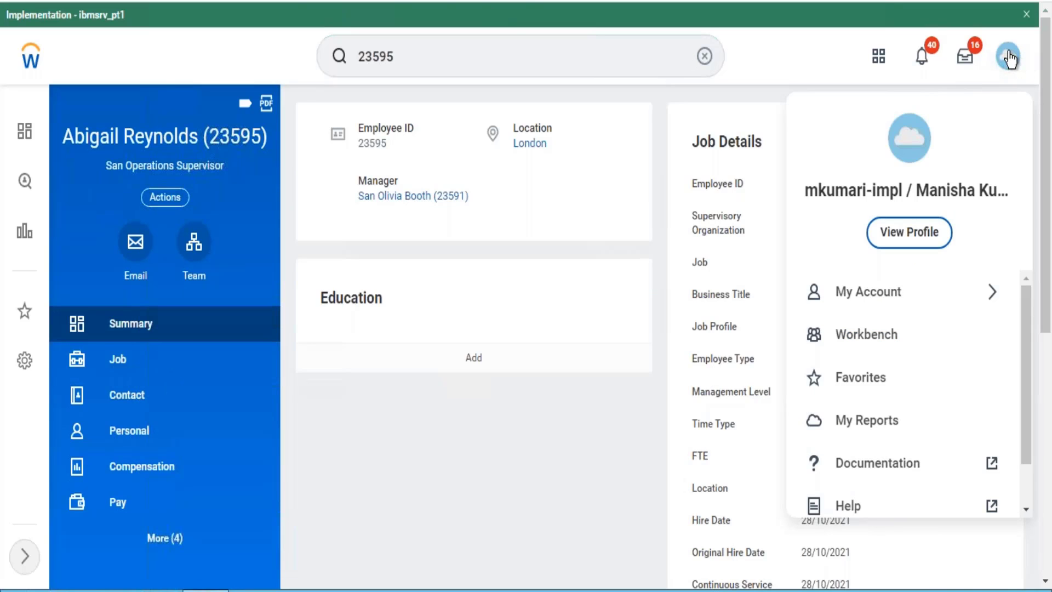
click(902, 234)
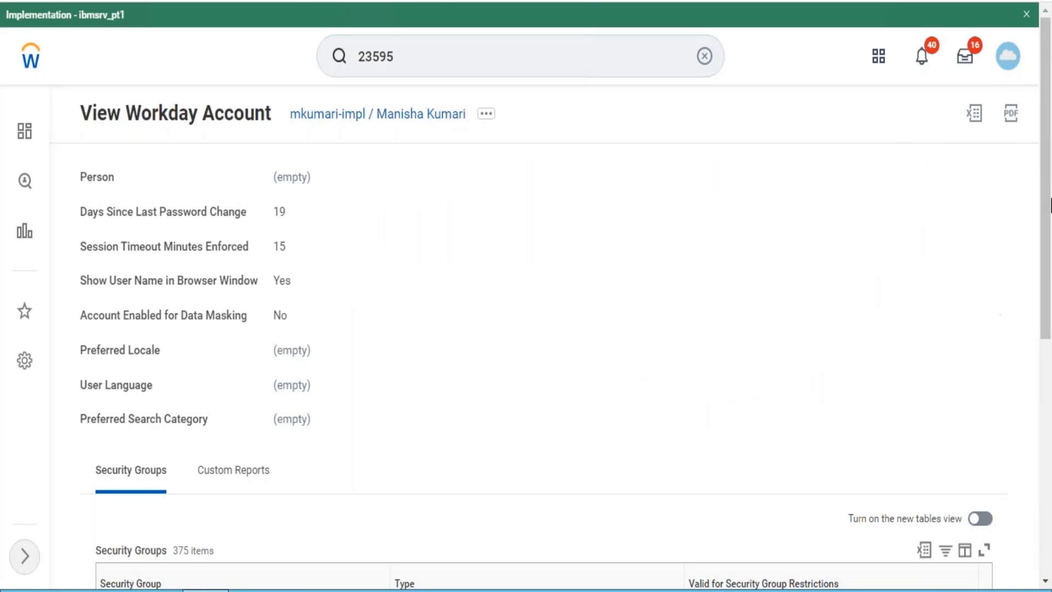
drag(1049, 205, 1049, 493)
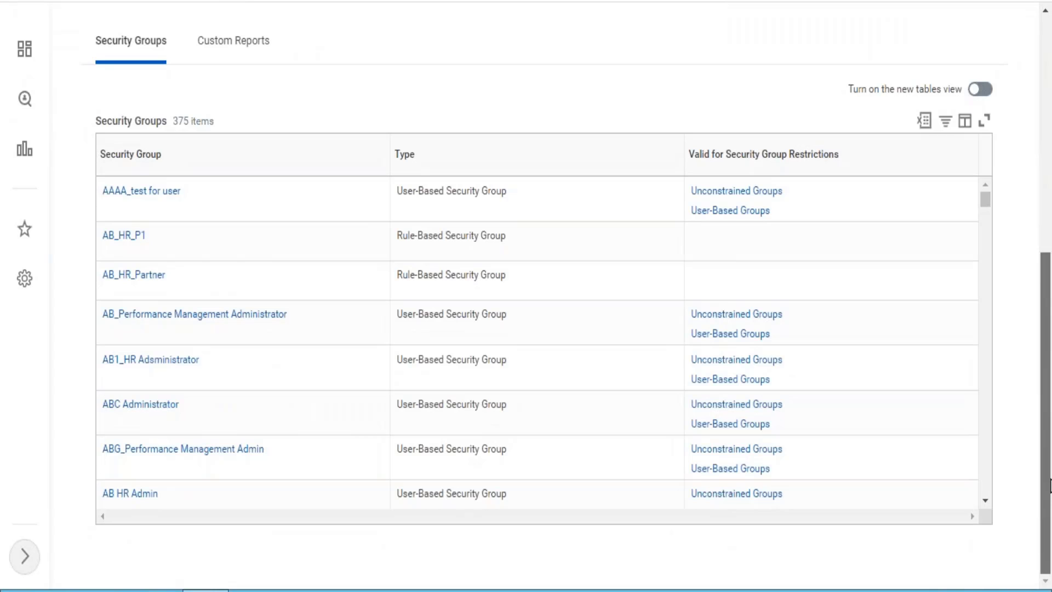
scroll(1049, 386, up, 3)
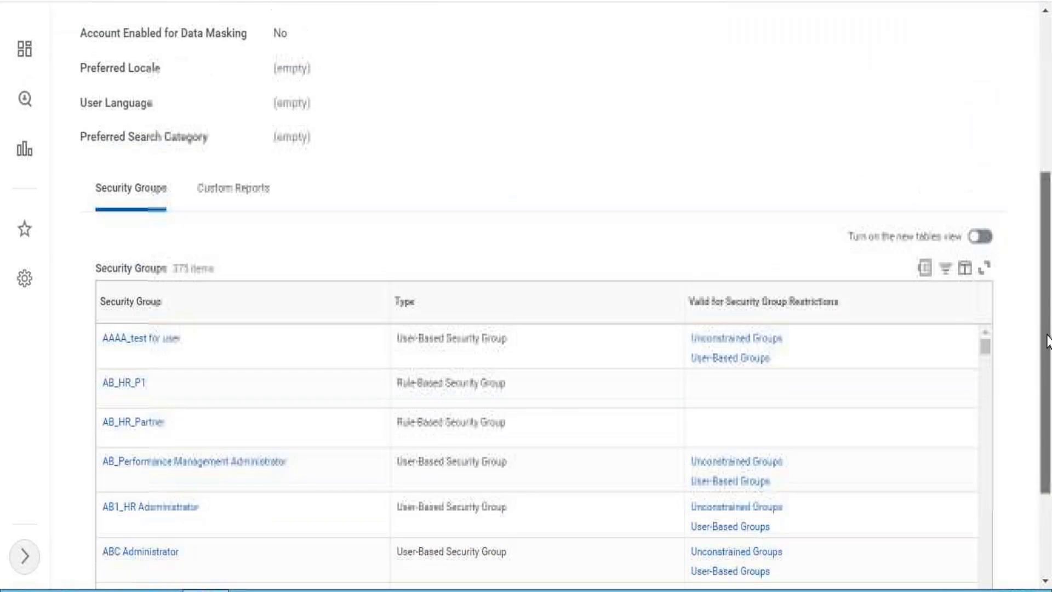
drag(1048, 340, 1046, 159)
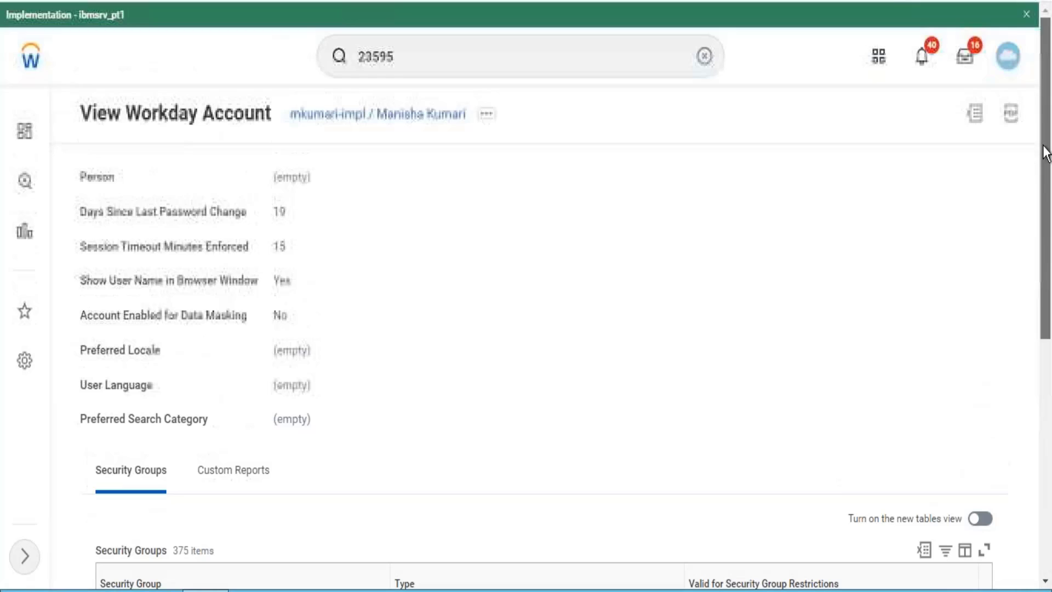
click(1008, 55)
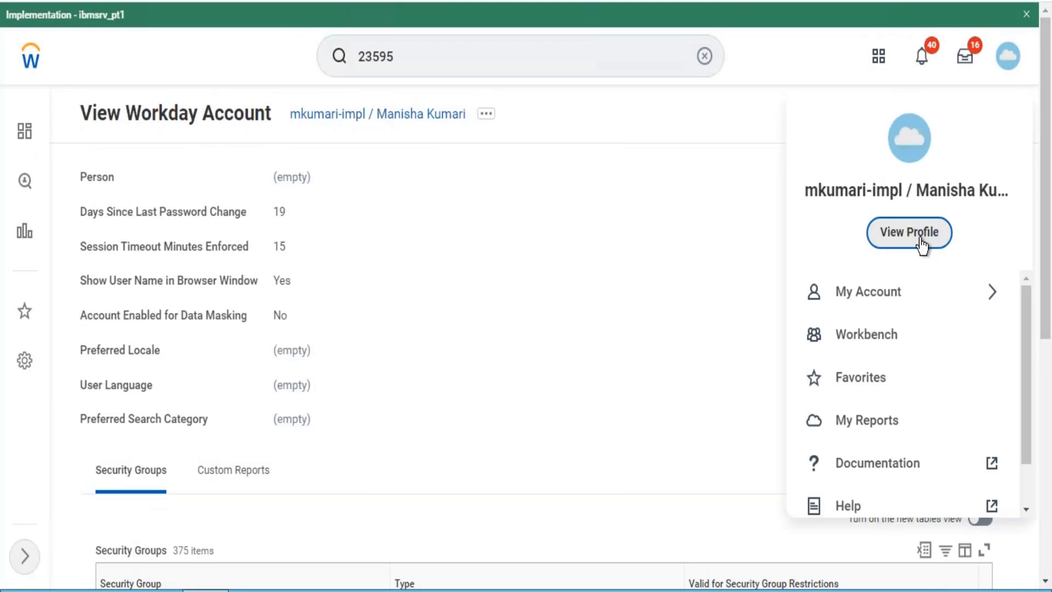
click(628, 260)
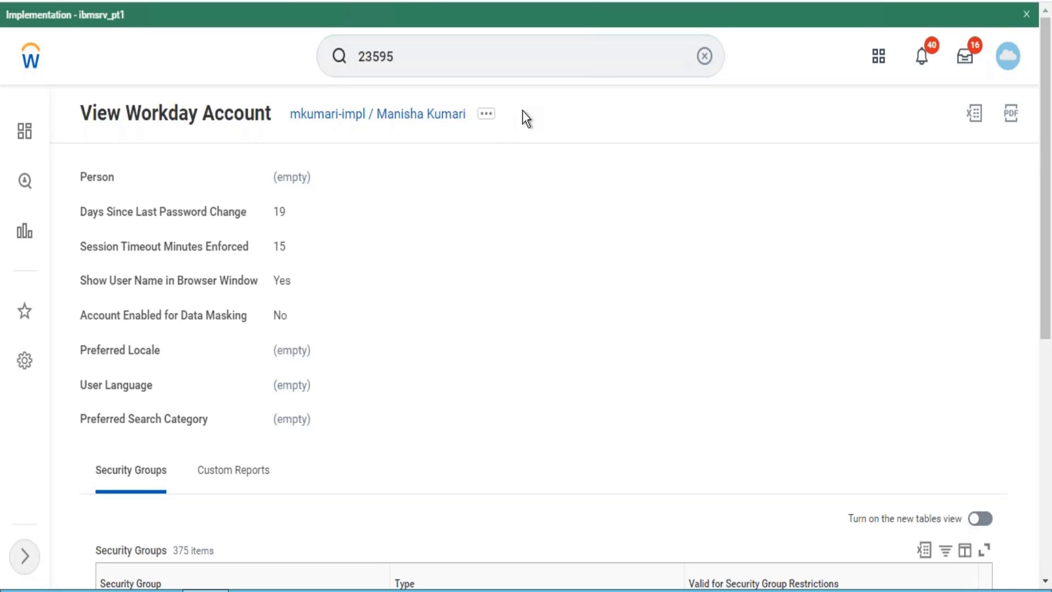
scroll(1044, 378, down, 8)
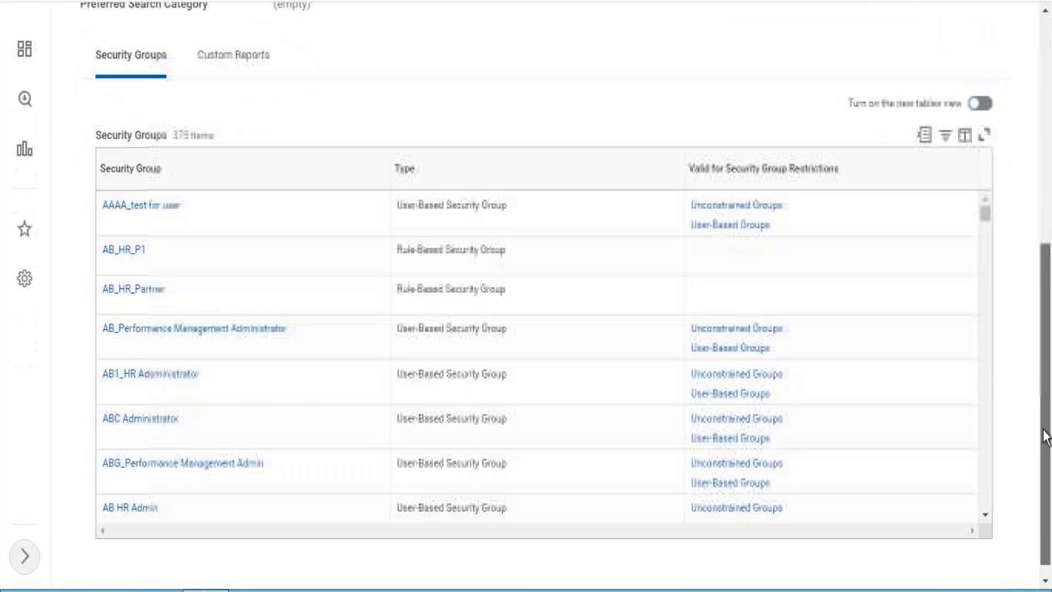
scroll(1044, 399, up, 6)
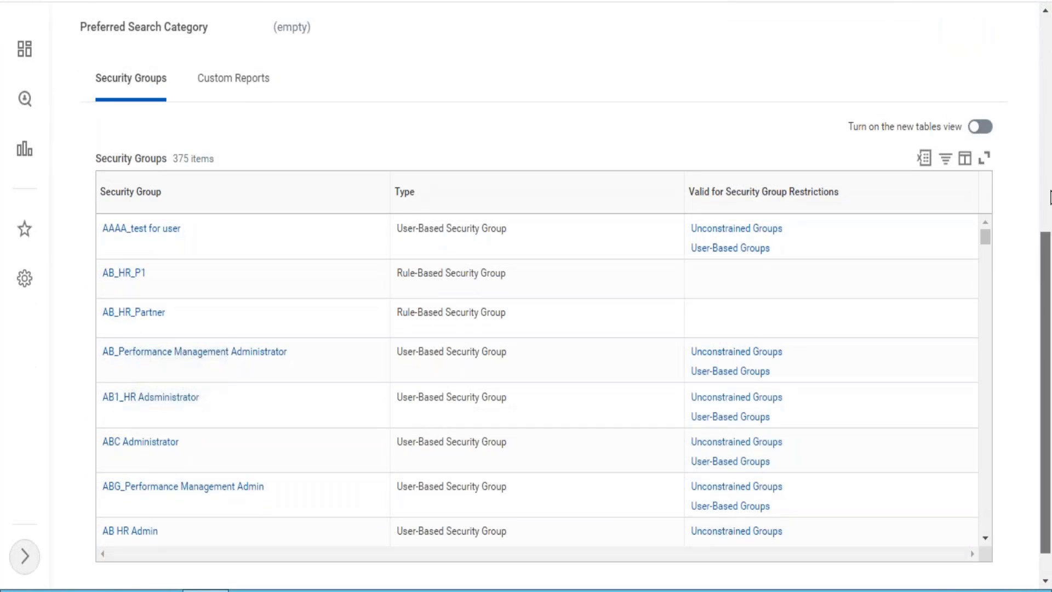
scroll(1049, 48, up, 3)
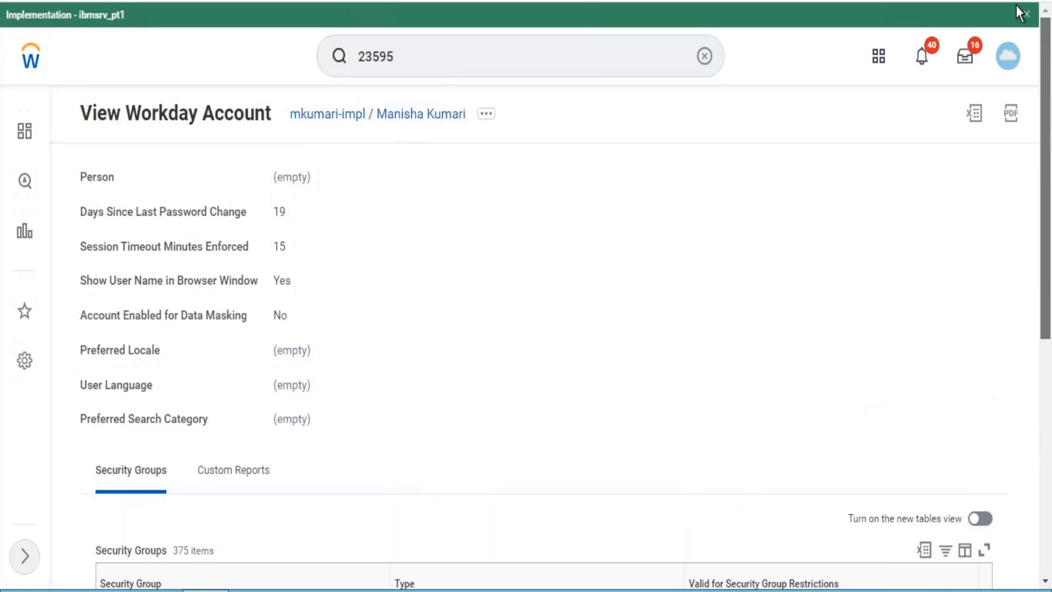
- Open the Assign User-Based Groups task from the account's Security Profile actions
click(486, 116)
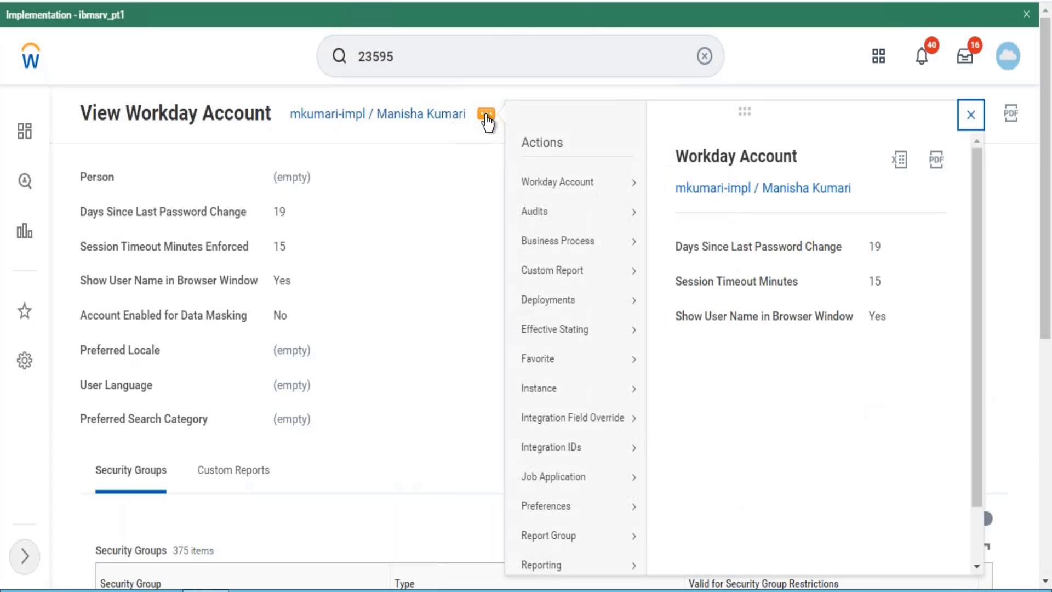
mouse_move(576, 183)
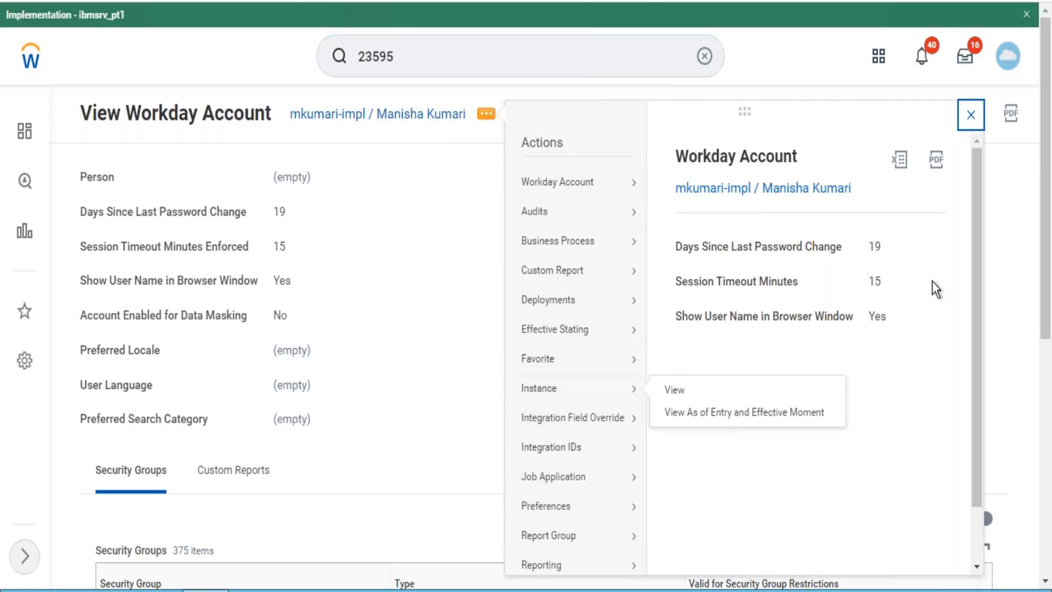
drag(981, 230, 972, 369)
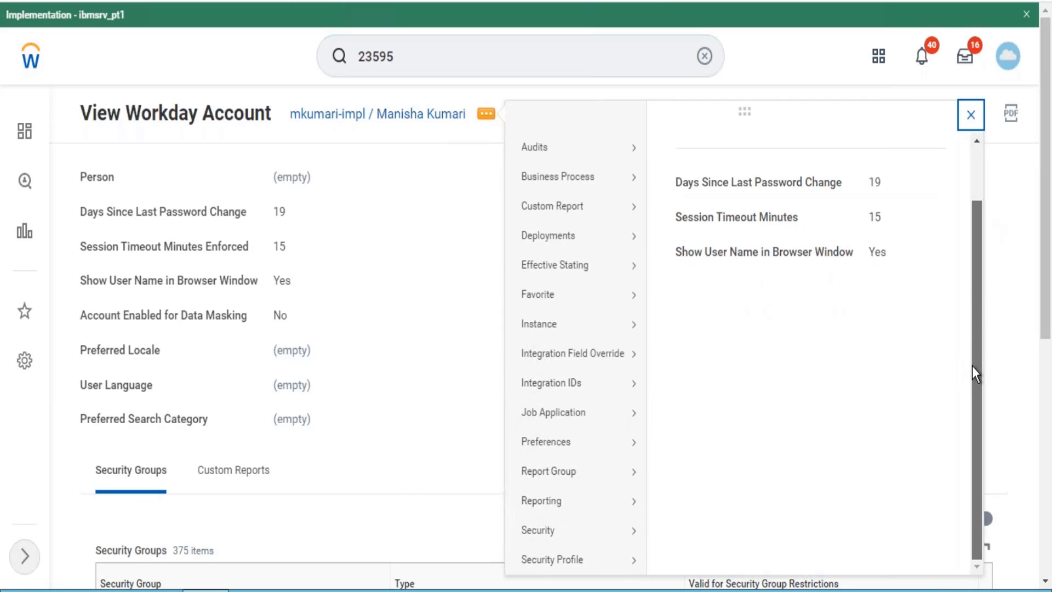
mouse_move(616, 534)
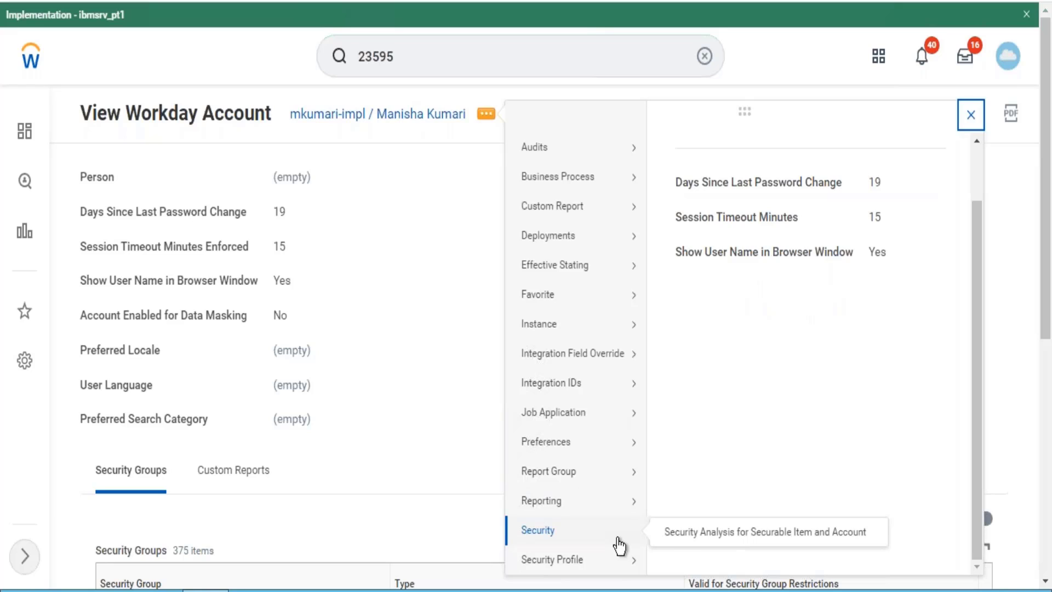
mouse_move(610, 558)
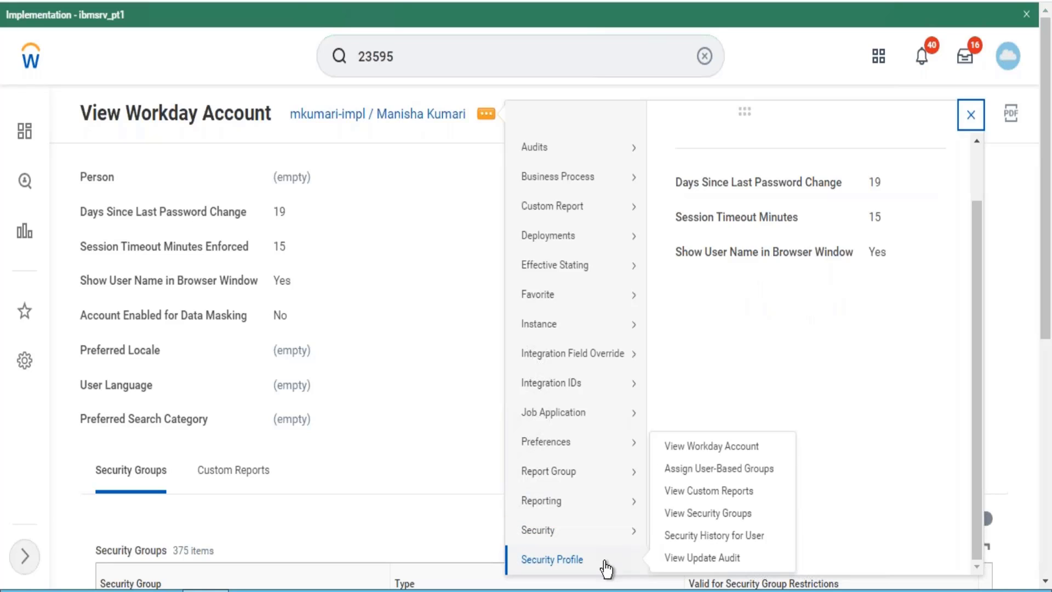
click(715, 470)
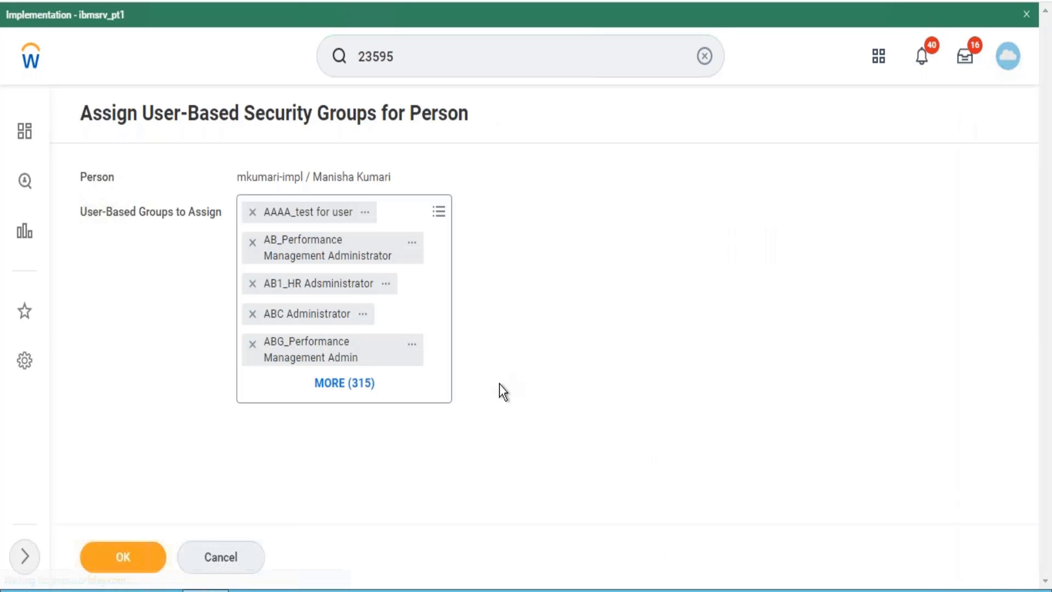
- Search the user-based groups to assign for "HR admin"
click(438, 209)
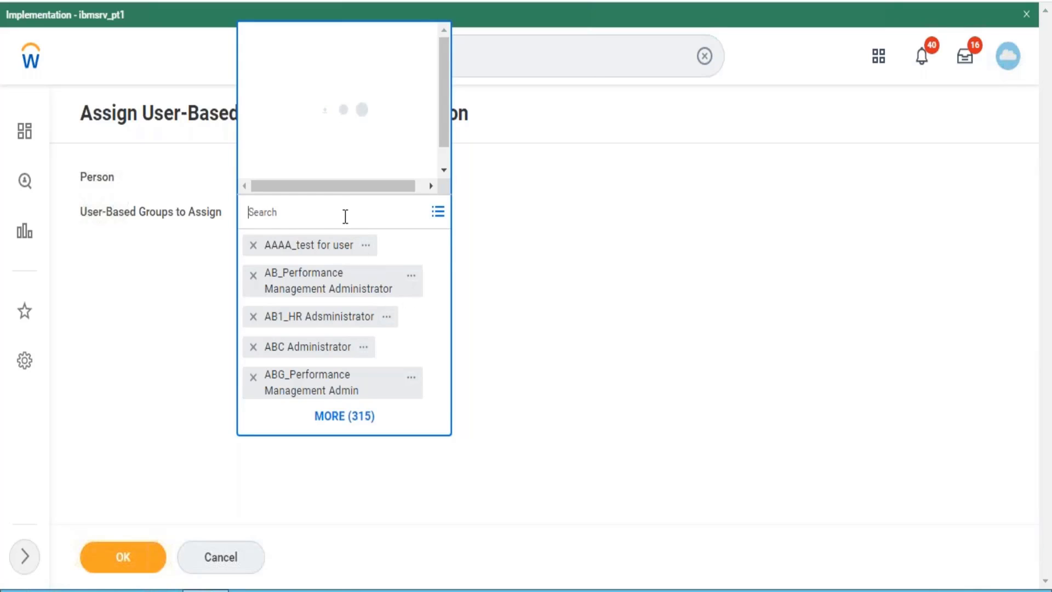
text(H)
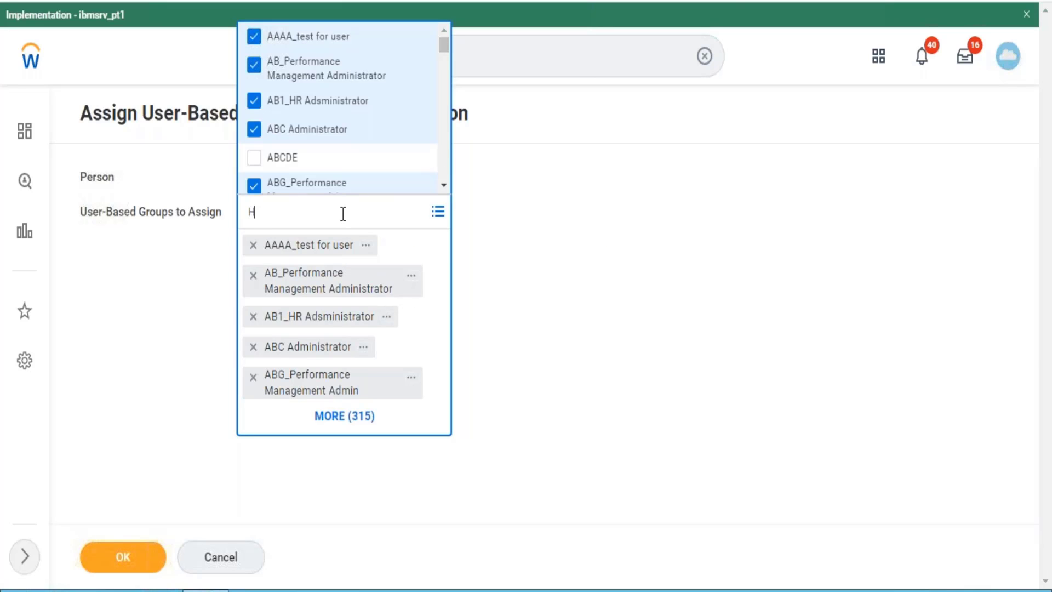
text(R admin)
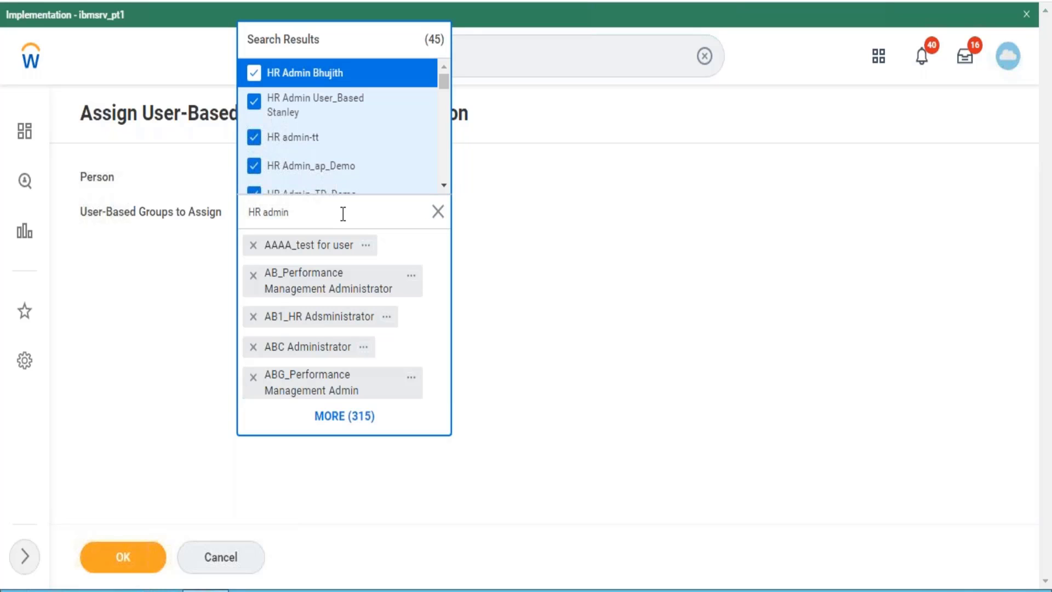
- Replace the group search with "Security admin" to check the Security Administrator group
click(421, 213)
text(S)
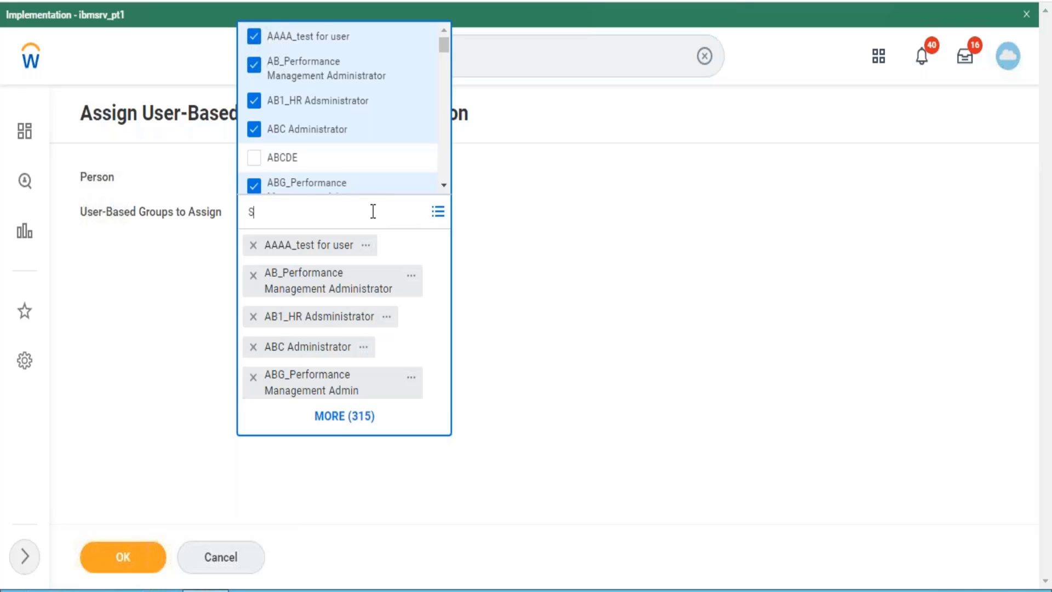
text(ecurity admin)
key(Return)
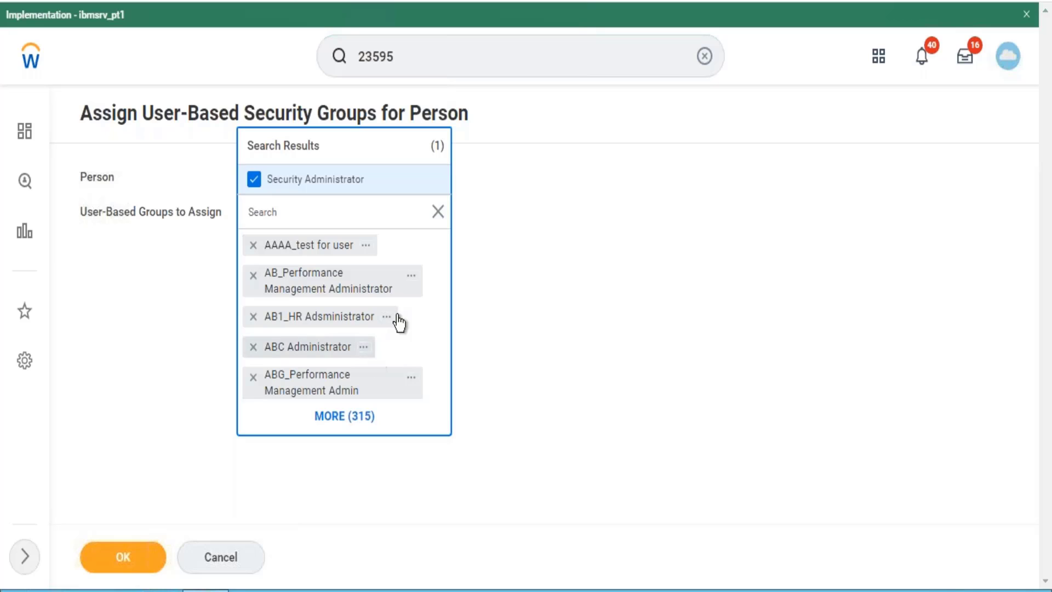
- Close the group list and submit the user-based security group assignment for the account
click(238, 462)
click(133, 564)
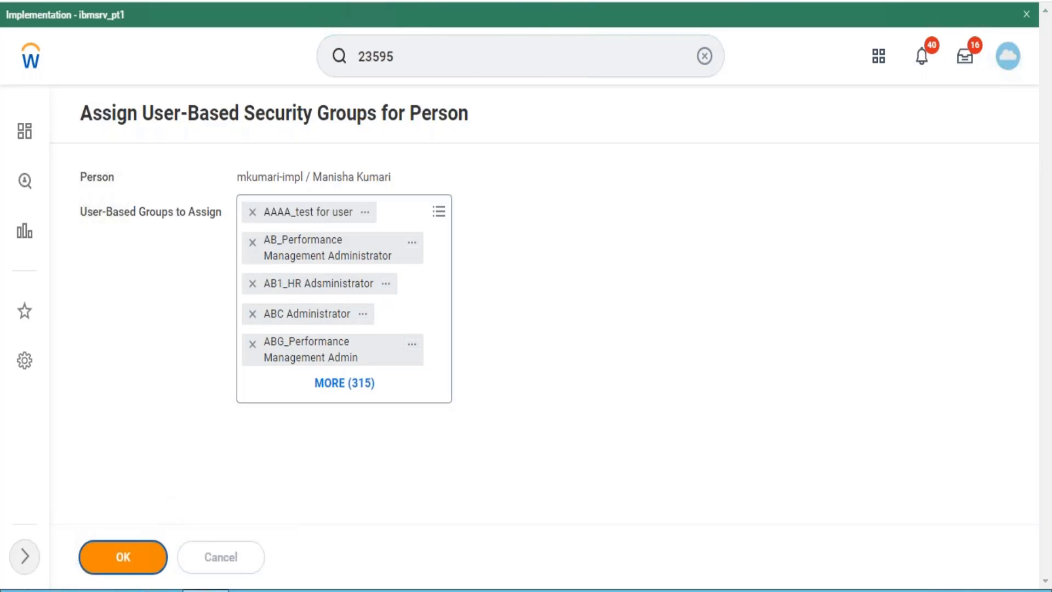
click(136, 564)
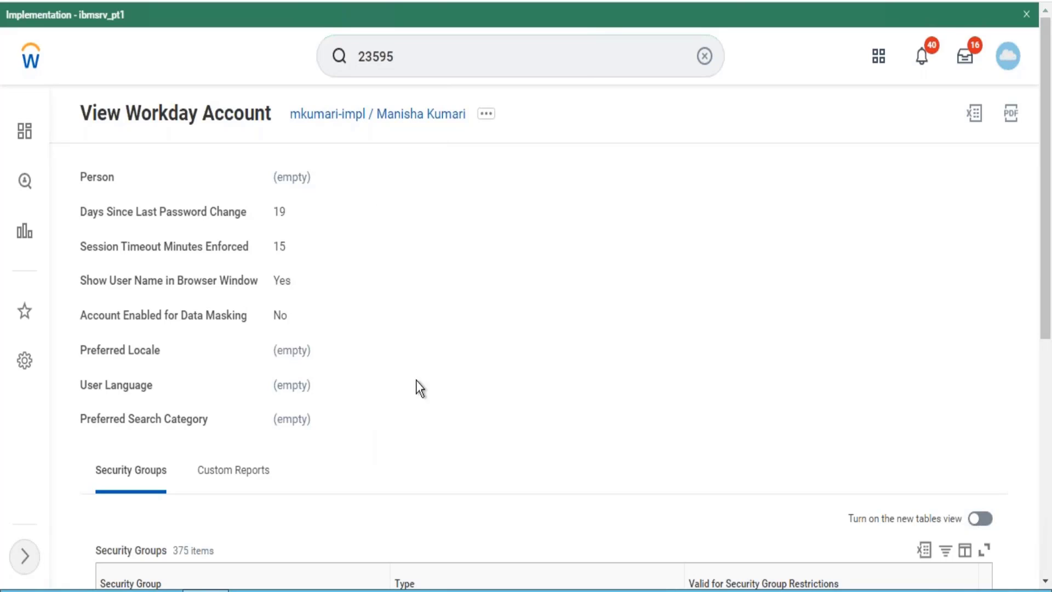
- Search for the worker by employee ID again, examine the worker's Security Profile actions, and clear the search
click(479, 36)
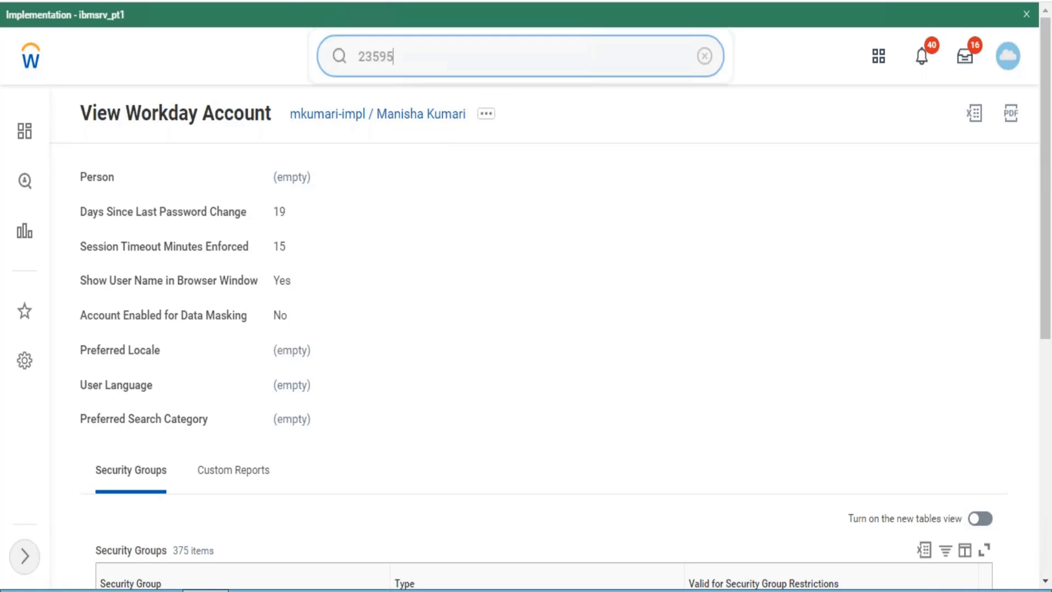
key(Return)
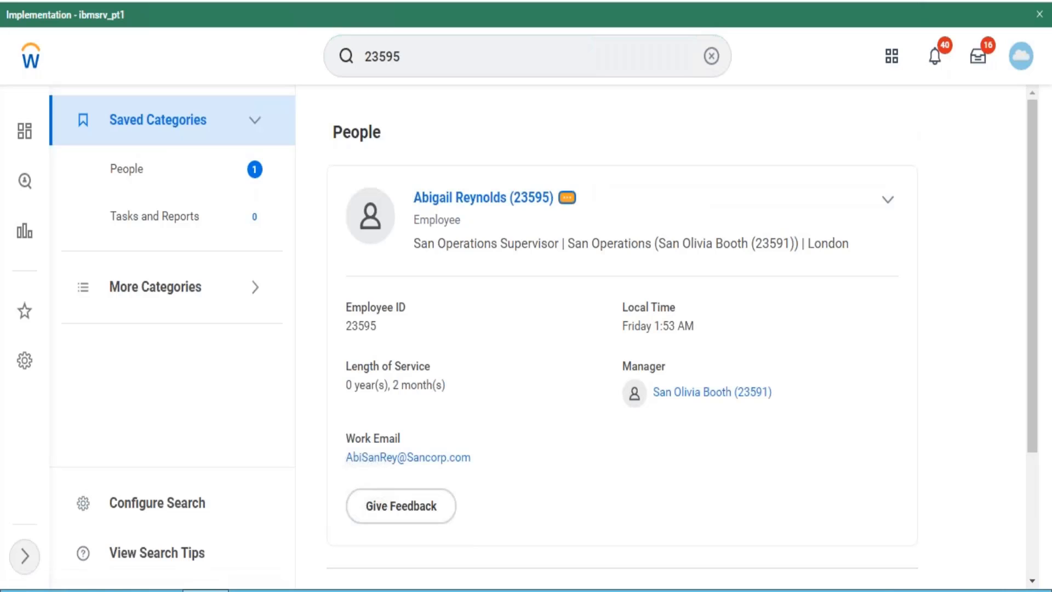
click(567, 198)
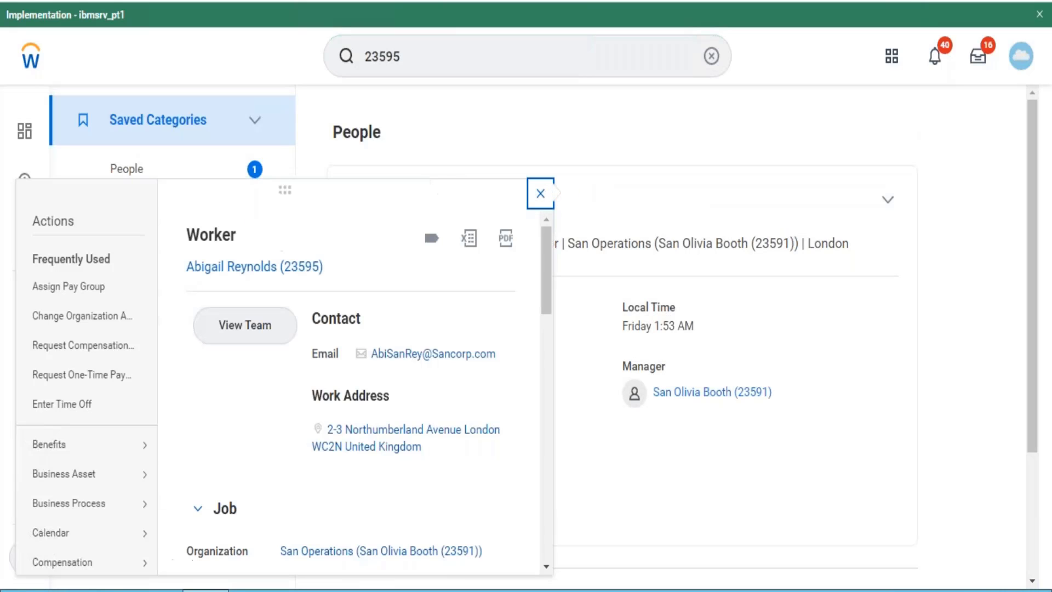
drag(548, 273, 533, 524)
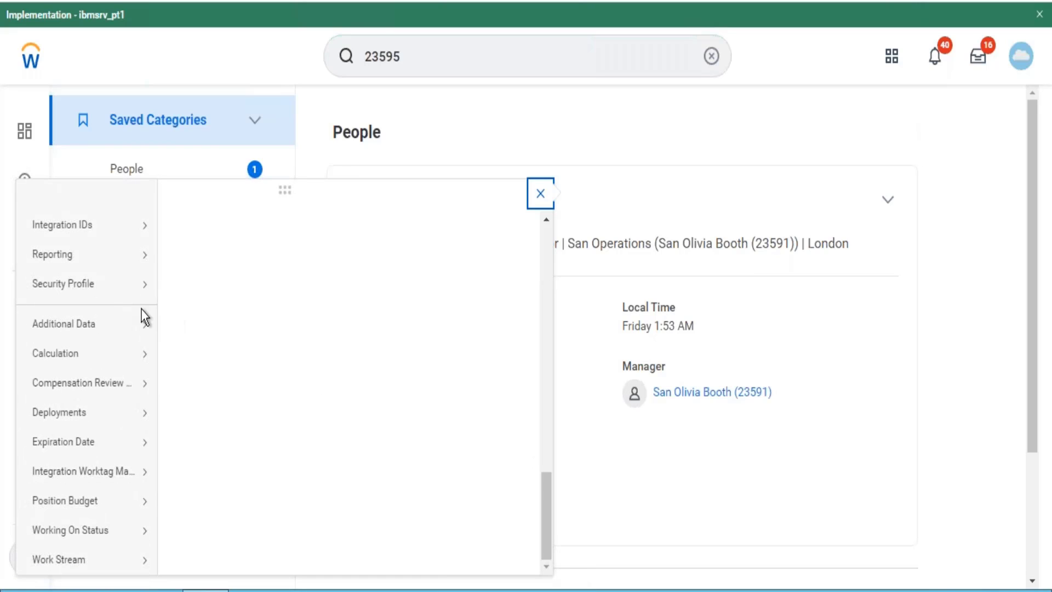
mouse_move(99, 288)
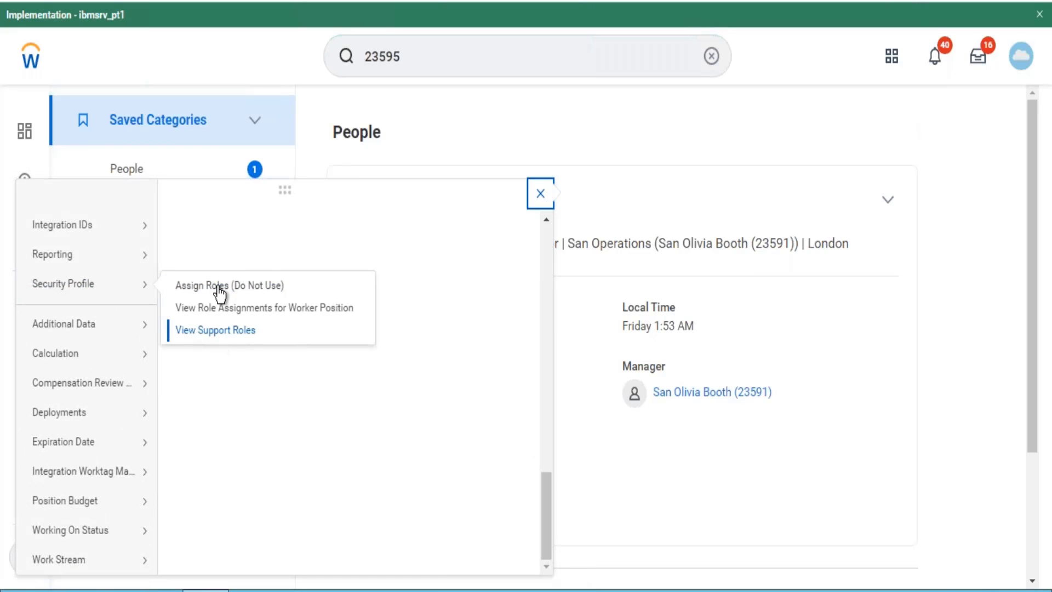
click(713, 66)
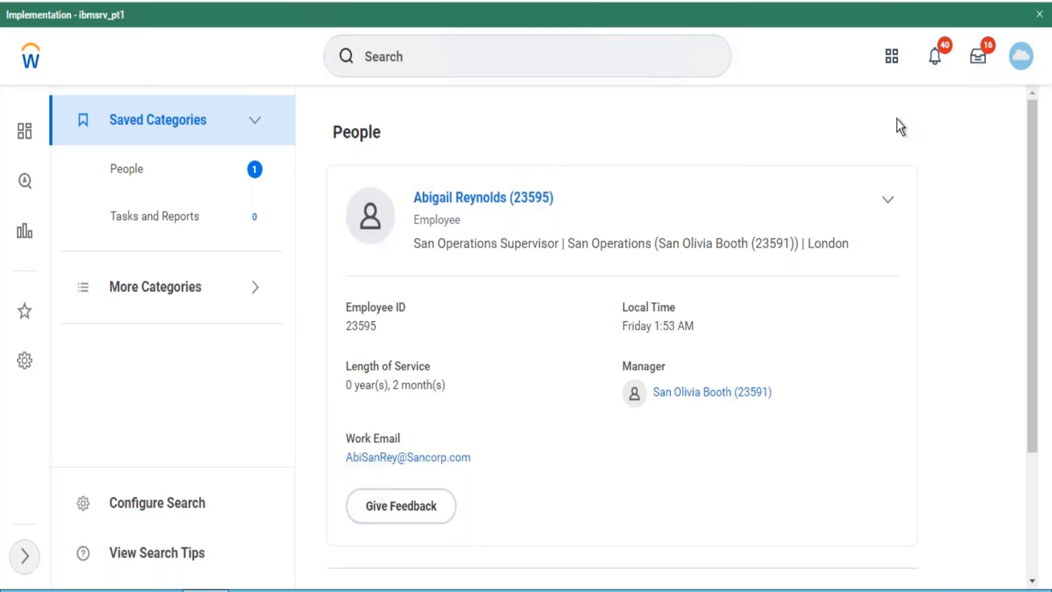
click(1022, 64)
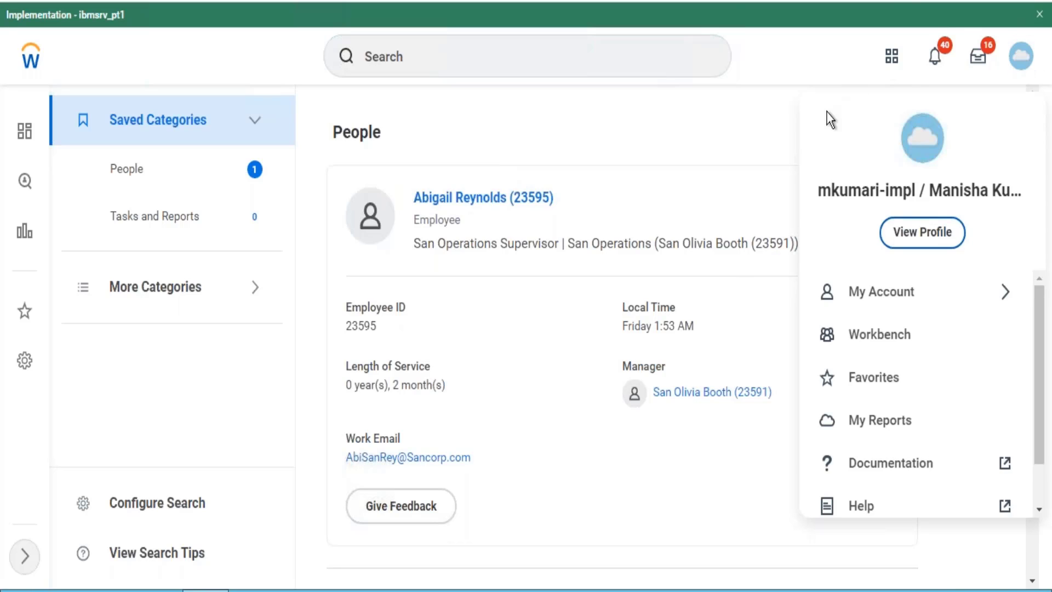
click(839, 81)
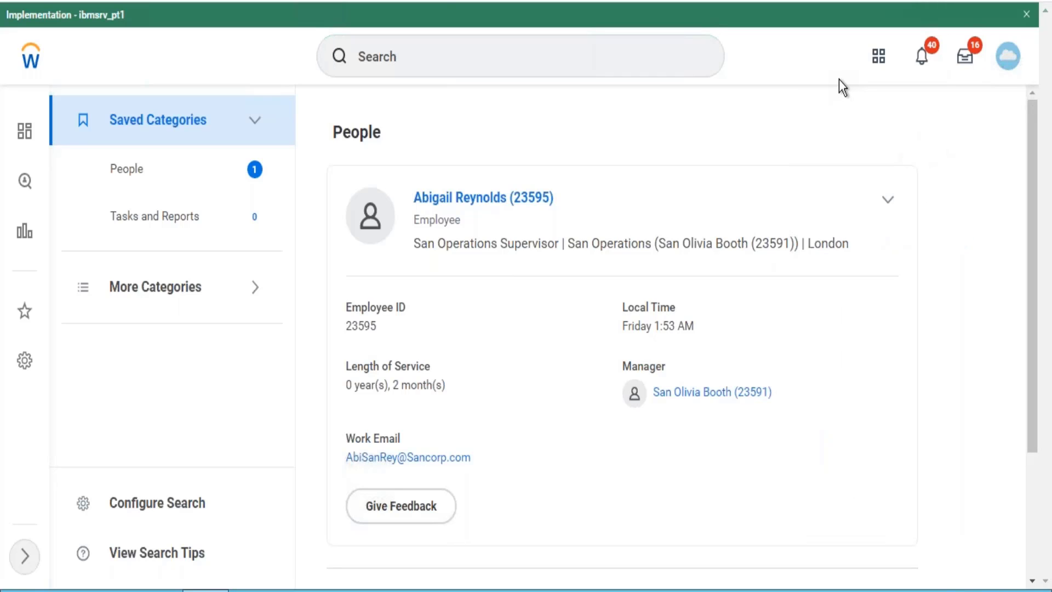
- Search for "bp:enroll in co" and open the Enroll in Content (Default Definition) business process definition
click(481, 64)
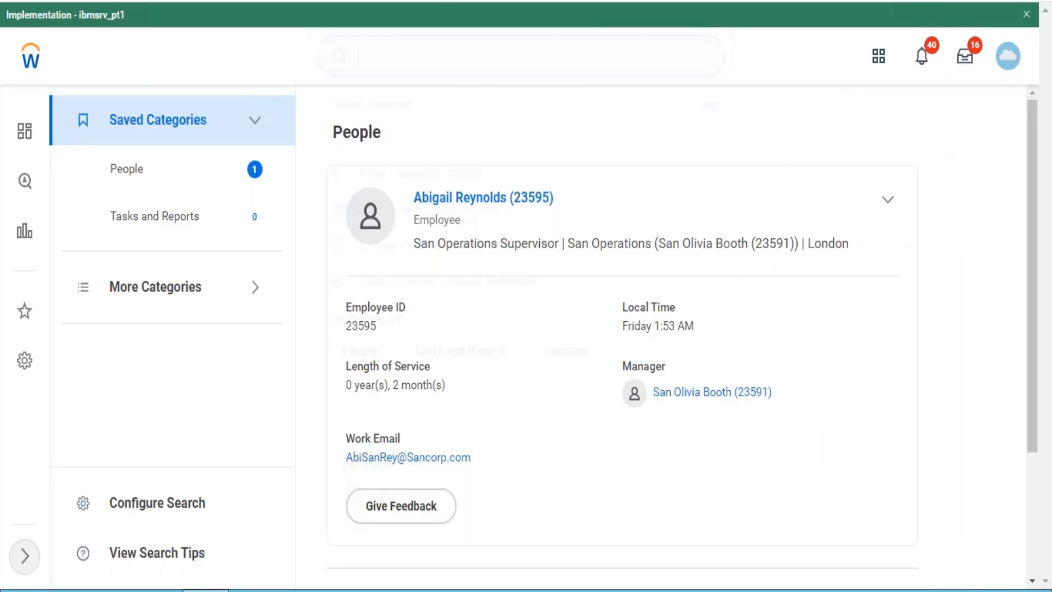
text(enro)
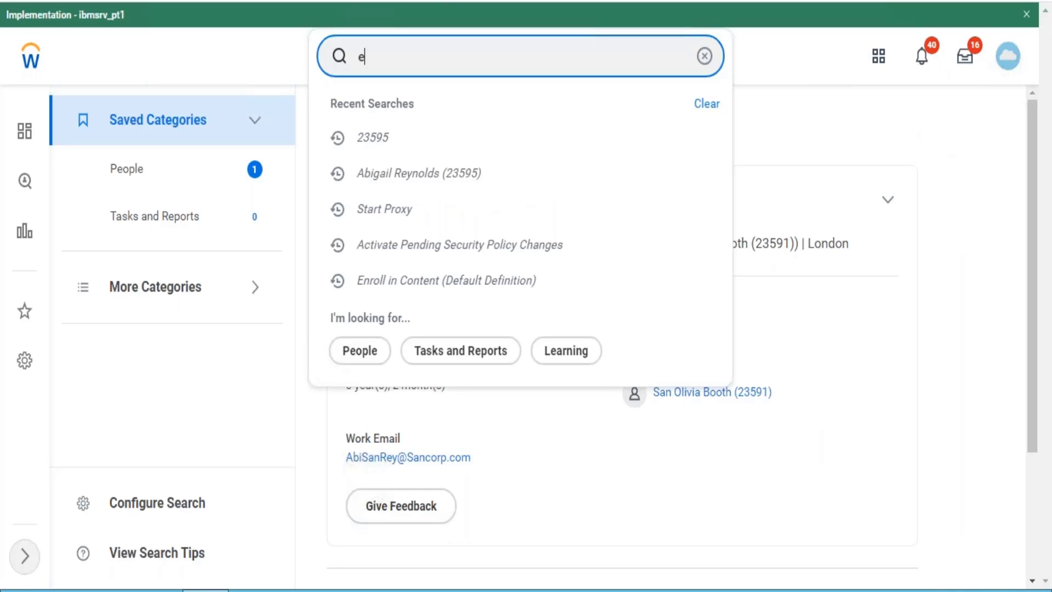
key(BackSpace)
key(BackSpace)
key(BackSpace)
key(BackSpace)
key(BackSpace)
text(bp:enrol)
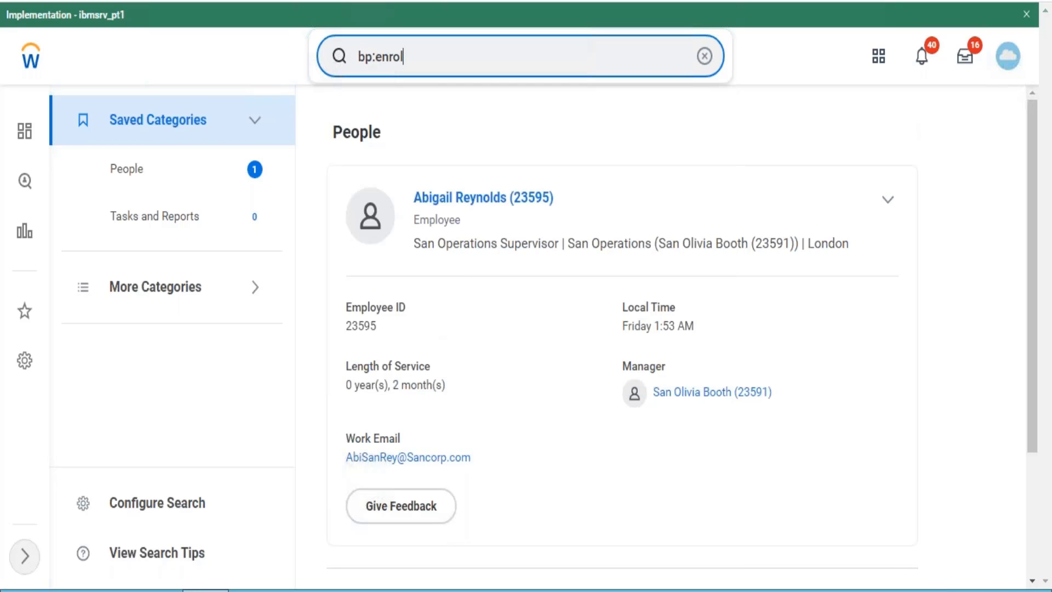
text(l in co)
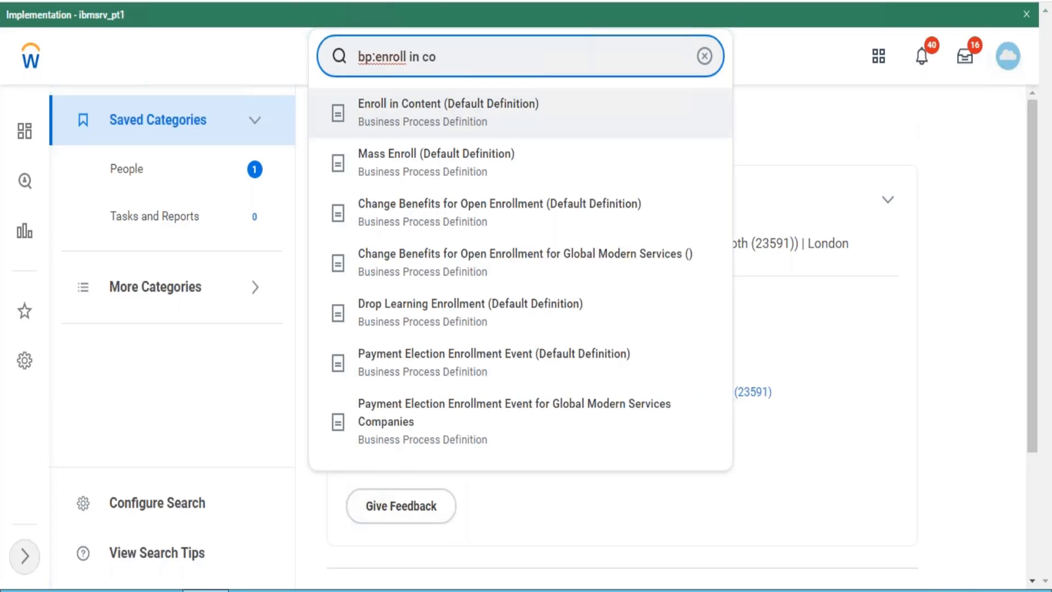
click(465, 107)
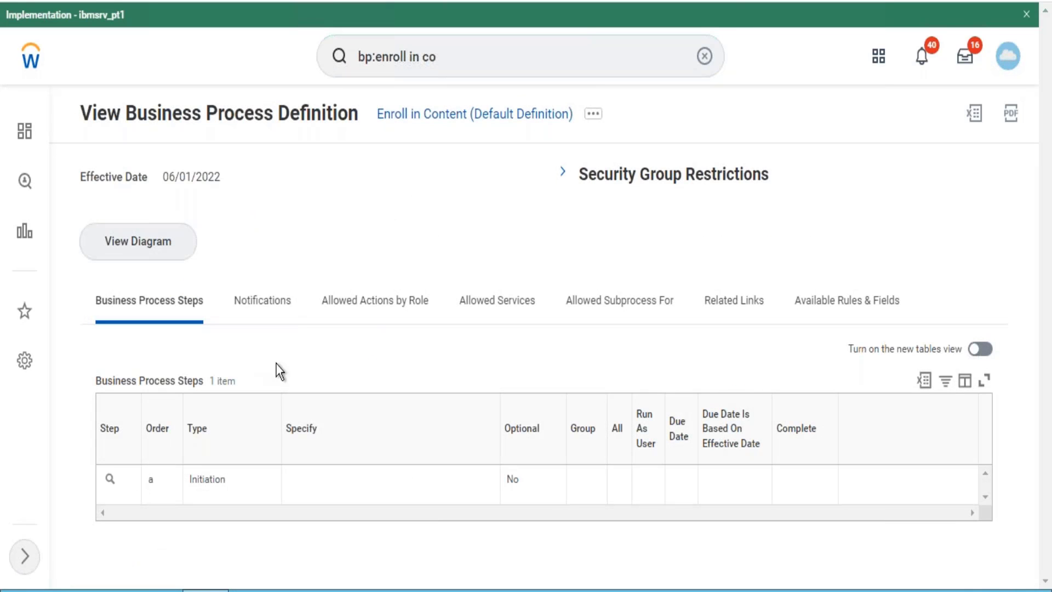
- View the Enroll in Content business process security policy, examine which security groups can start the process, and clear the search
click(591, 124)
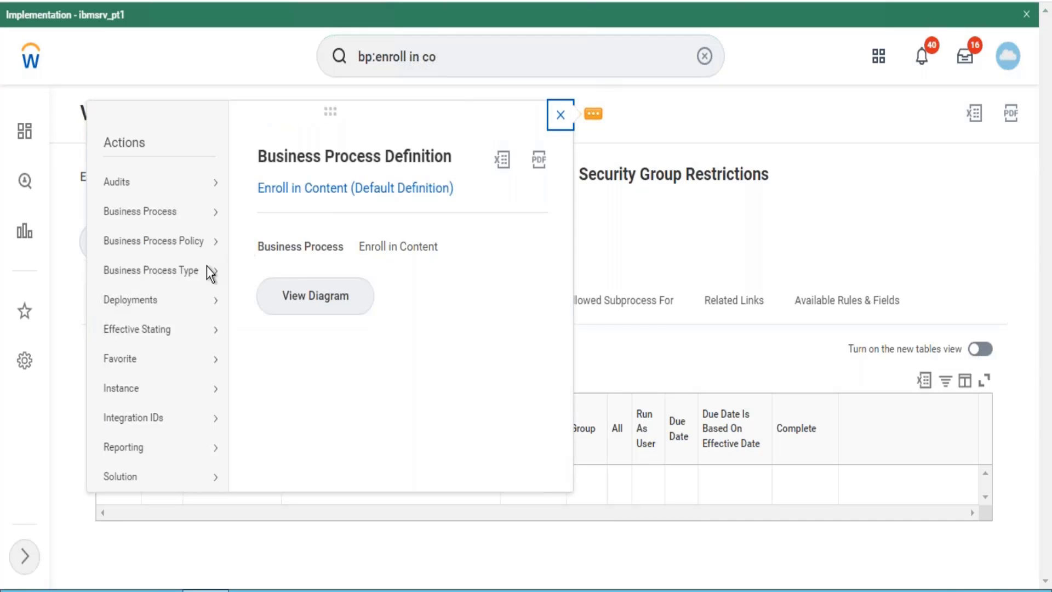
mouse_move(189, 256)
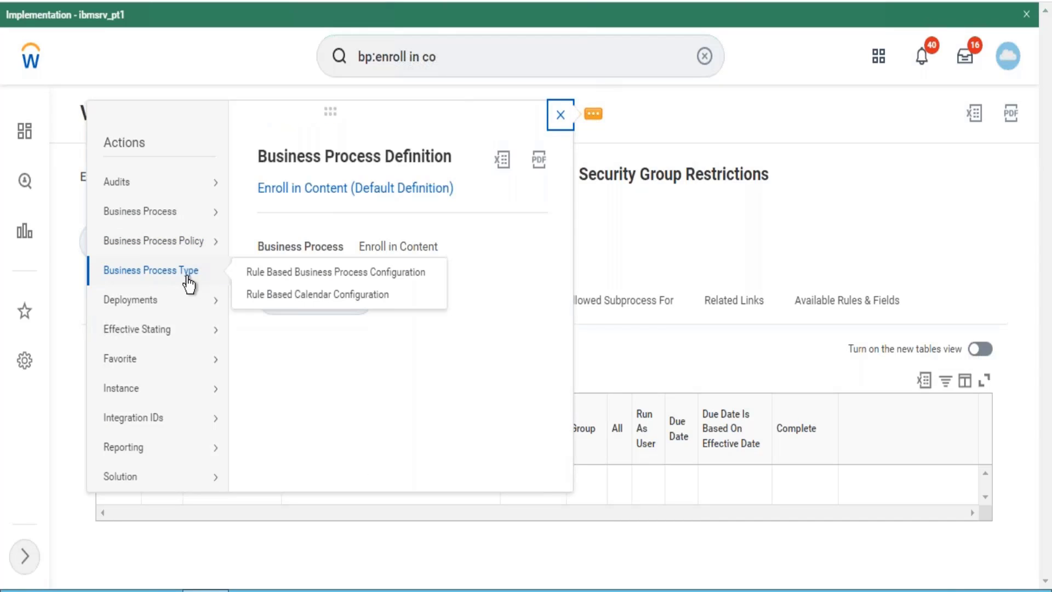
mouse_move(182, 219)
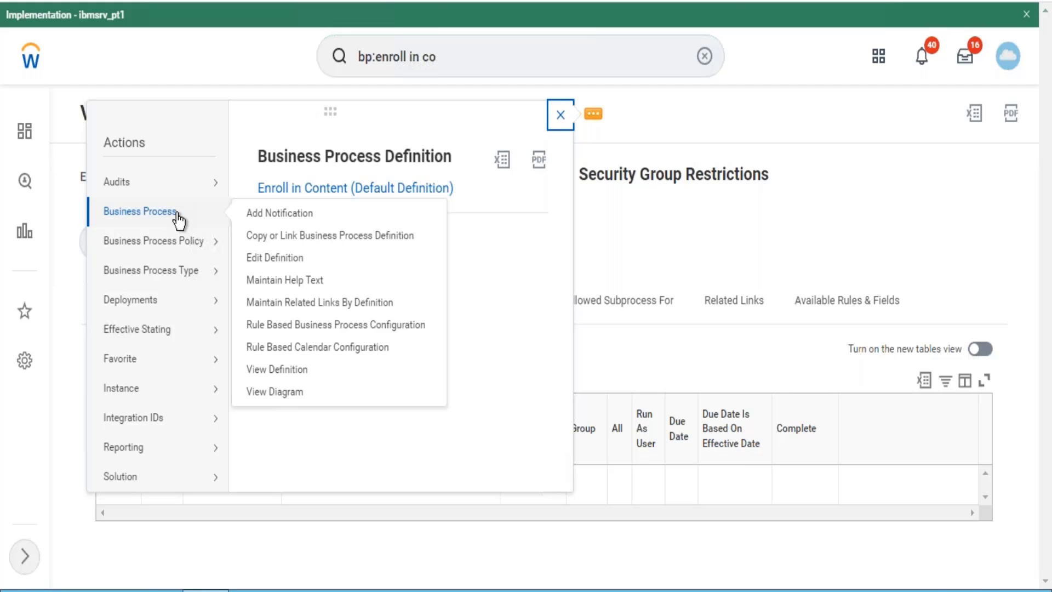
mouse_move(148, 244)
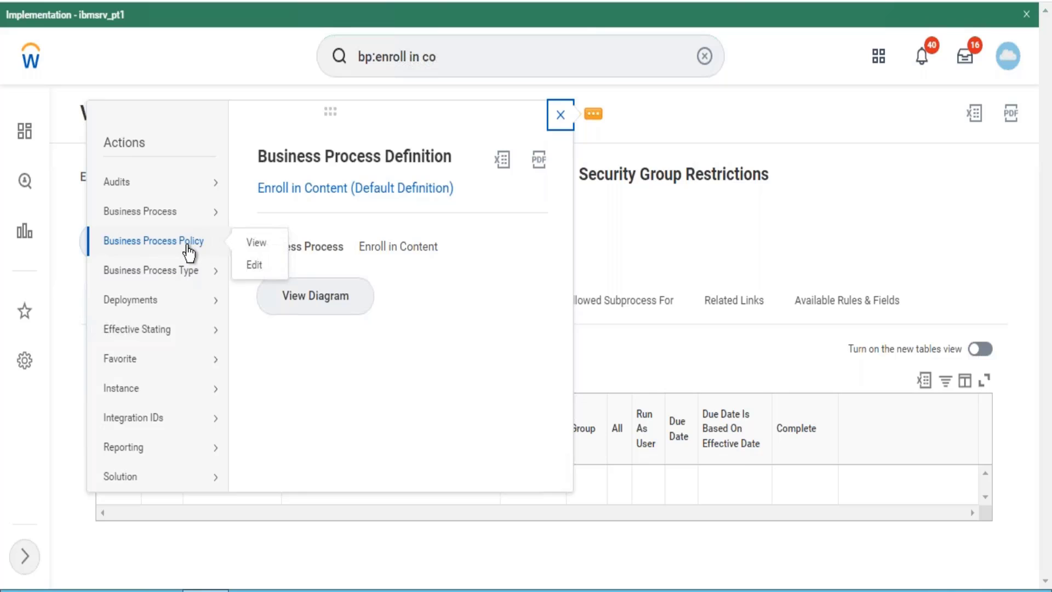
click(253, 246)
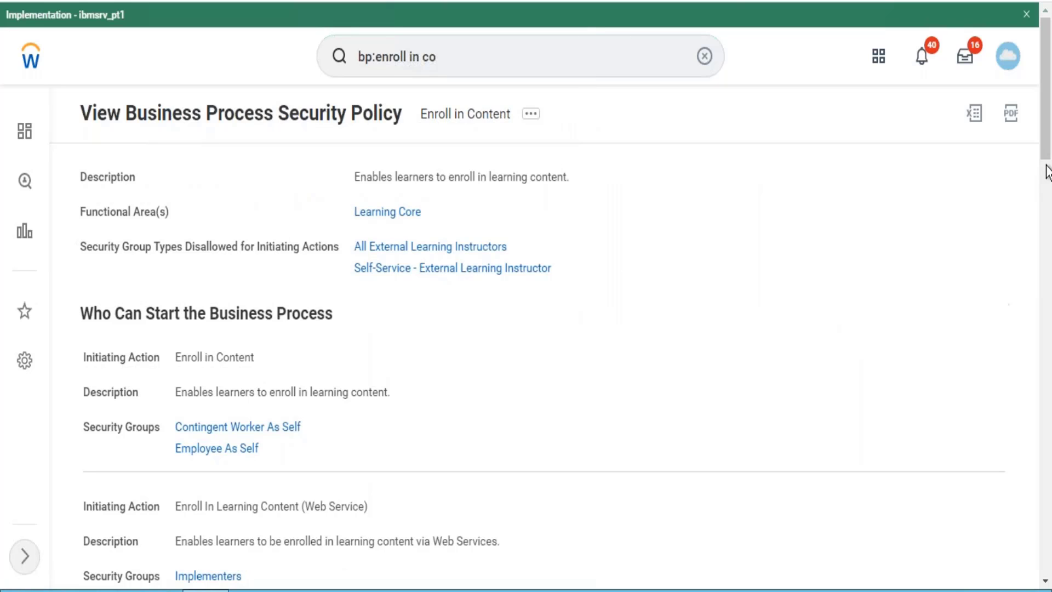
scroll(1048, 353, down, 3)
scroll(1047, 353, down, 8)
scroll(1048, 353, up, 12)
click(704, 56)
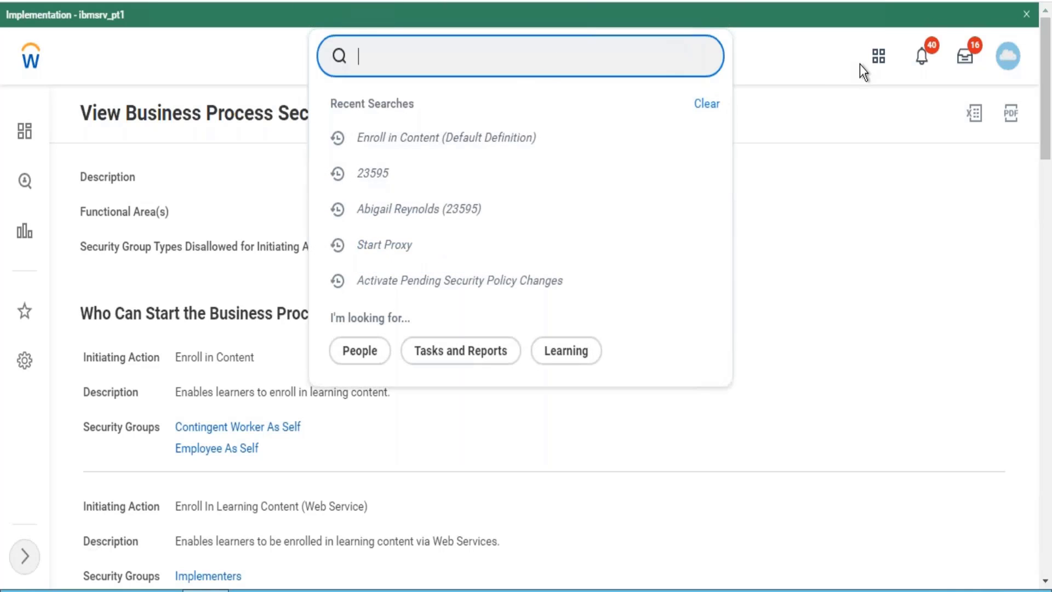
- Open the Learning app and browse the learning catalog from its Discover page
click(878, 56)
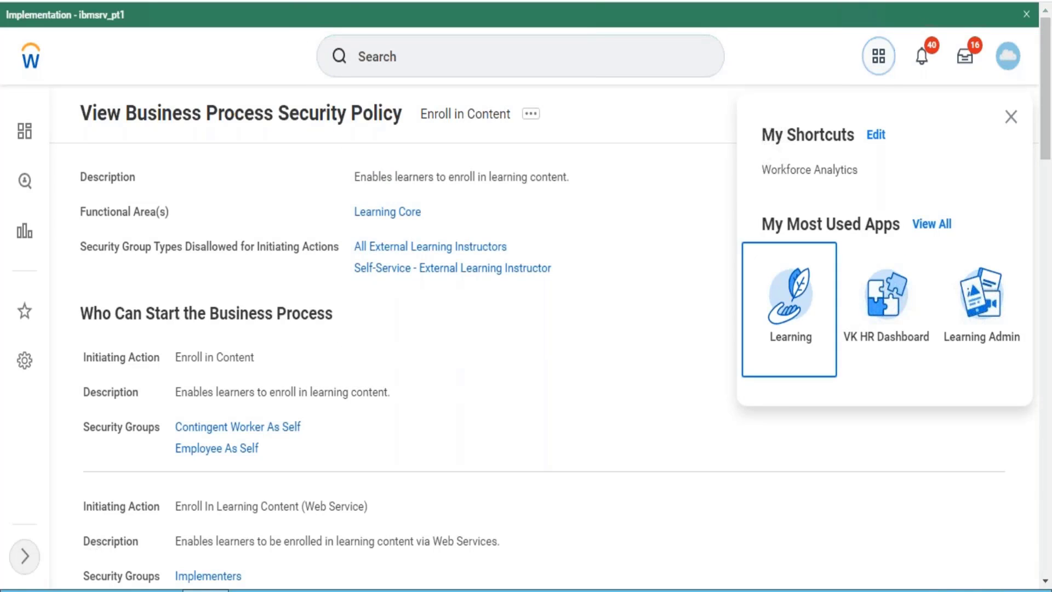
click(784, 295)
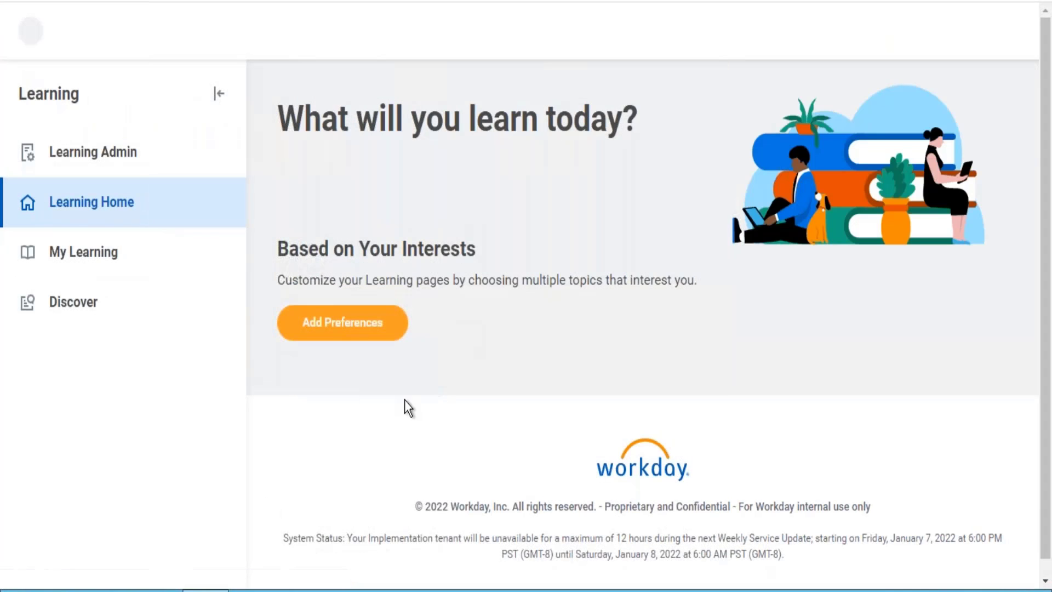
click(133, 332)
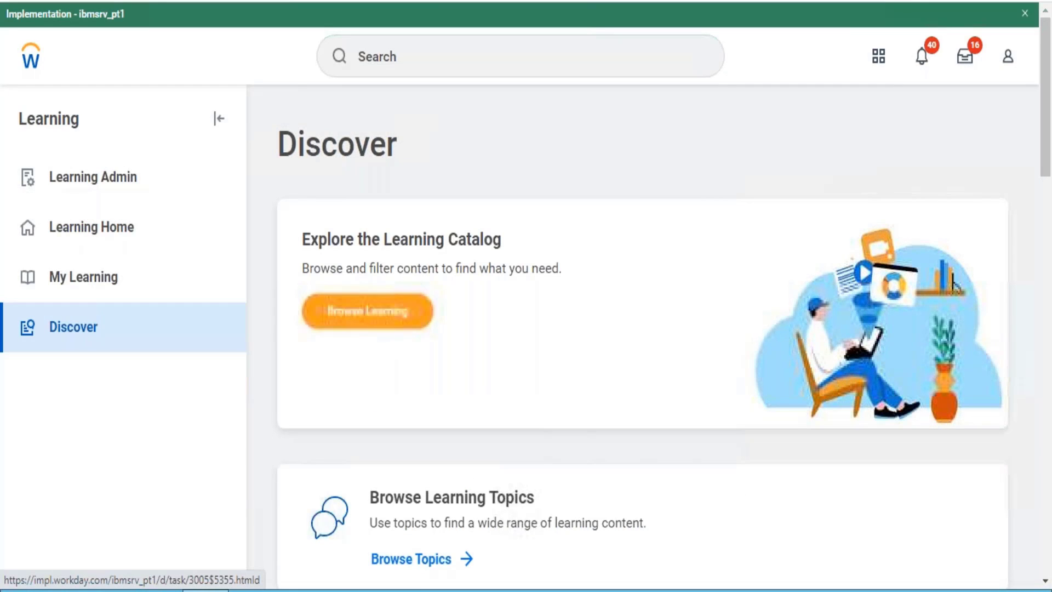
click(367, 311)
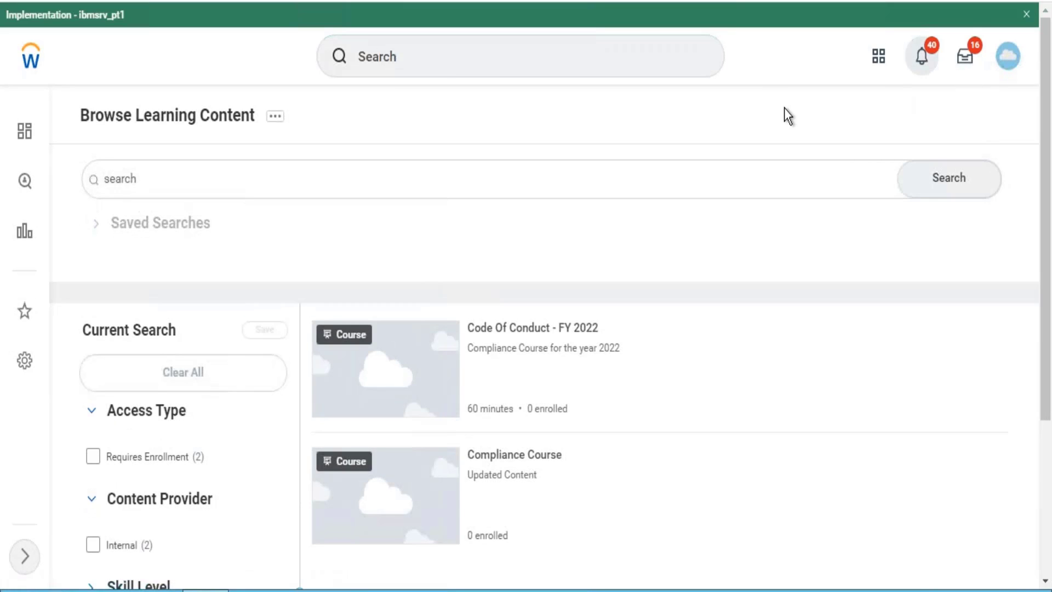
- Search for "bp:enroll in content", open the default definition, and open its business process policy for editing
click(594, 66)
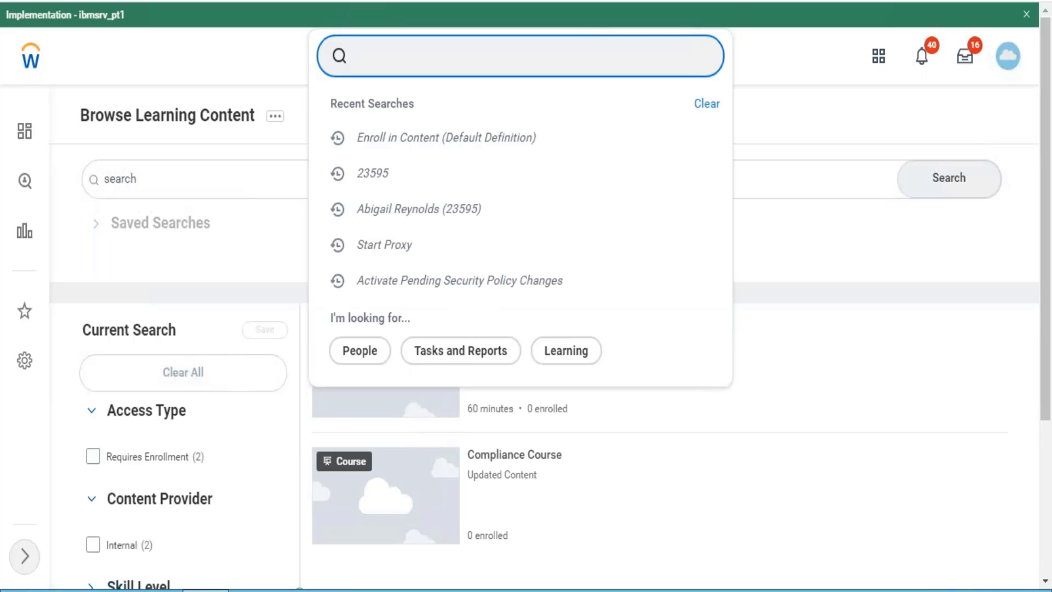
text(bp:enroll)
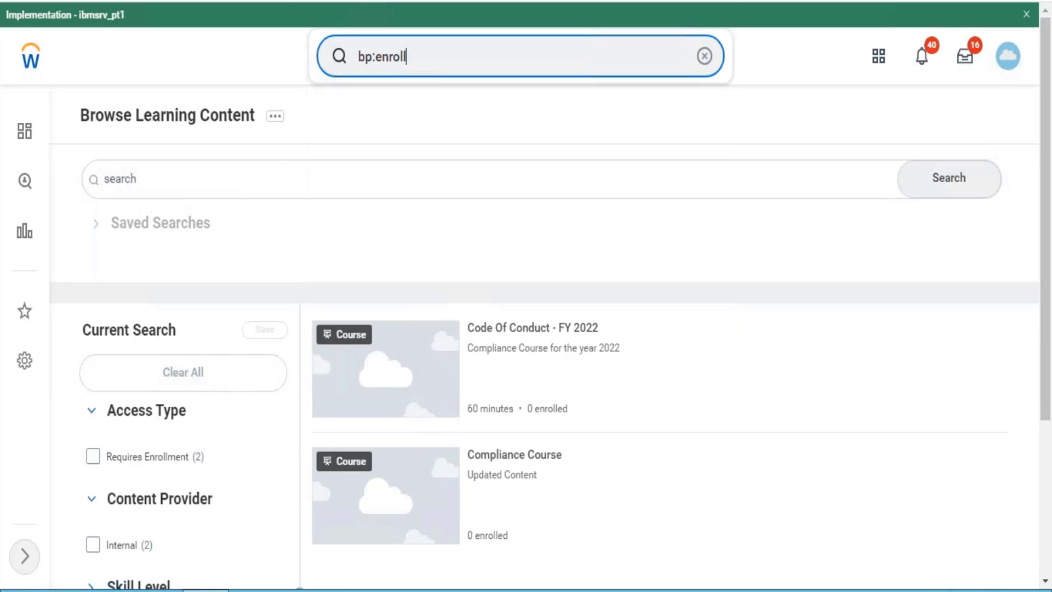
text( in cont)
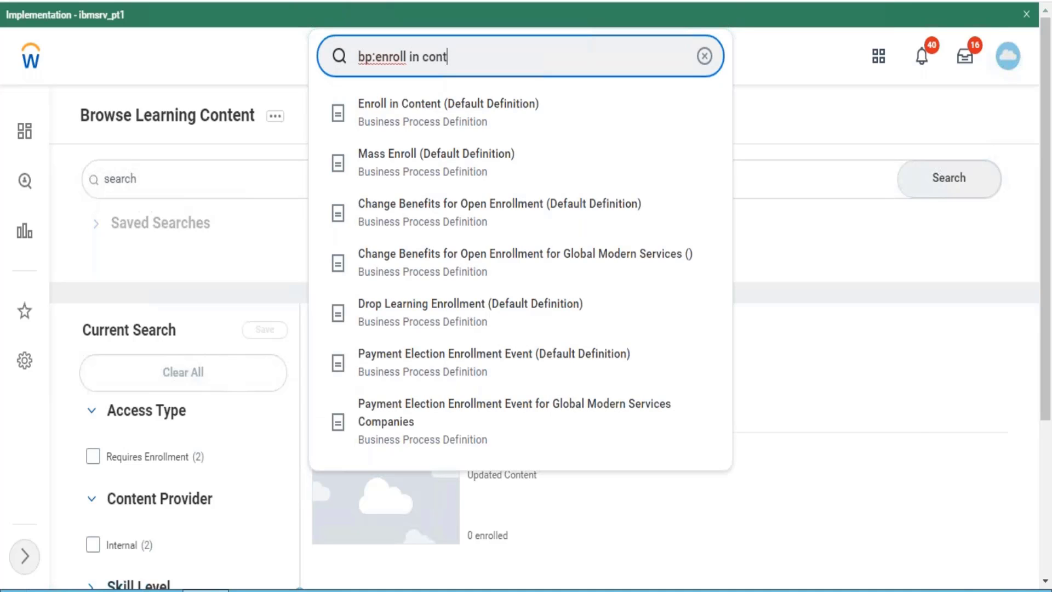
text(ent)
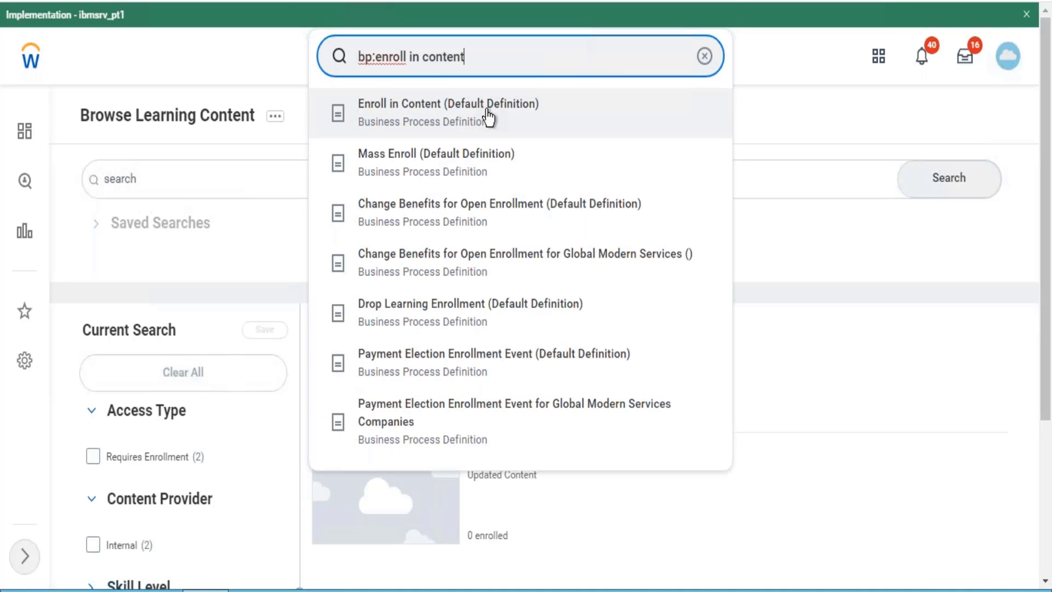
click(460, 117)
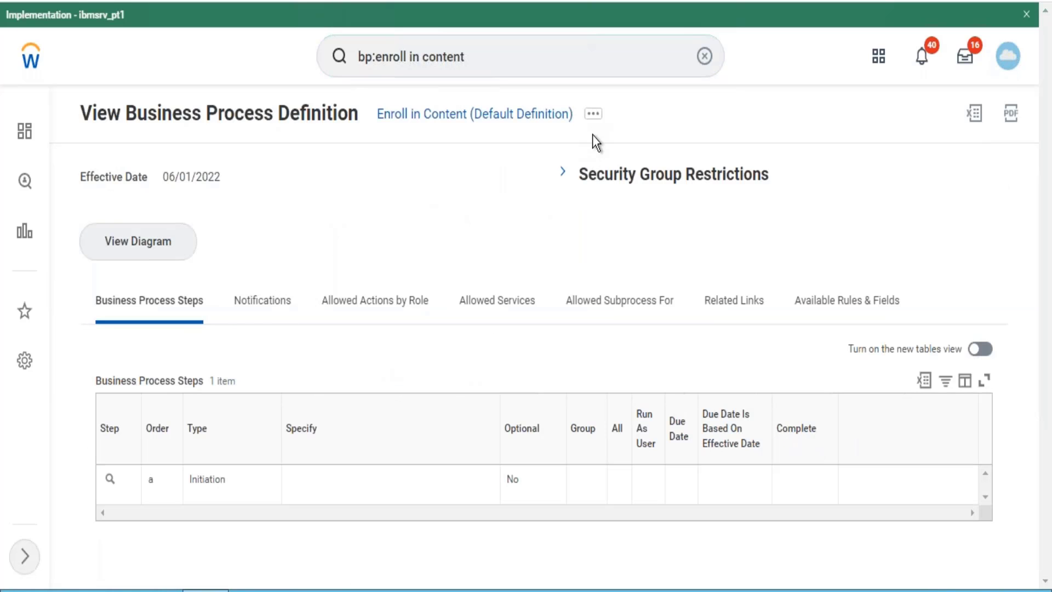
click(593, 120)
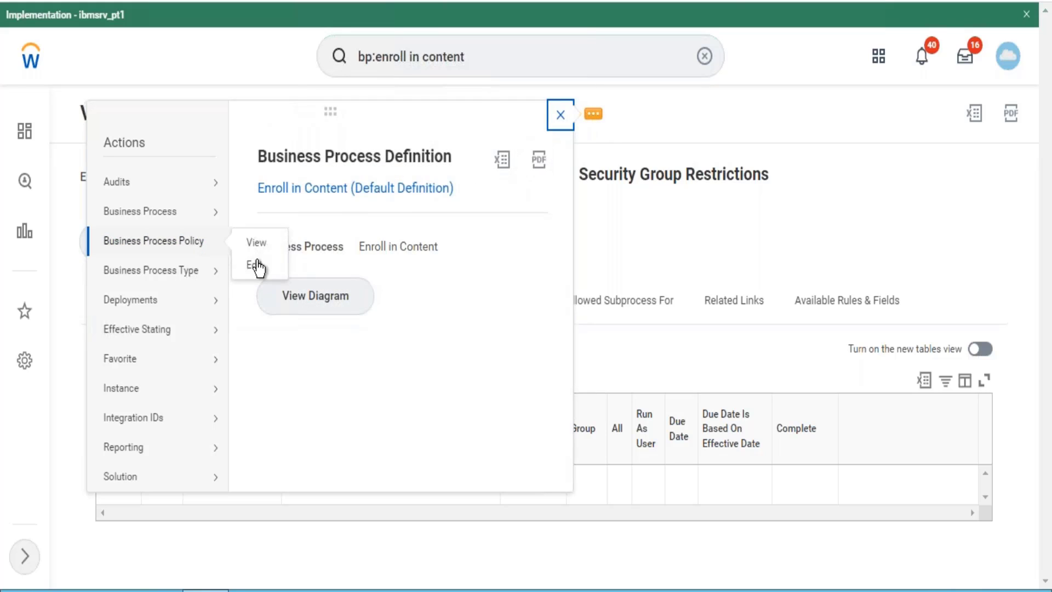
click(256, 266)
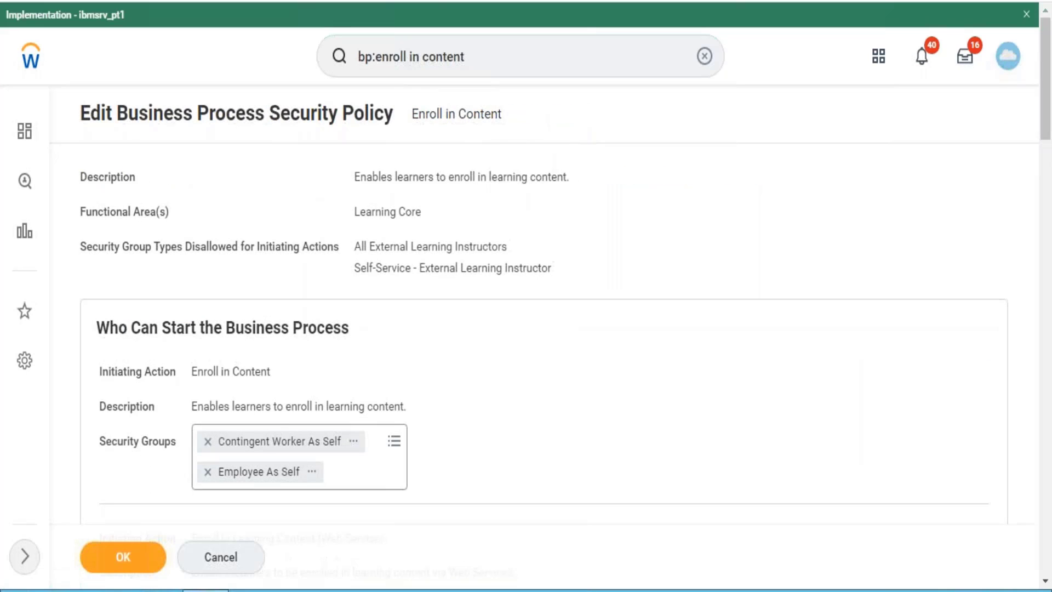
- Add the Implementers security group to the Enroll in Content initiating action and save the policy
click(391, 446)
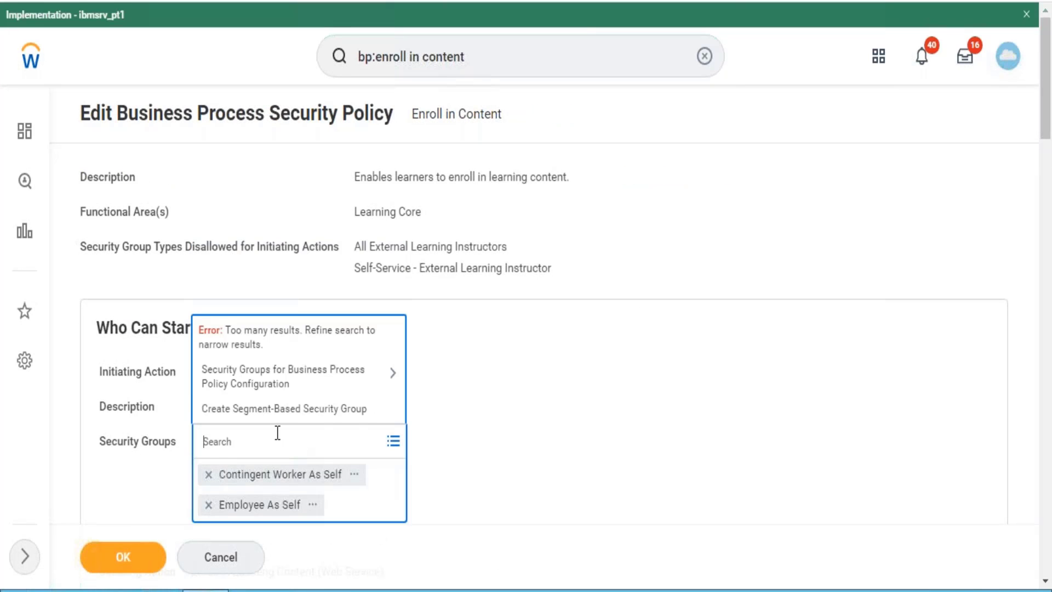
text(impleme)
key(Return)
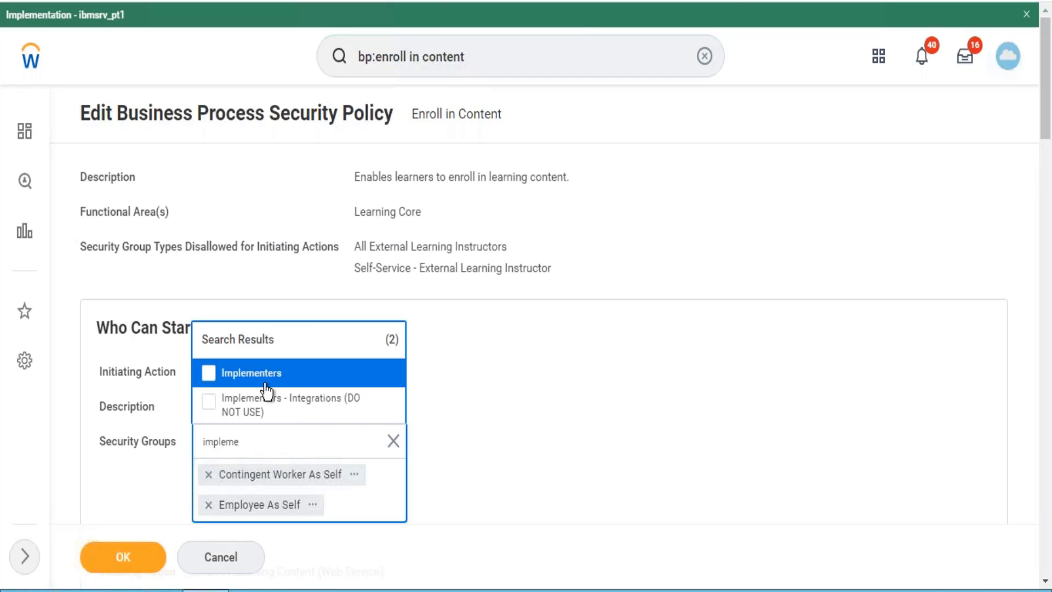
click(266, 386)
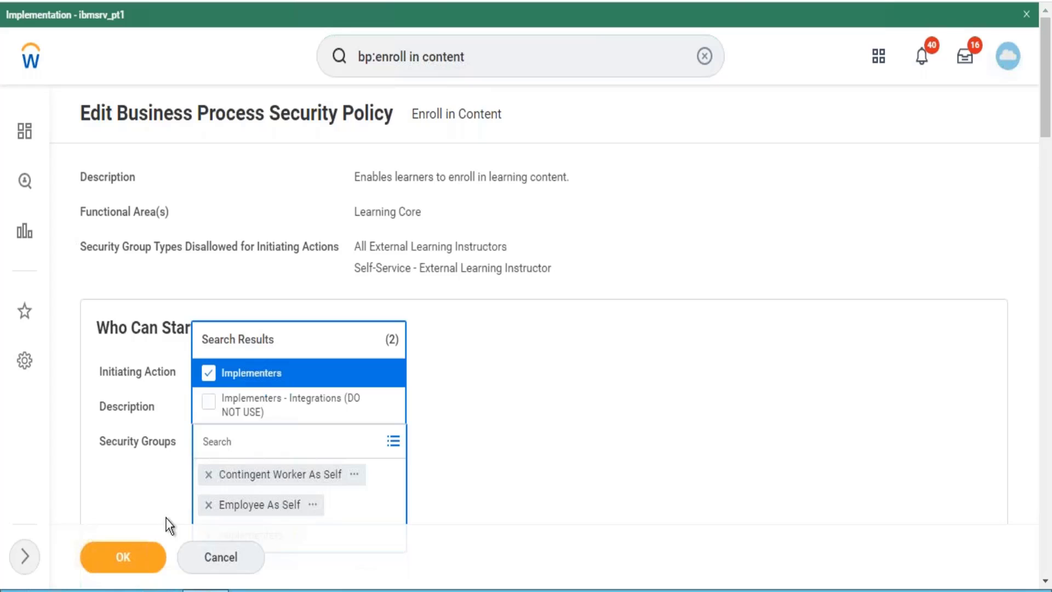
click(152, 553)
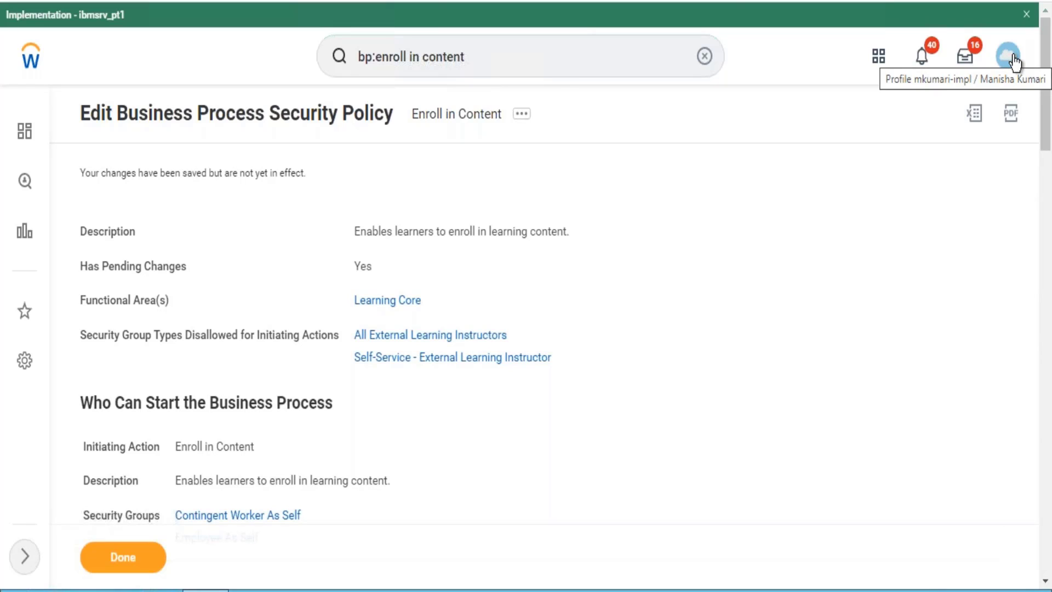
- Search for "activate pendi" and open the Activate Pending Security Policy Changes task
click(705, 57)
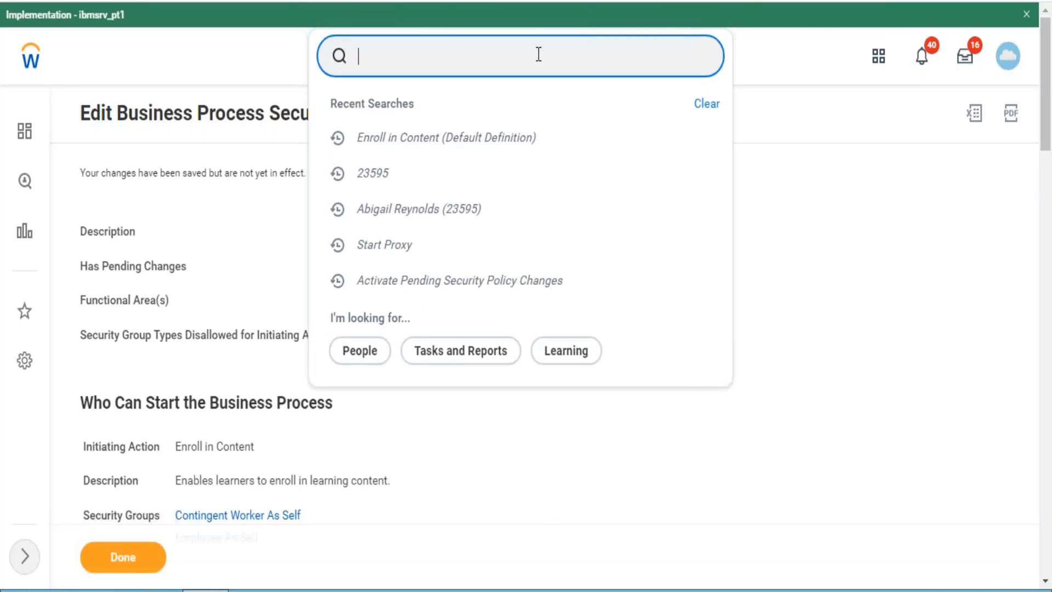
text(acti)
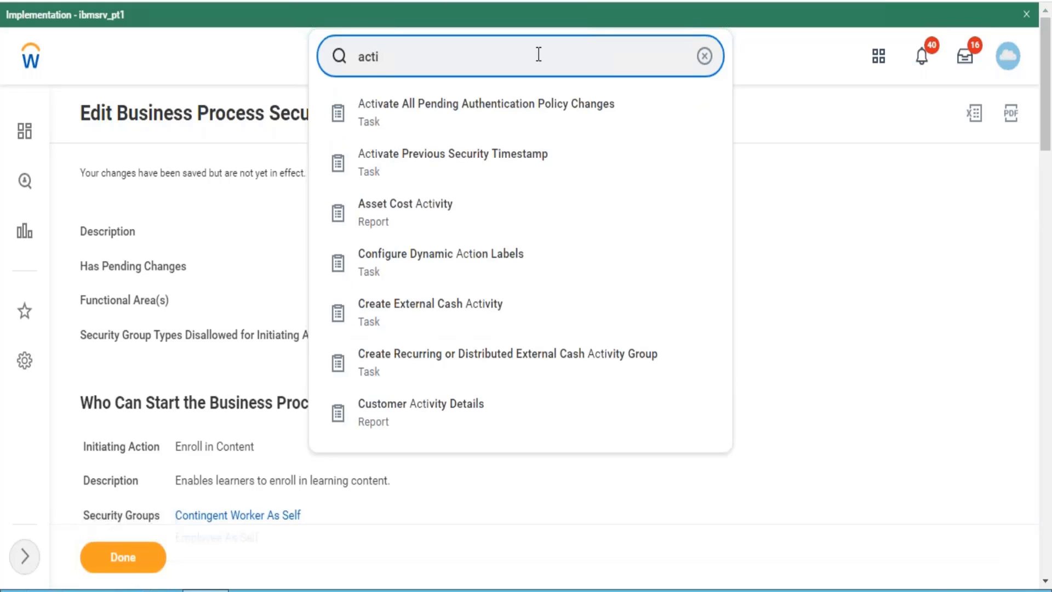
text(vate pendi)
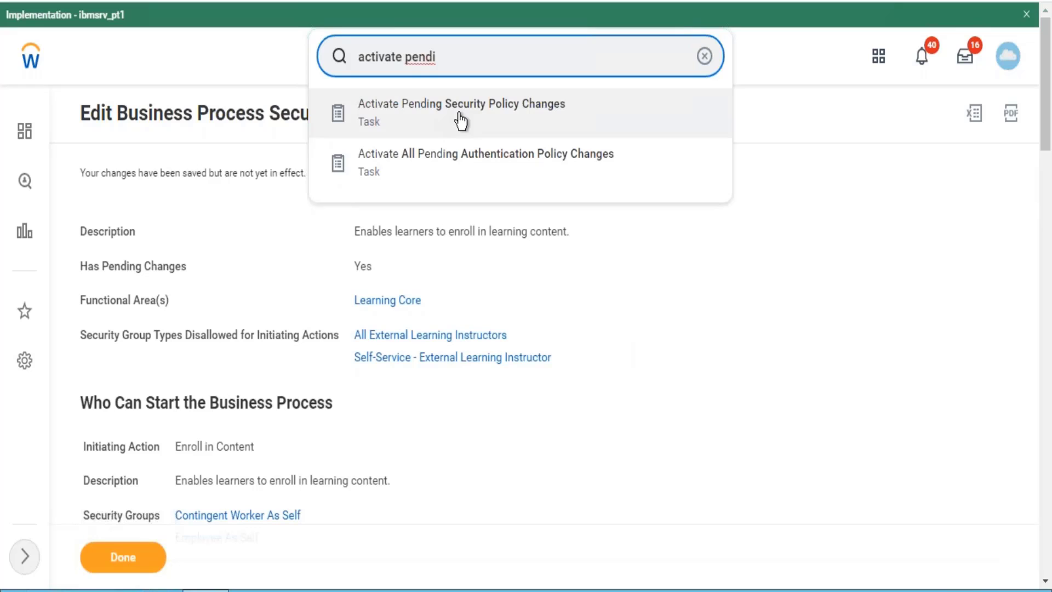
click(460, 121)
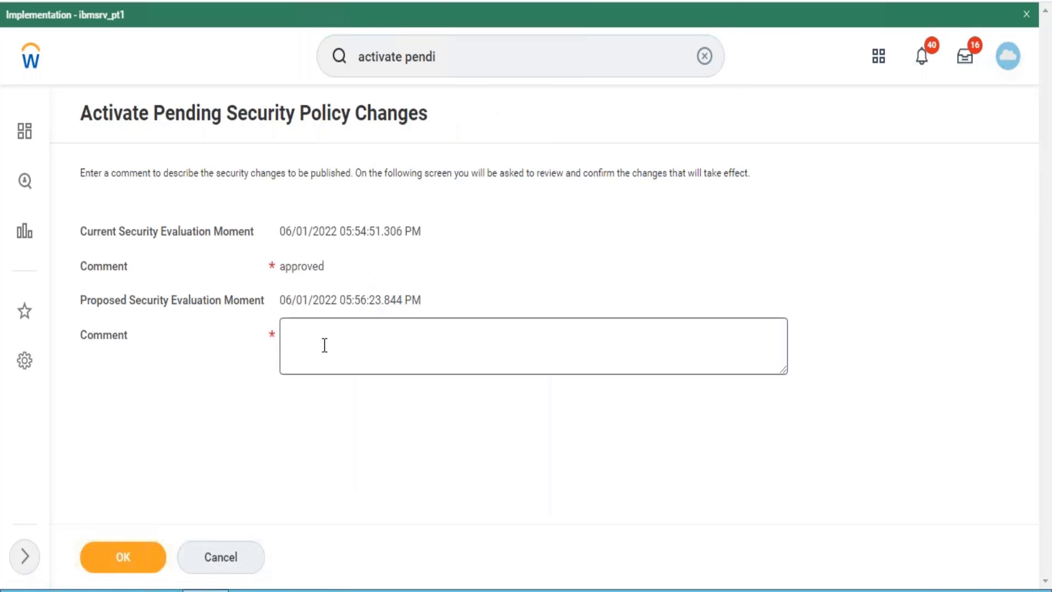
- Enter the comment "test", confirm the pending security policy changes, and submit their activation
click(325, 344)
text(test)
double_click(312, 332)
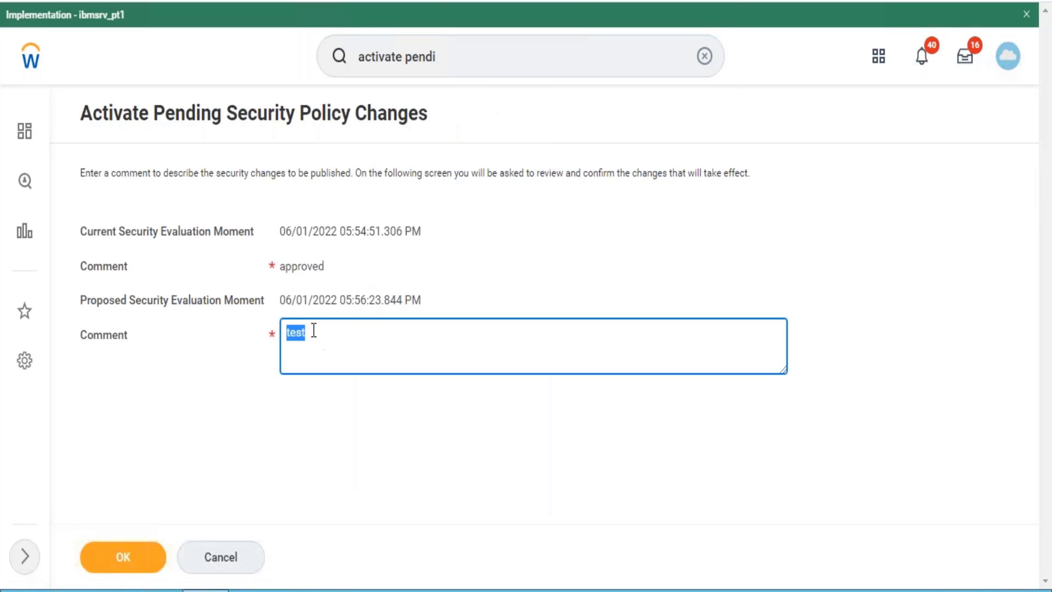
click(123, 556)
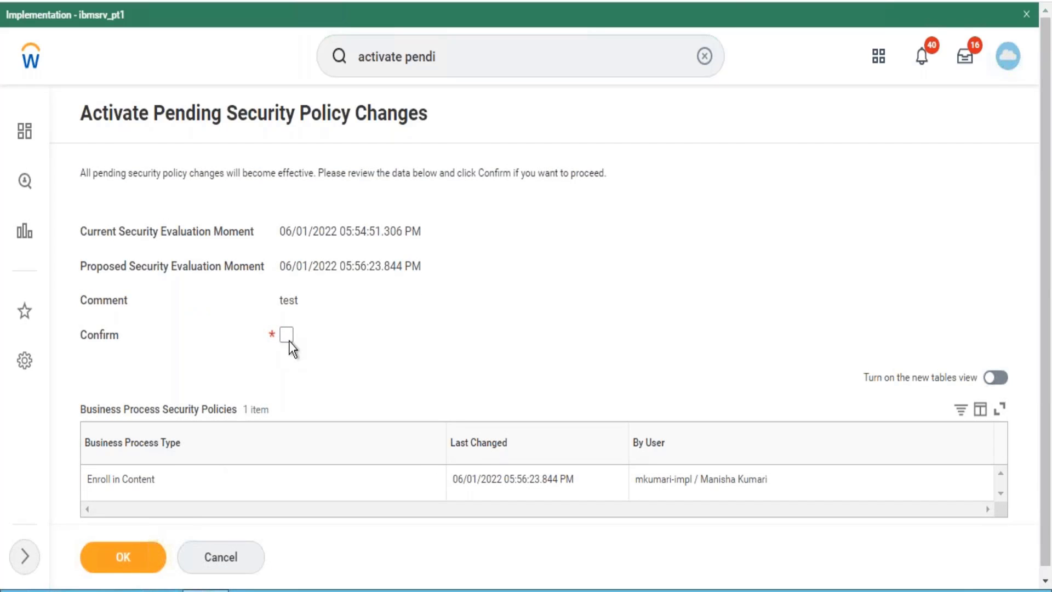
click(286, 334)
click(134, 570)
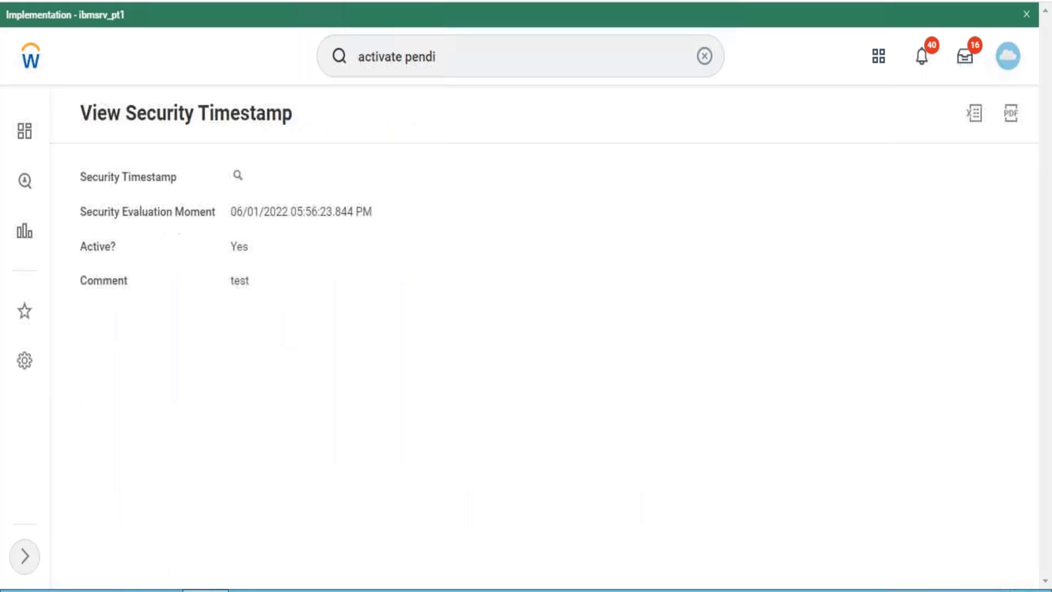
- Open the Learning app, browse the learning catalog from Discover, and view the Code Of Conduct - FY 2022 course page
click(880, 56)
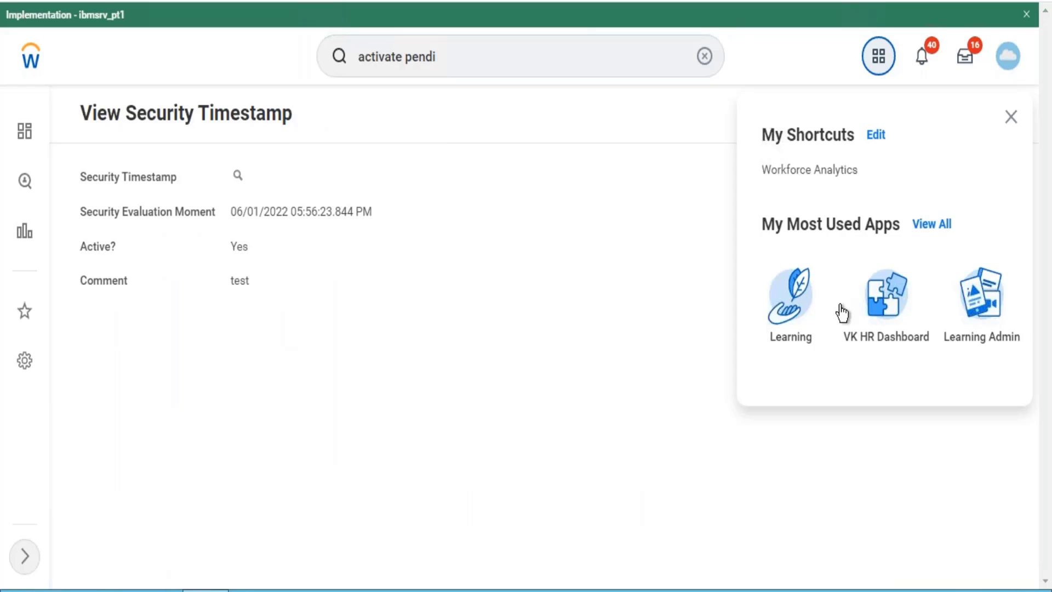
click(788, 321)
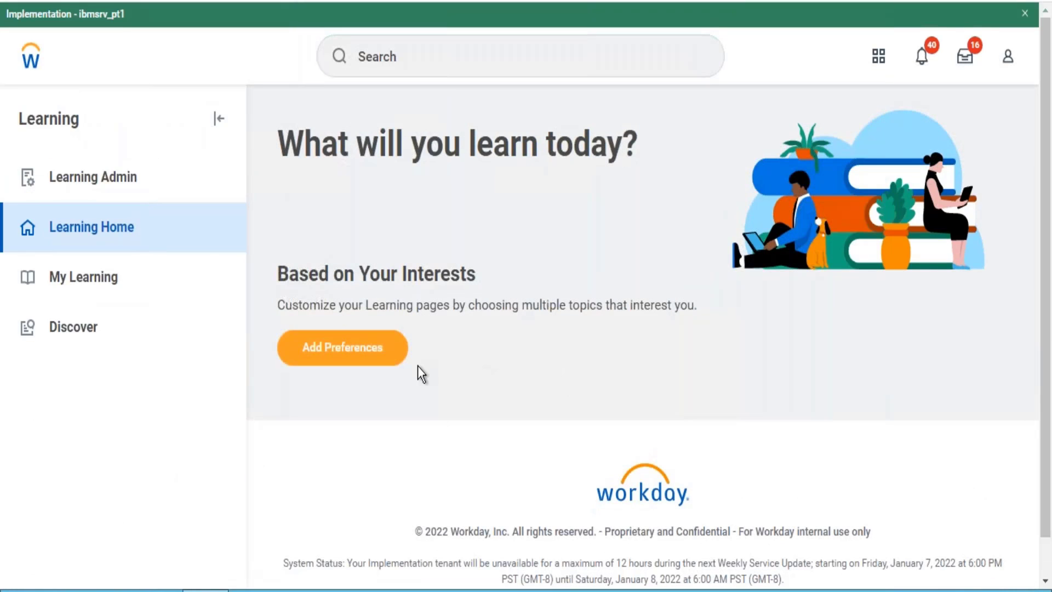
click(71, 326)
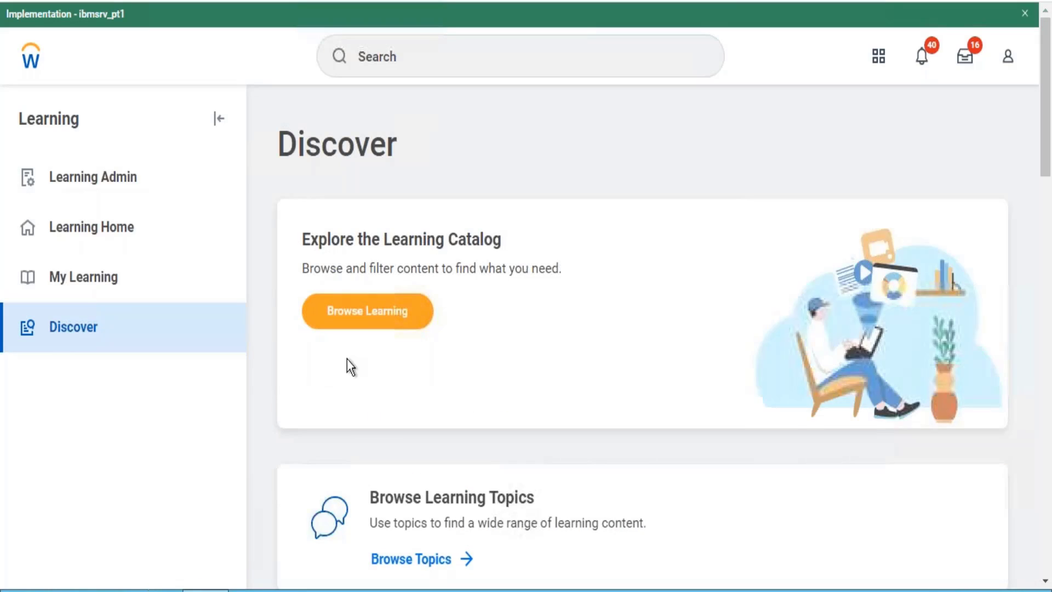
click(401, 326)
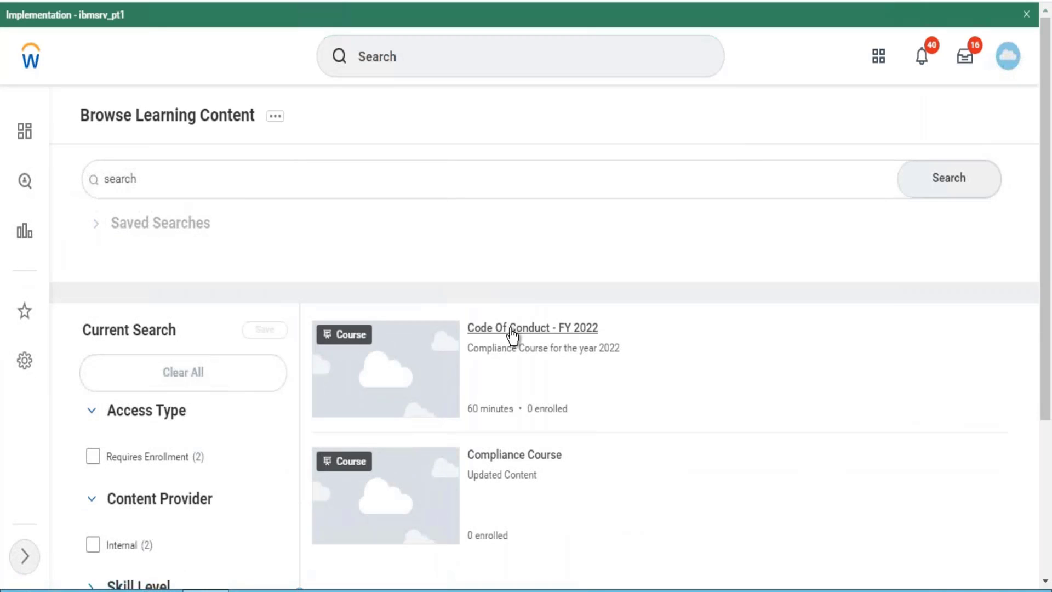
click(512, 329)
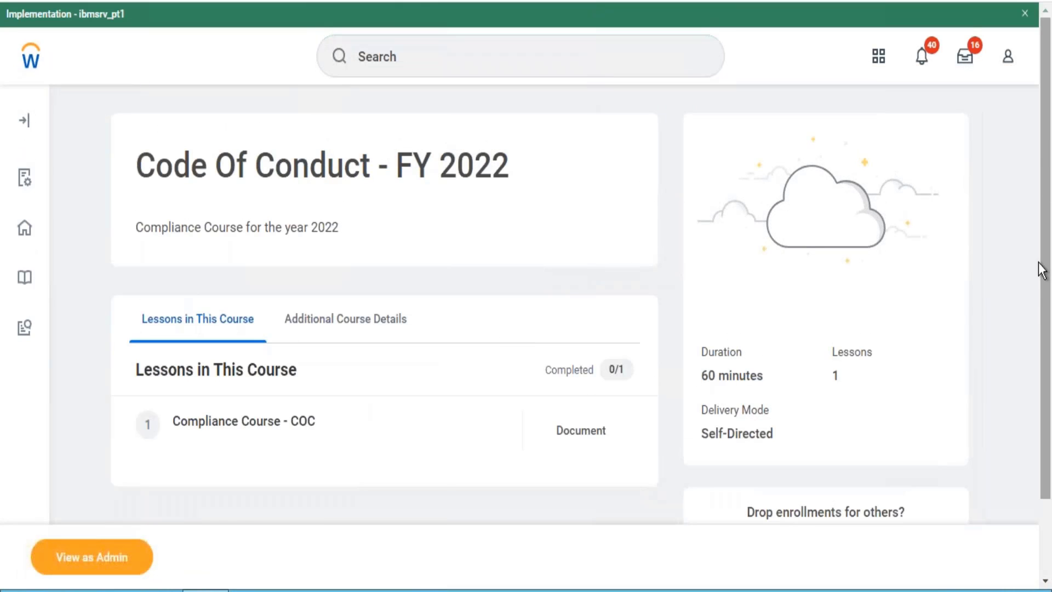
scroll(1038, 329, down, 2)
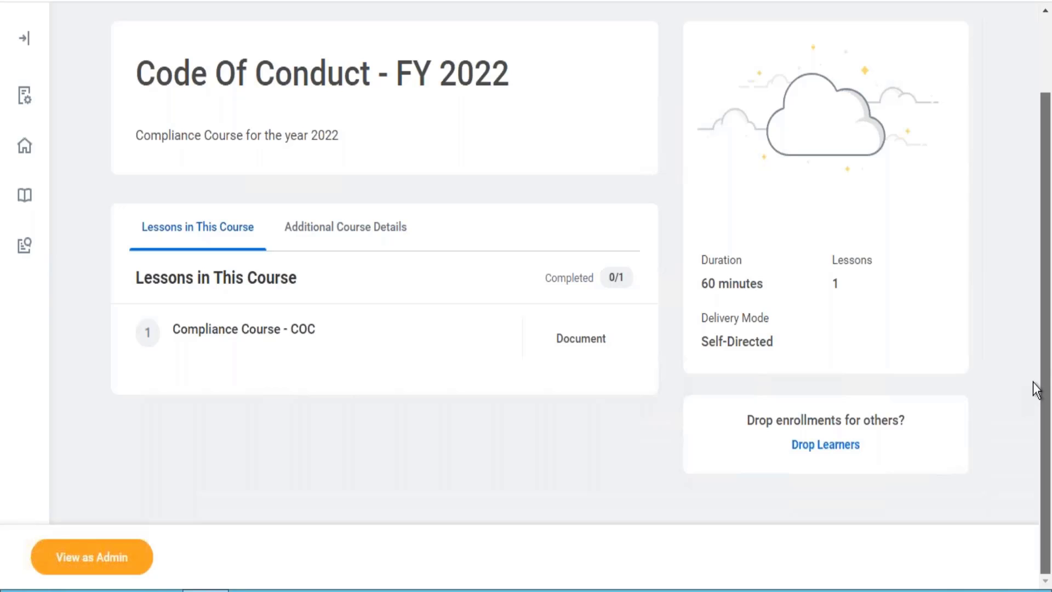
scroll(1020, 269, up, 2)
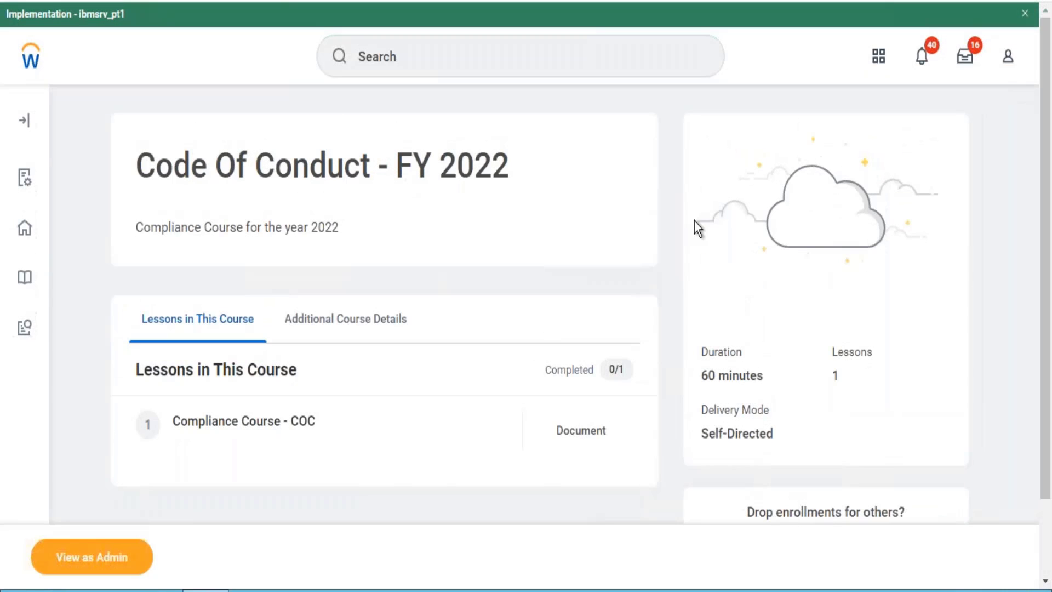
- Look up the employee by the recently searched employee ID and check the Security Profile options among the worker's related actions
click(426, 62)
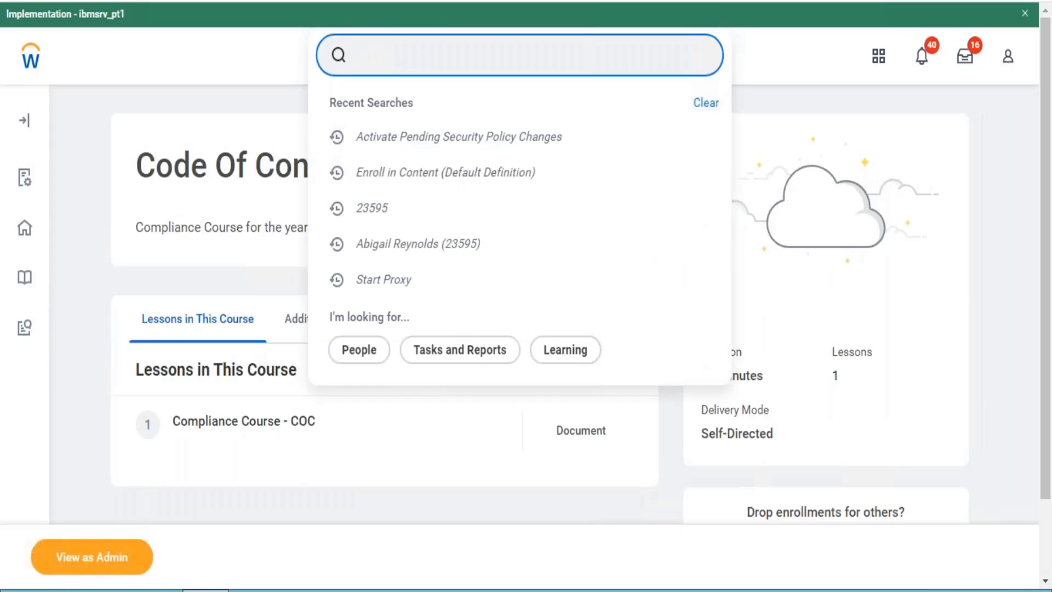
click(404, 219)
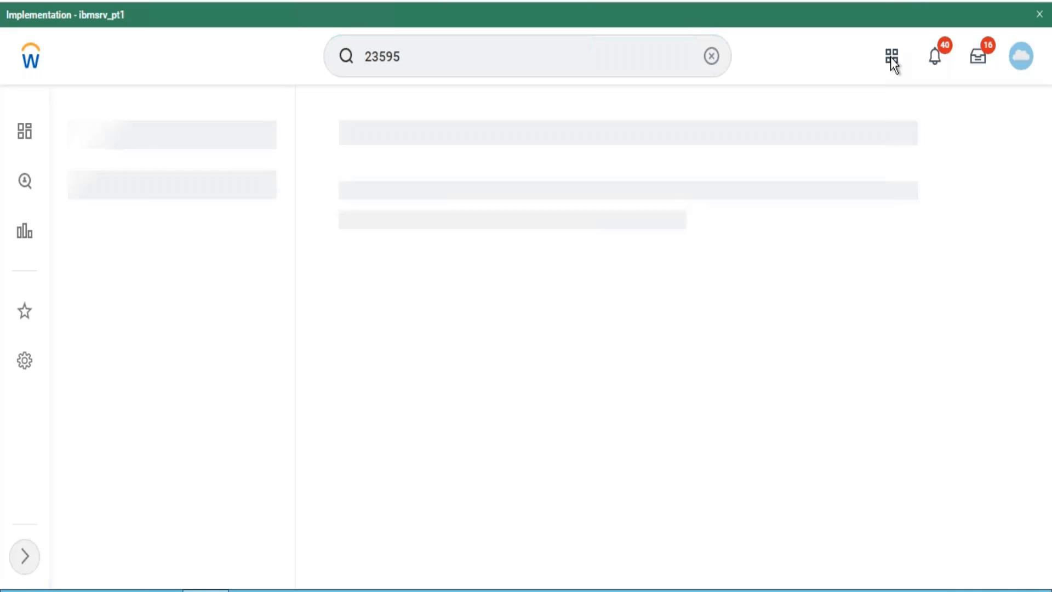
click(890, 58)
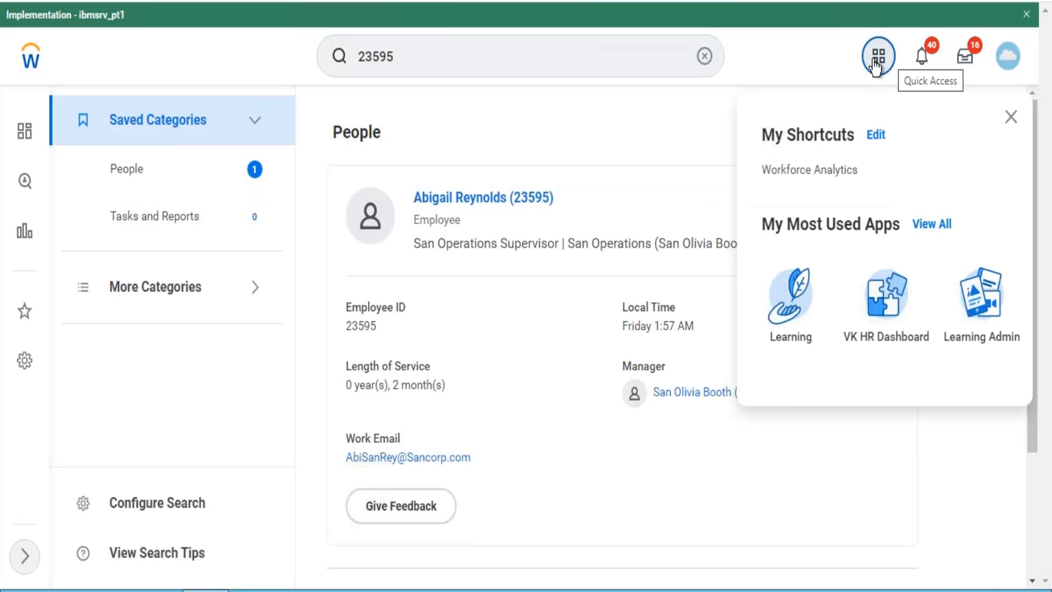
click(567, 199)
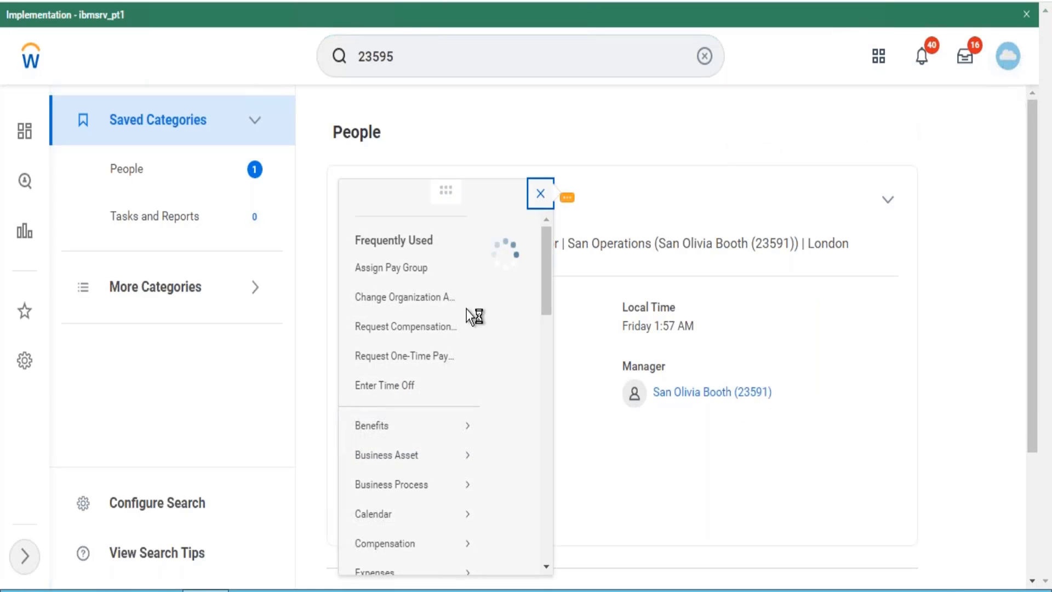
drag(550, 300, 537, 529)
mouse_move(118, 304)
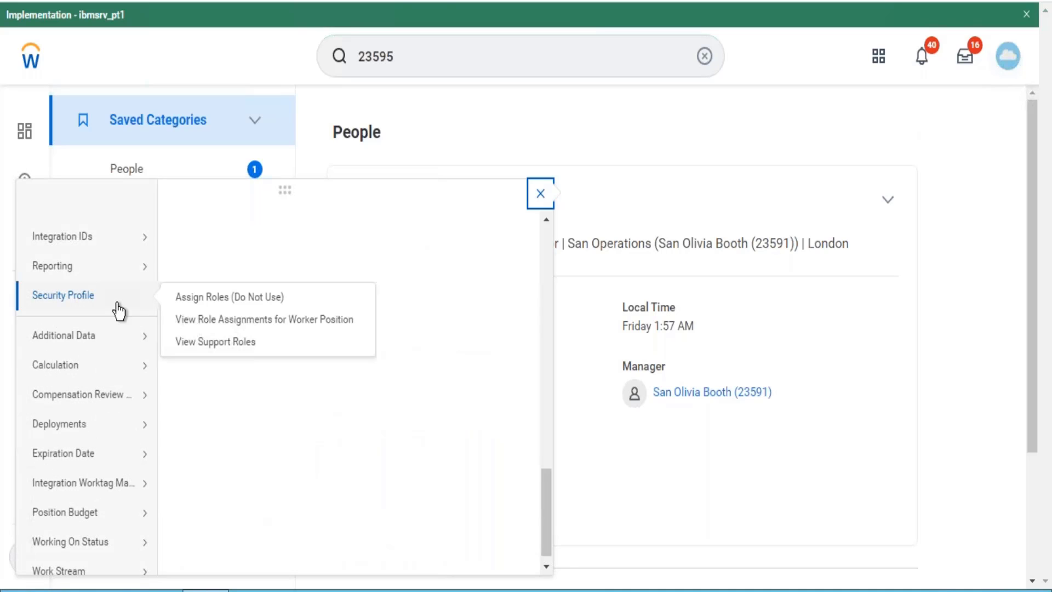
click(806, 45)
- Replace the search with "bp:enroll in co" and open the Enroll in Content (Default Definition) business process
click(705, 56)
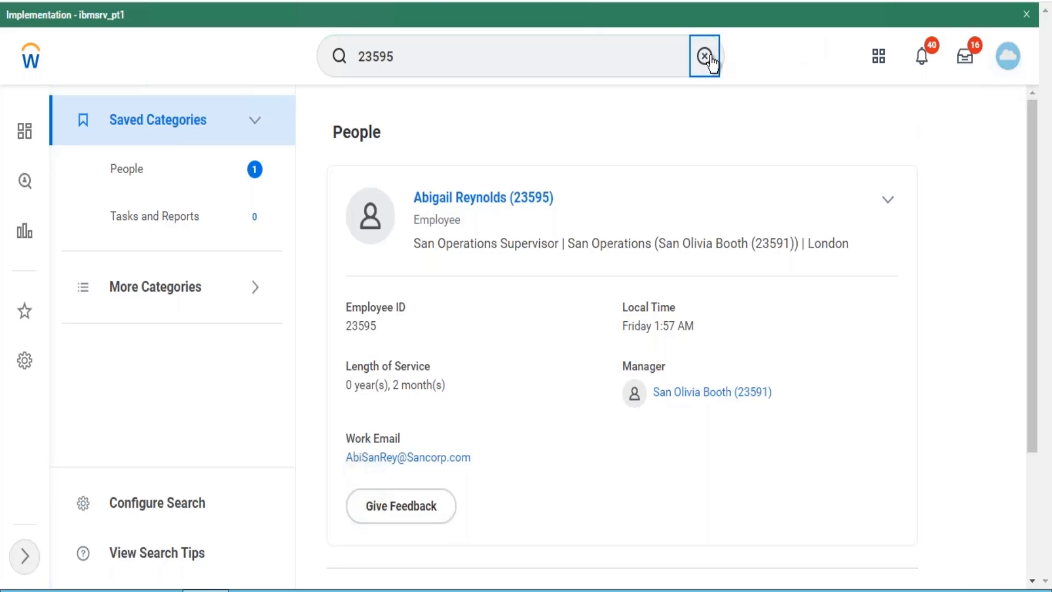
click(705, 56)
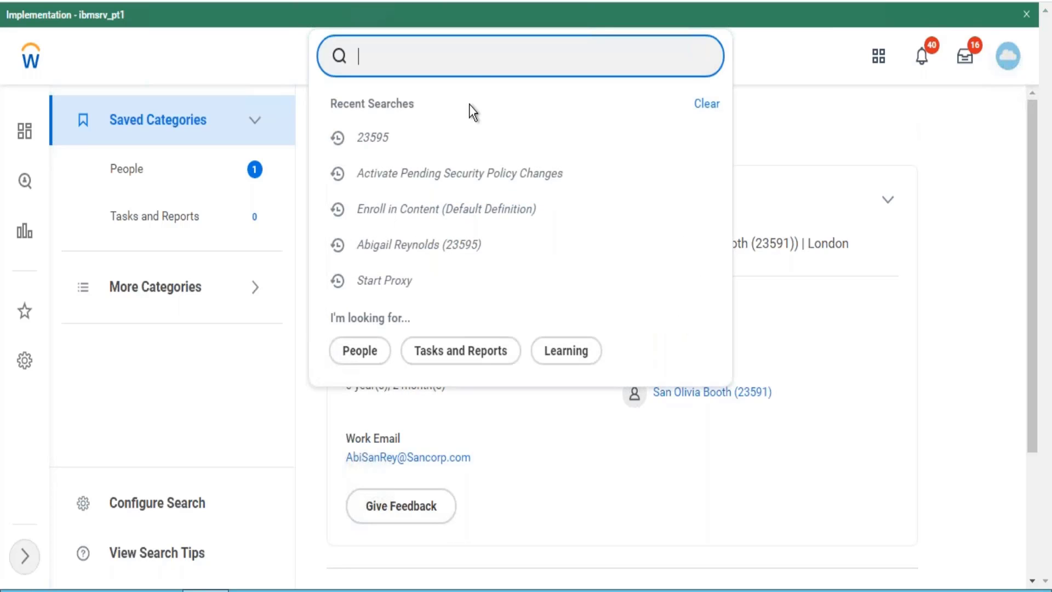
text(bp:)
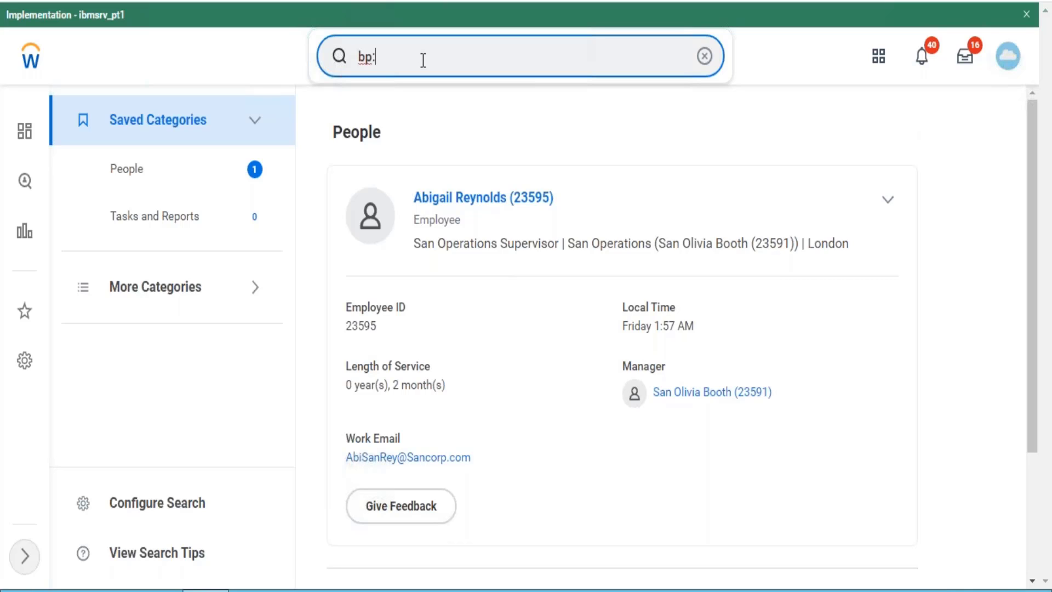
text(enroll in co)
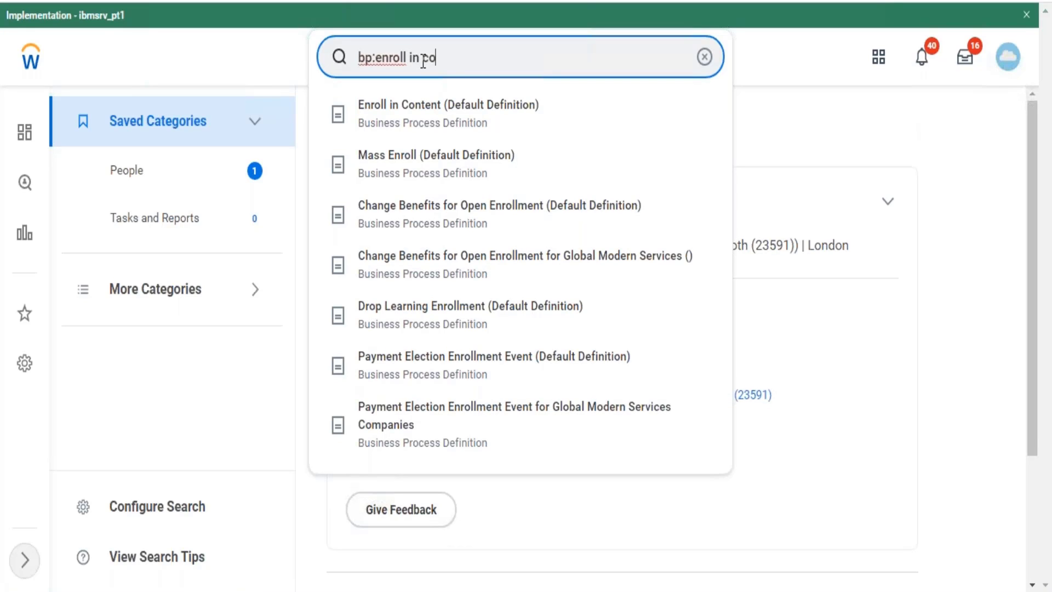
click(420, 113)
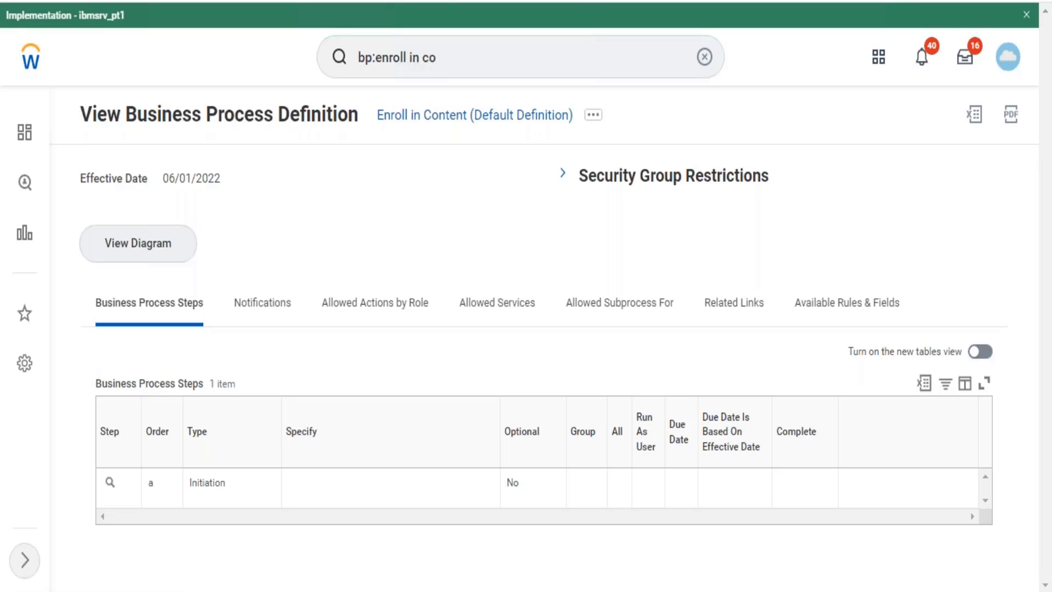
- Open the Enroll in Content default definition for editing with the effective date 06/01/2022
click(593, 115)
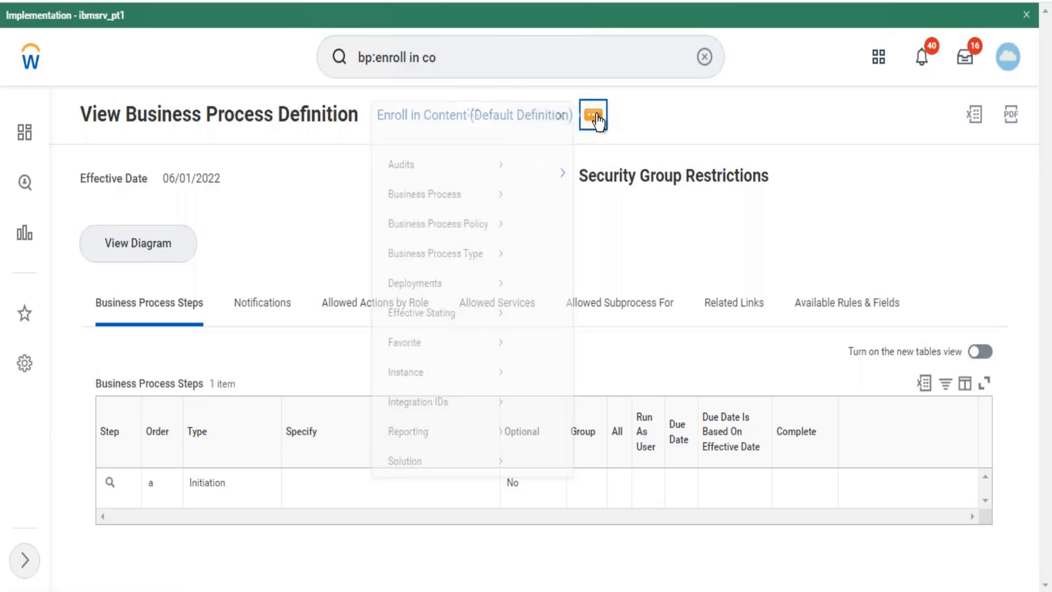
mouse_move(207, 219)
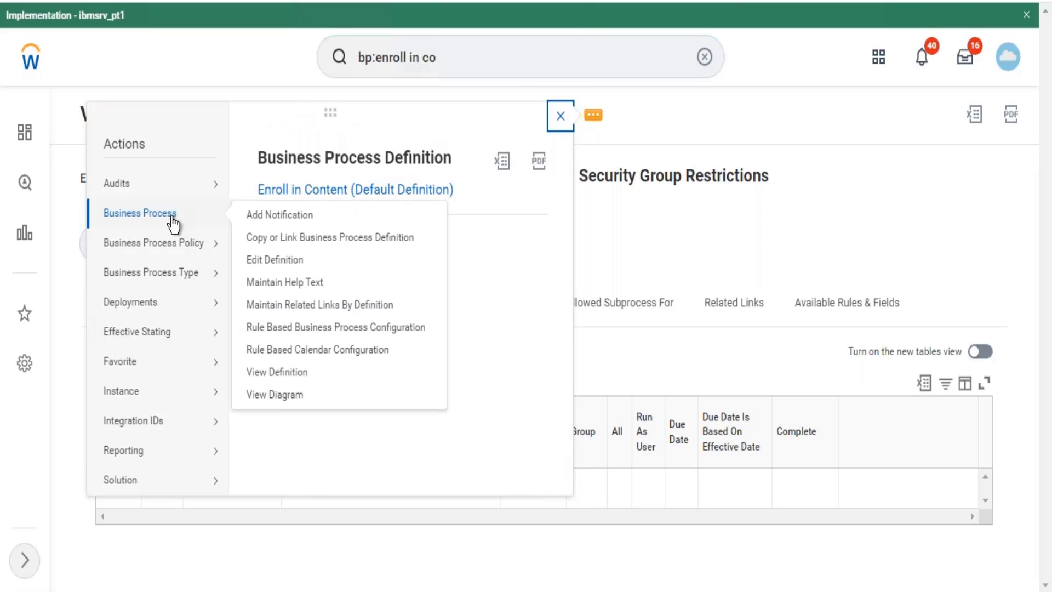
click(253, 267)
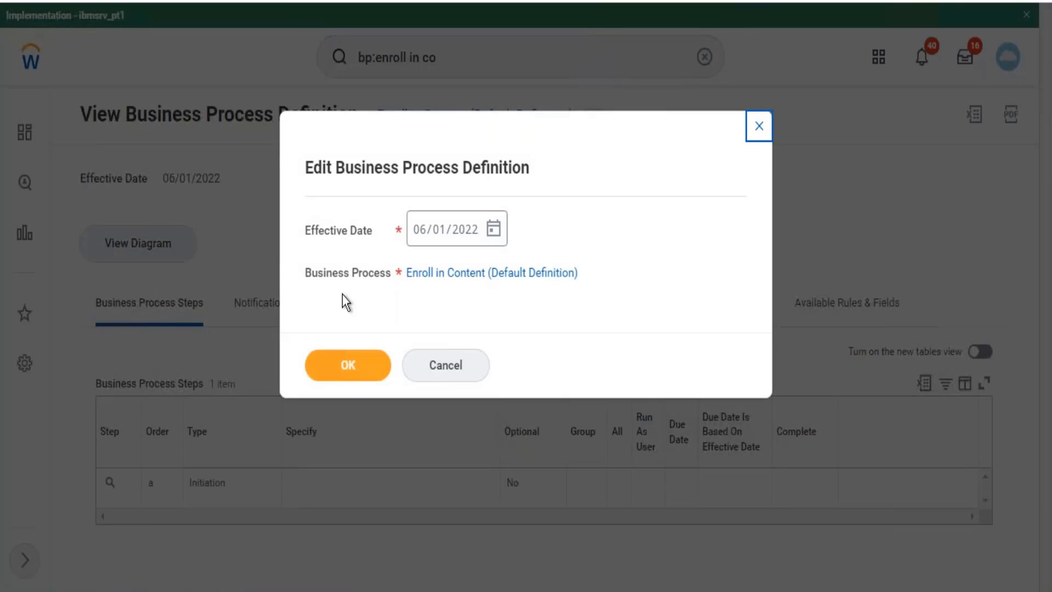
click(348, 363)
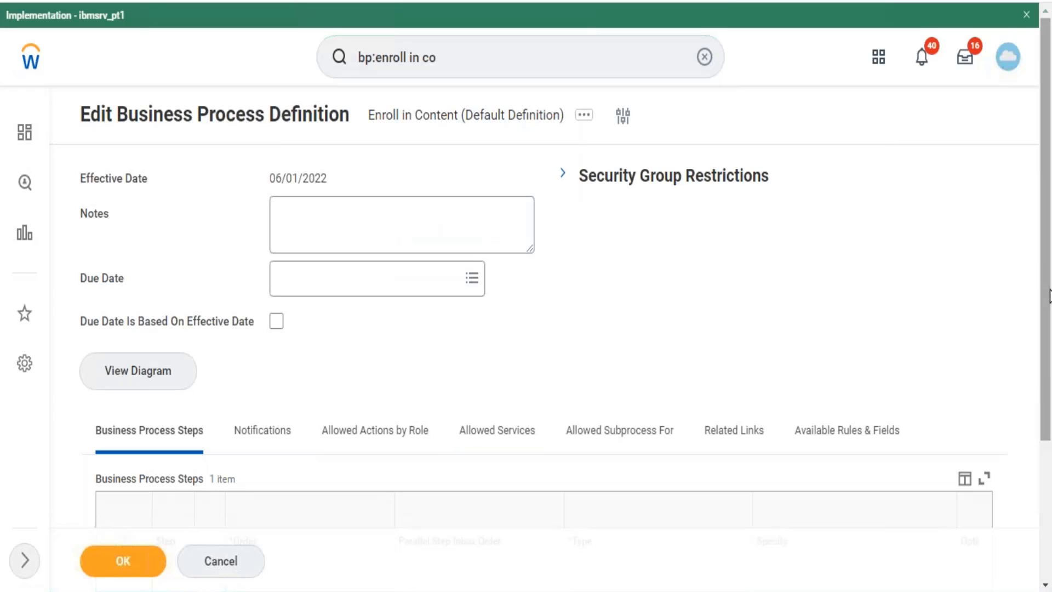
- Add a business process step with order b and type Approval
drag(1046, 370, 1046, 486)
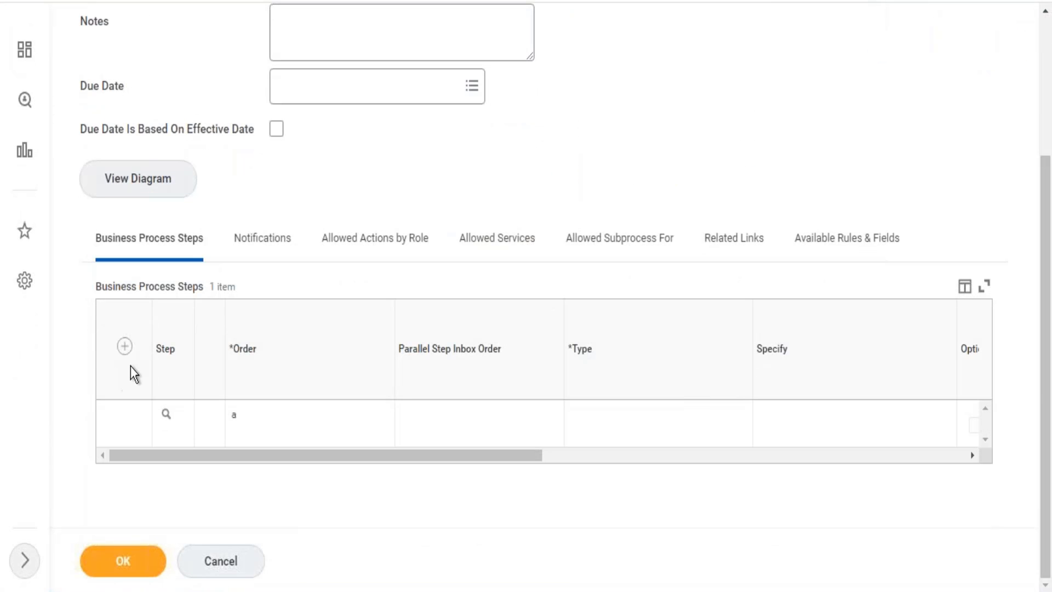
click(124, 346)
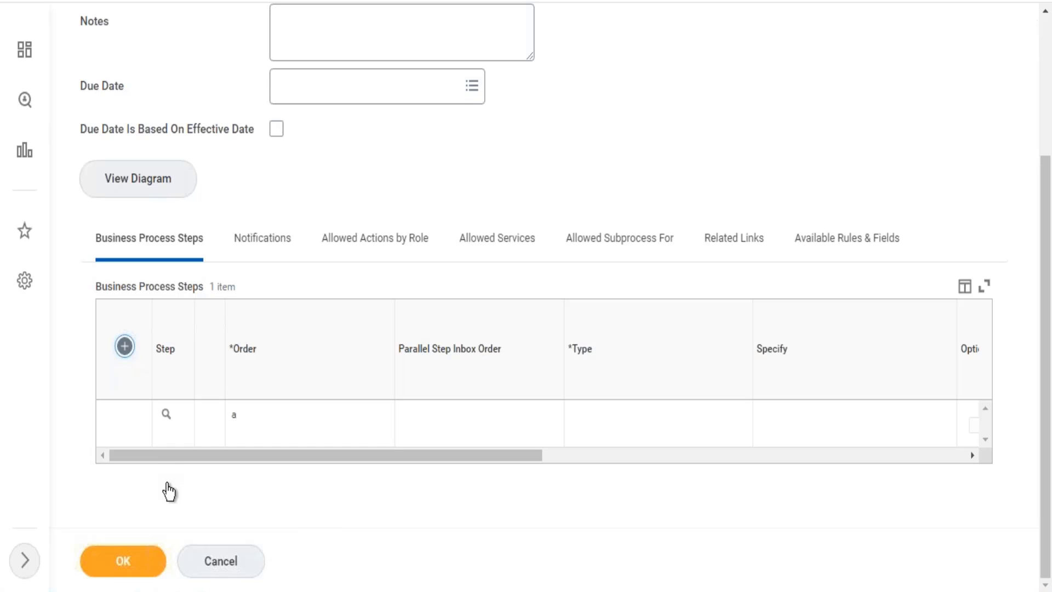
click(258, 429)
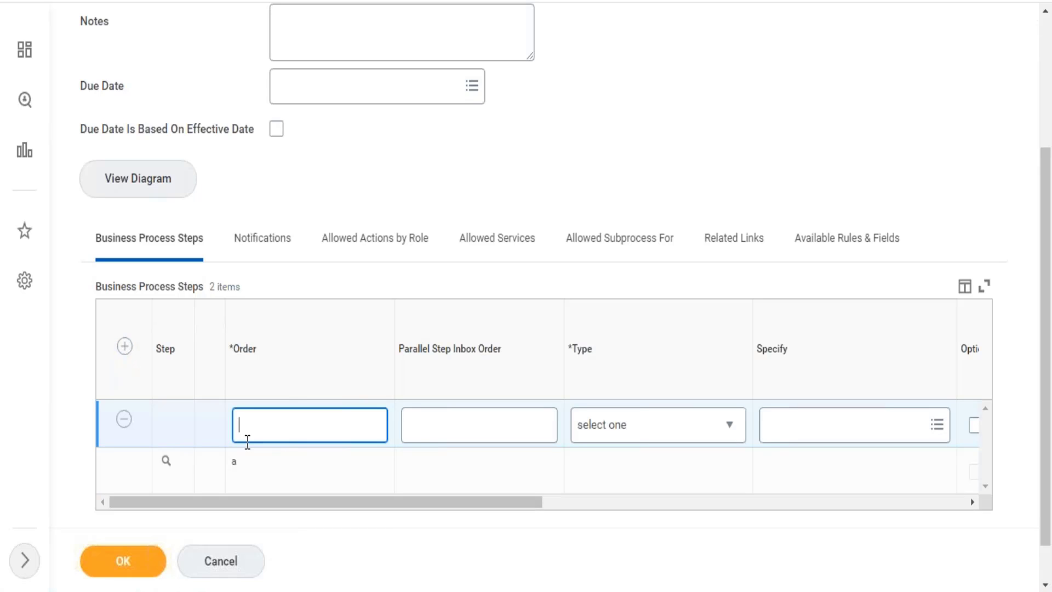
double_click(268, 475)
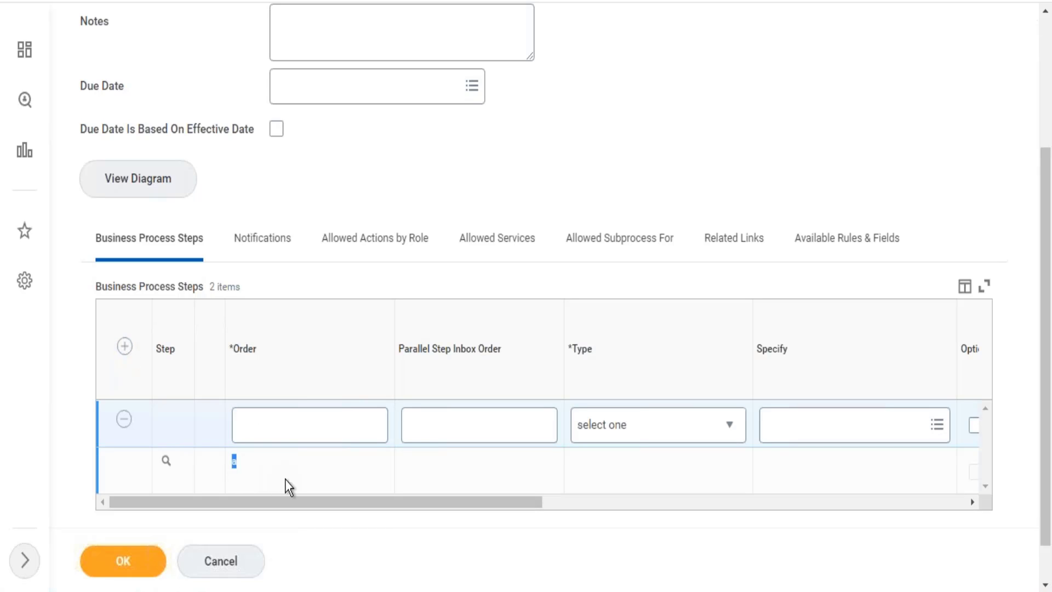
click(207, 464)
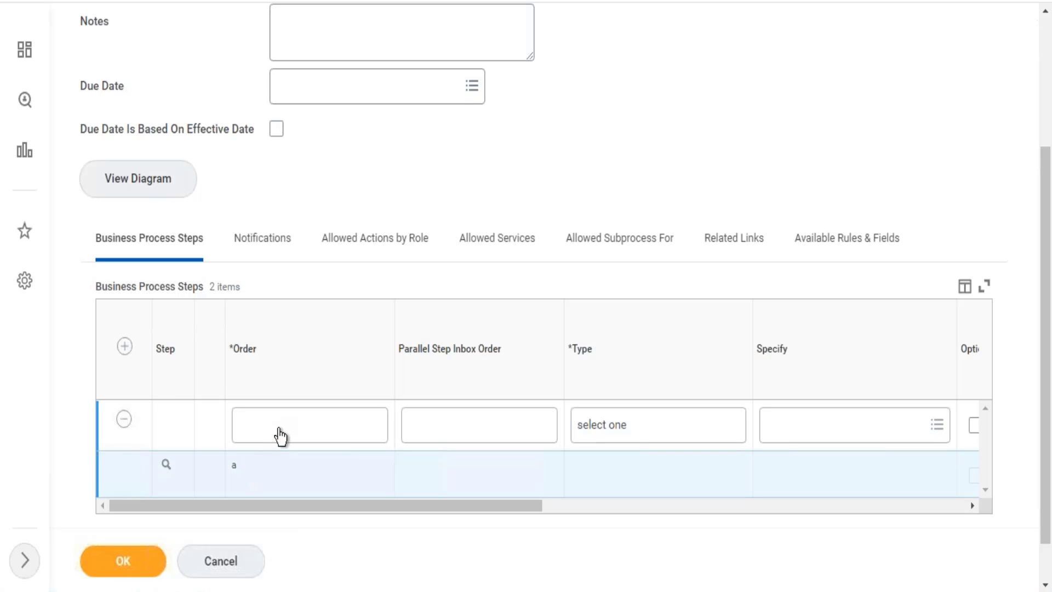
click(280, 436)
text(b)
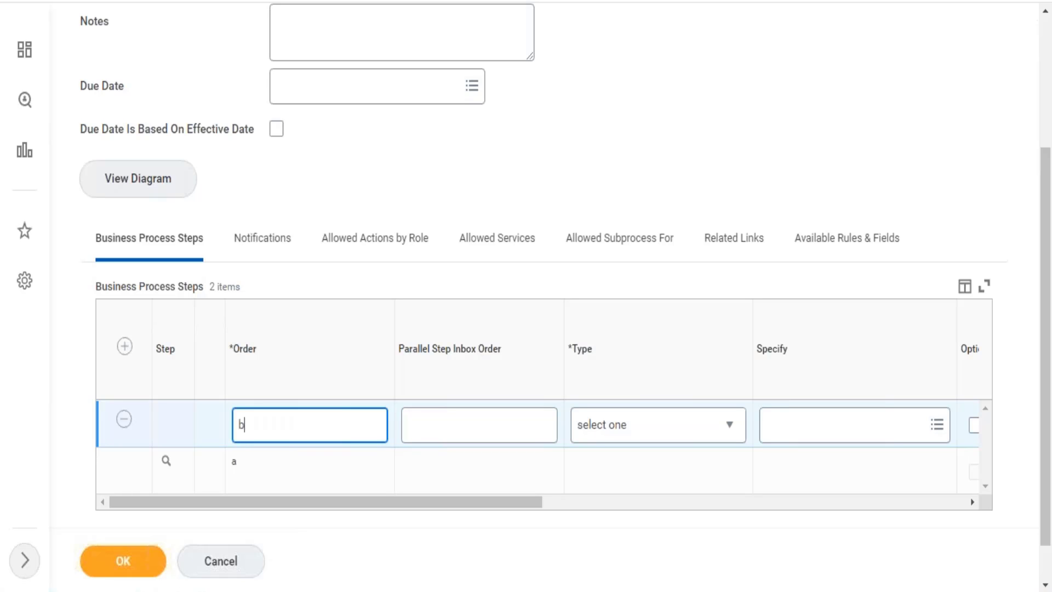
click(626, 431)
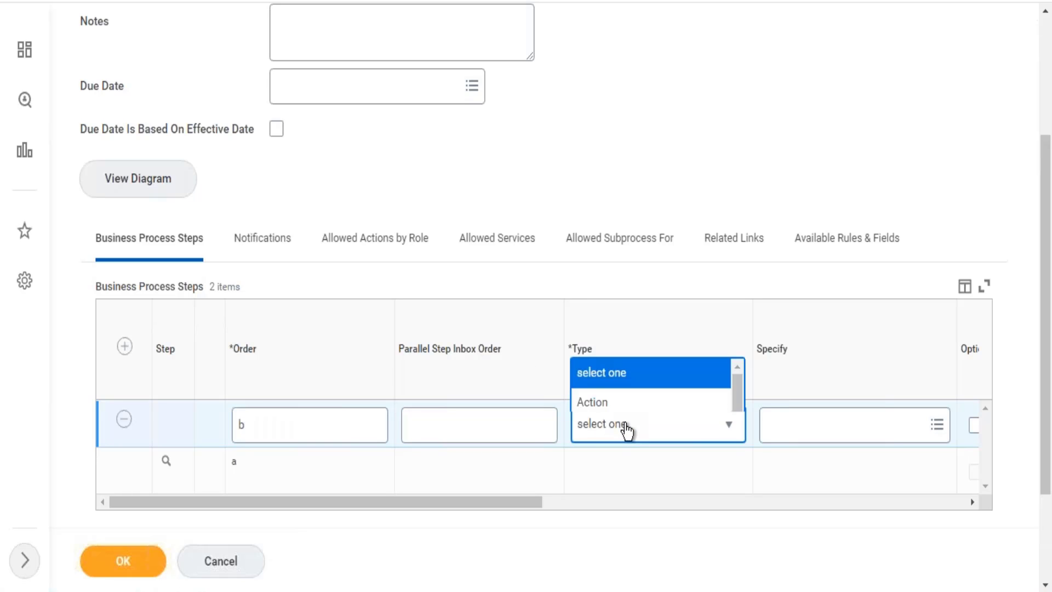
click(607, 118)
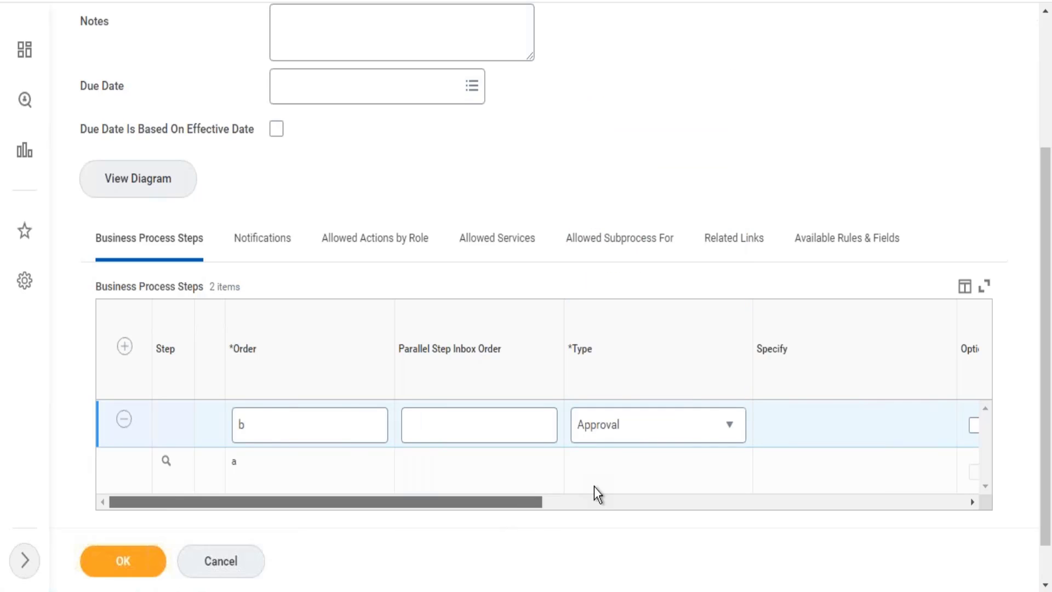
- Assign the Manager security group to the Approval step, save the definition, and review the saved business process steps
scroll(606, 493, right, 5)
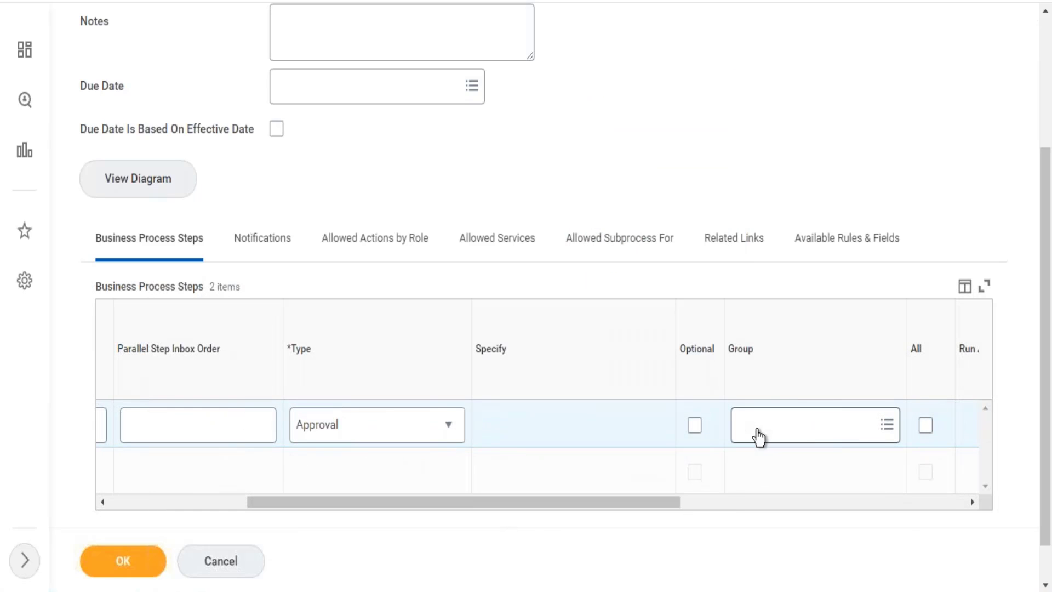
click(755, 435)
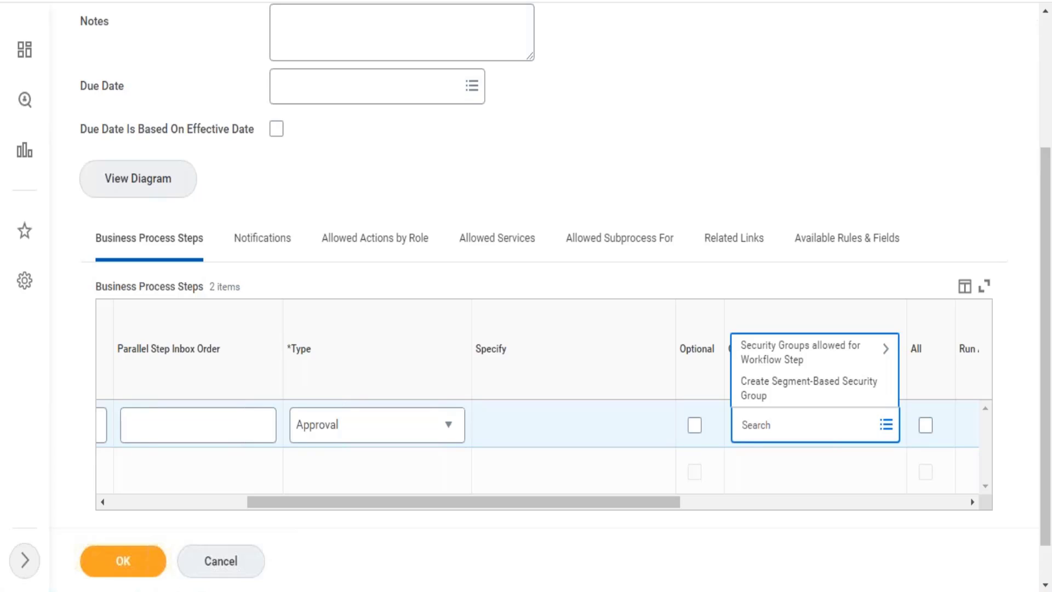
click(817, 357)
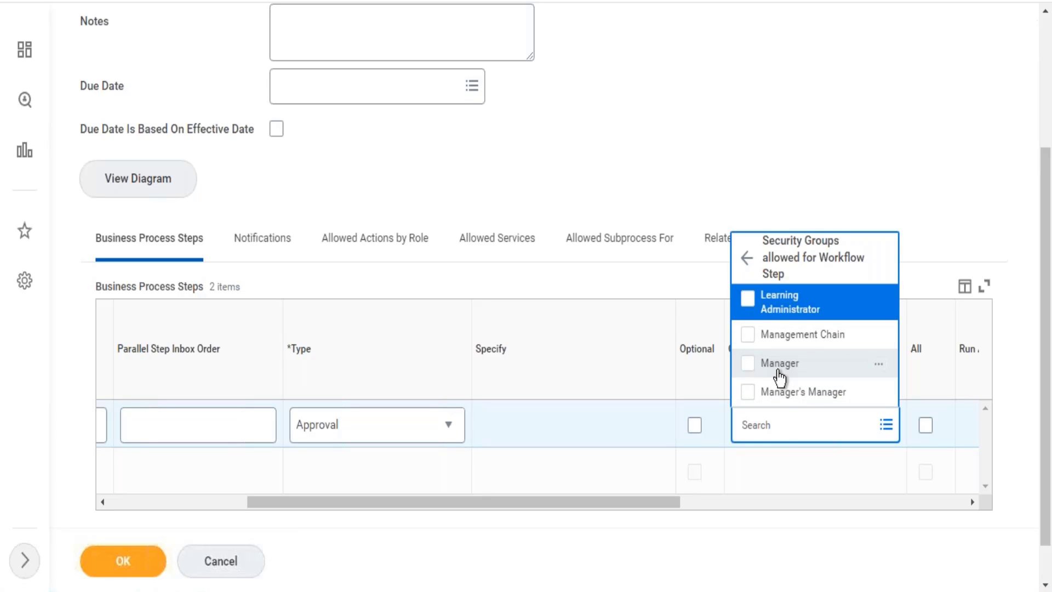
click(779, 364)
key(Escape)
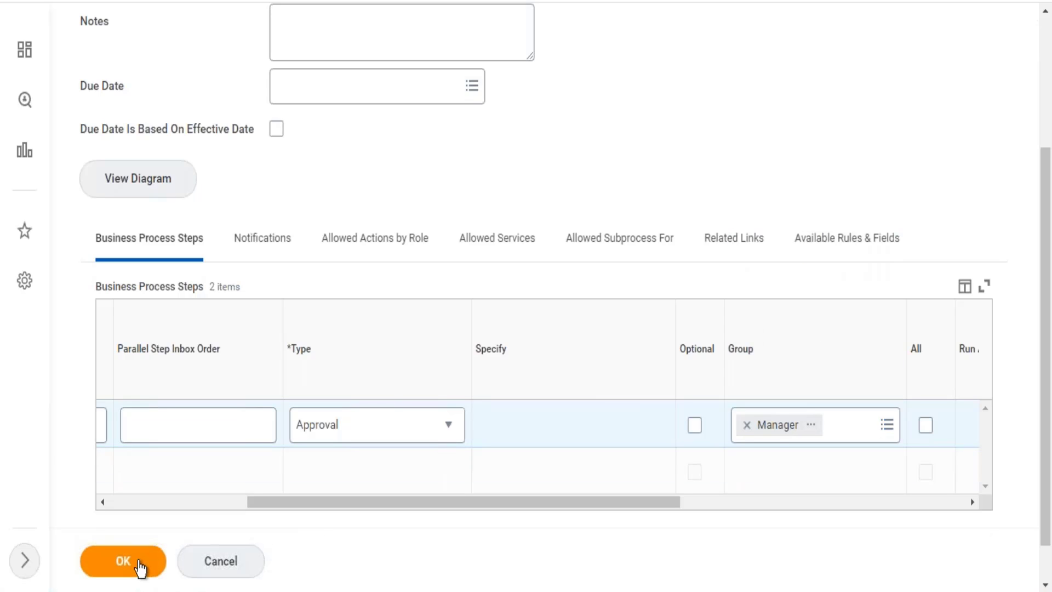
click(139, 567)
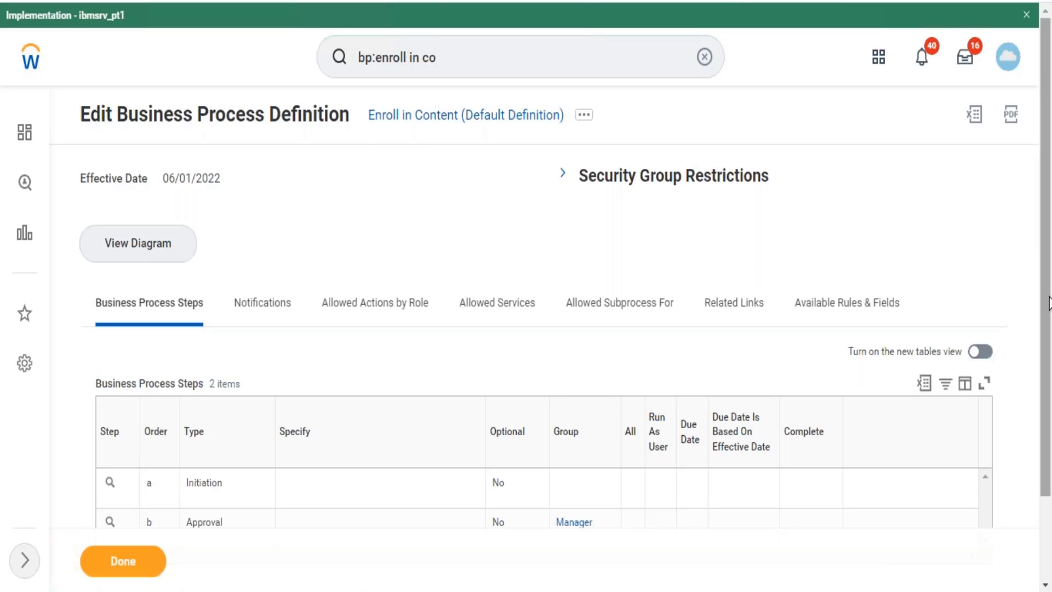
scroll(1046, 548, down, 2)
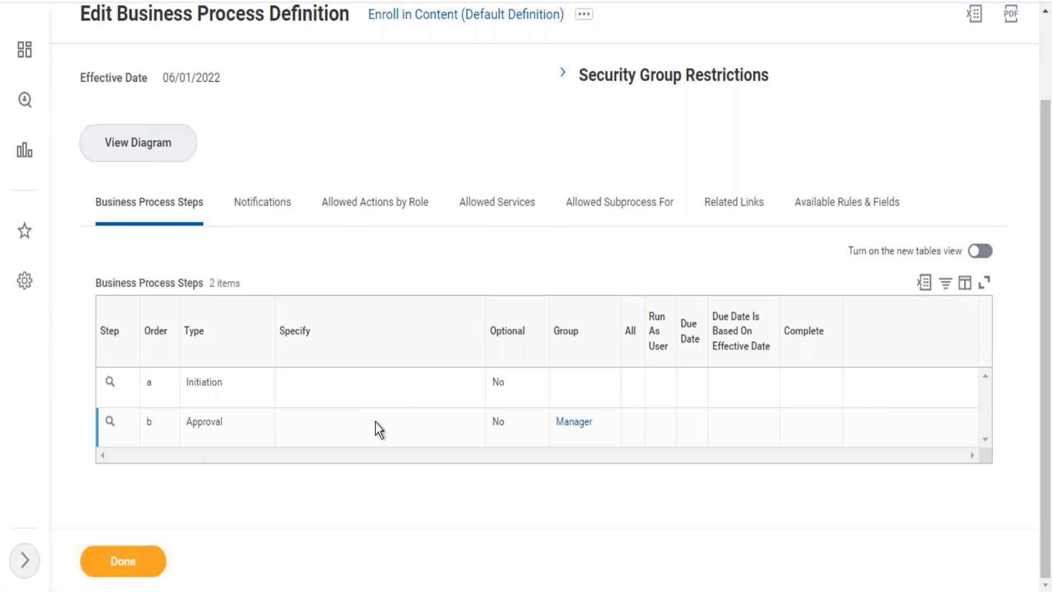
- Start a new condition rule for the Approval step b and describe it as "is course associated with cost ?"
mouse_move(218, 437)
mouse_move(119, 420)
click(122, 422)
mouse_move(197, 250)
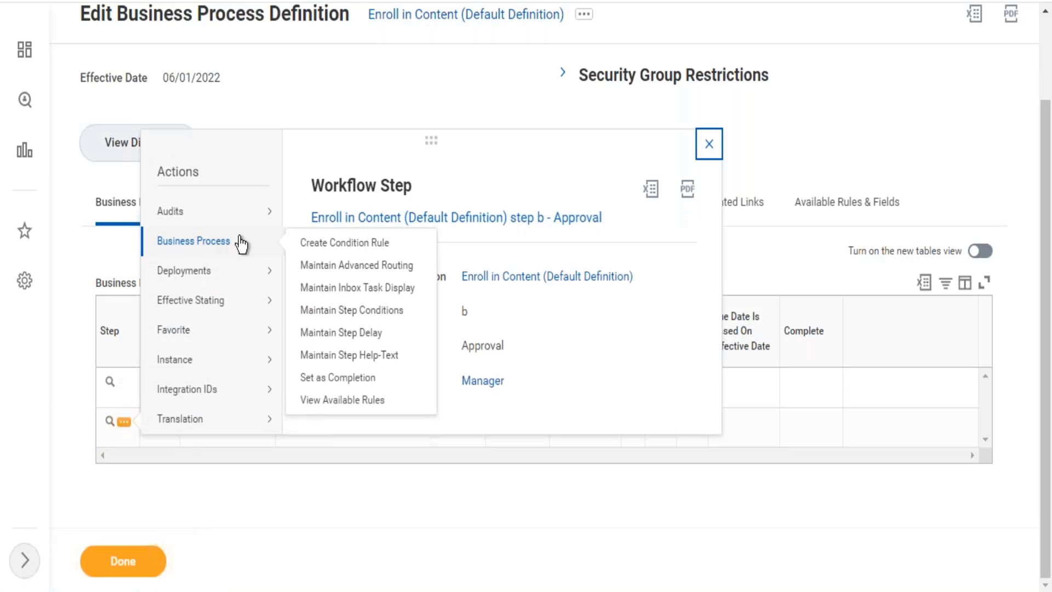
right_click(337, 247)
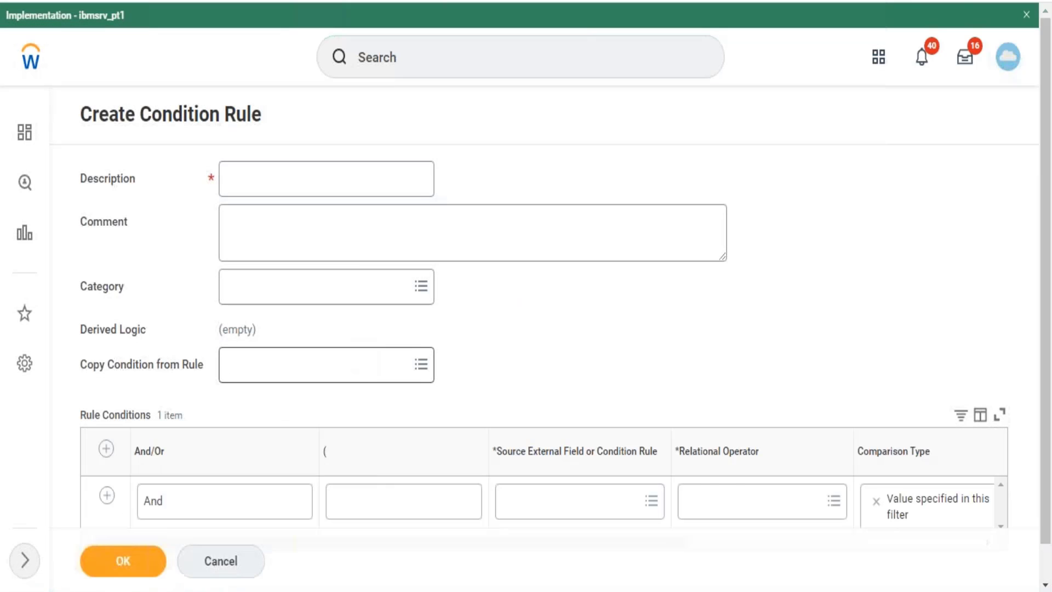
click(334, 163)
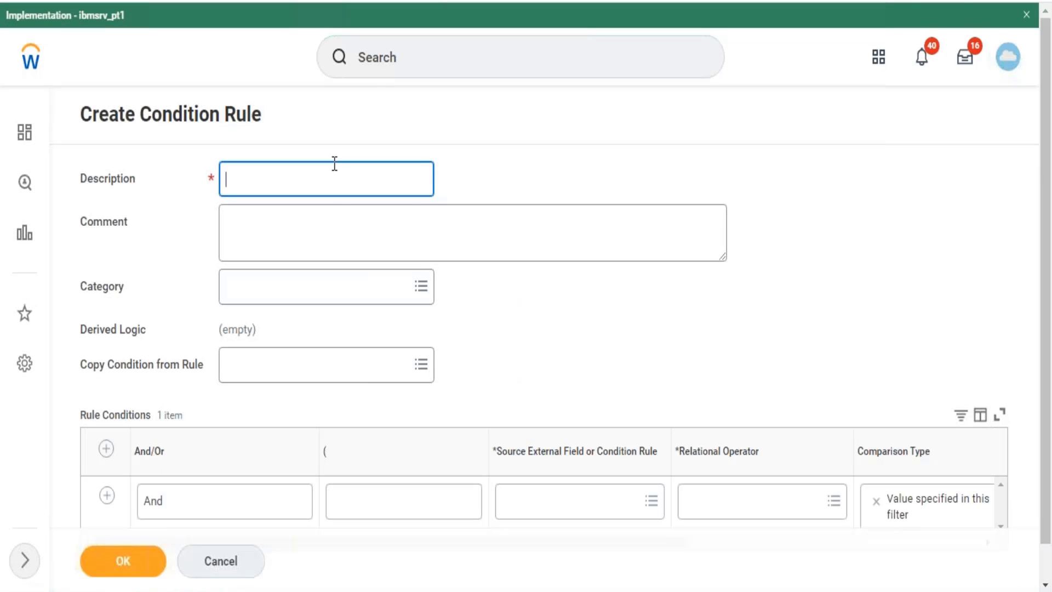
text(is course associa)
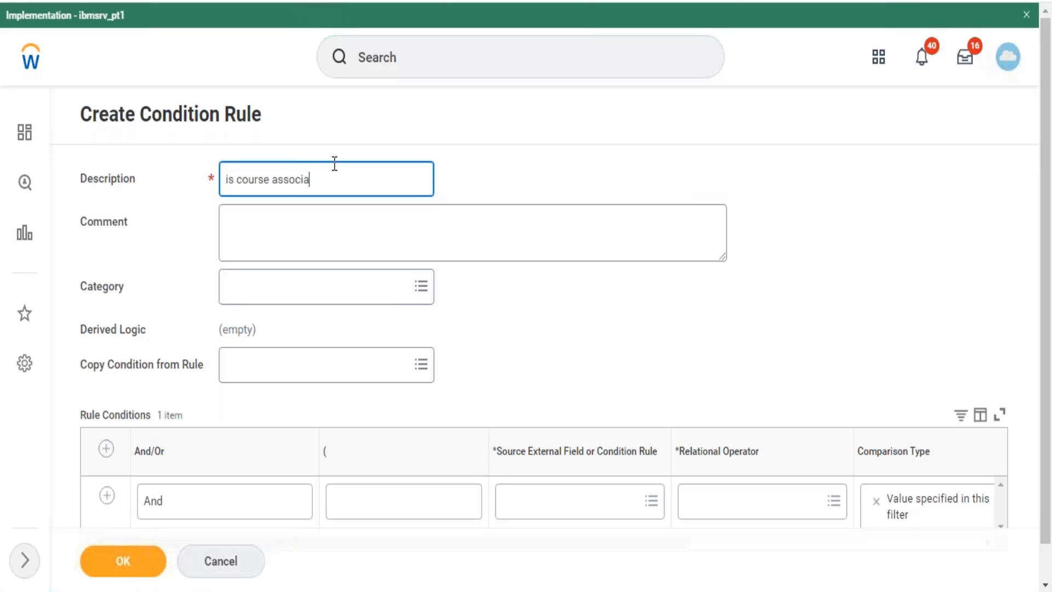
text(ted with cost ?)
- Set the first rule condition's source external field to Course Cost
click(566, 506)
text(c)
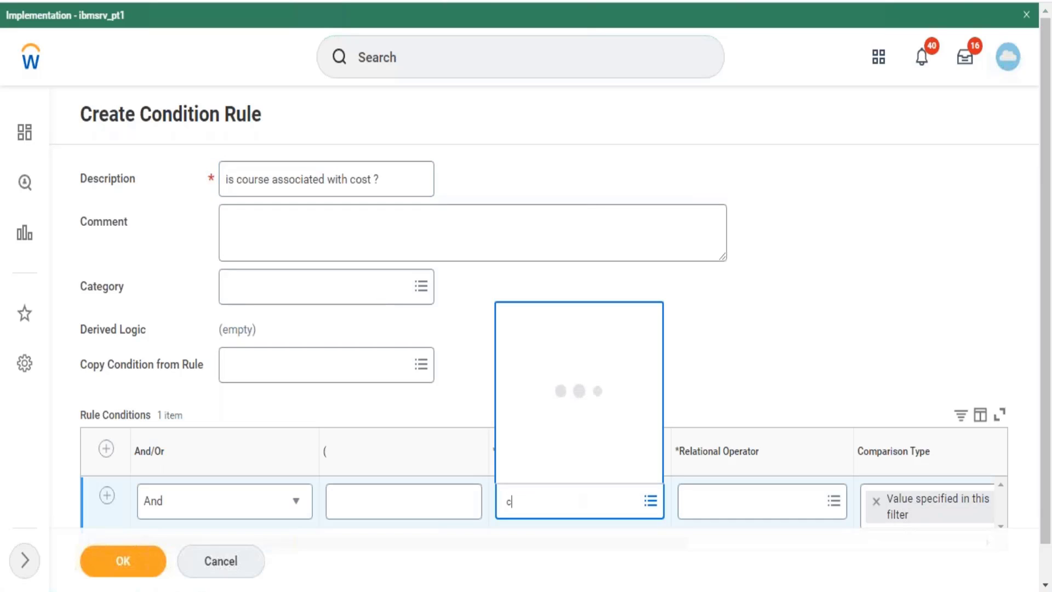
text(ourse c)
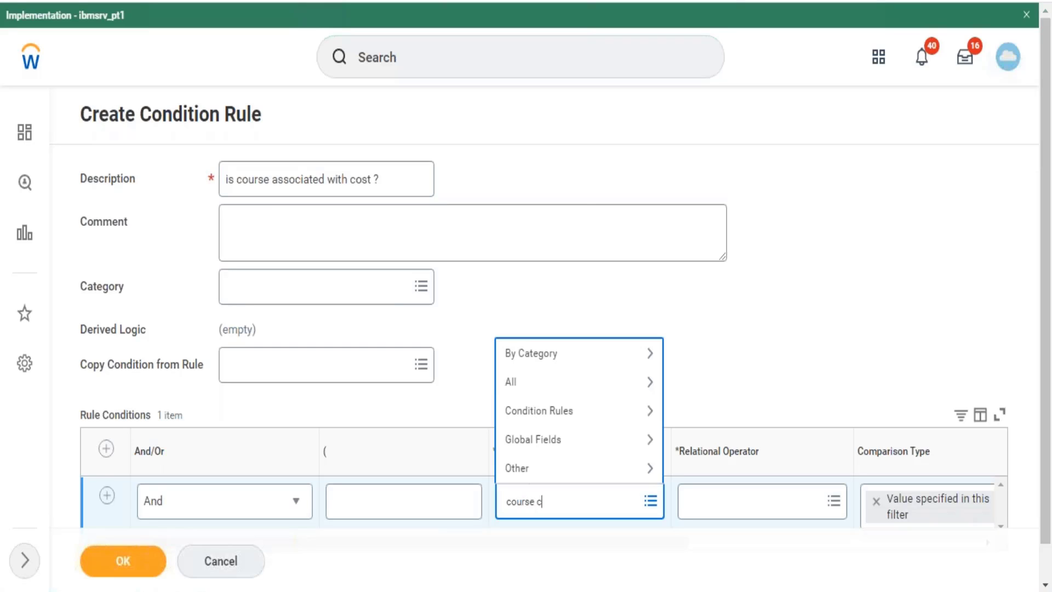
text(ost)
key(Return)
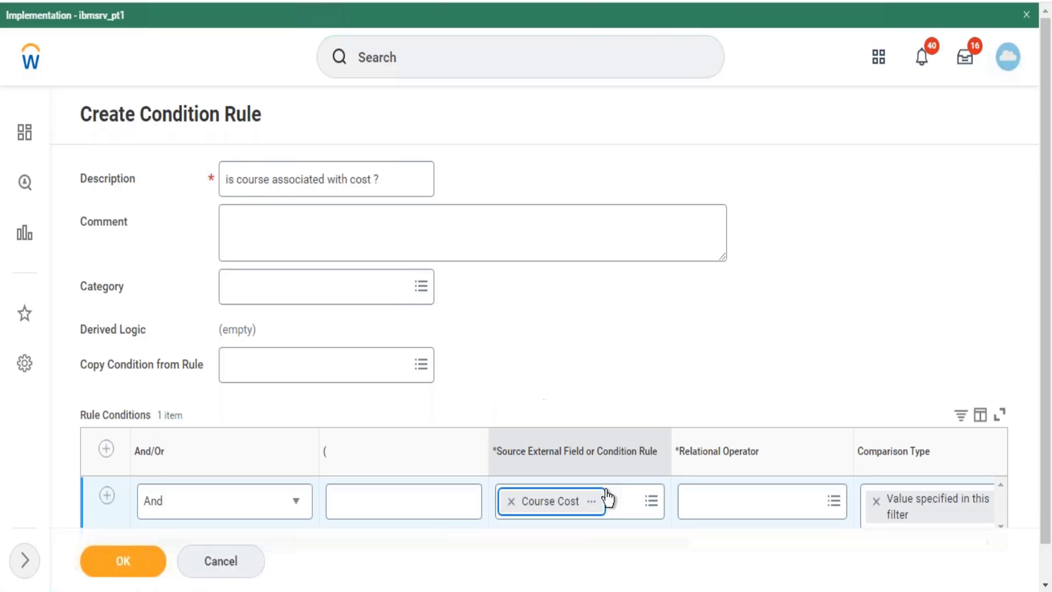
- Set the Course Cost condition's relational operator to "greater than or equal to"
click(714, 507)
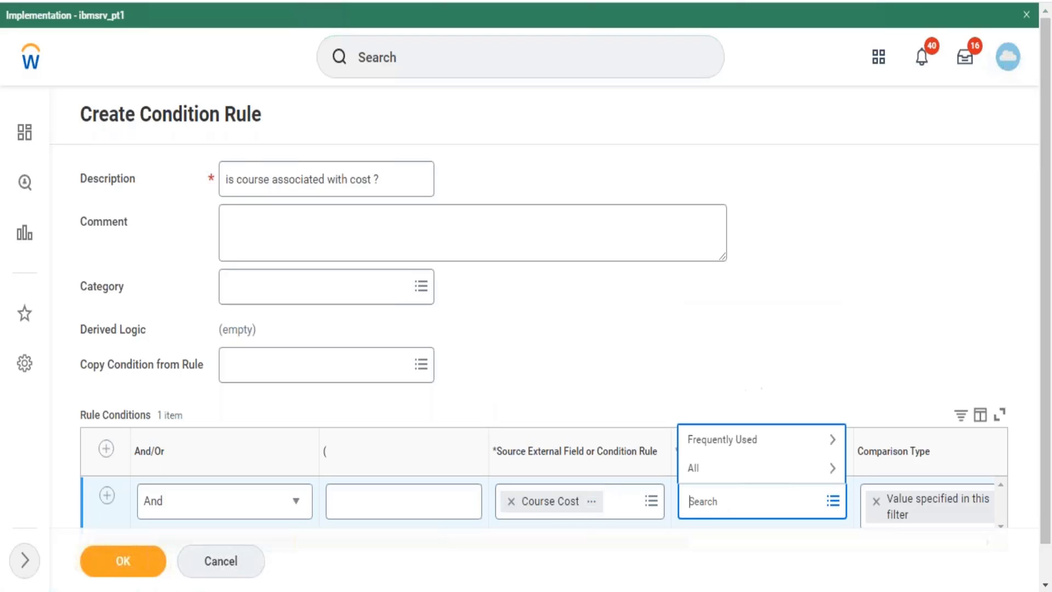
text(in the)
key(Return)
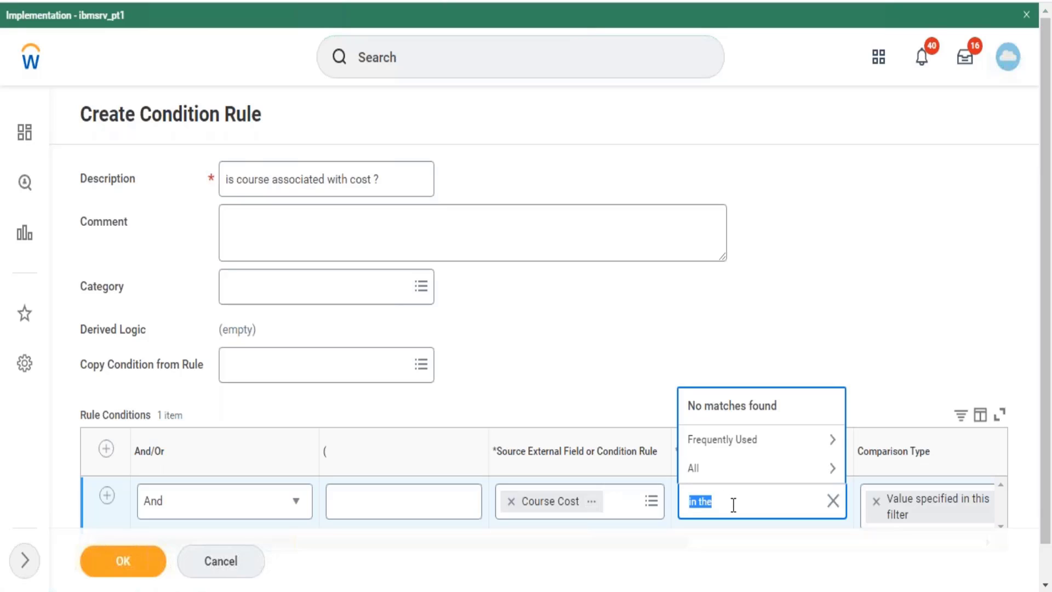
click(778, 440)
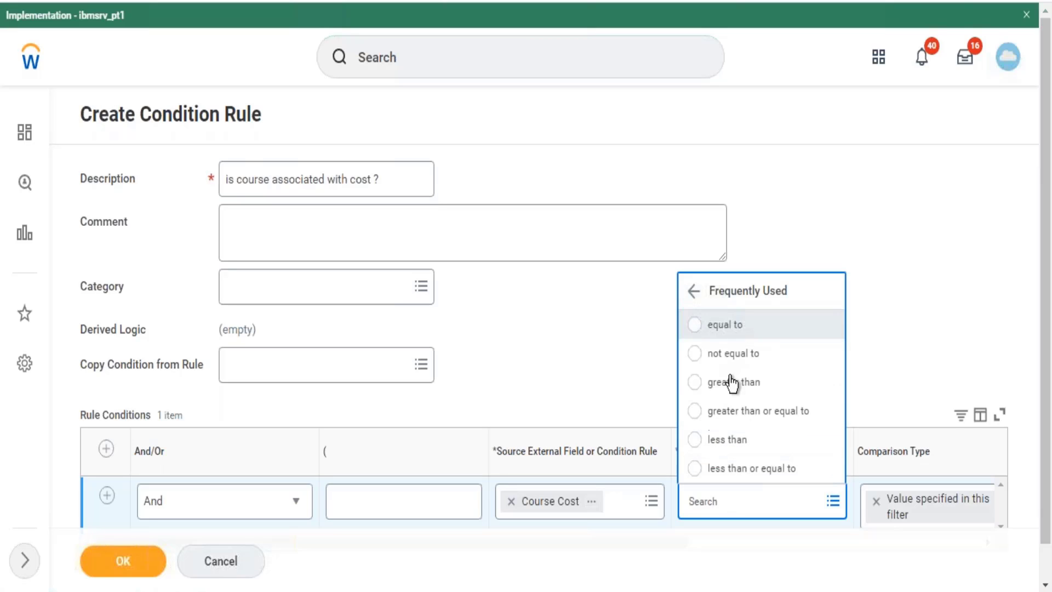
click(743, 410)
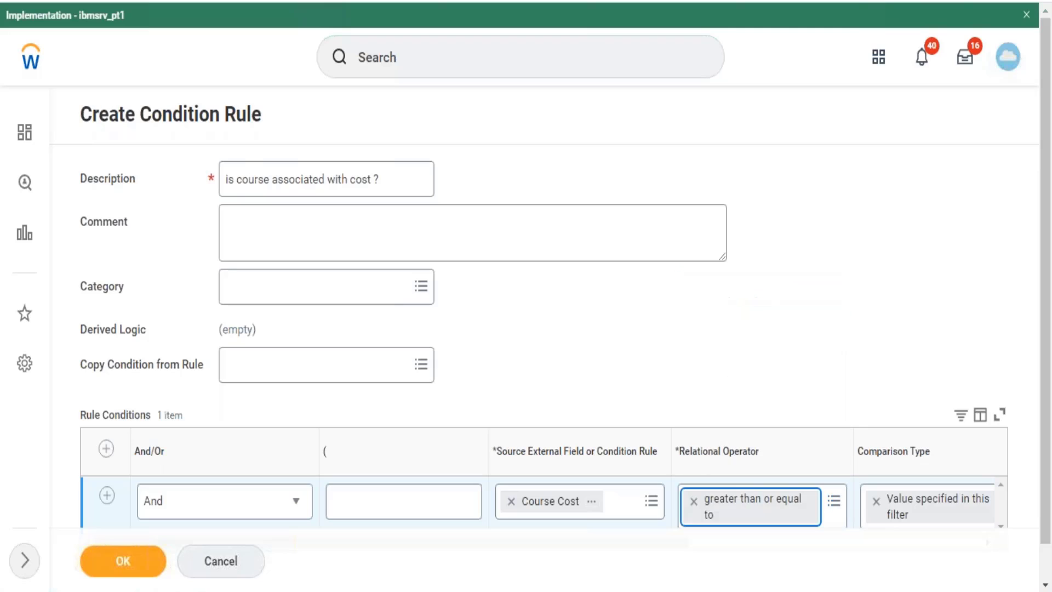
- Change the Course Cost condition's relational operator to "greater than"
click(693, 502)
text(greater)
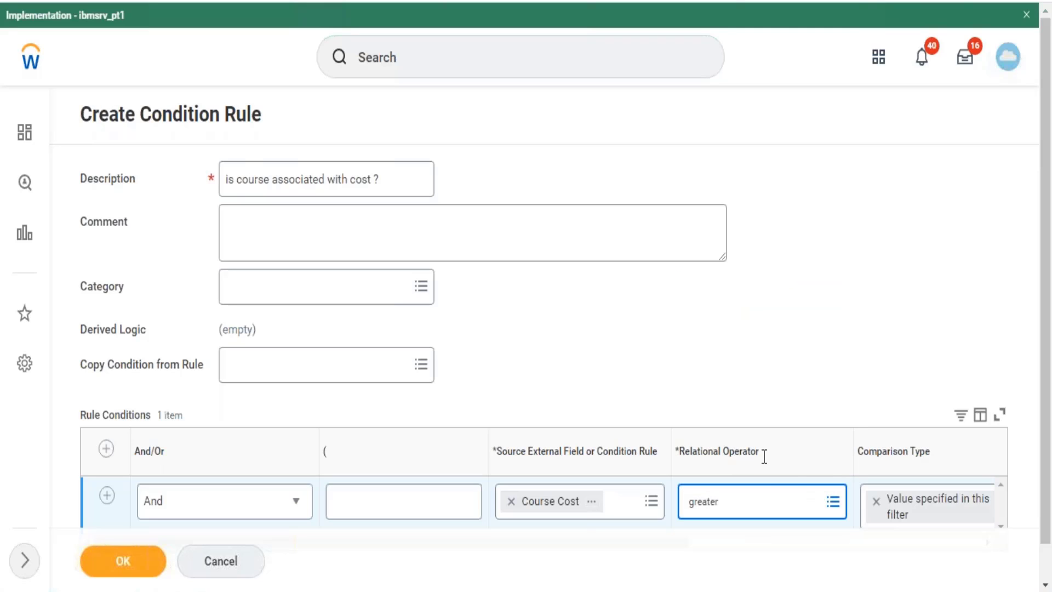
click(758, 500)
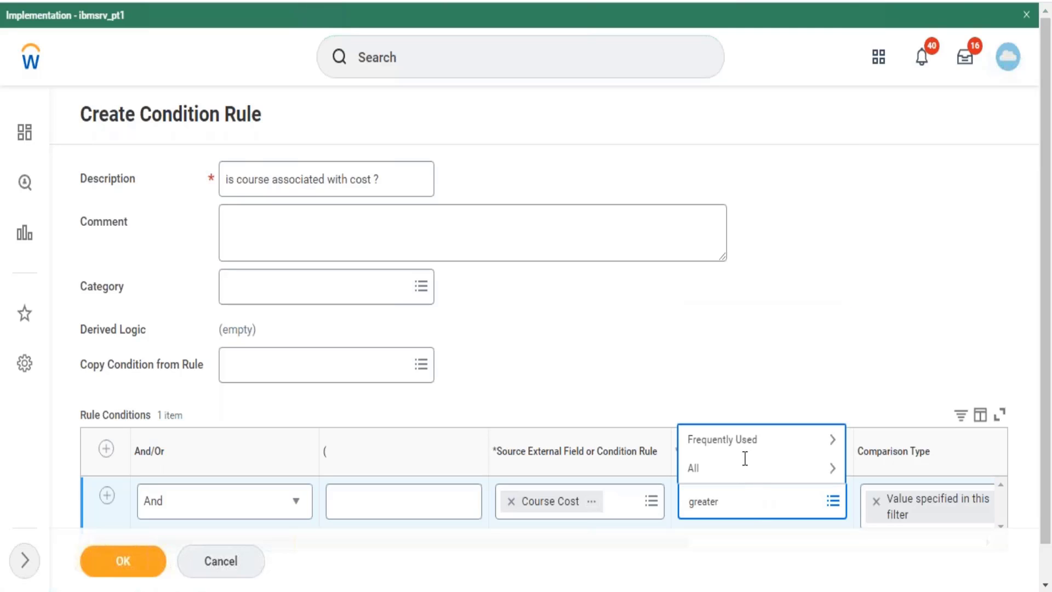
click(743, 453)
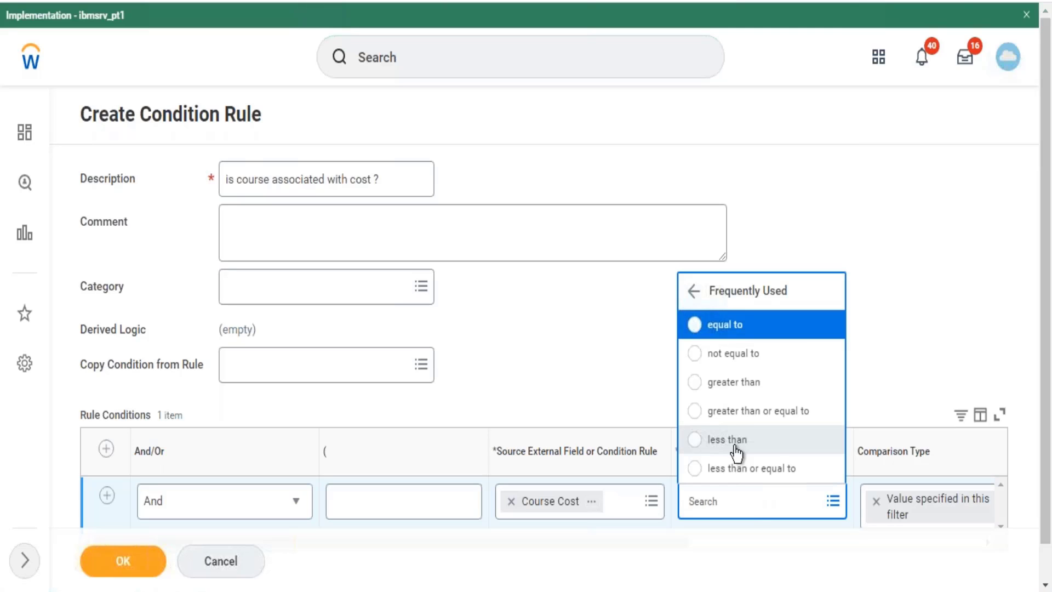
click(733, 382)
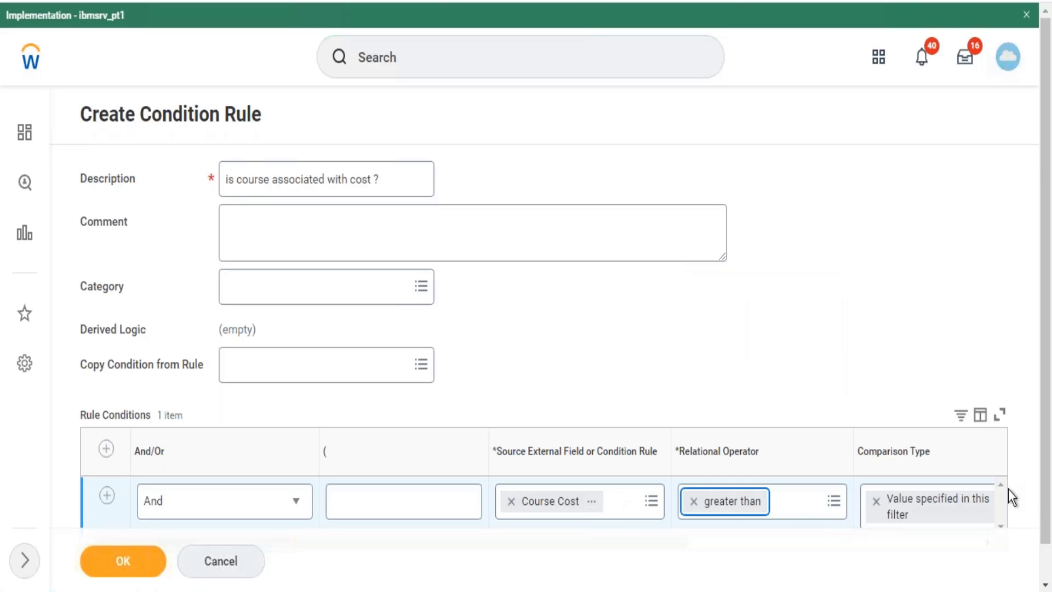
- Browse the full list of source external fields available for the rule condition
click(1046, 550)
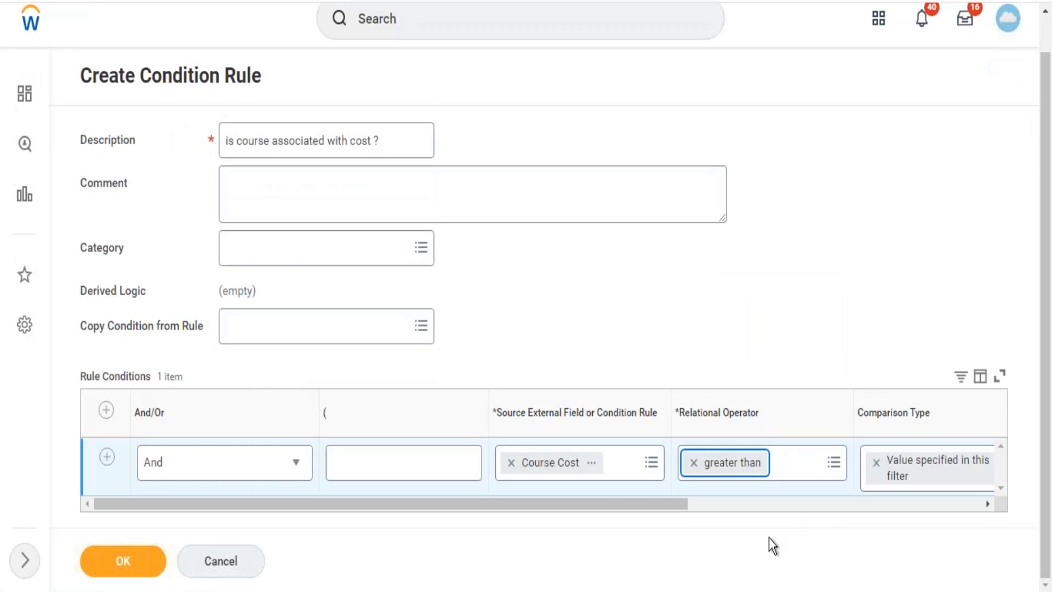
click(627, 476)
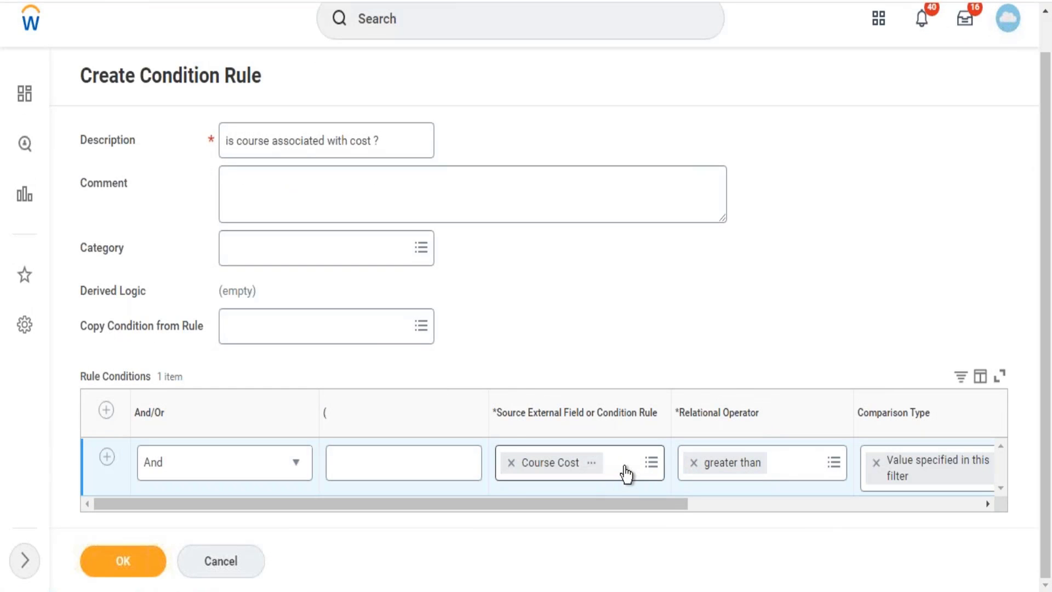
click(577, 345)
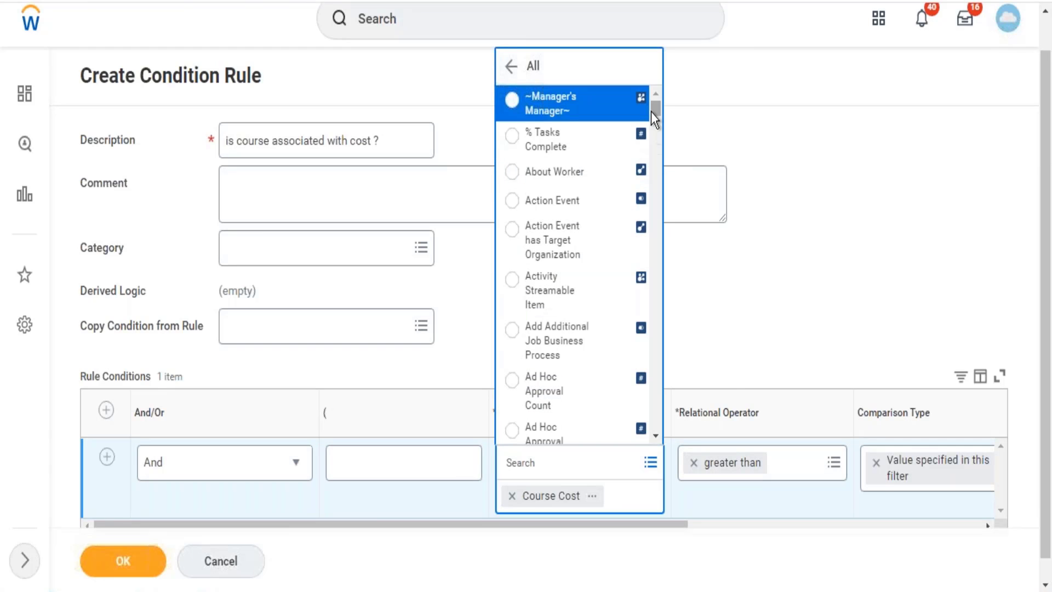
drag(652, 114, 651, 353)
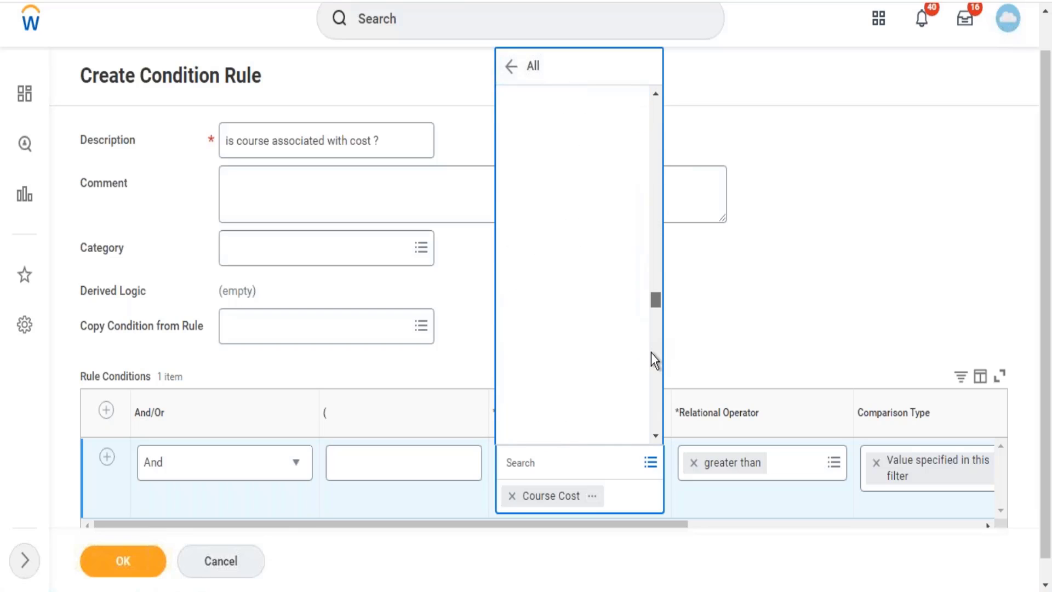
click(764, 274)
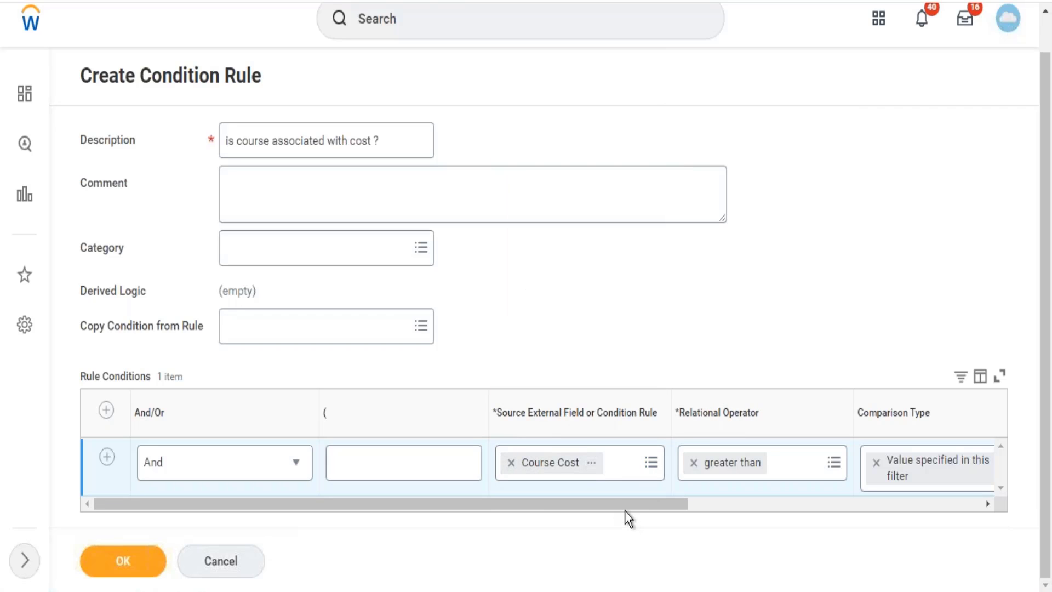
- Check the Course Cost condition's comparison value and save the condition rule
drag(625, 501, 850, 492)
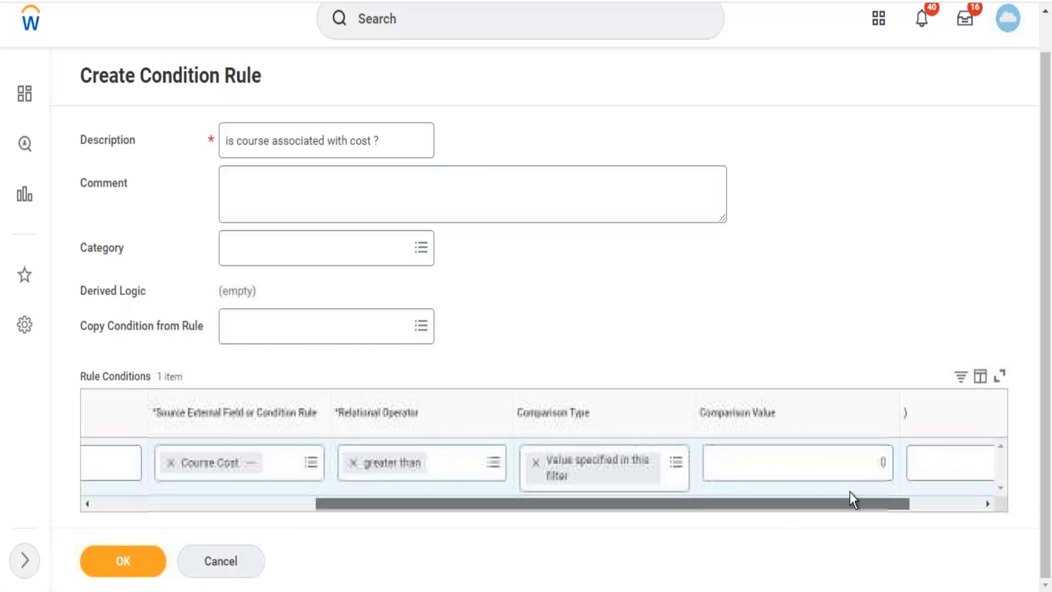
click(873, 470)
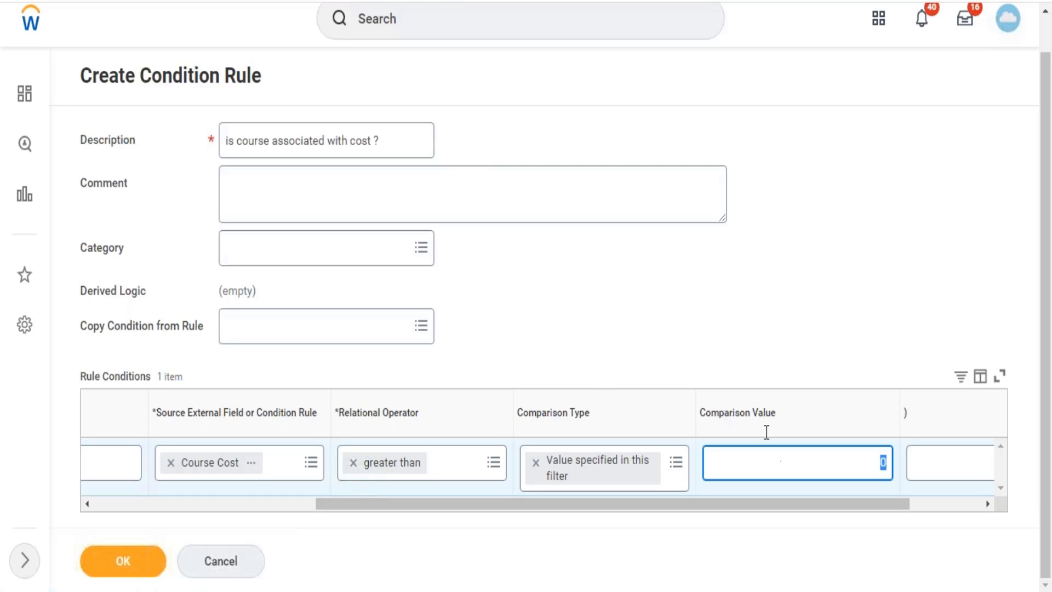
click(274, 512)
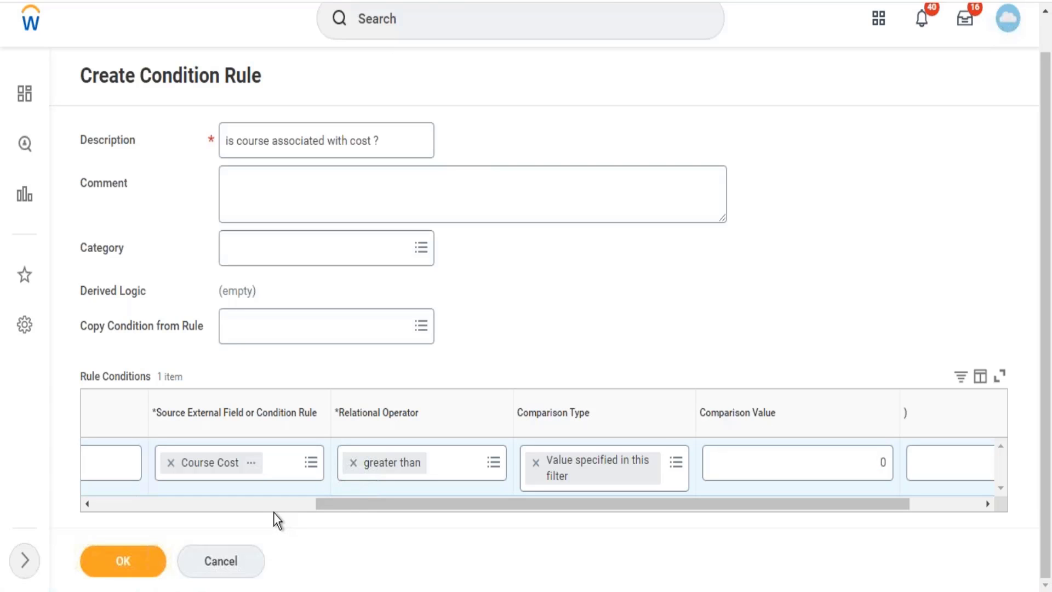
click(271, 505)
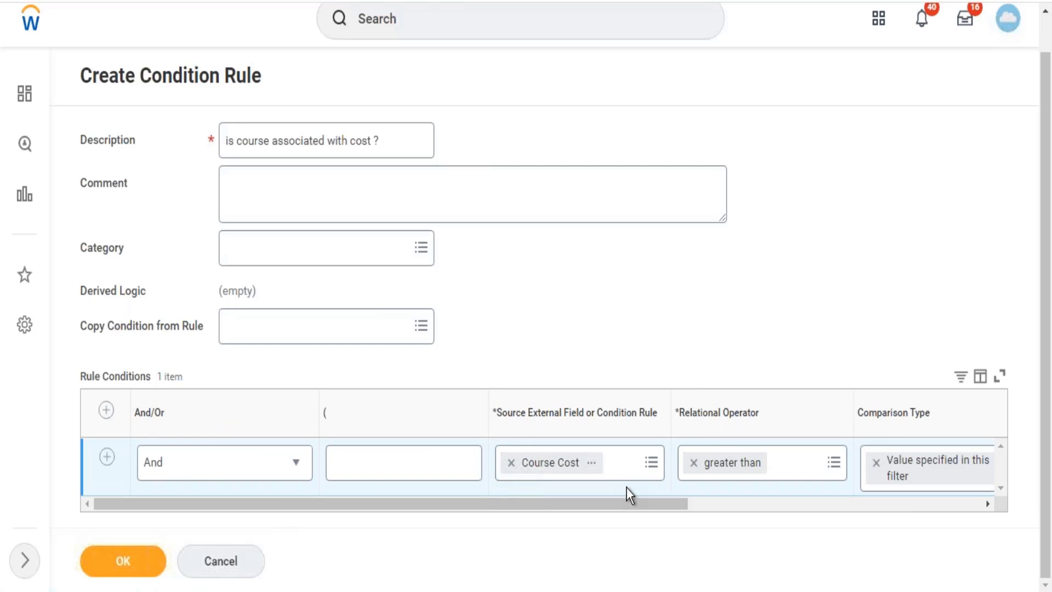
drag(619, 502, 558, 542)
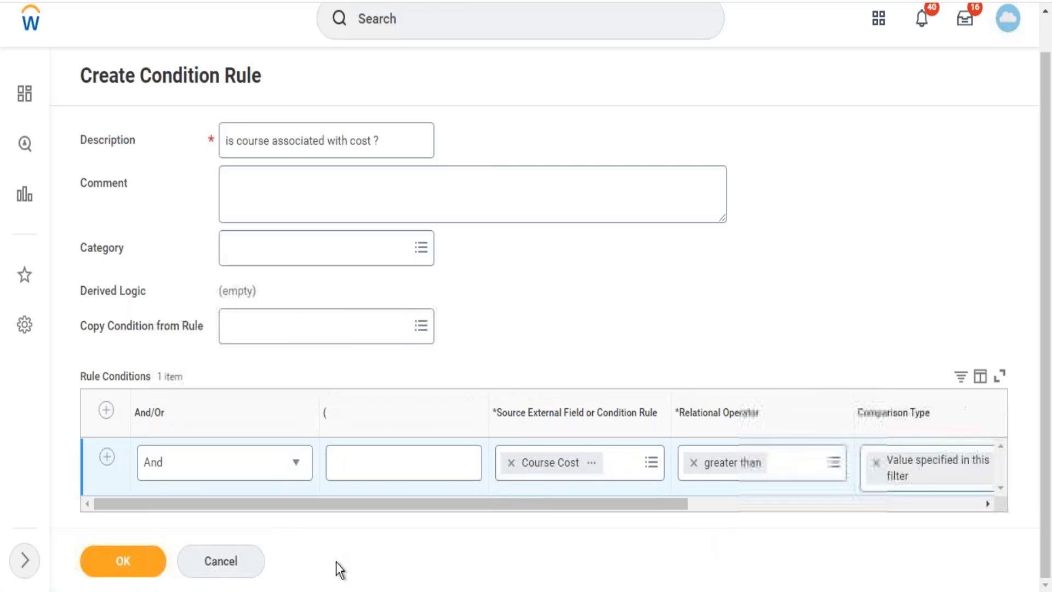
click(133, 564)
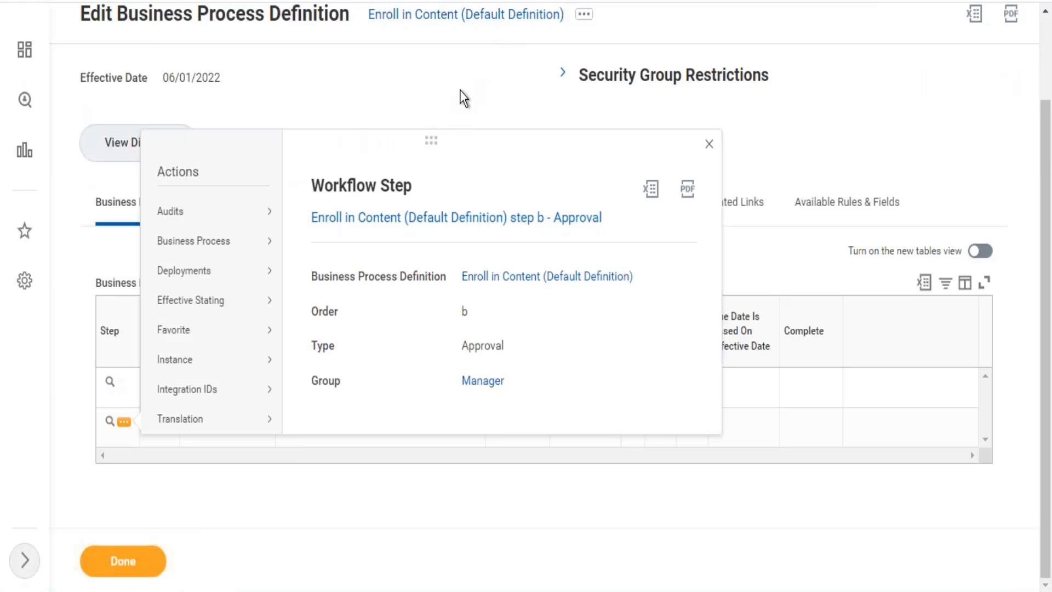
- Open Maintain Step Conditions for the Approval step b with the effective date 06/01/2022
click(460, 91)
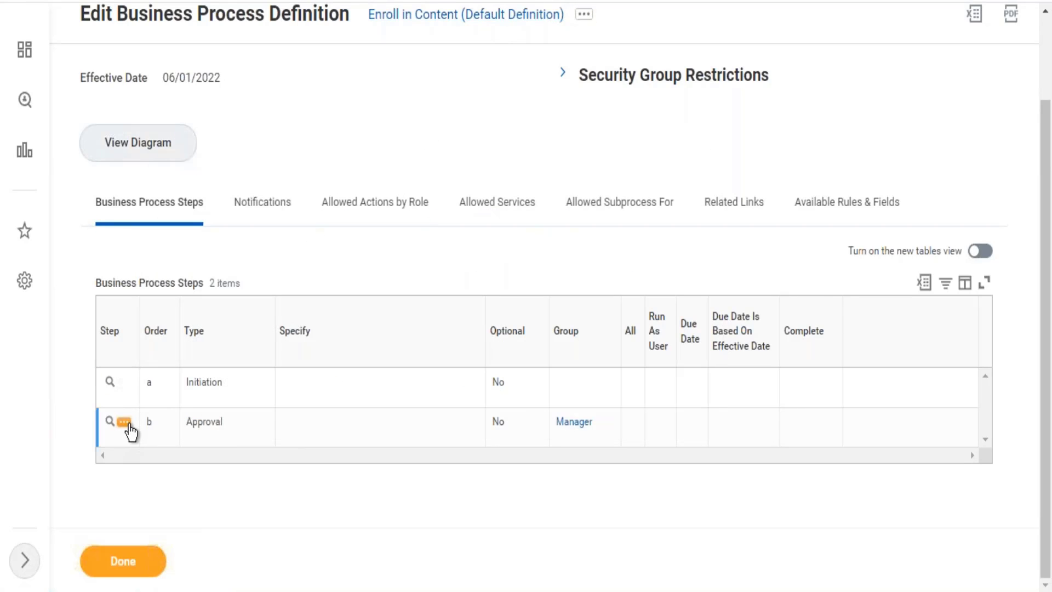
click(125, 422)
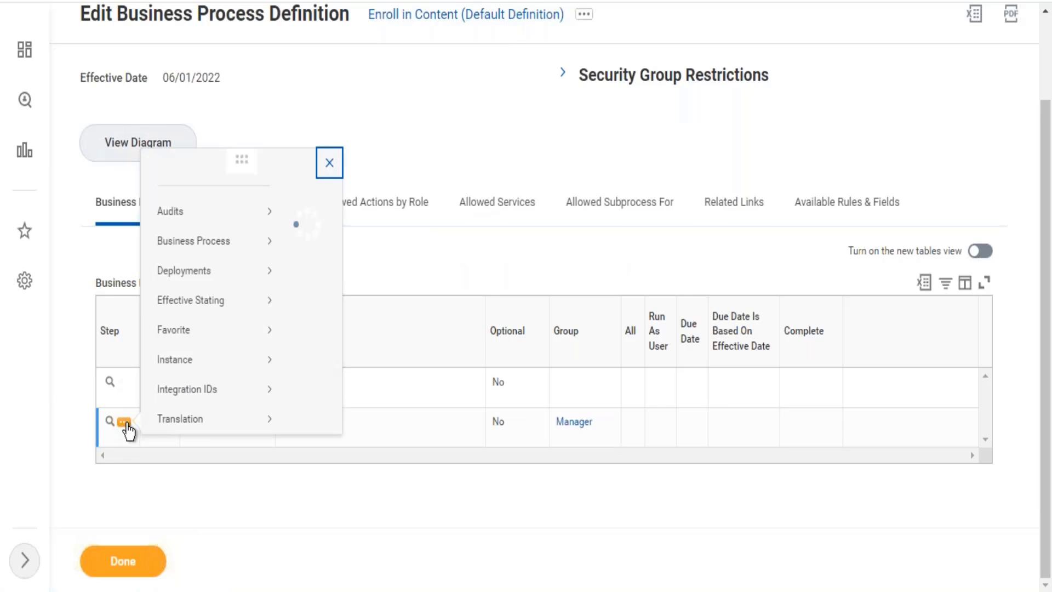
mouse_move(219, 250)
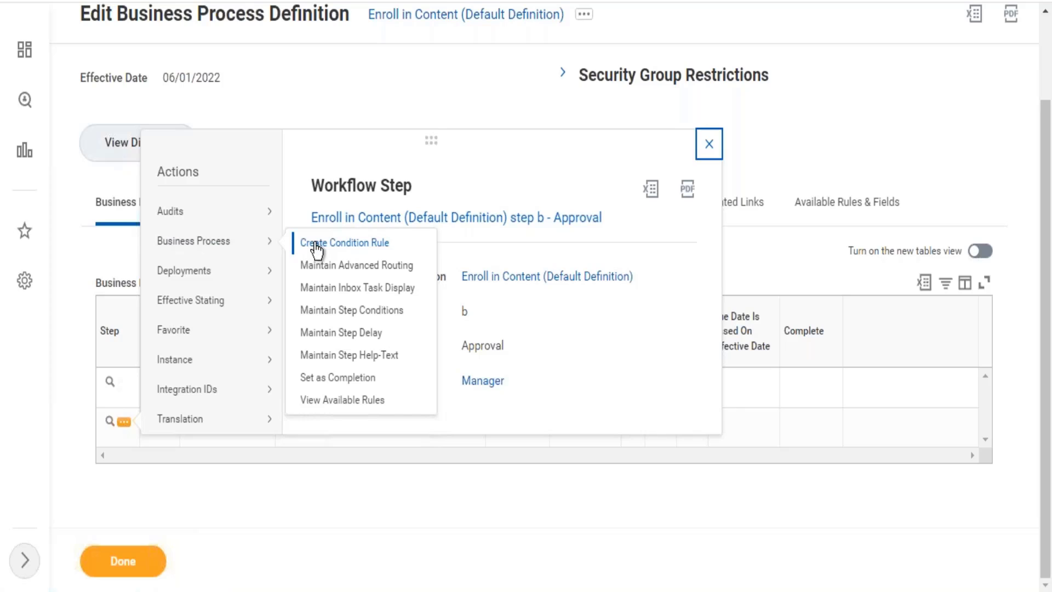
click(351, 312)
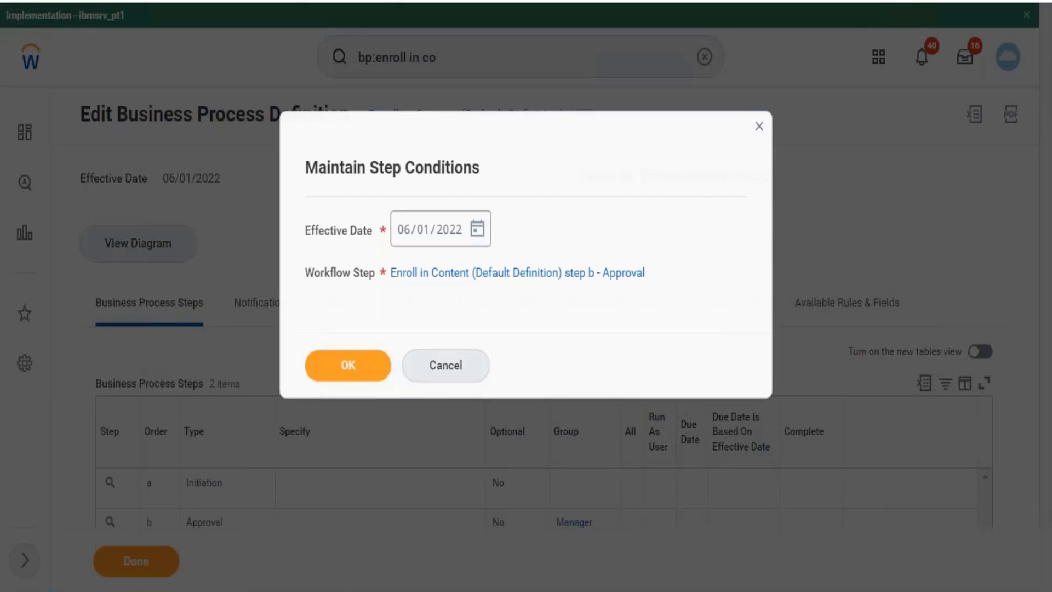
click(363, 371)
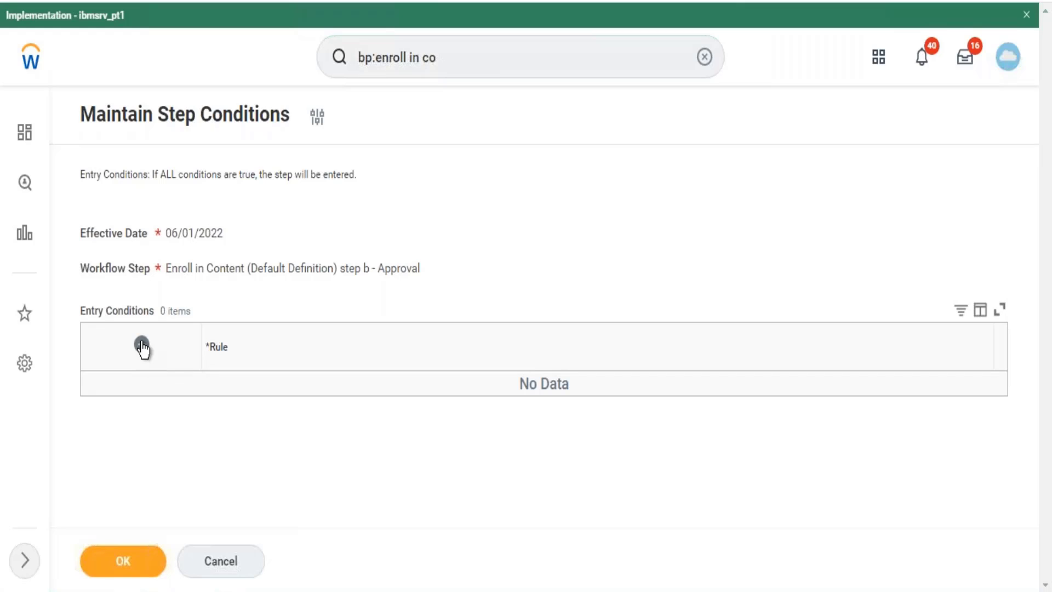
- Add an entry condition to the Approval step using the rule "is course associated with cost ?"
click(142, 346)
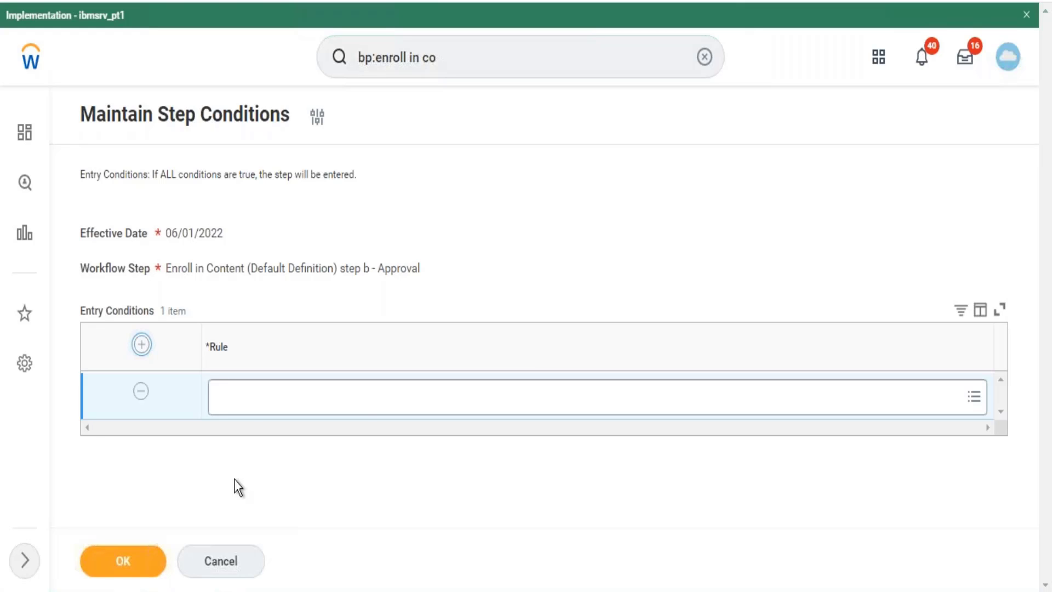
click(326, 403)
text(is )
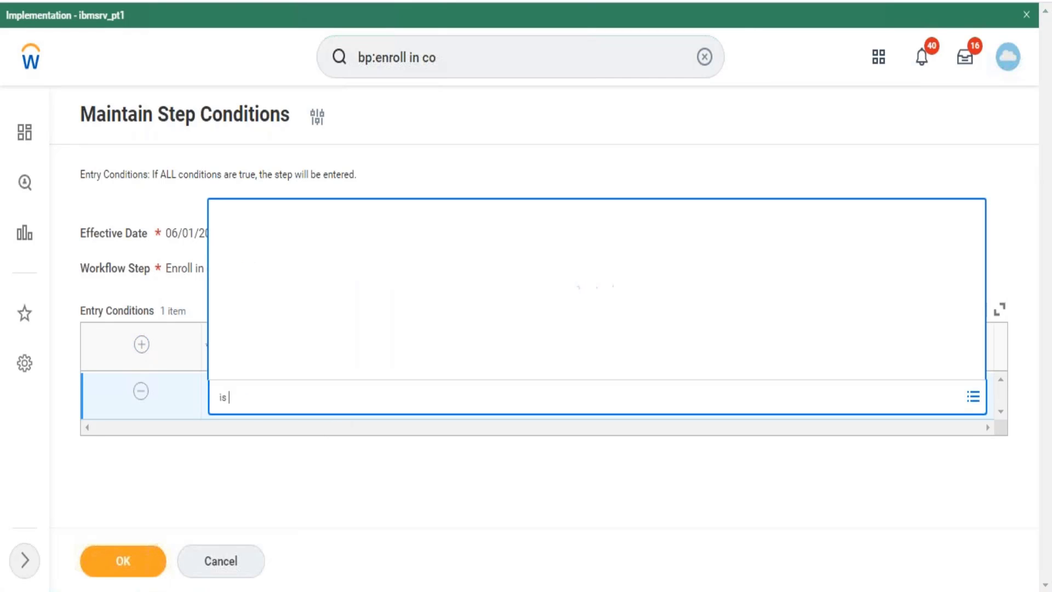
text(cours)
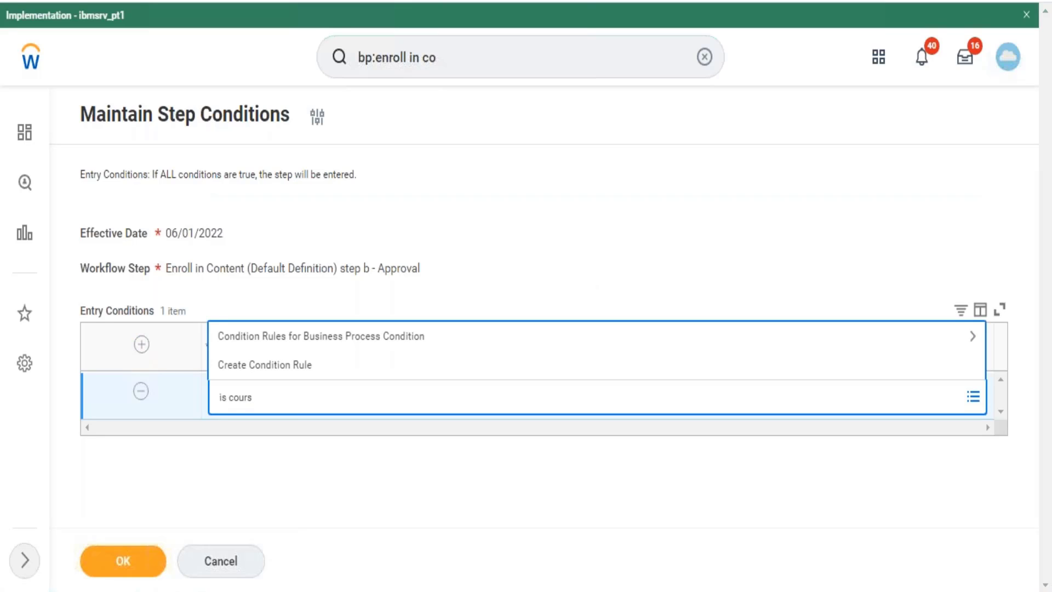
text(e cost)
key(Return)
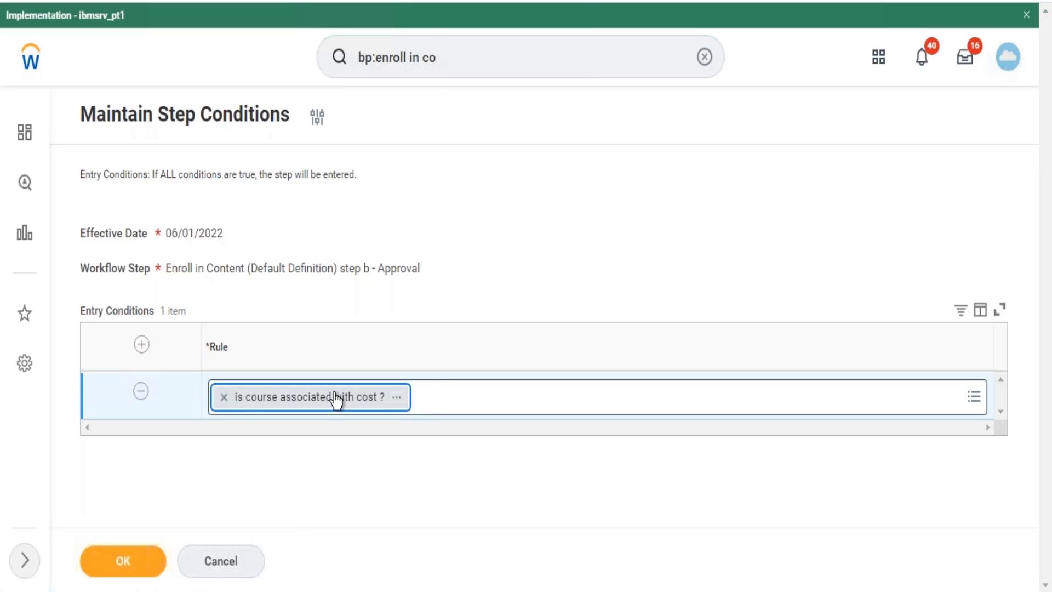
- Save the Approval step's entry condition and review its rule and assigned group in the business process steps
click(130, 557)
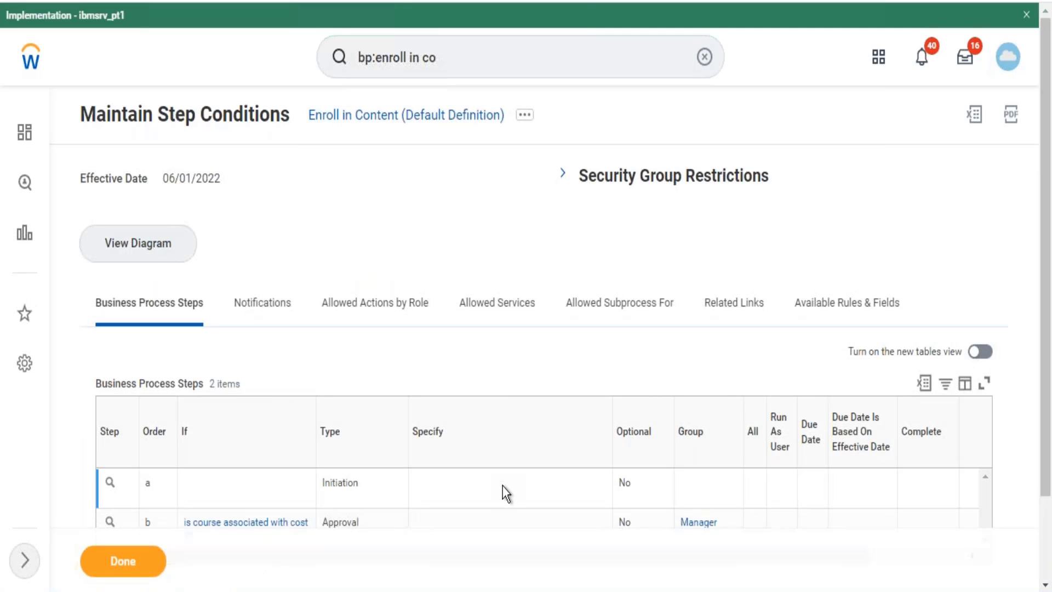
scroll(636, 383, down, 2)
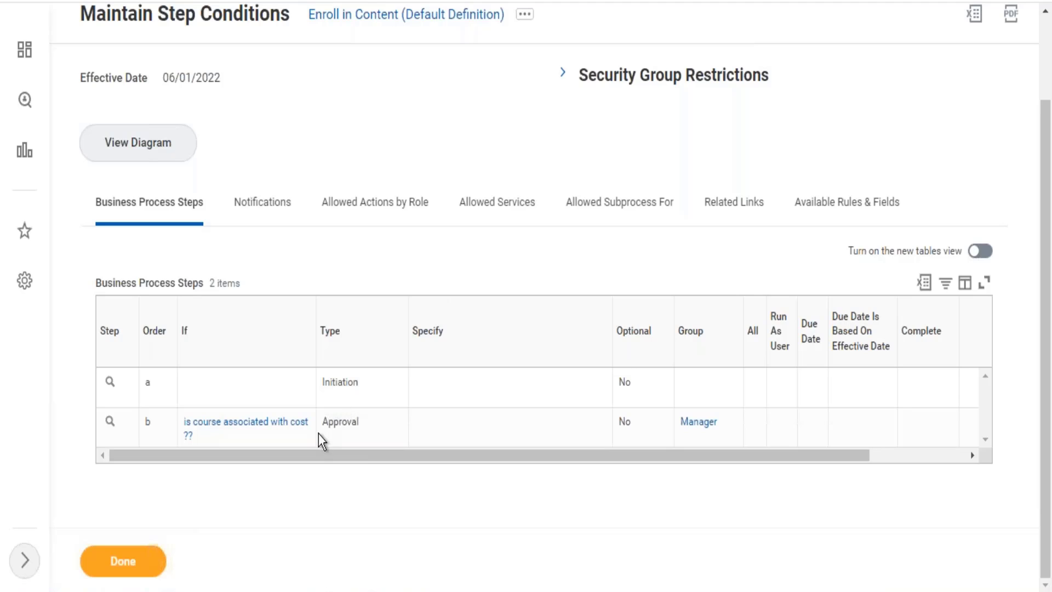
mouse_move(352, 425)
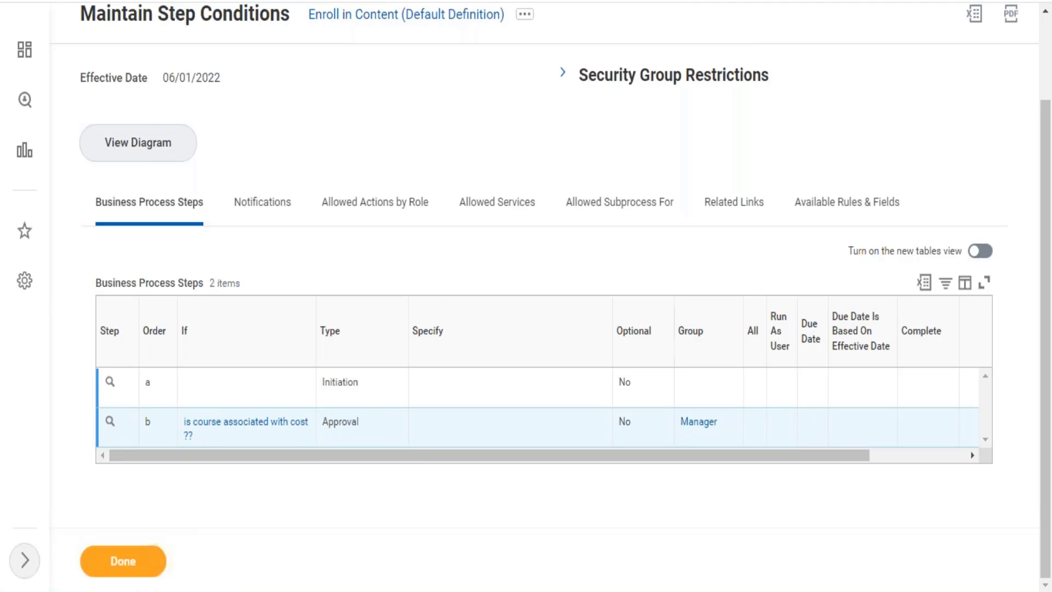
drag(716, 427, 680, 427)
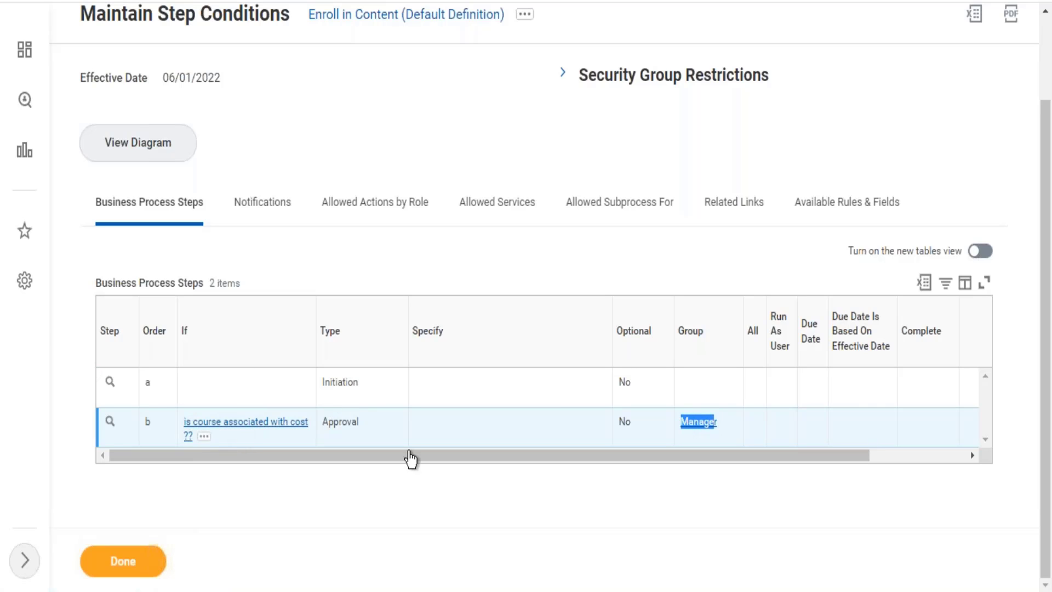
click(353, 509)
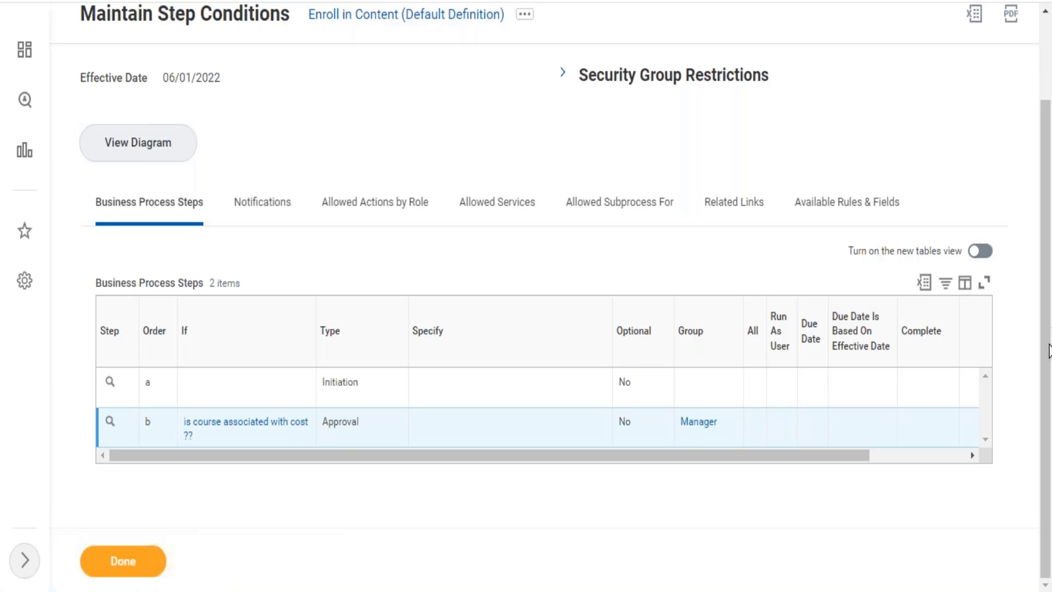
scroll(1041, 270, up, 1)
scroll(1033, 364, down, 1)
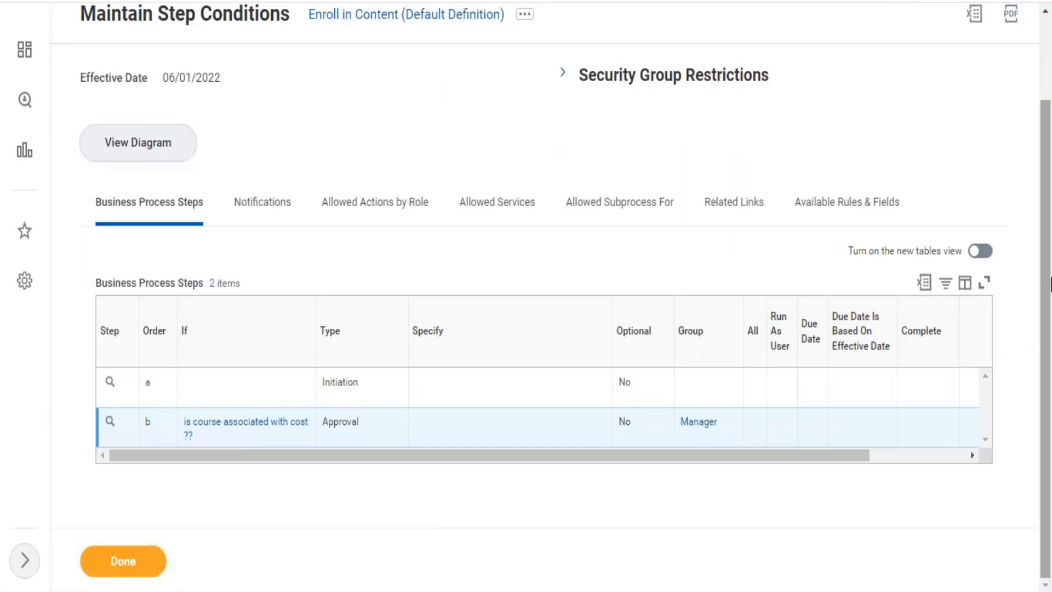
scroll(1041, 188, up, 1)
scroll(1041, 189, up, 2)
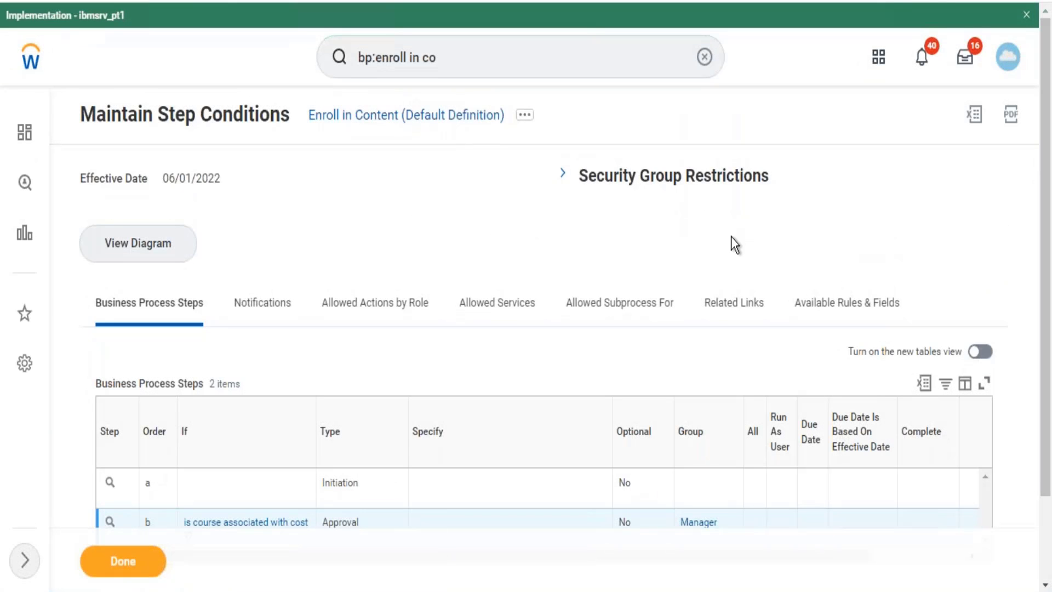
- Open the Enroll in Content (Default Definition) business process for editing with the effective date 06/01/2022
click(523, 116)
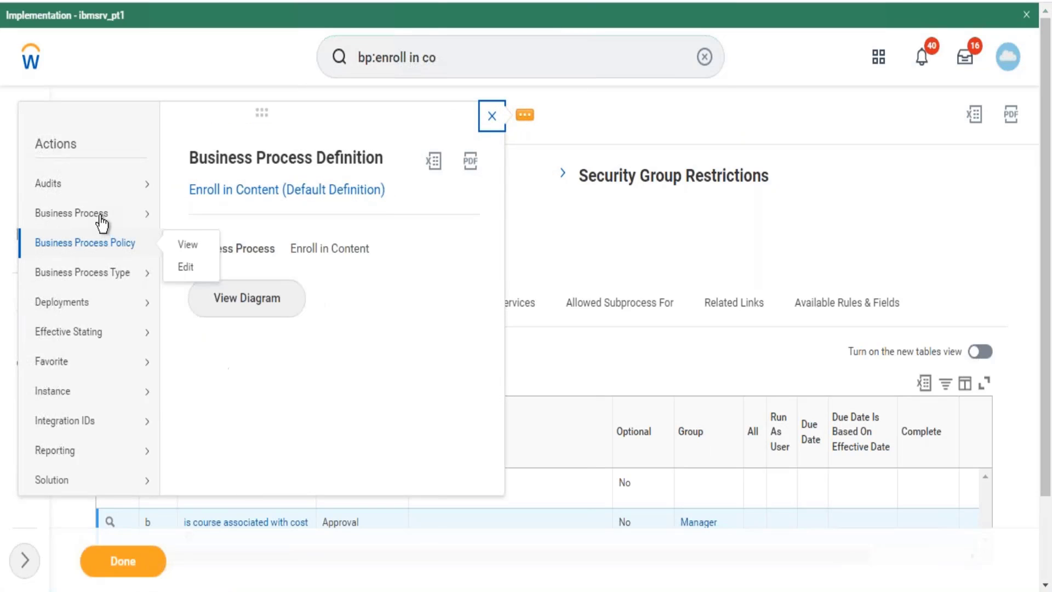
mouse_move(106, 219)
mouse_move(156, 243)
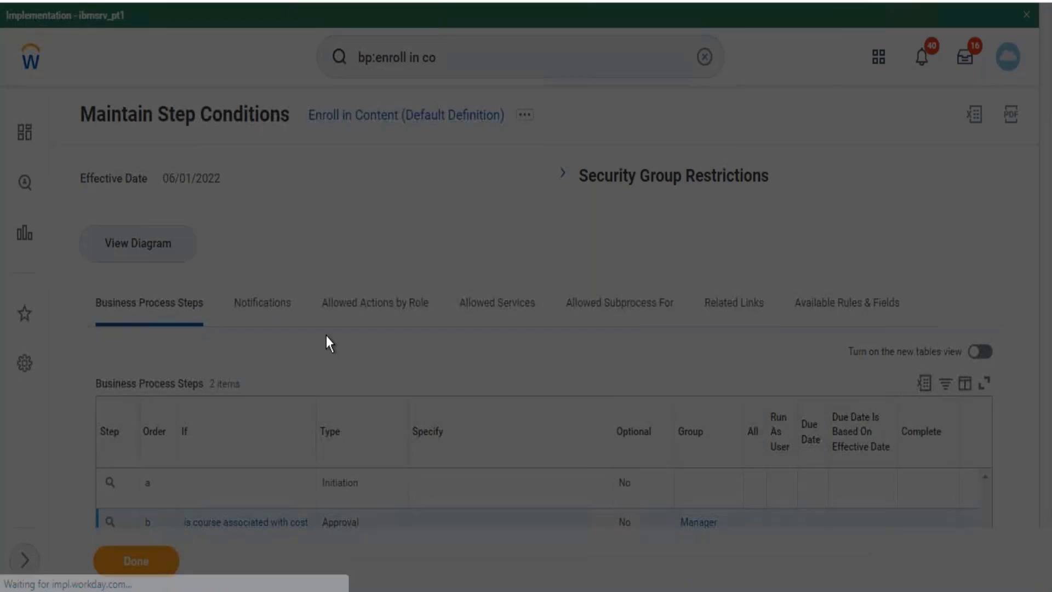
click(348, 364)
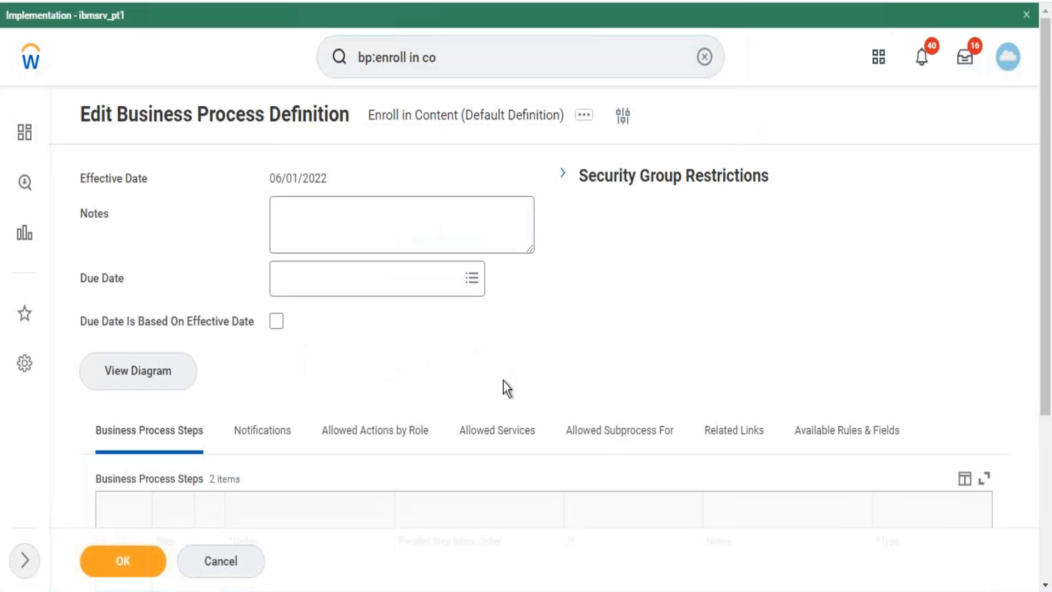
scroll(903, 273, down, 4)
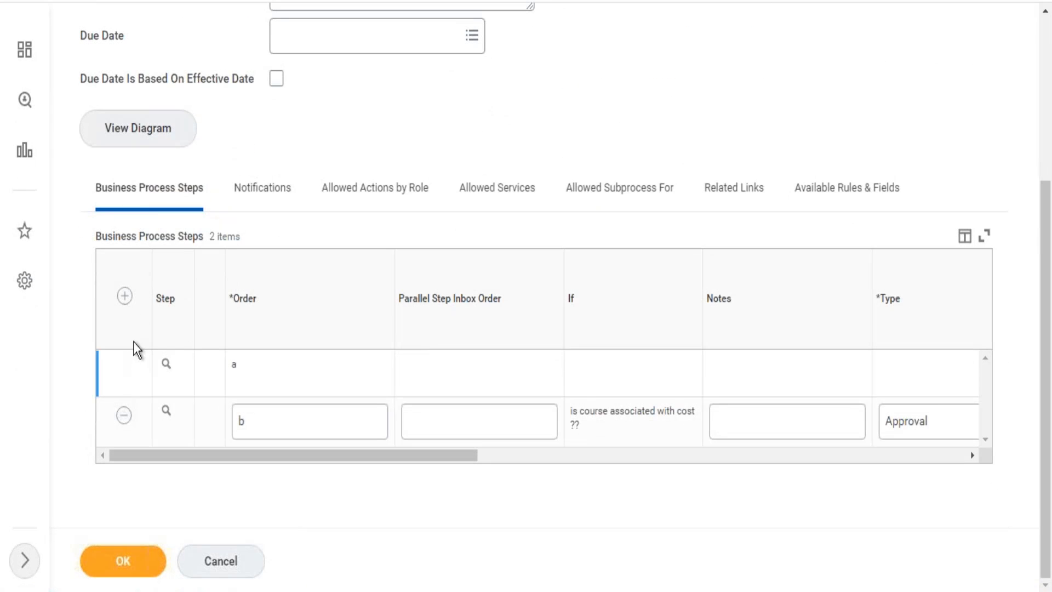
- Add a new row to the business process steps and look through its available step types and remaining columns
click(125, 299)
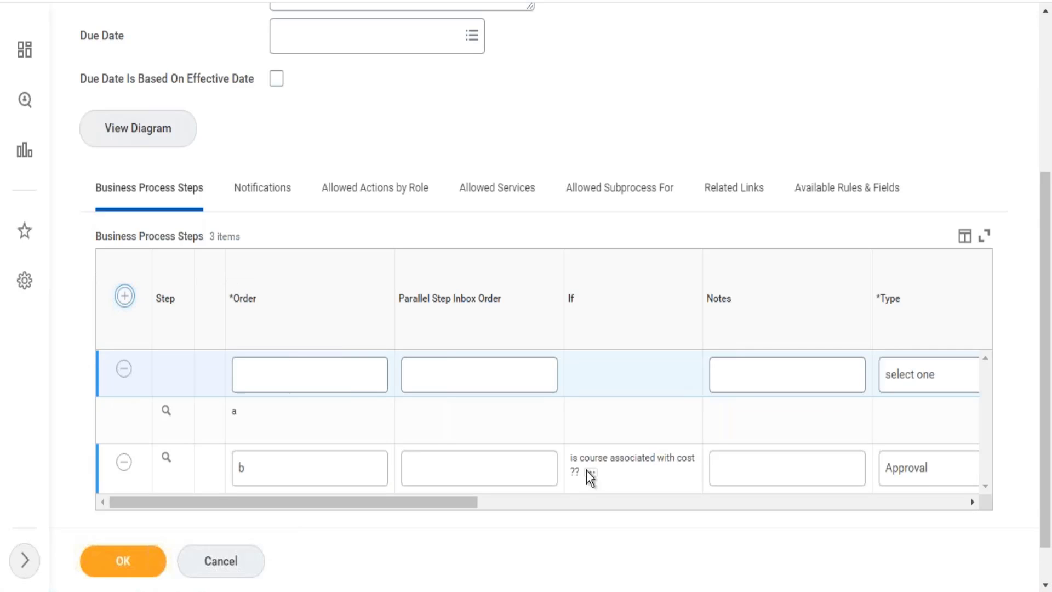
drag(451, 498, 550, 498)
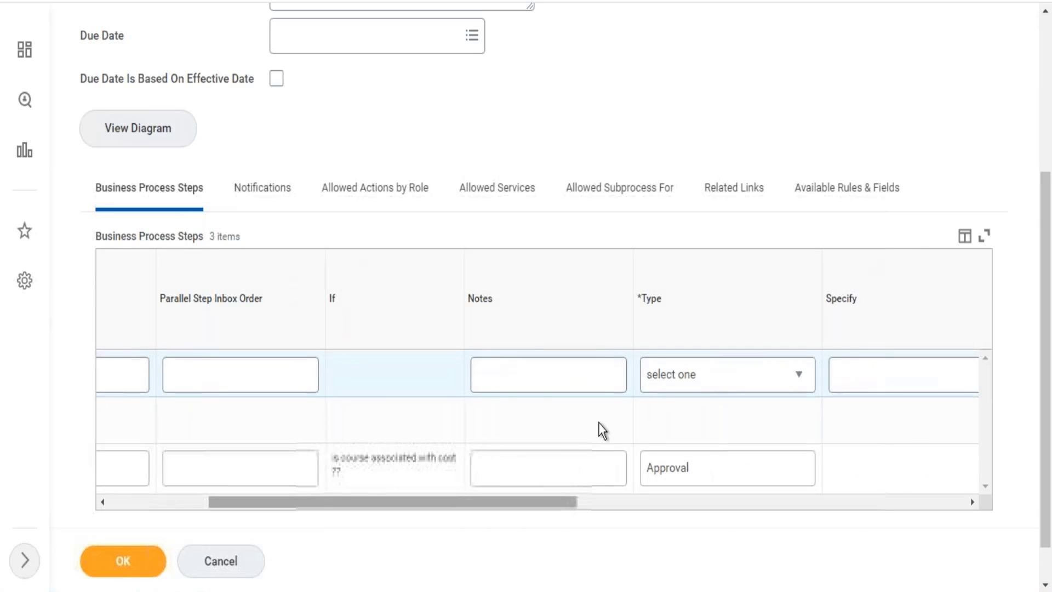
click(723, 374)
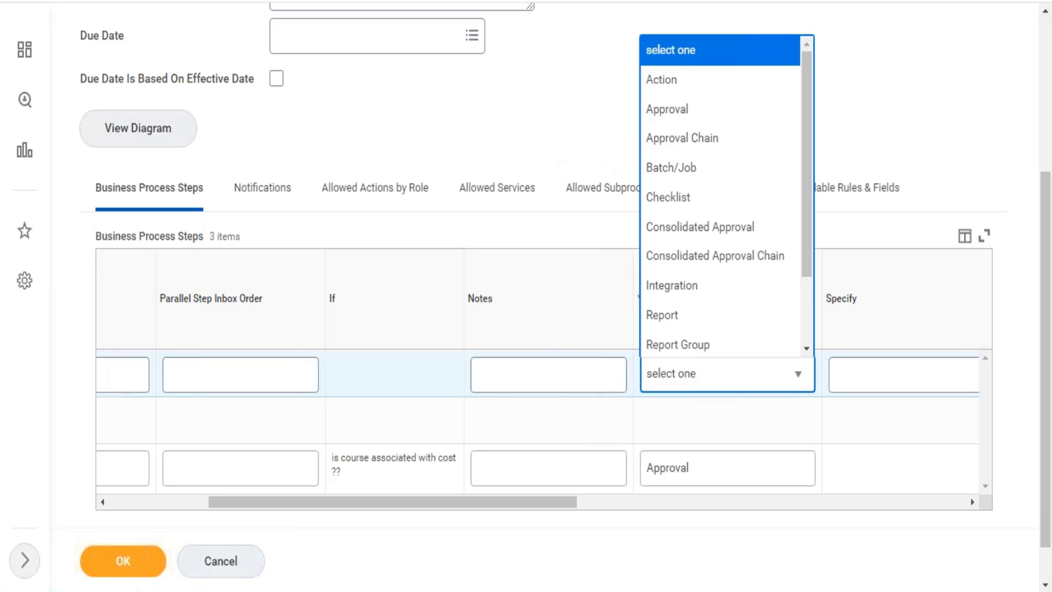
click(576, 137)
drag(498, 502, 761, 488)
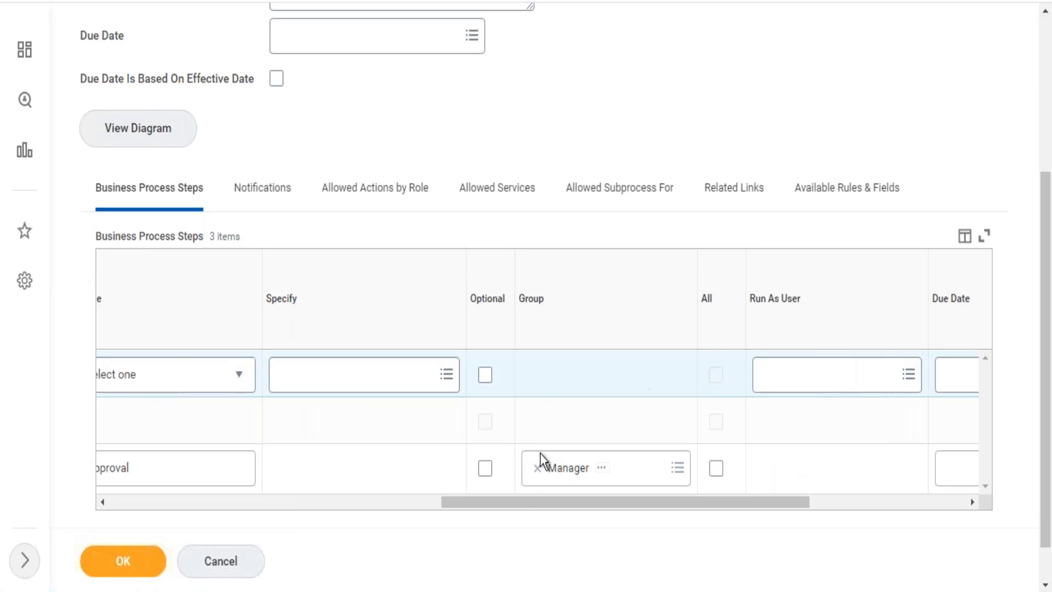
drag(528, 500, 442, 504)
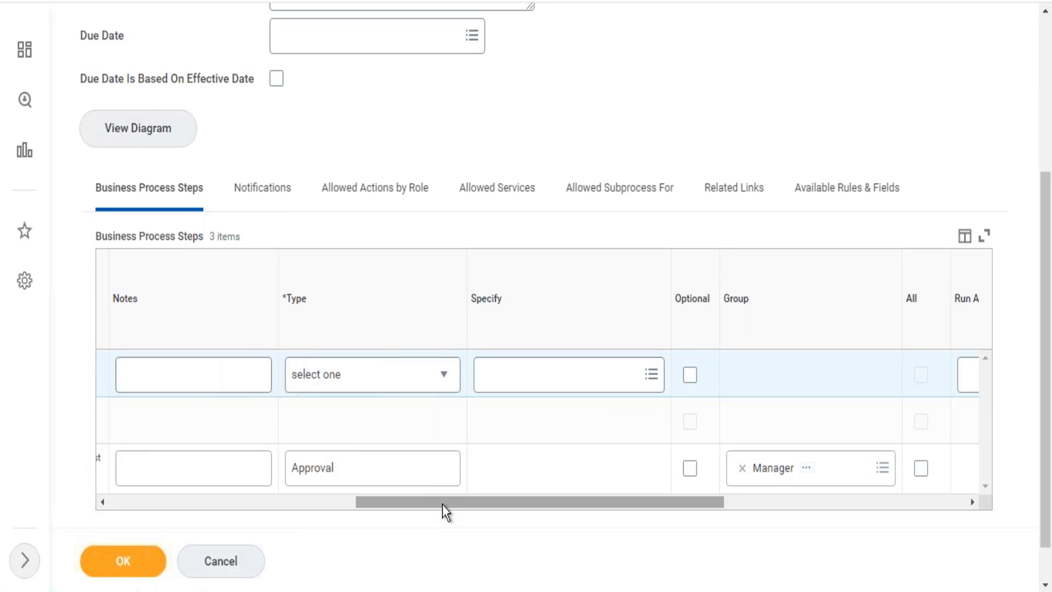
- Set the new step's type to Checklist, specify the New Hire checklist, and review the row's other columns
click(390, 365)
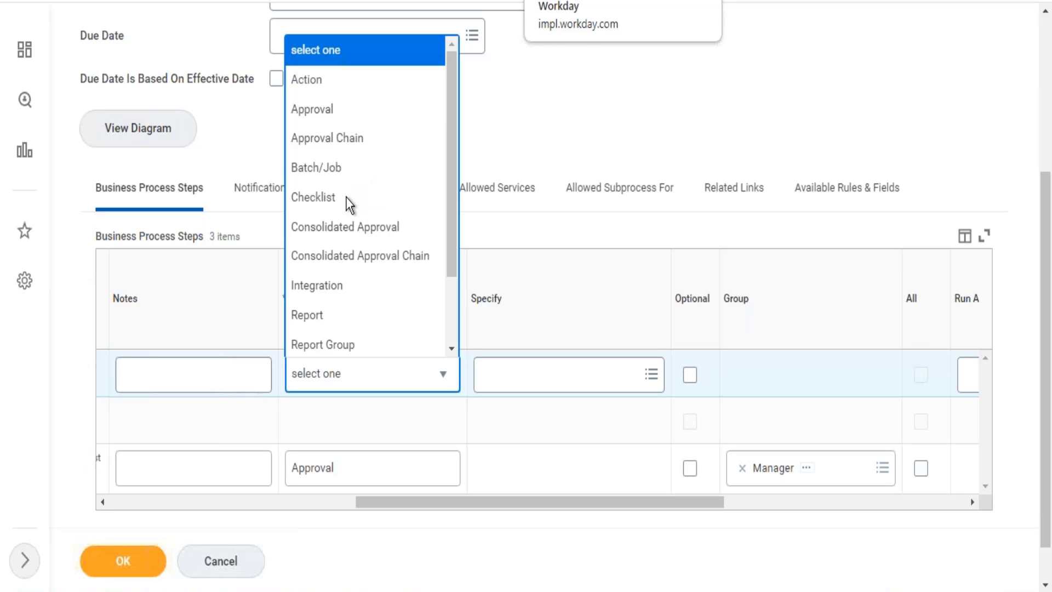
click(305, 202)
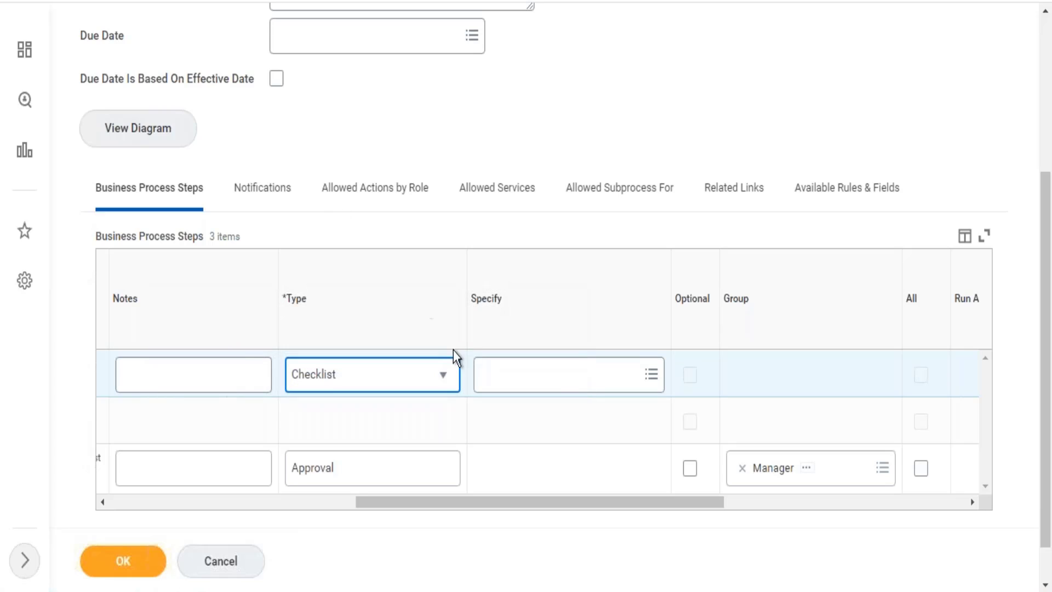
click(568, 386)
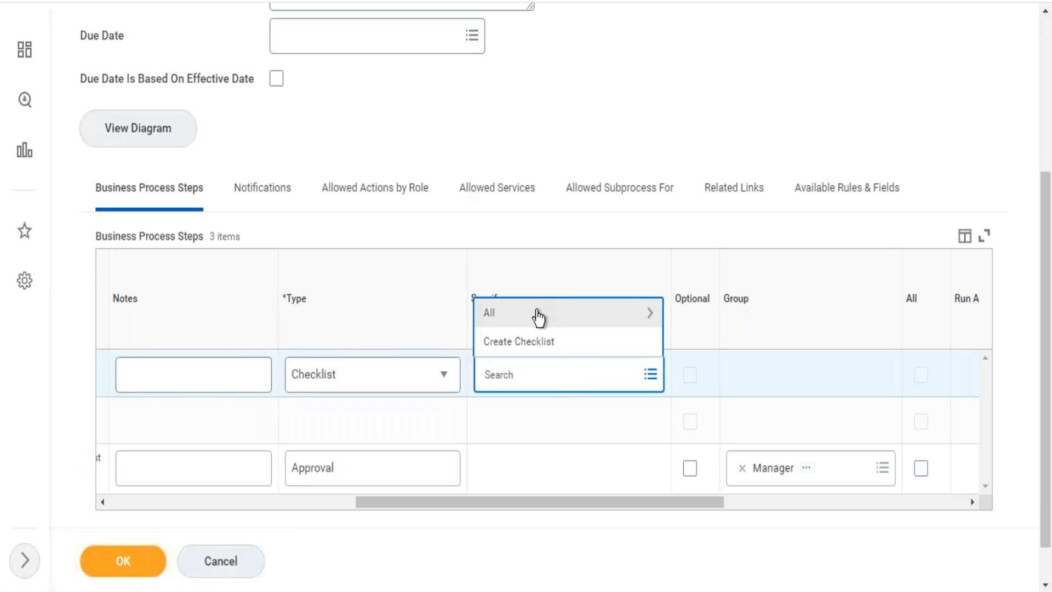
click(538, 315)
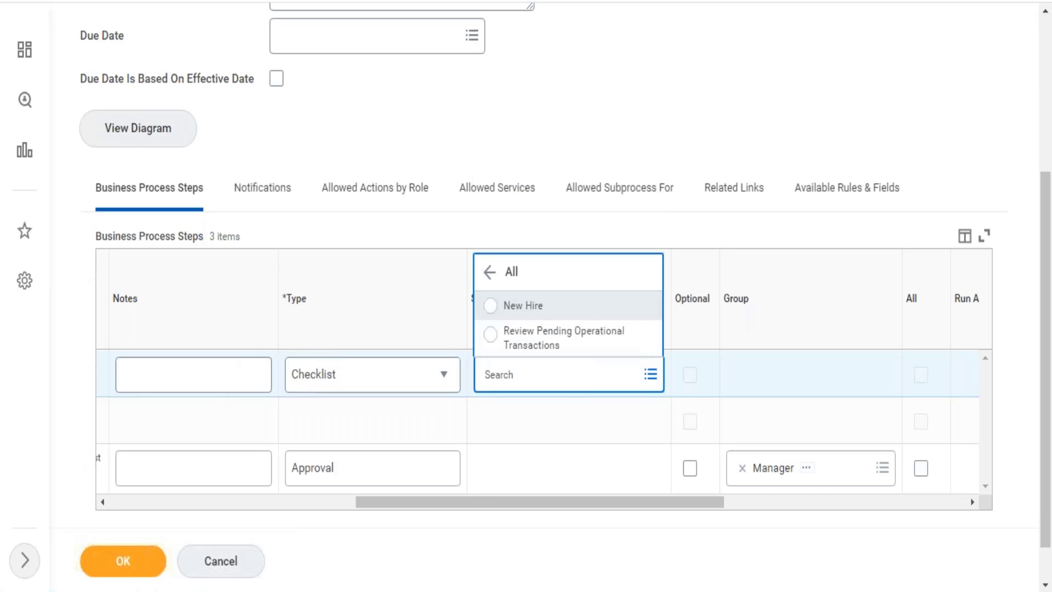
click(541, 315)
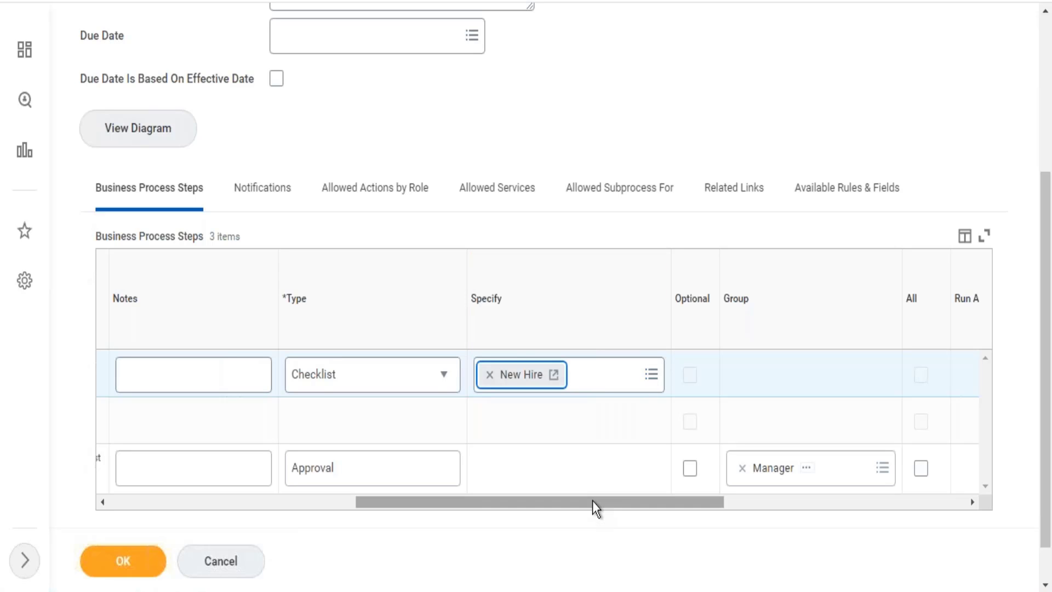
drag(593, 500, 714, 511)
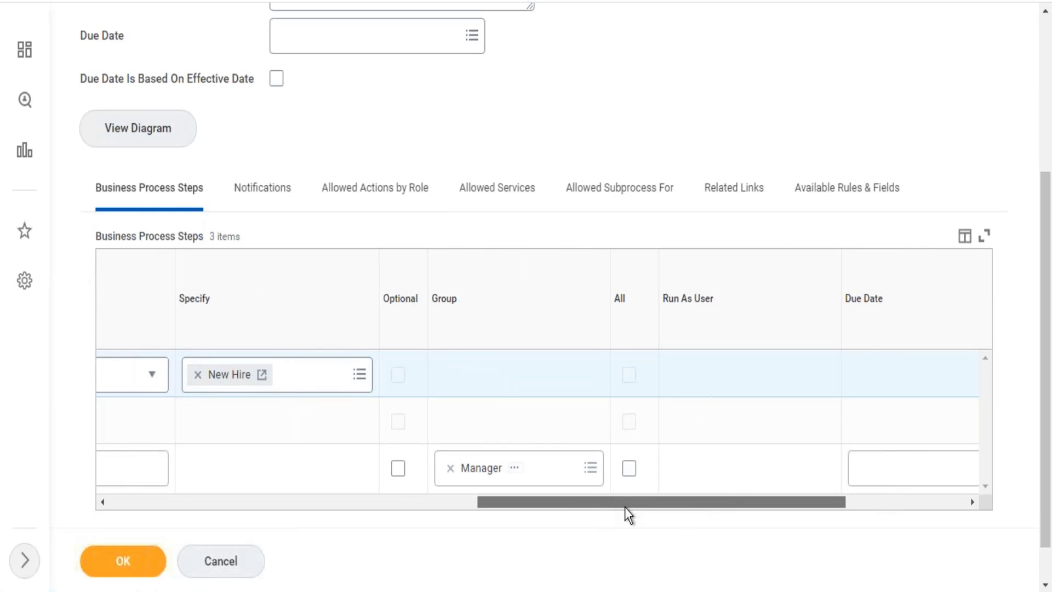
drag(624, 507, 489, 475)
drag(465, 497, 293, 489)
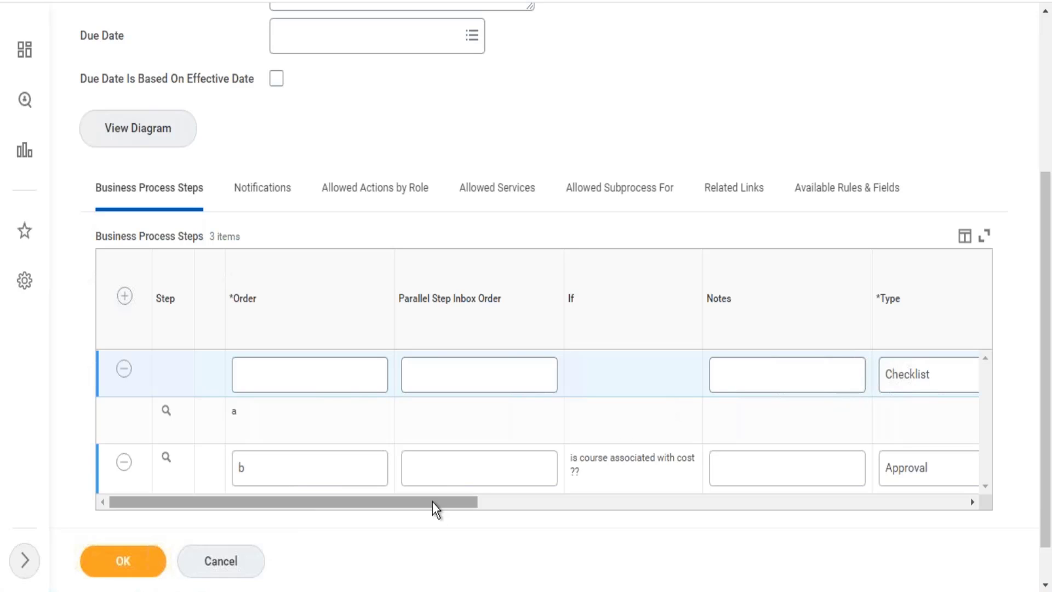
drag(431, 500, 571, 521)
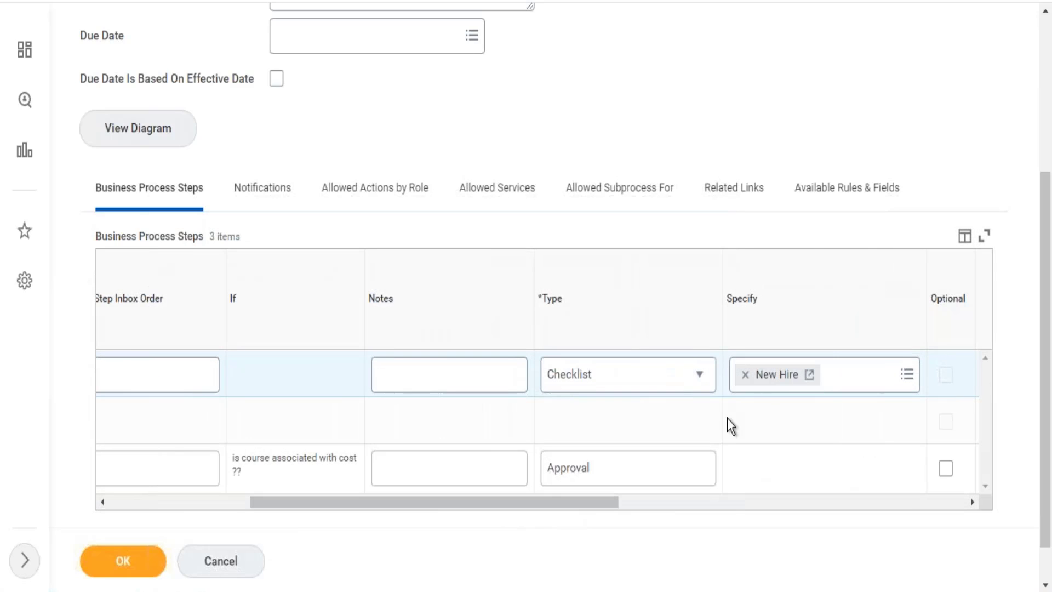
- Clear the New Hire checklist from the new step and change its type to Report
click(745, 375)
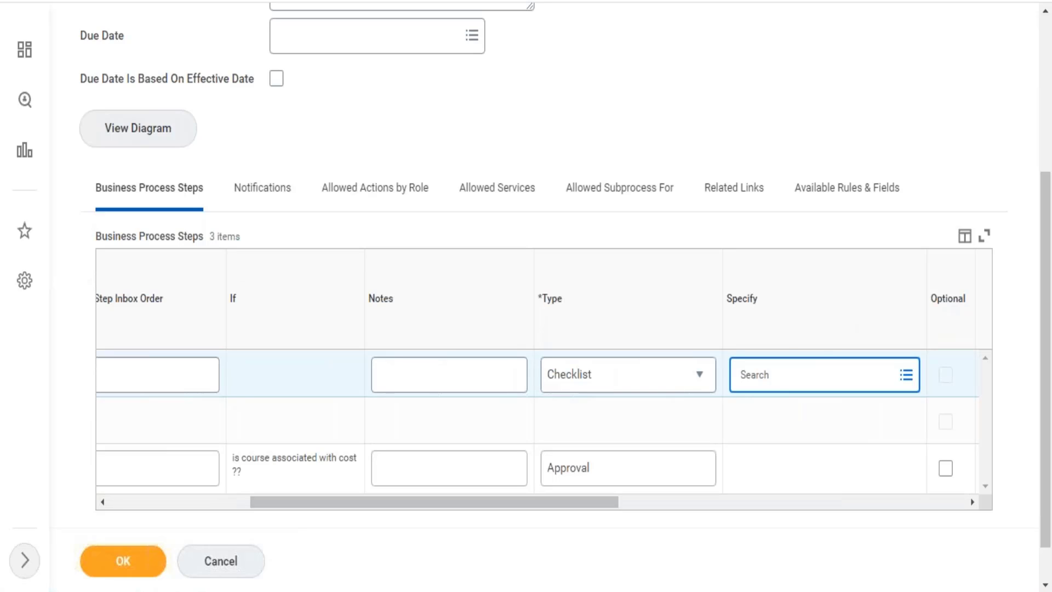
click(633, 389)
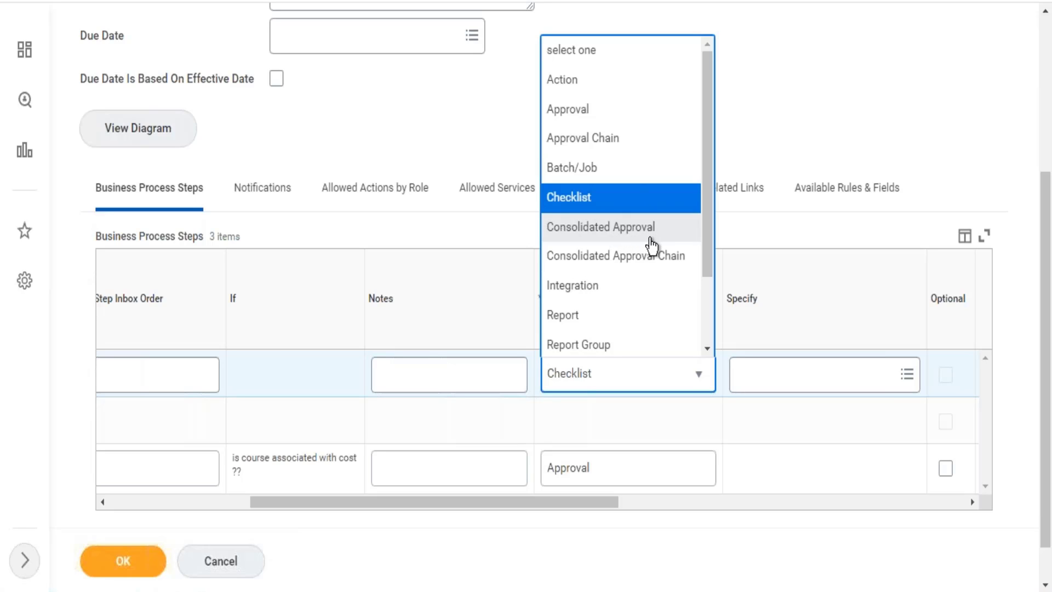
click(588, 322)
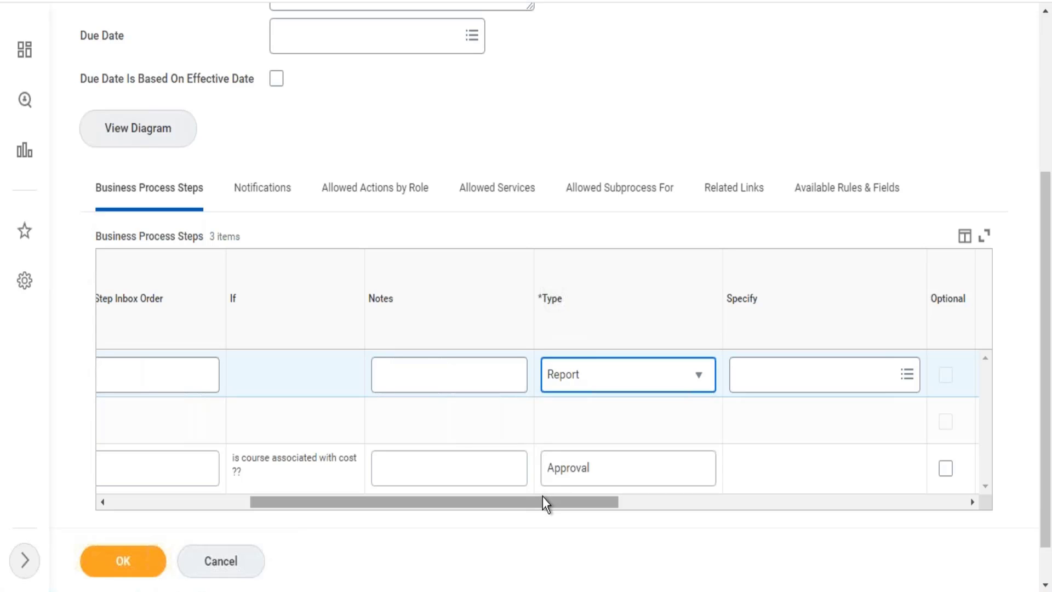
- Look through the new Report step's columns and check the available Group and Specify options
drag(543, 496, 397, 488)
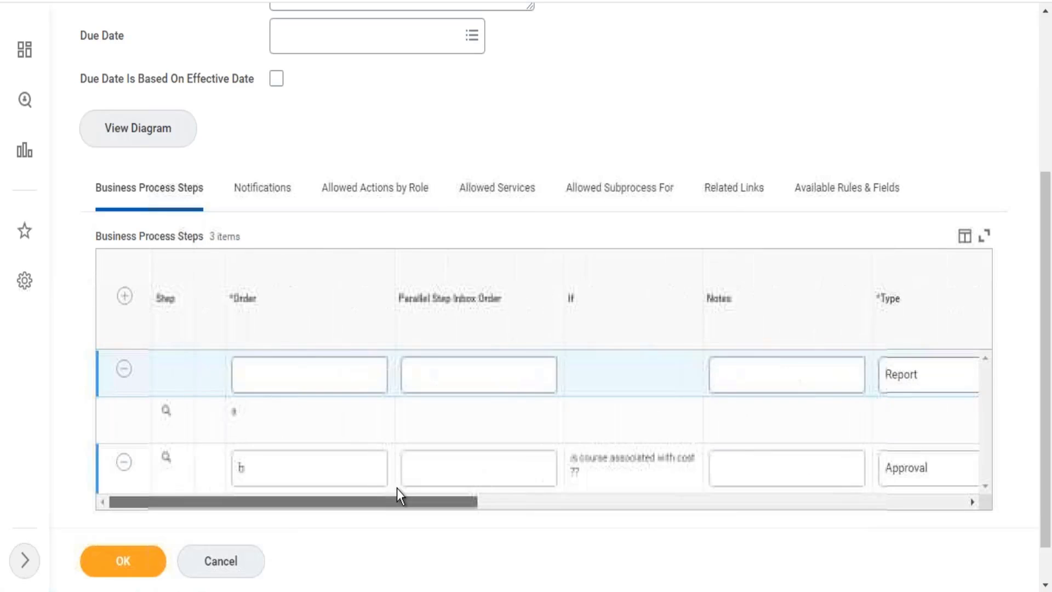
drag(482, 500, 679, 506)
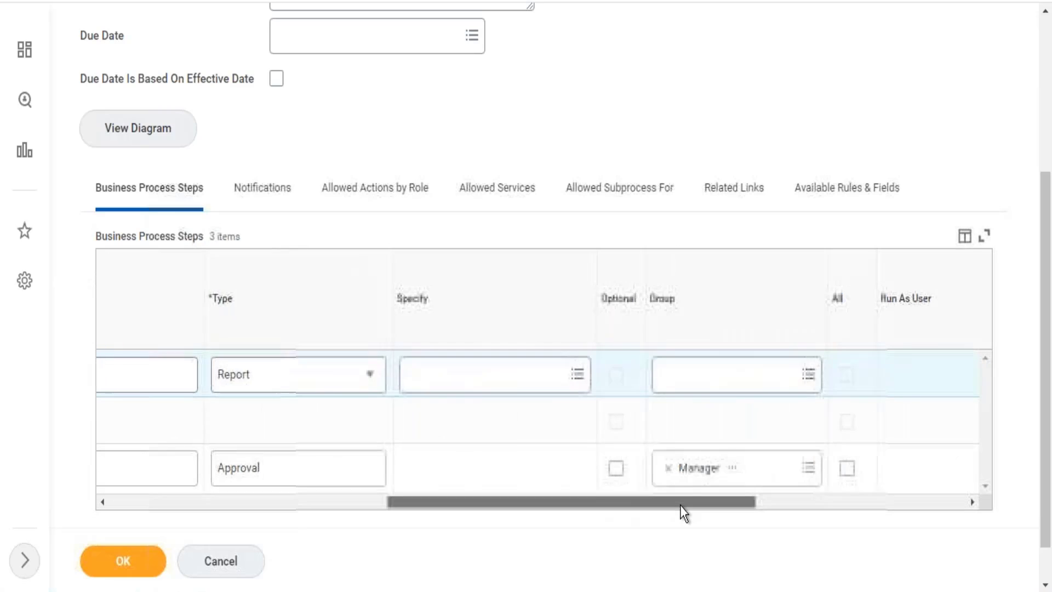
click(748, 374)
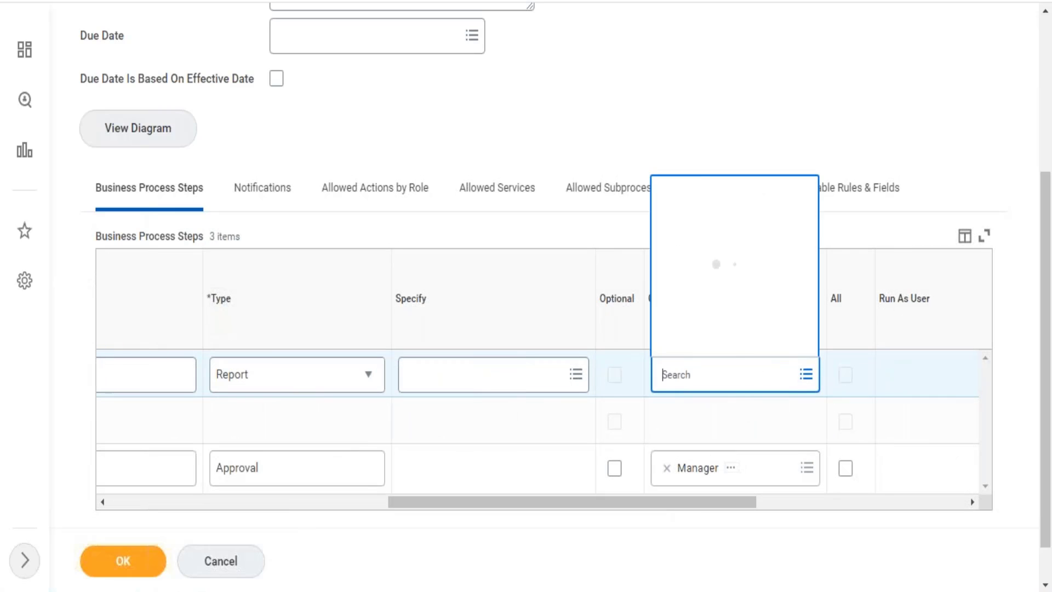
click(745, 307)
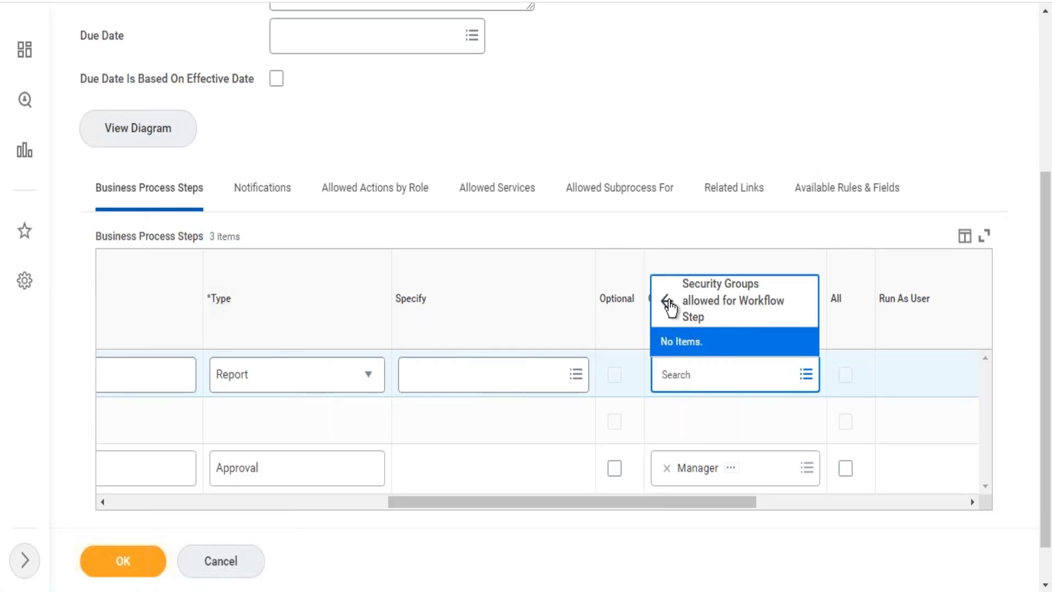
click(667, 301)
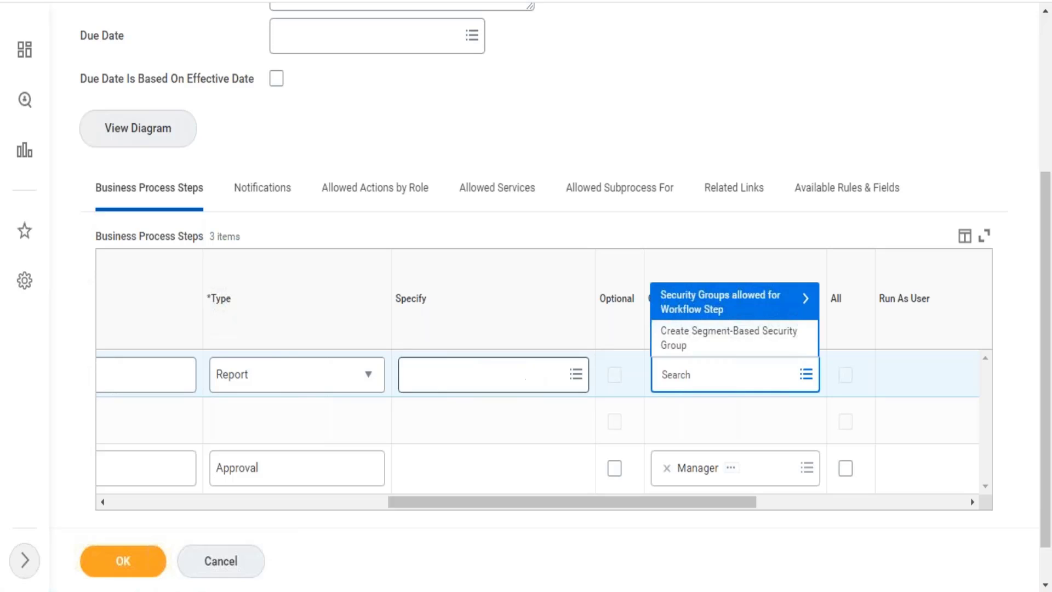
click(523, 377)
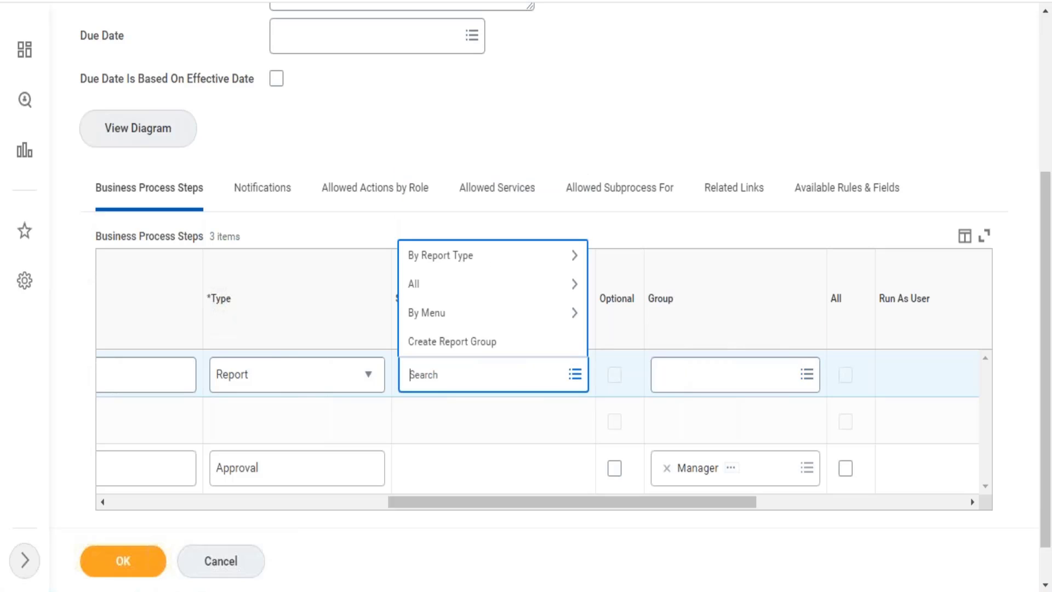
click(523, 305)
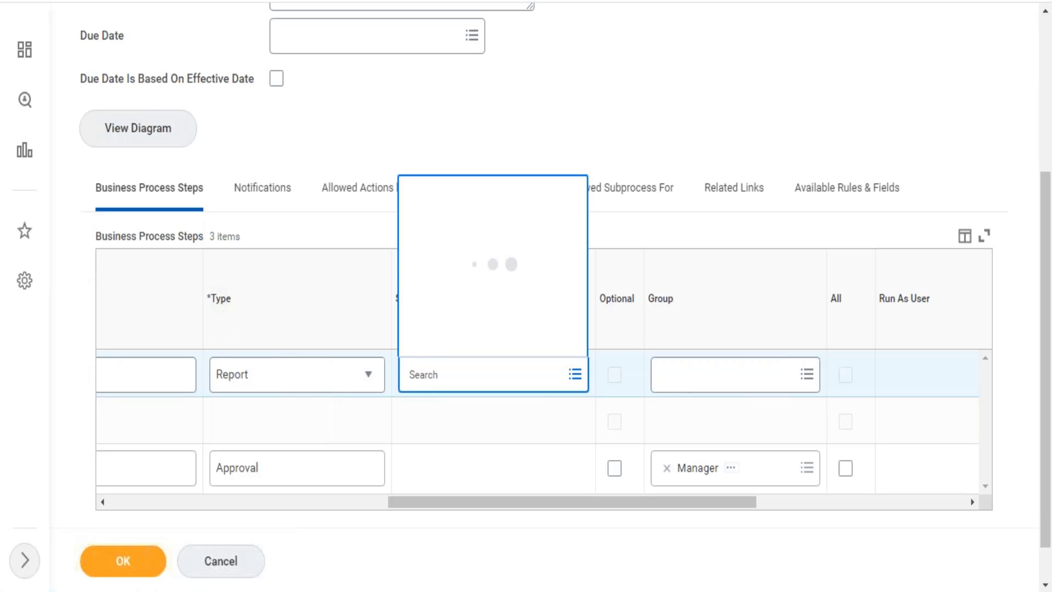
- Look through the remaining step types, change the new step's type to Integration, and review the row's other columns
click(307, 387)
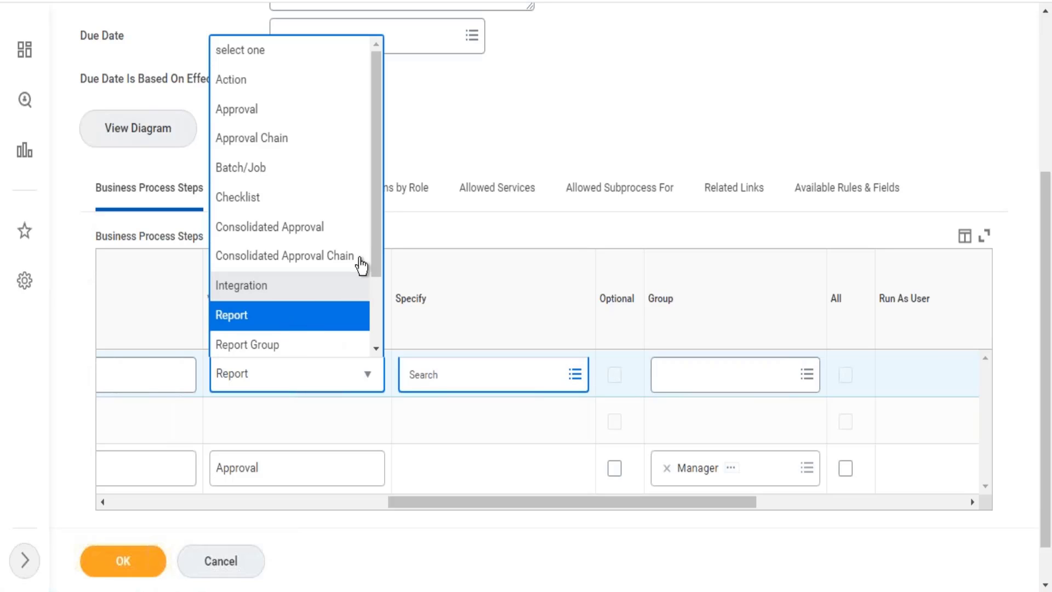
drag(373, 213, 366, 343)
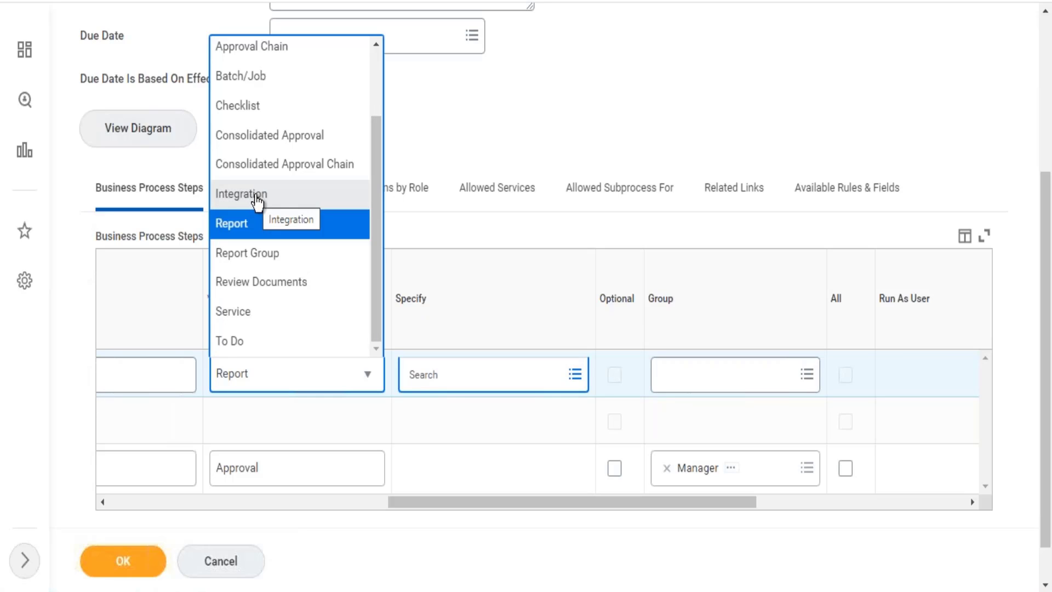
click(257, 198)
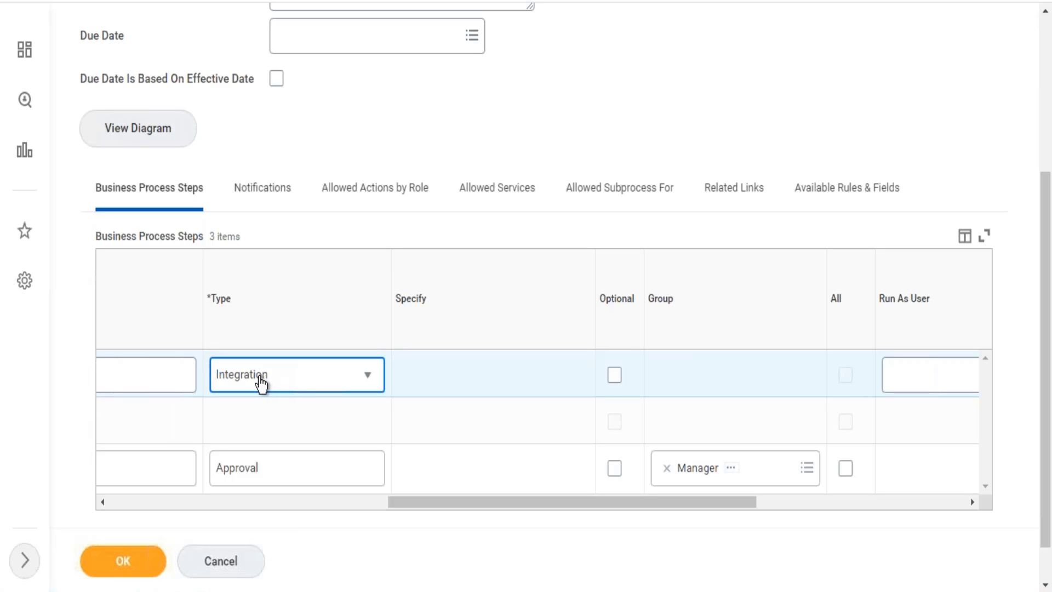
click(166, 502)
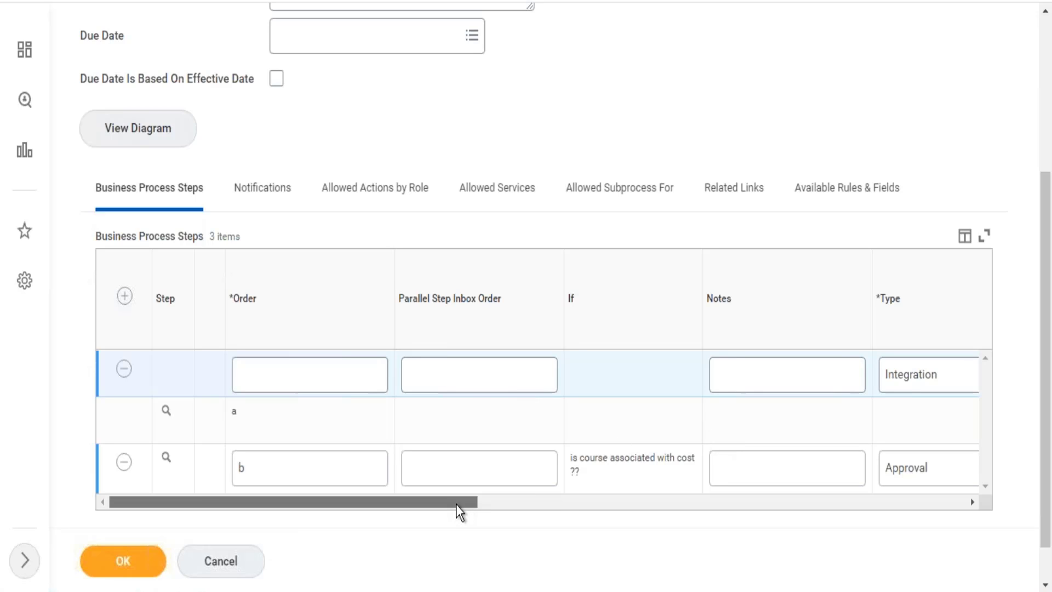
drag(459, 512, 530, 469)
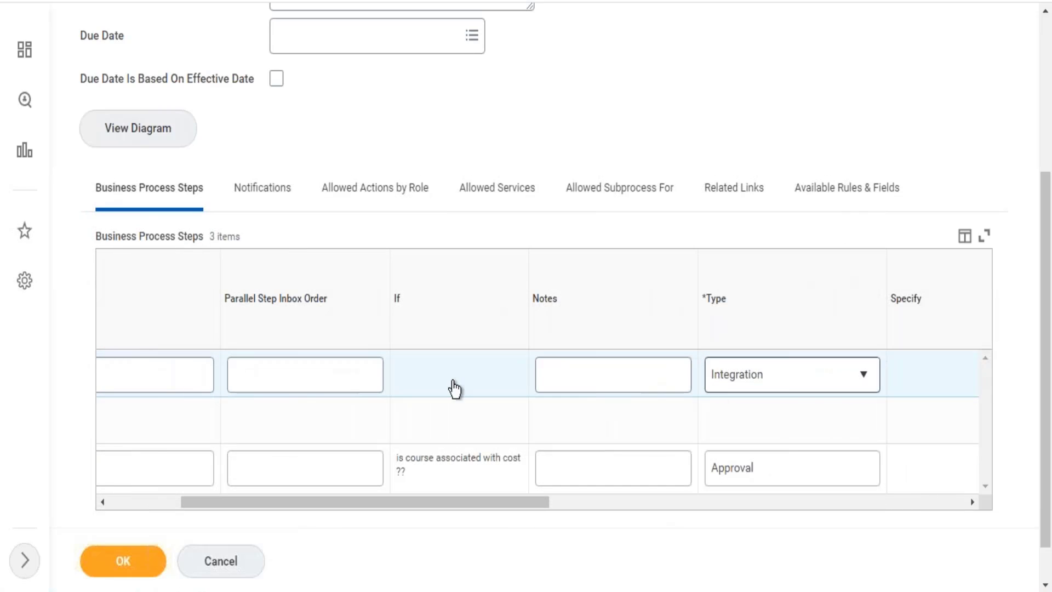
- Set the Integration step's order to c and save the business process definition
click(123, 560)
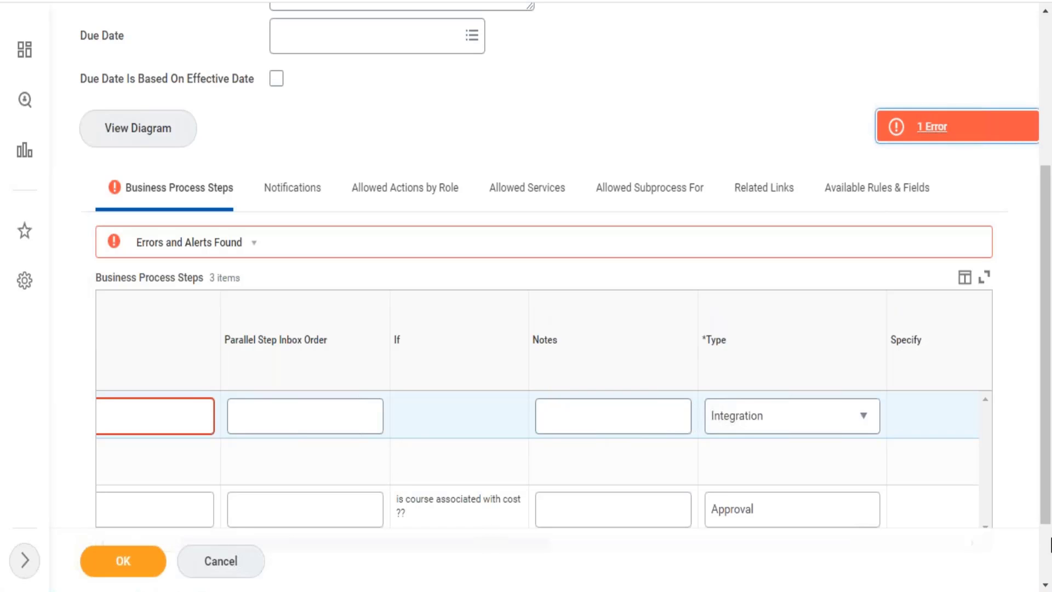
scroll(1048, 545, down, 2)
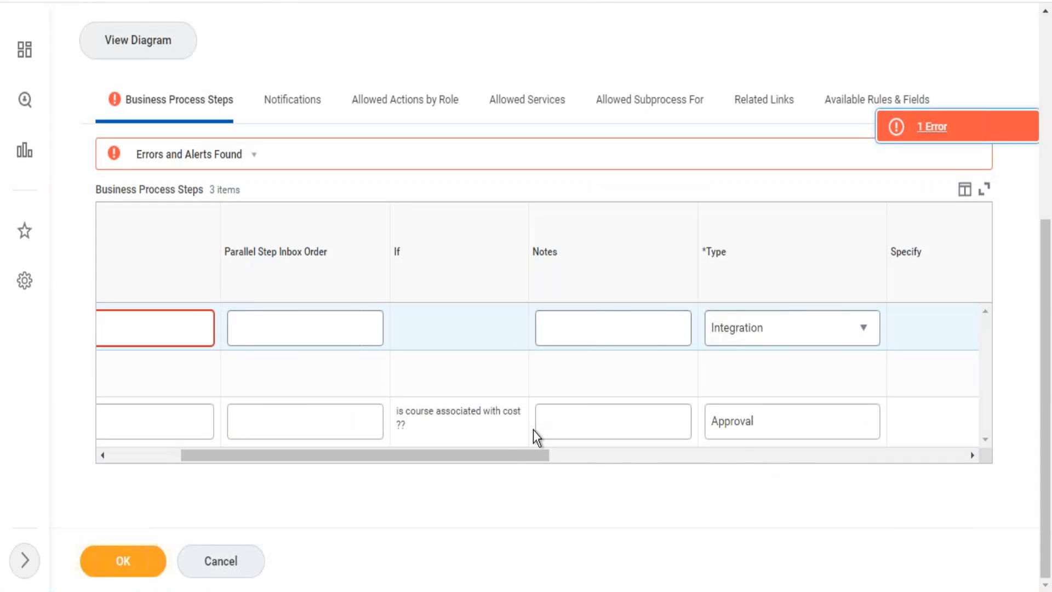
drag(458, 451, 359, 408)
click(316, 342)
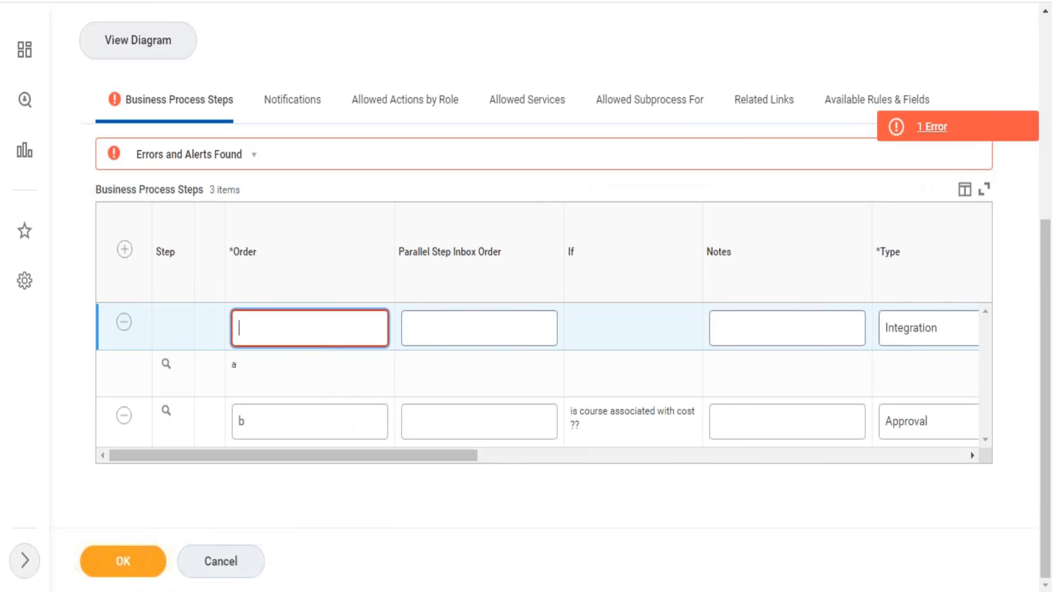
text(c)
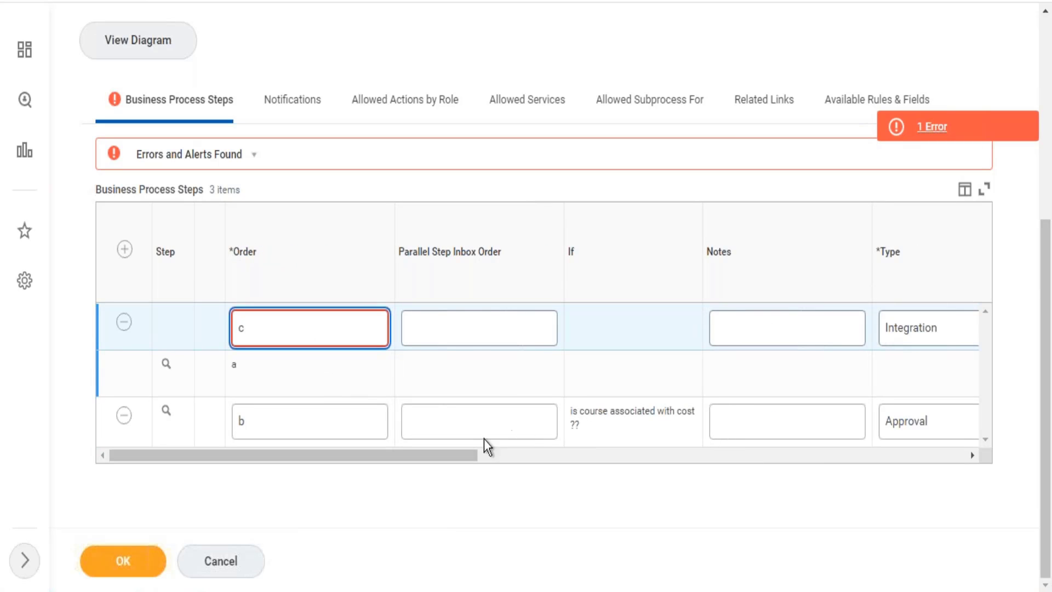
drag(435, 460, 729, 440)
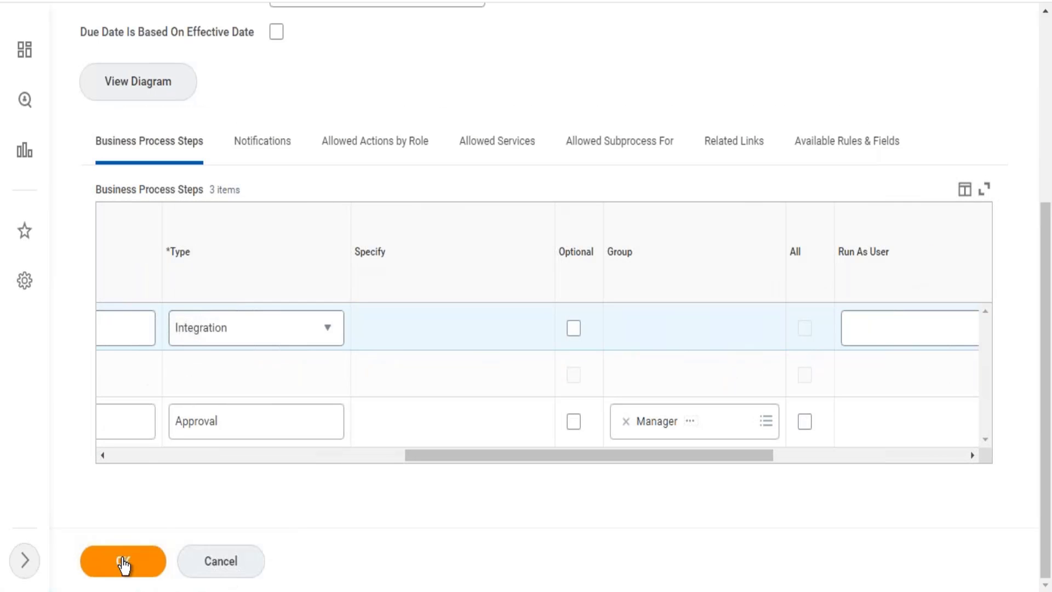
click(122, 564)
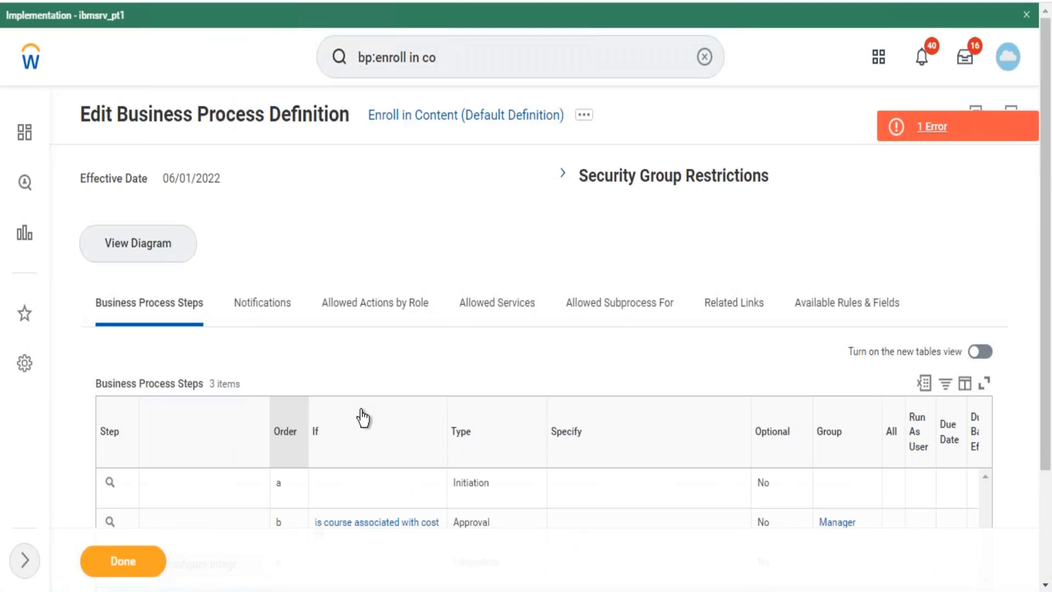
- Examine the saved business process steps, their order, and the Configure Integration System option on step c
scroll(1049, 246, down, 3)
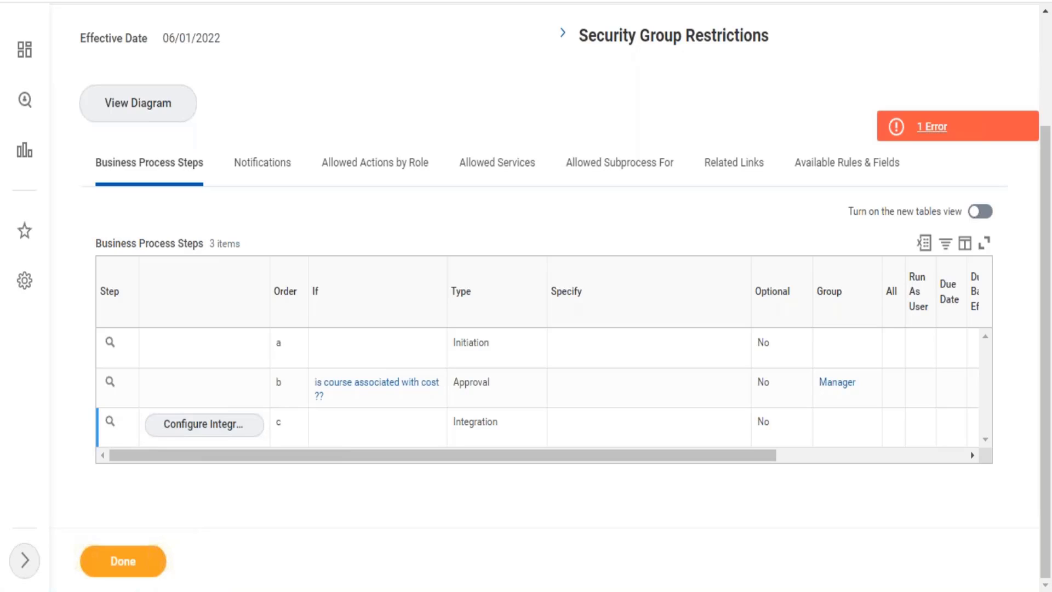
mouse_move(366, 404)
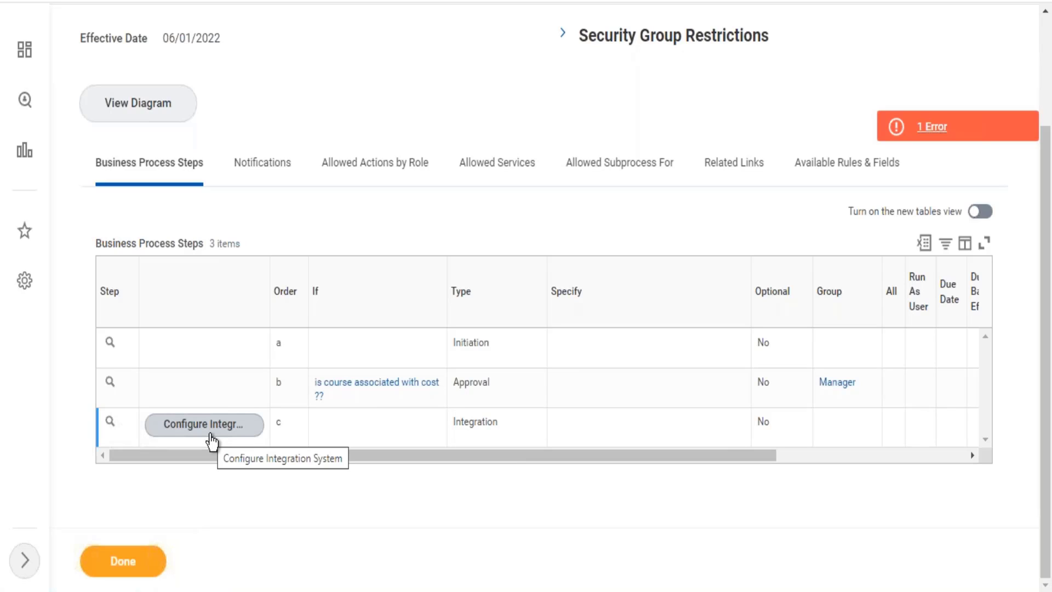
click(210, 438)
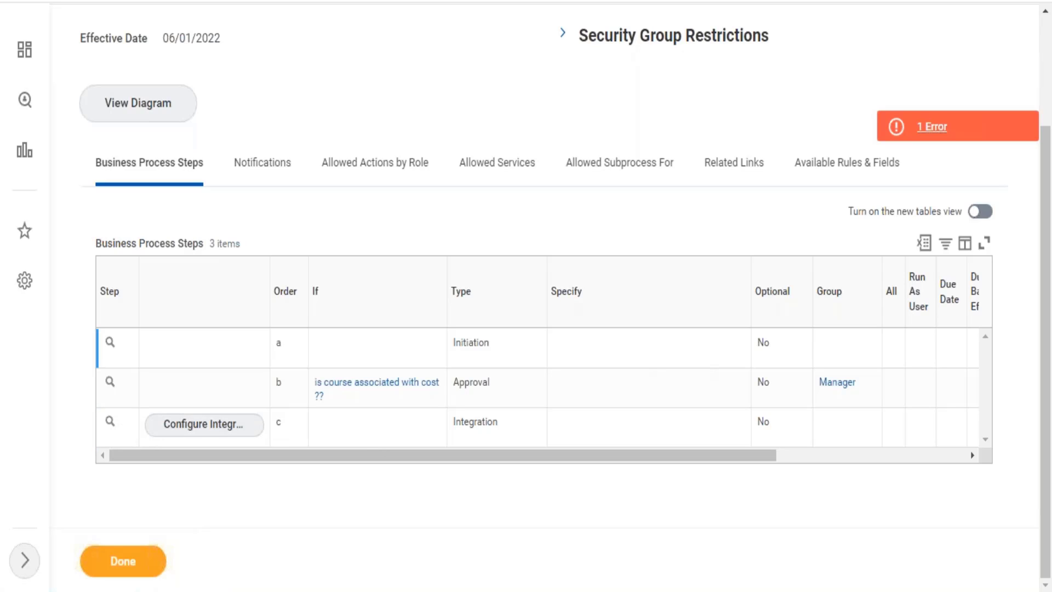
drag(1045, 402, 898, 148)
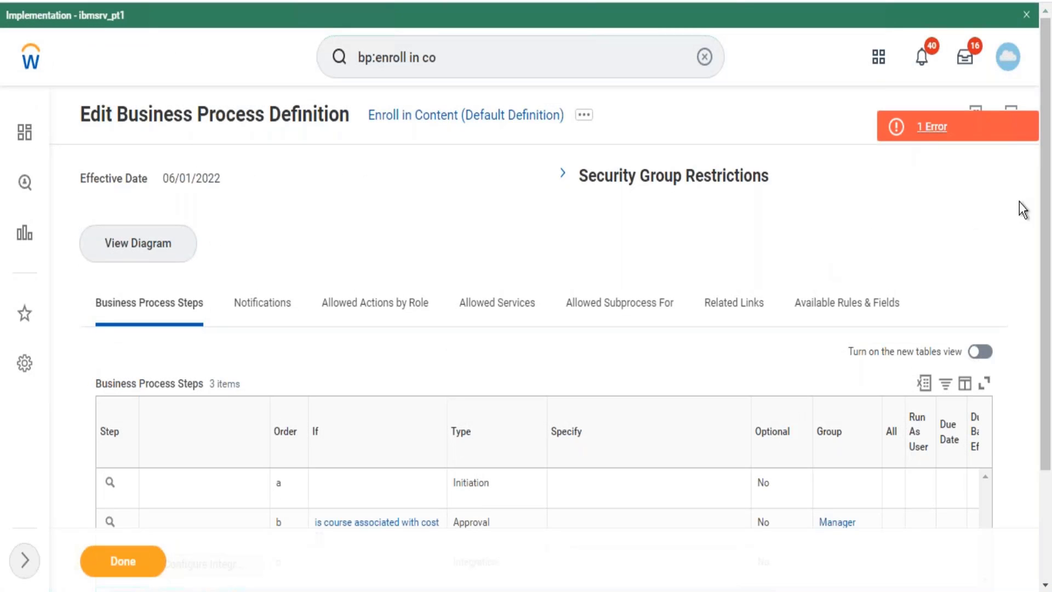
drag(1049, 210, 1045, 383)
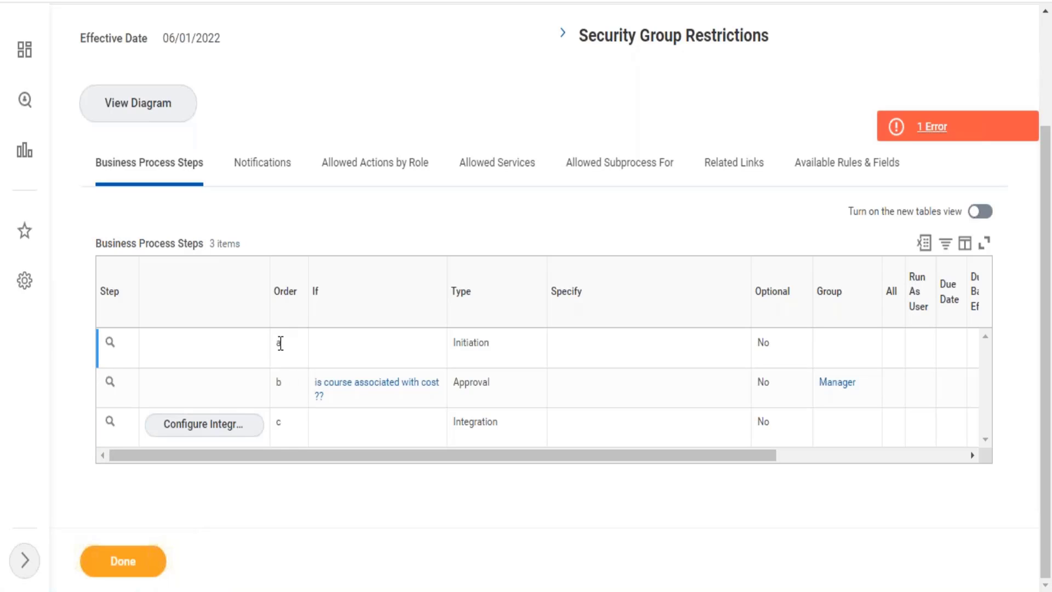
drag(280, 344, 280, 442)
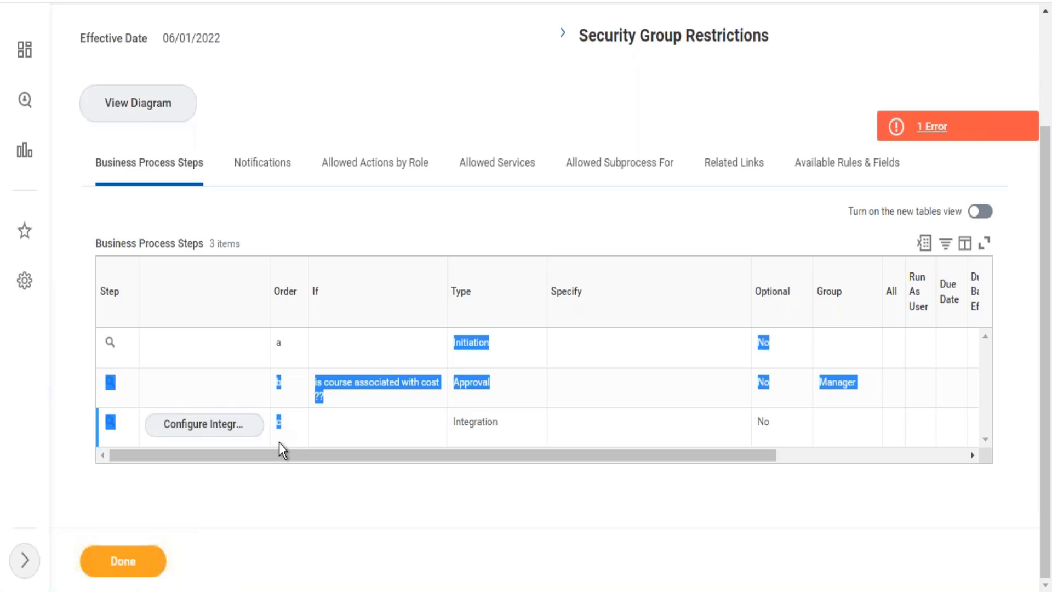
click(291, 472)
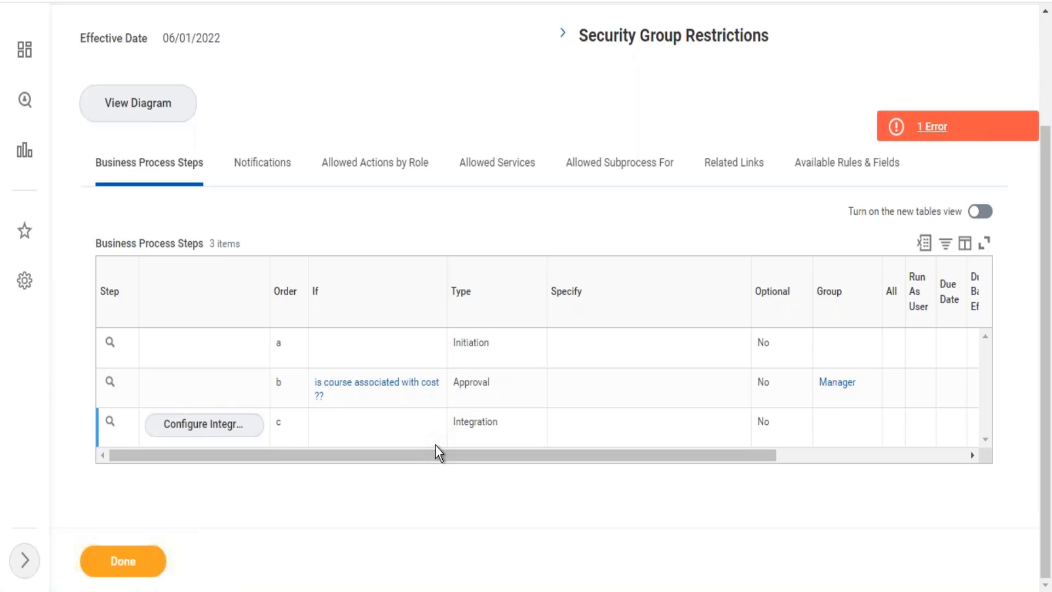
mouse_move(420, 453)
mouse_down()
mouse_move(440, 449)
mouse_move(418, 453)
mouse_up()
mouse_move(124, 428)
mouse_move(355, 394)
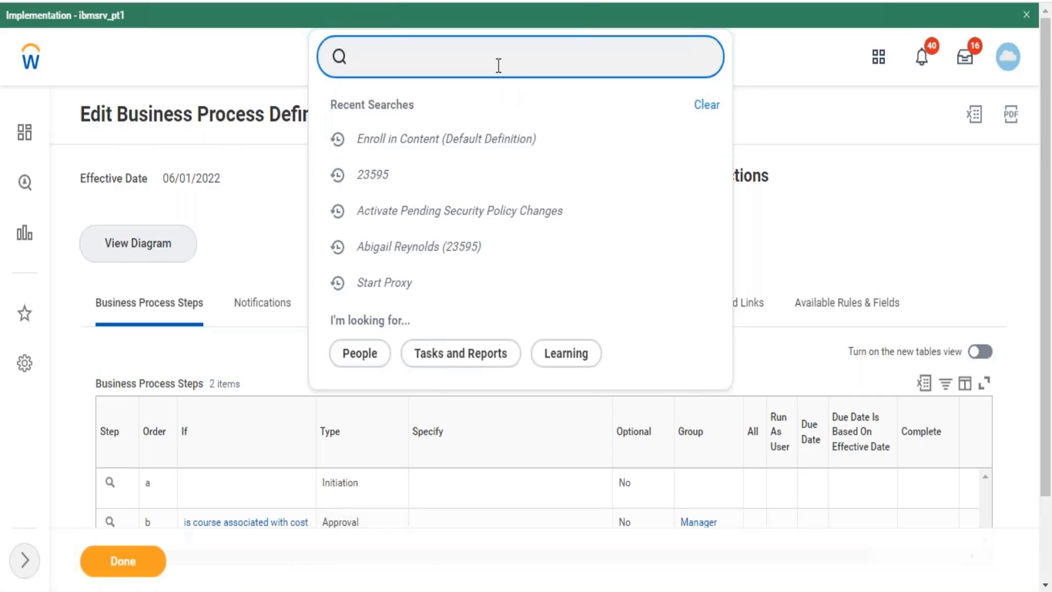
- Search for the Create Course task and start creating a blended course
text(create course)
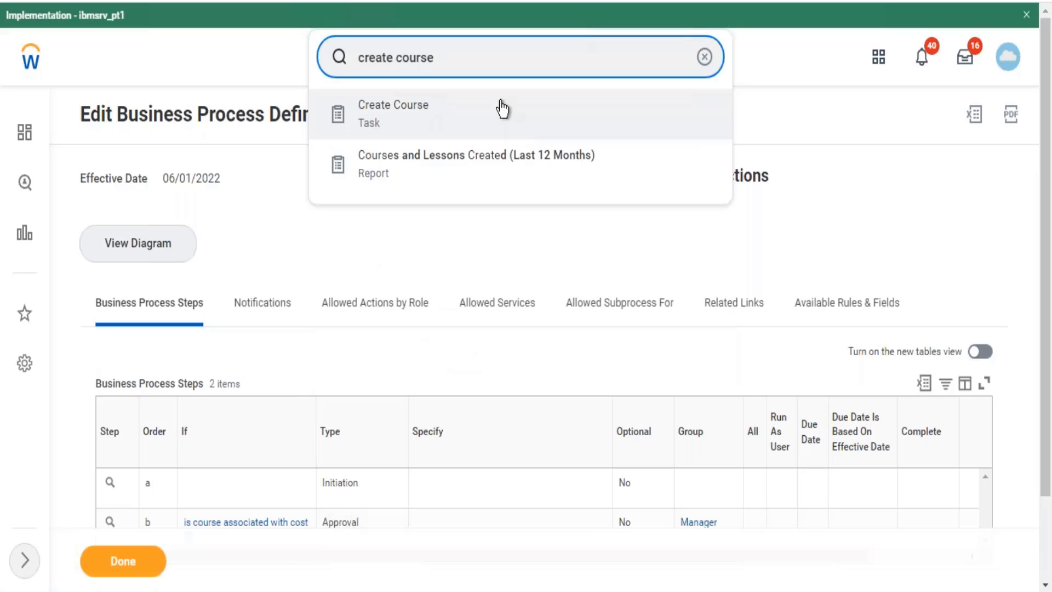
click(448, 122)
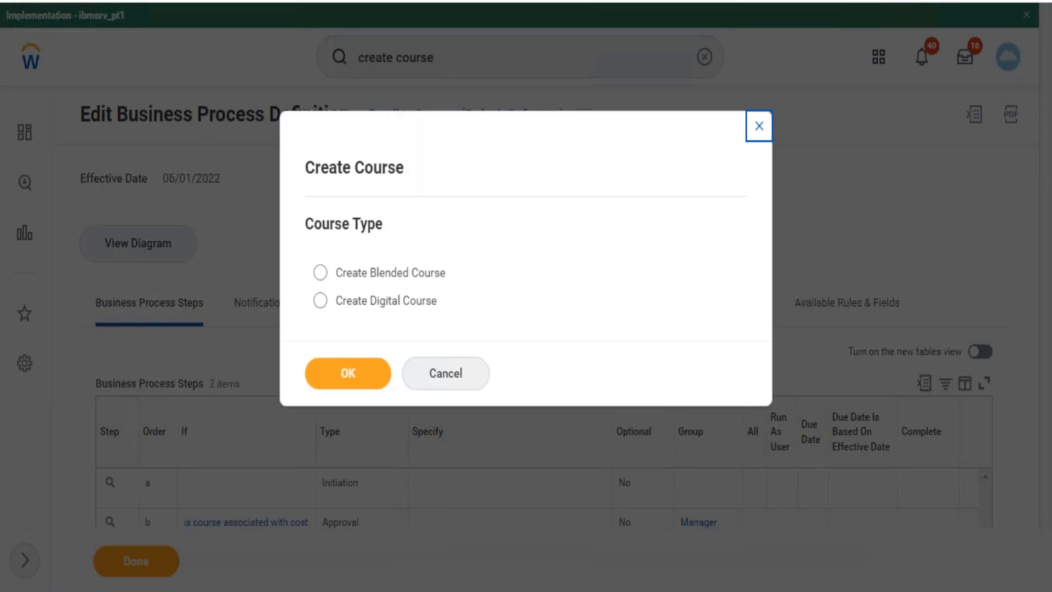
click(376, 276)
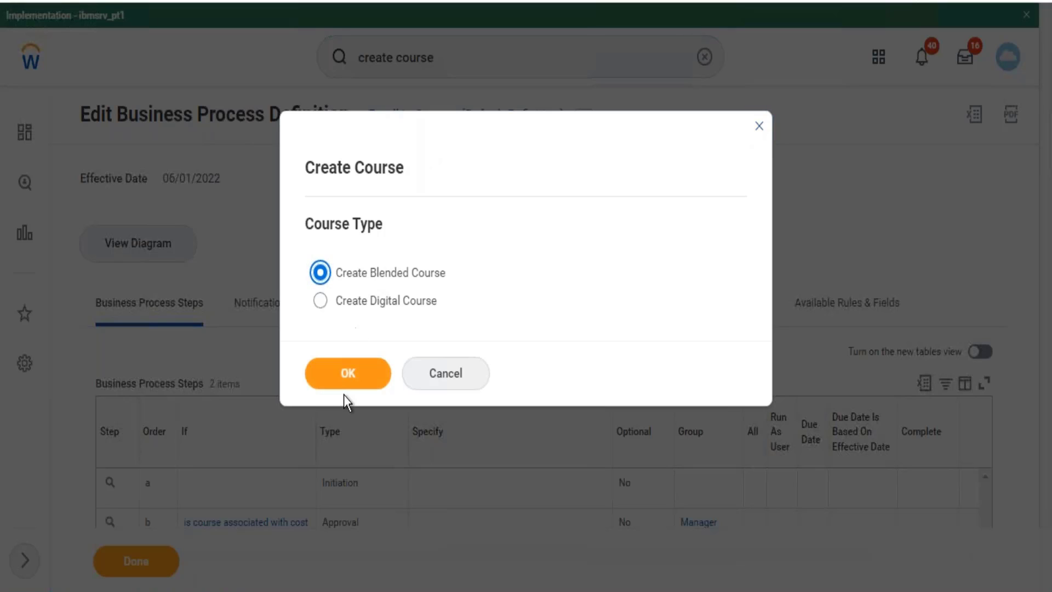
click(348, 373)
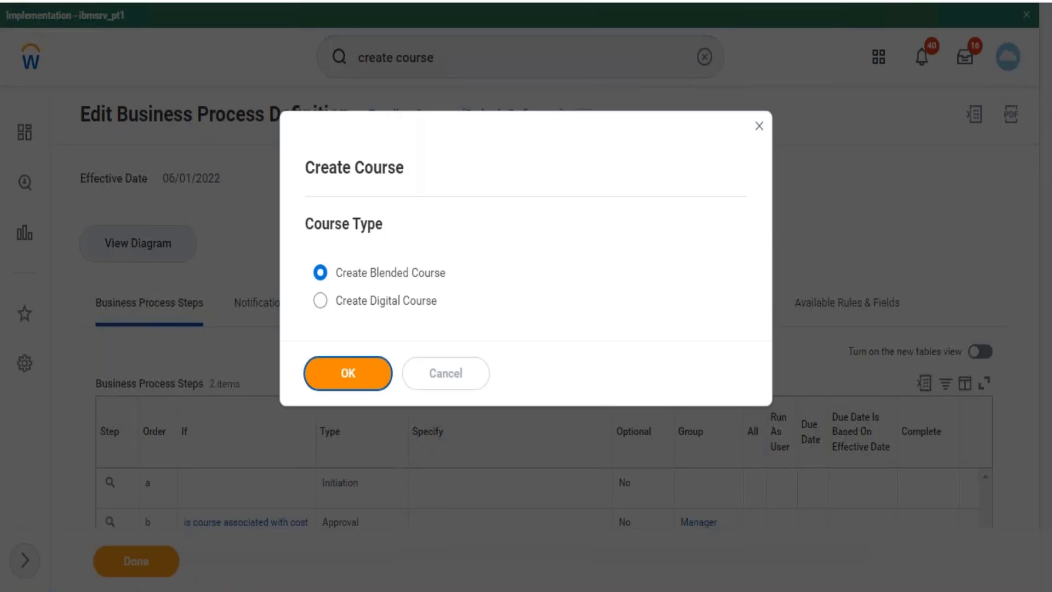
- Examine the Create Blended Course form, including its Cost, Competencies and Lesson Details sections and the Allowed Assessors options
scroll(1048, 233, down, 2)
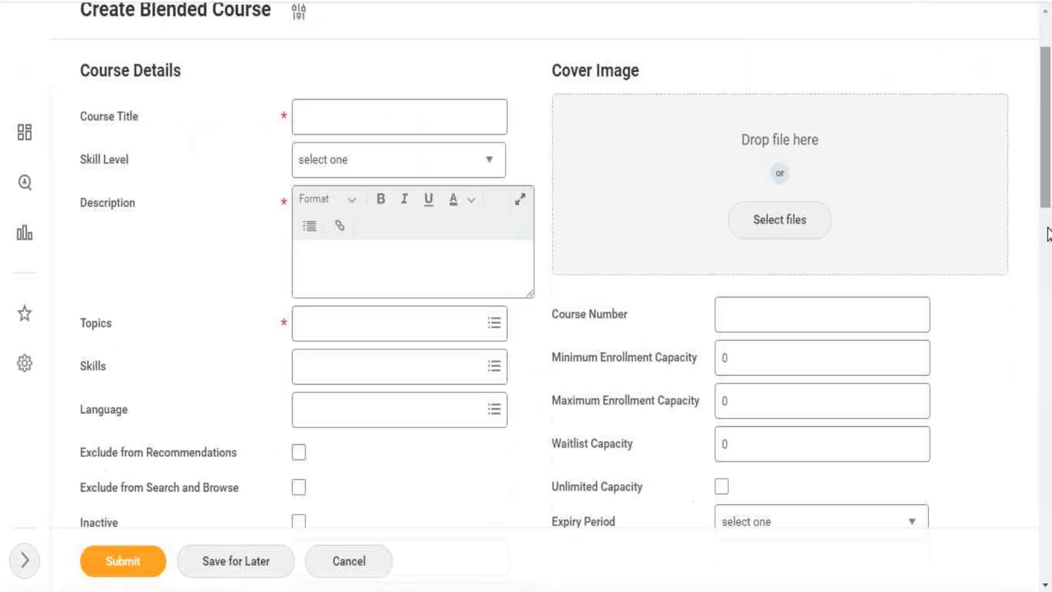
scroll(1047, 233, down, 20)
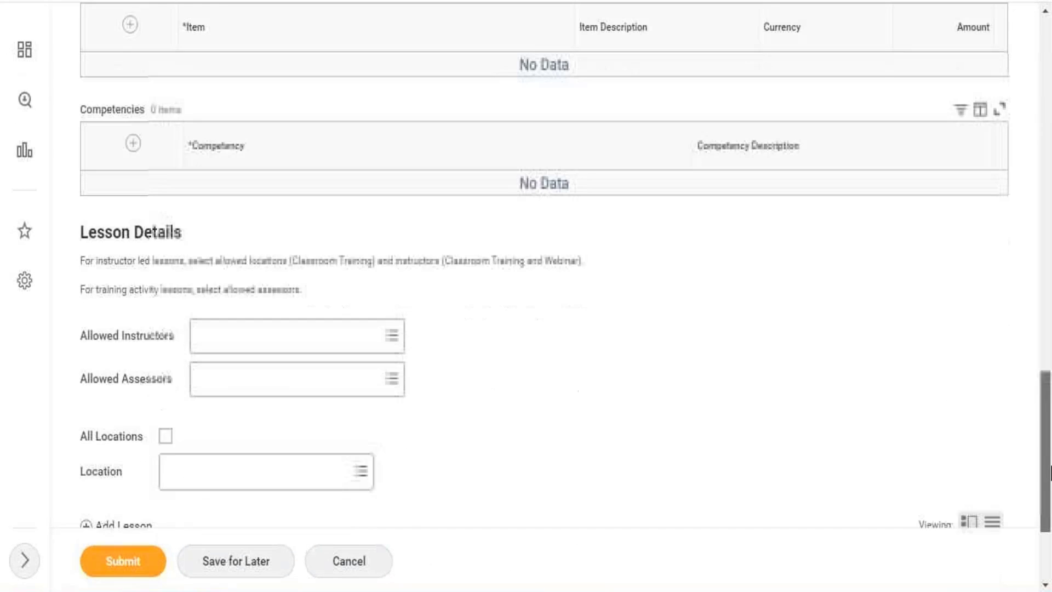
scroll(1049, 471, down, 1)
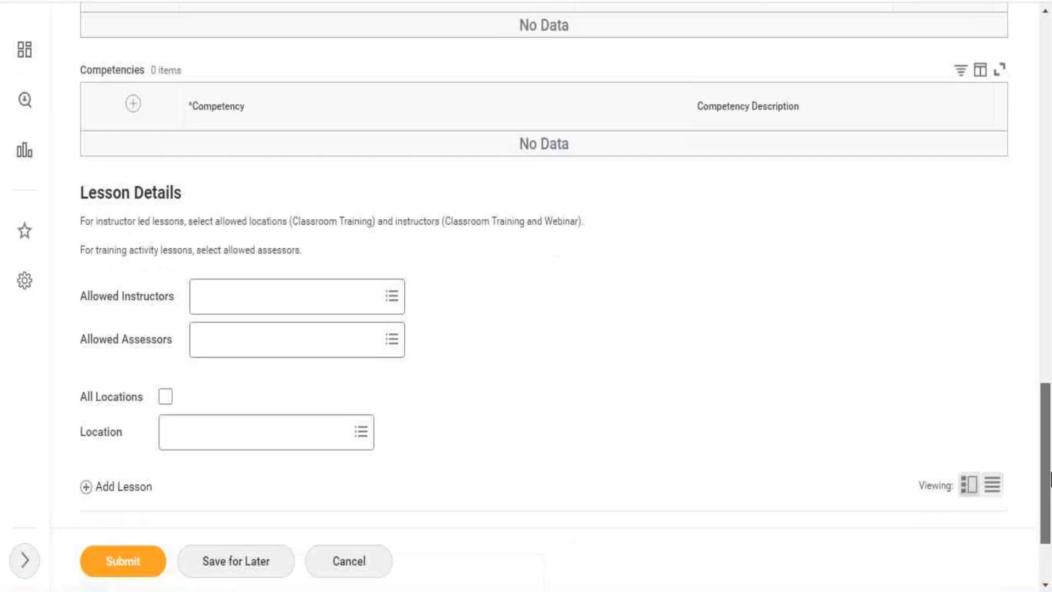
click(251, 343)
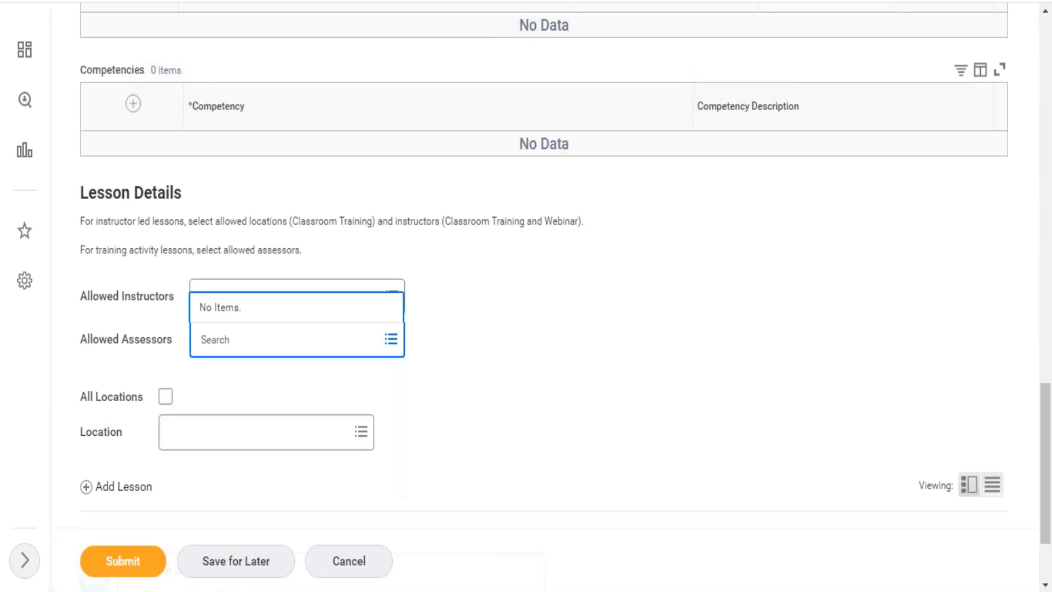
click(564, 318)
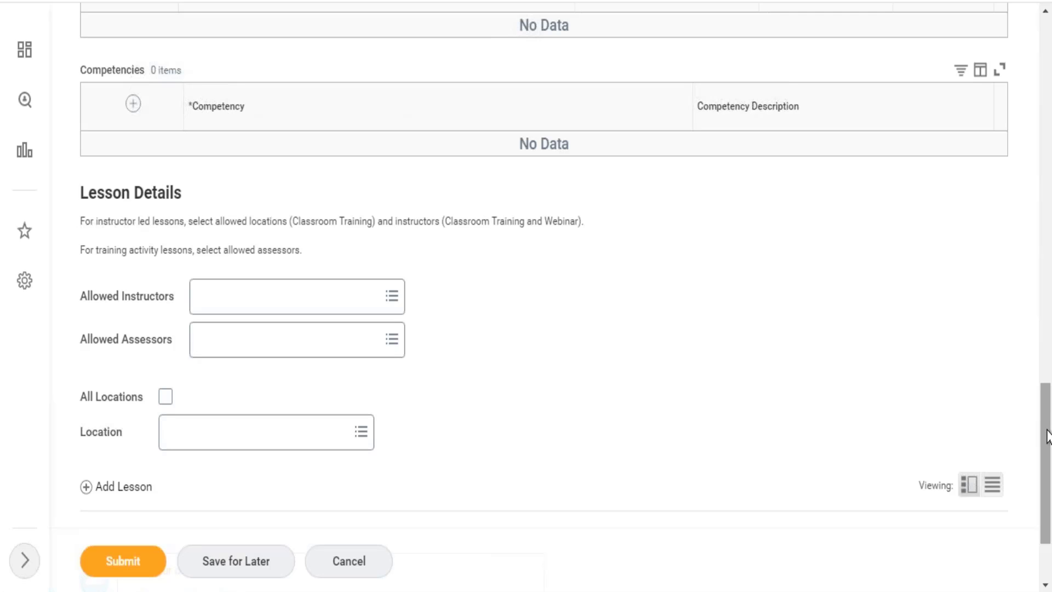
drag(1047, 429, 1046, 492)
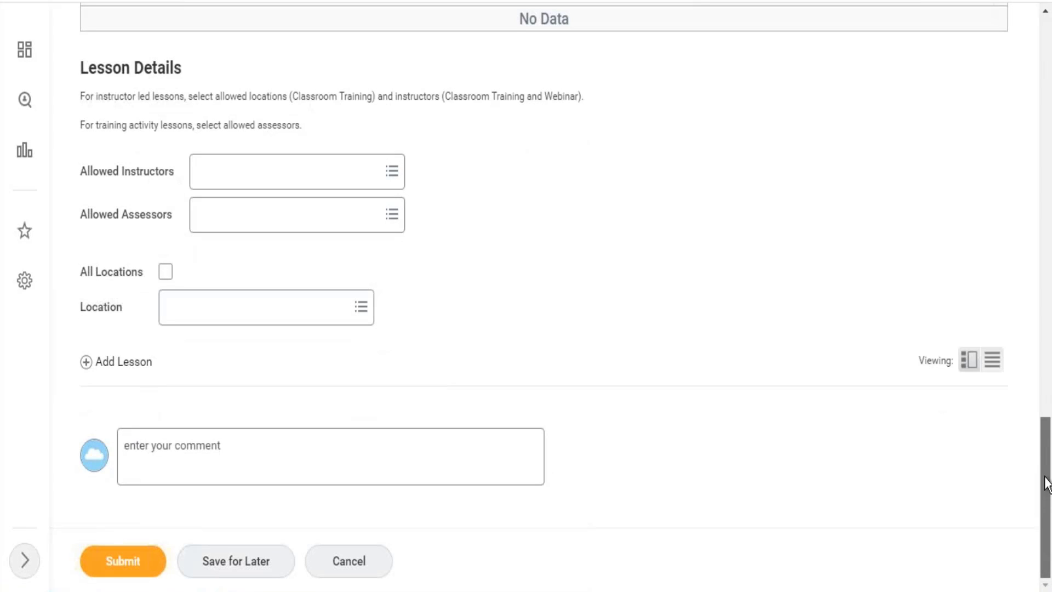
scroll(1047, 433, up, 4)
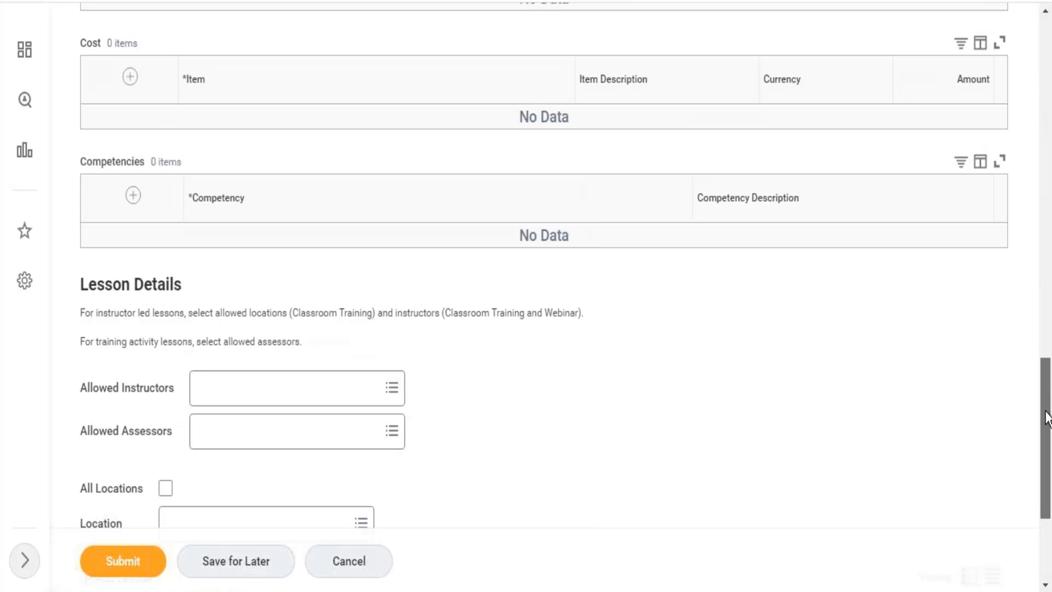
scroll(1046, 427, down, 4)
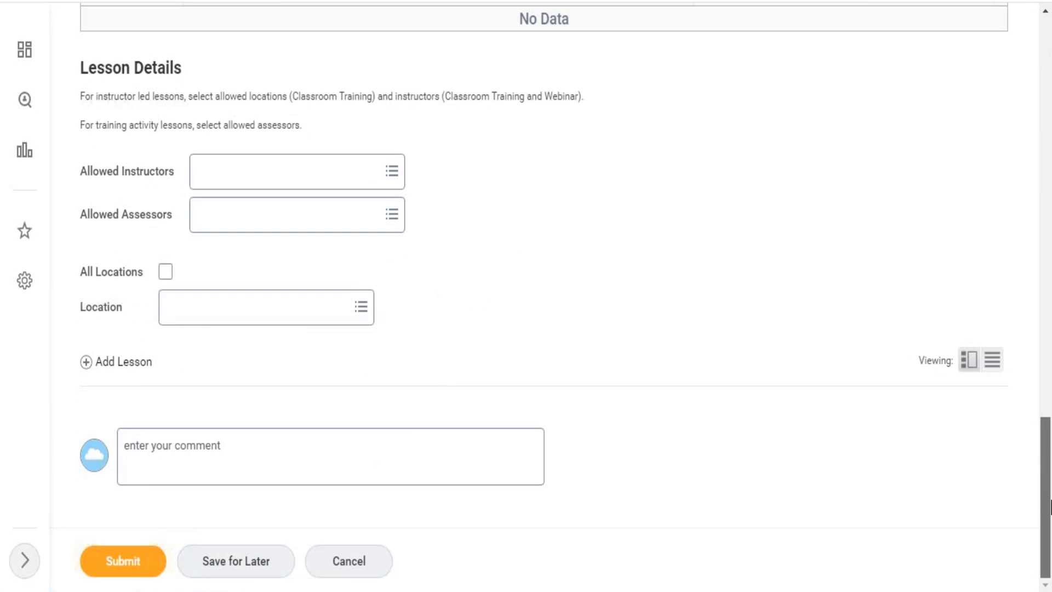
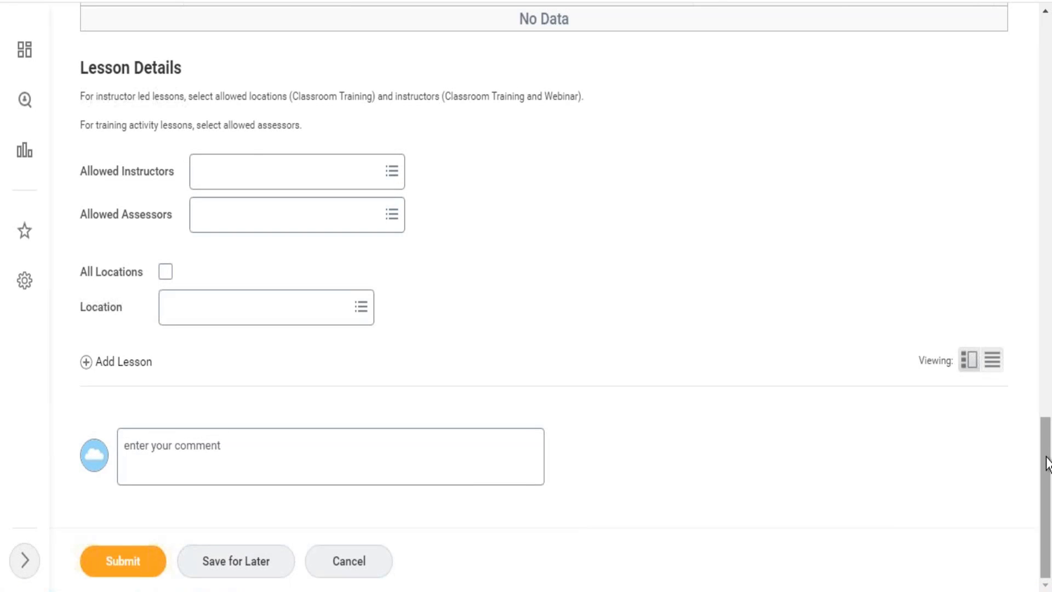
drag(1048, 417, 1048, 16)
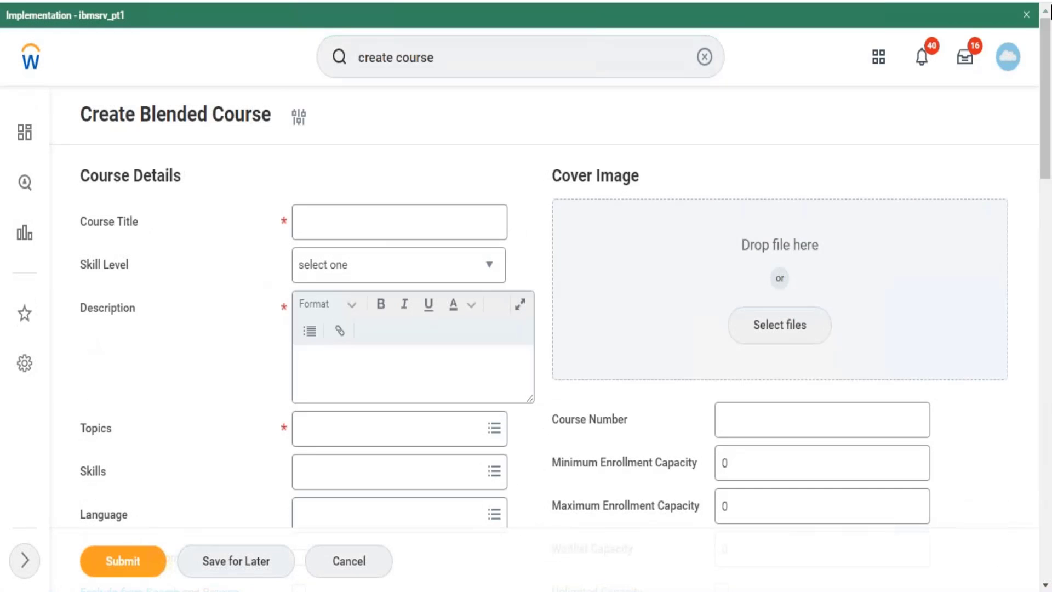